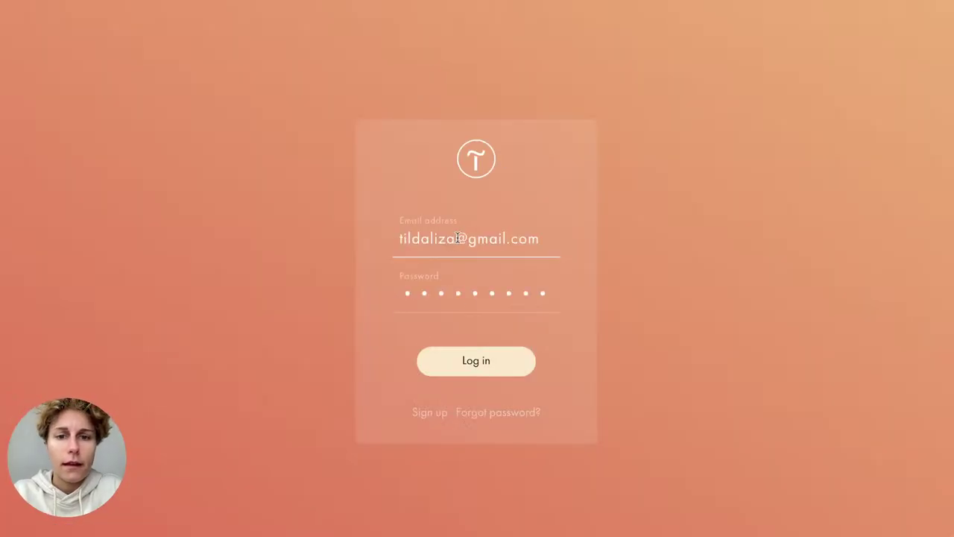
# Log in to the account and create a new website named "My Webstie March 21"
pyautogui.click(476, 361)
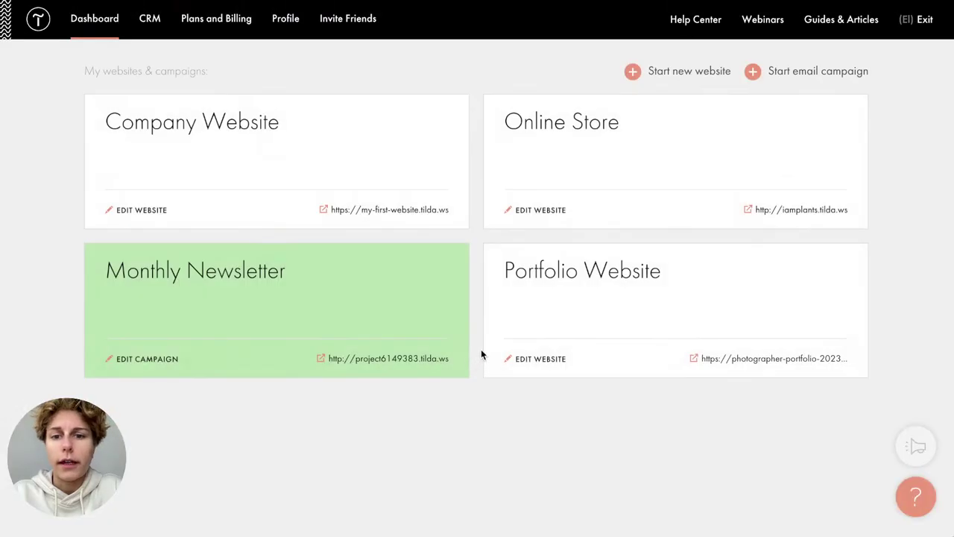
pyautogui.click(706, 79)
pyautogui.write('Me')
pyautogui.press('BackSpace')
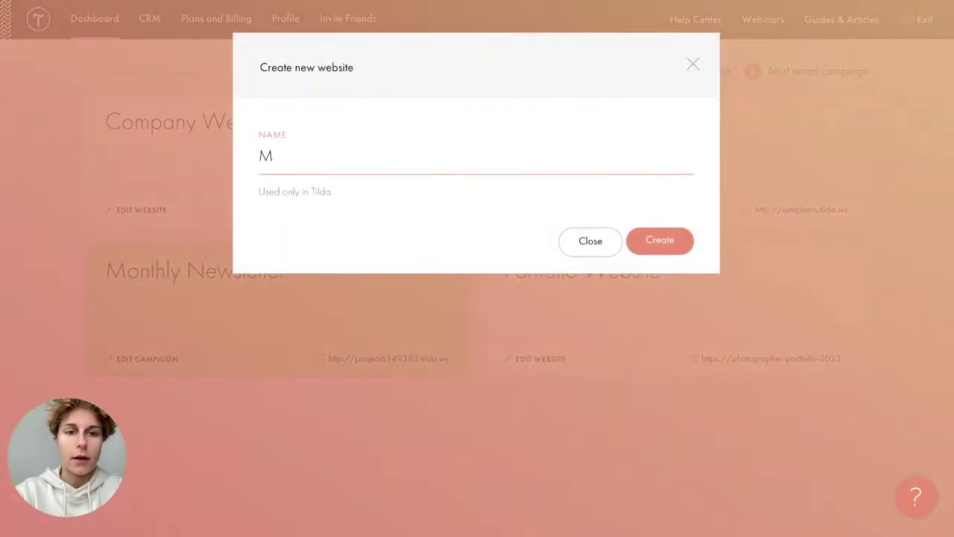
pyautogui.write('y Website March 21')
pyautogui.press('Return')
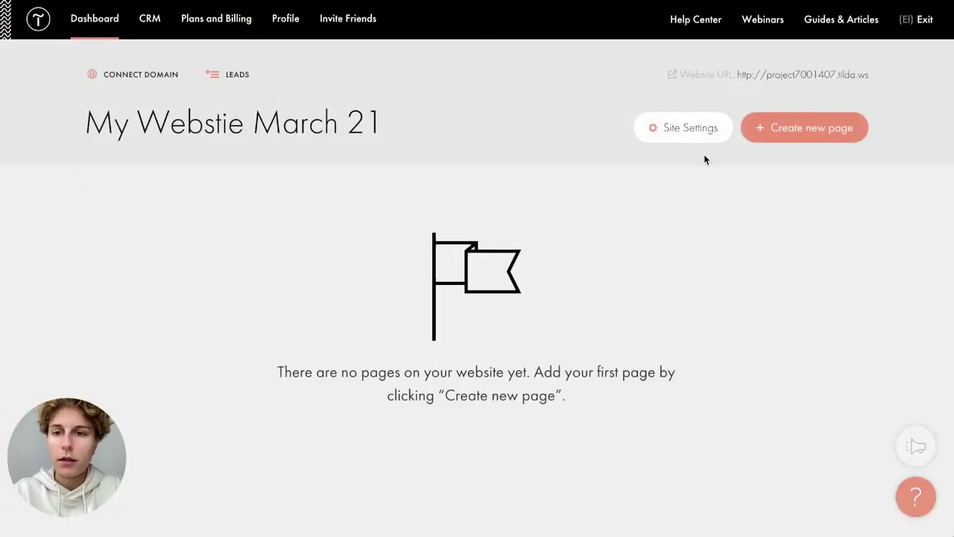
# Correct the website title to "My Website March 21" in the site settings, save it and close the settings
pyautogui.click(708, 131)
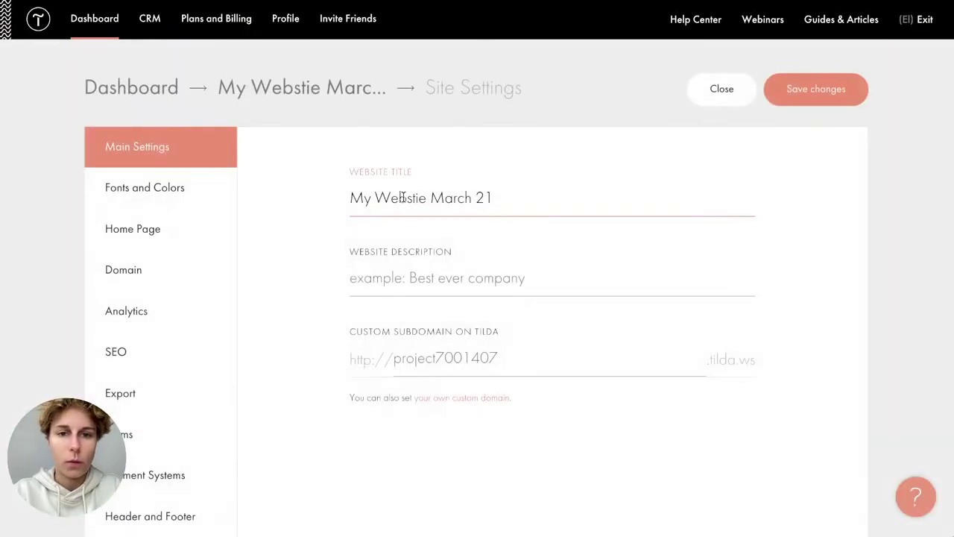
pyautogui.click(412, 198)
pyautogui.press('BackSpace')
pyautogui.write('si')
pyautogui.press('Delete')
pyautogui.press('Return')
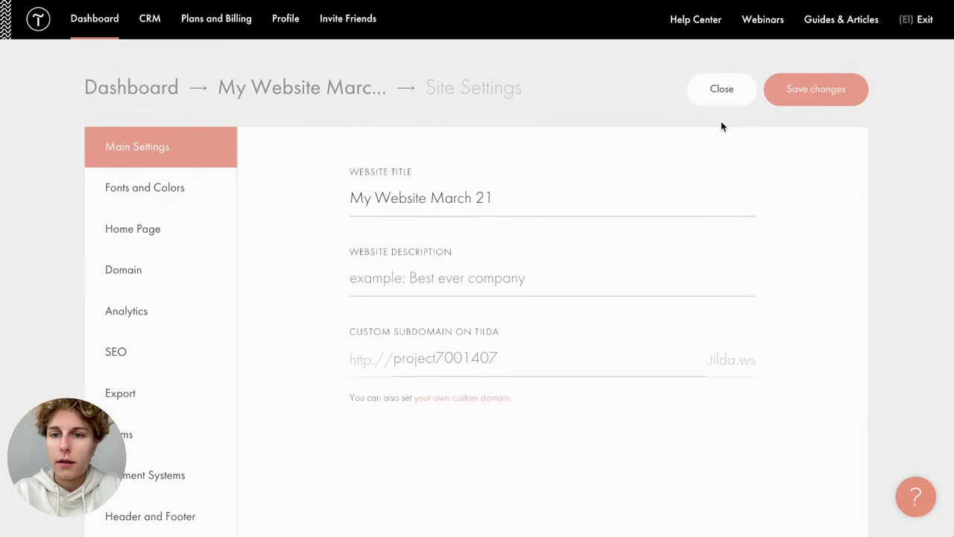
pyautogui.click(722, 93)
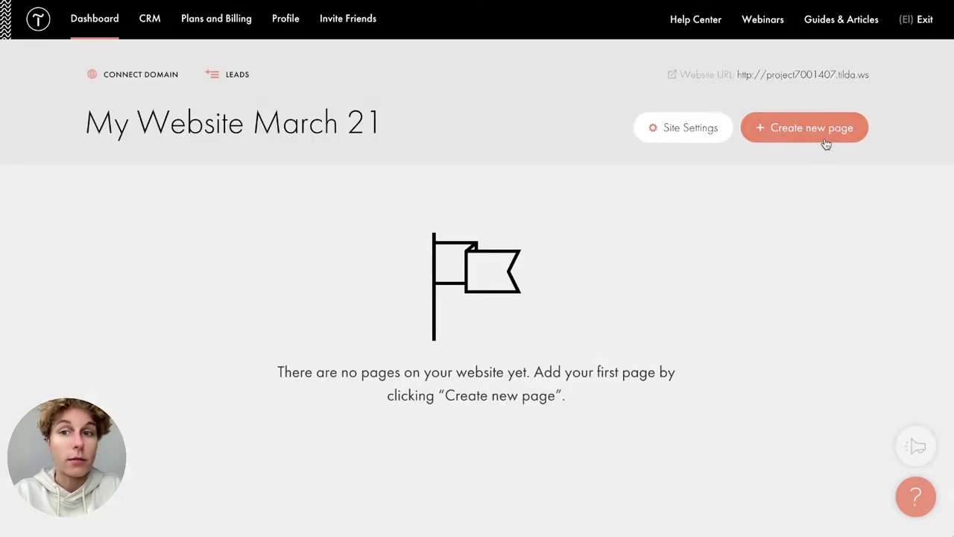
# Start creating a new page for the website and browse the Business templates down to Tour club
pyautogui.click(825, 144)
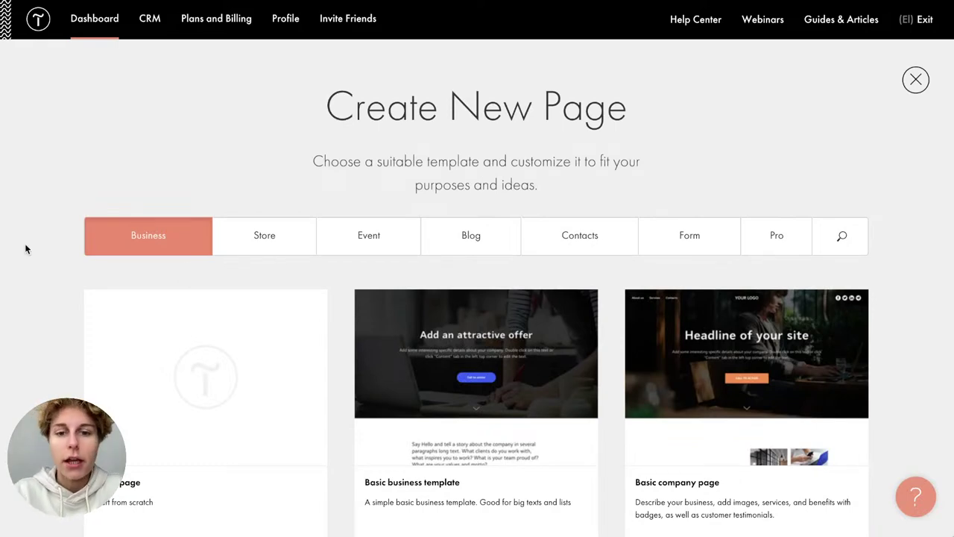
pyautogui.scroll(-6, 58, 304)
pyautogui.scroll(7, 58, 304)
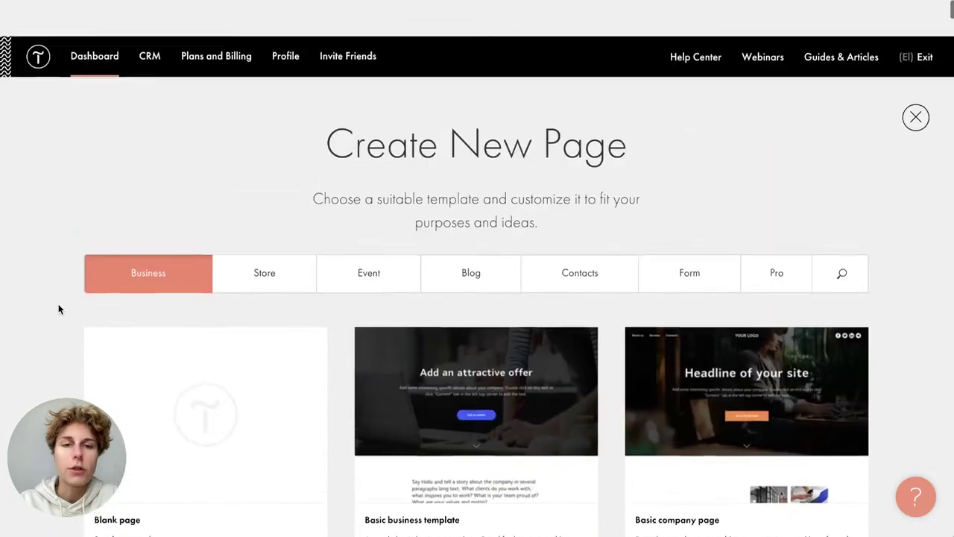
pyautogui.scroll(-10, 59, 309)
pyautogui.scroll(-5, 59, 309)
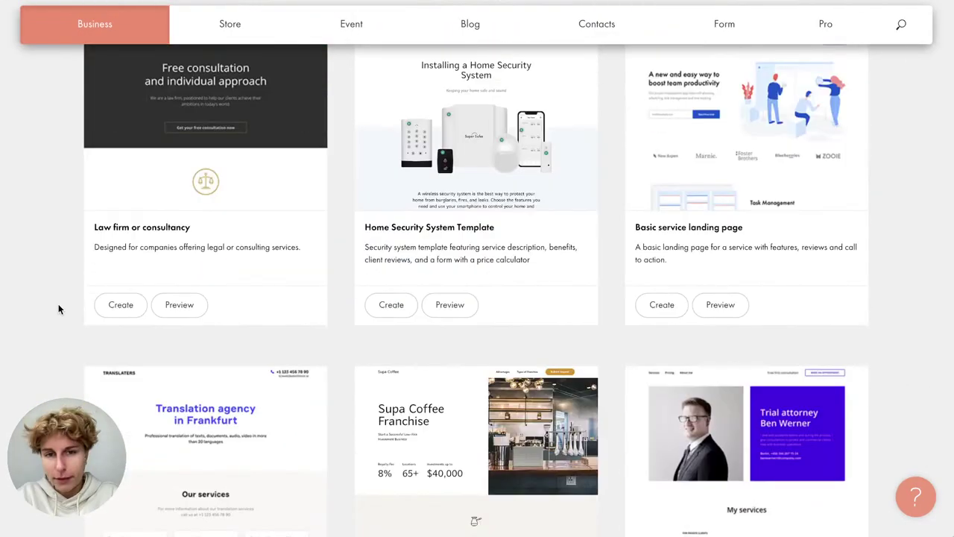
pyautogui.scroll(-7, 58, 304)
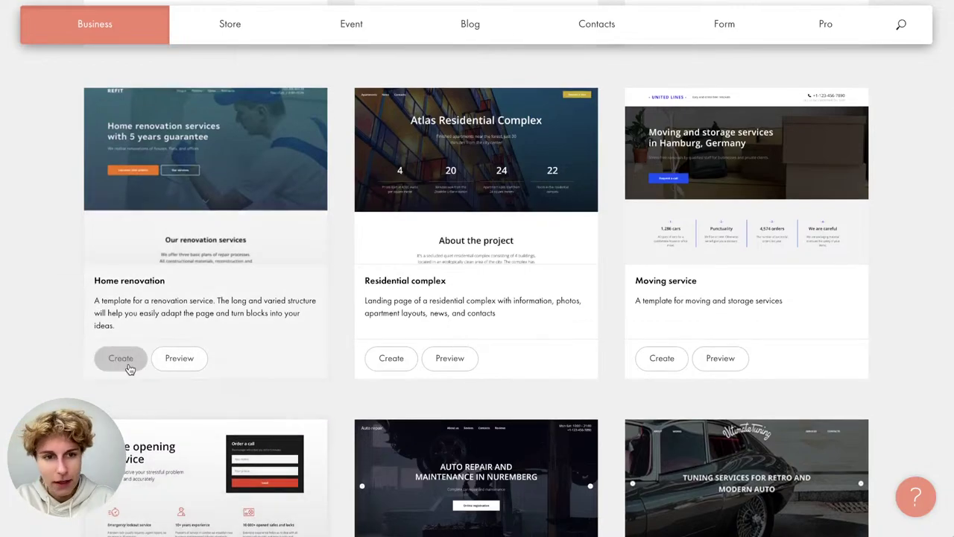
pyautogui.scroll(-20, 23, 366)
pyautogui.scroll(-10, 23, 368)
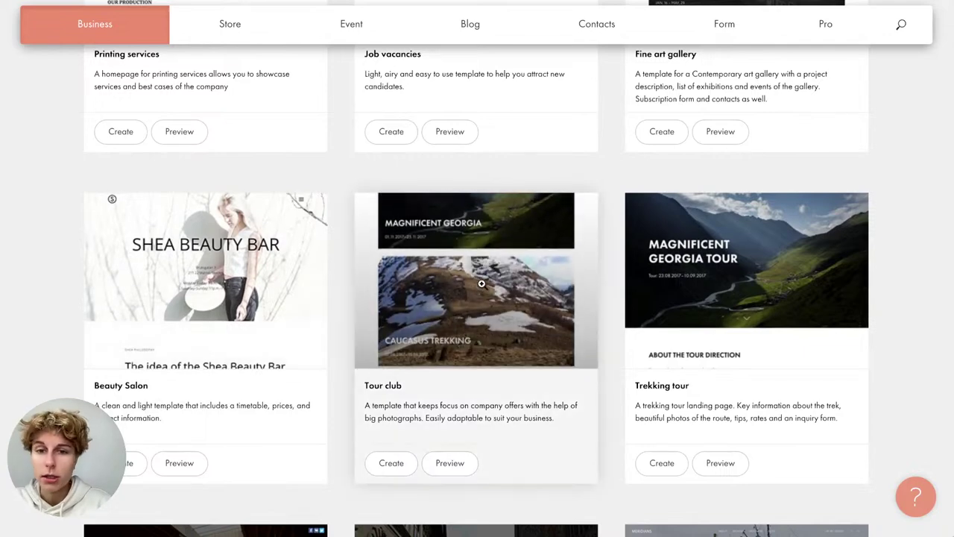
# Preview the Tour club template through to its contact section and return to the start of the template gallery
pyautogui.click(449, 462)
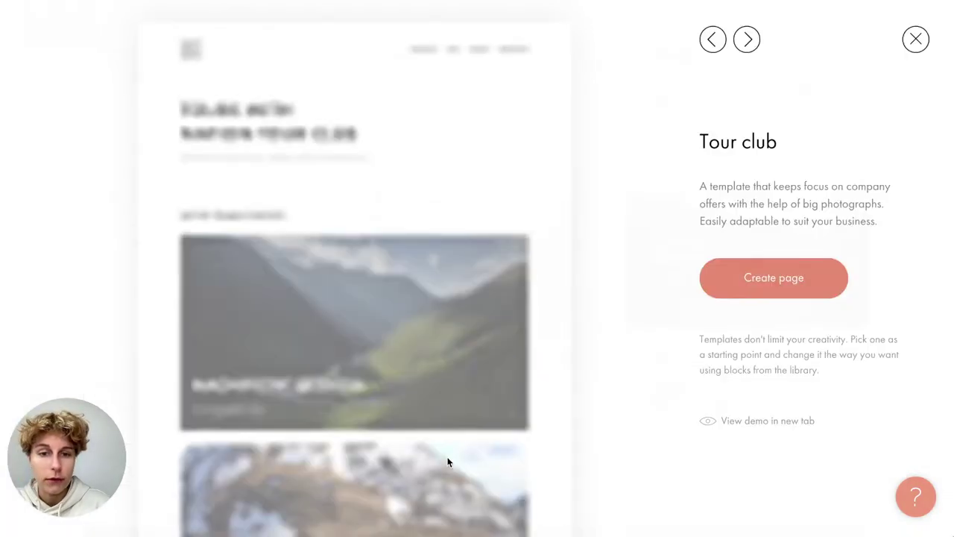
pyautogui.scroll(-15, 449, 462)
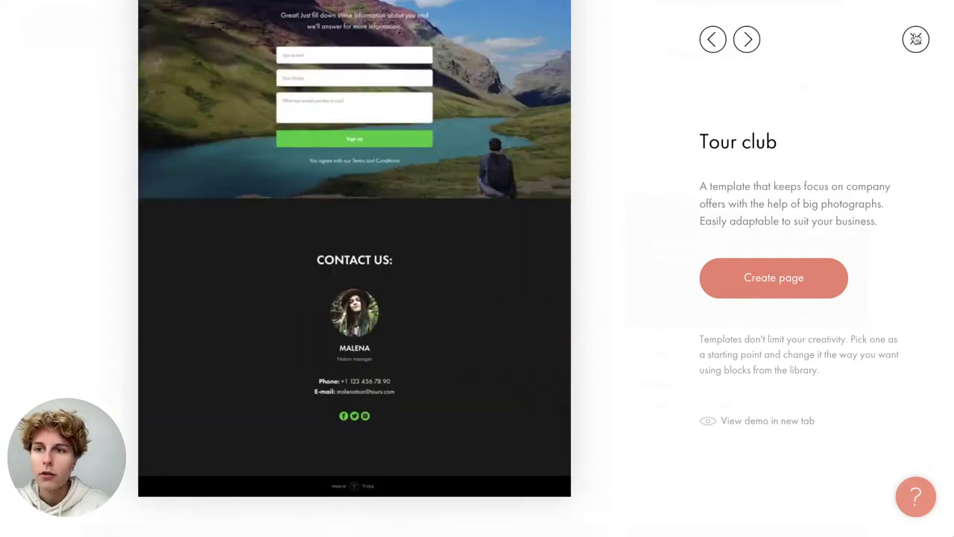
pyautogui.click(915, 39)
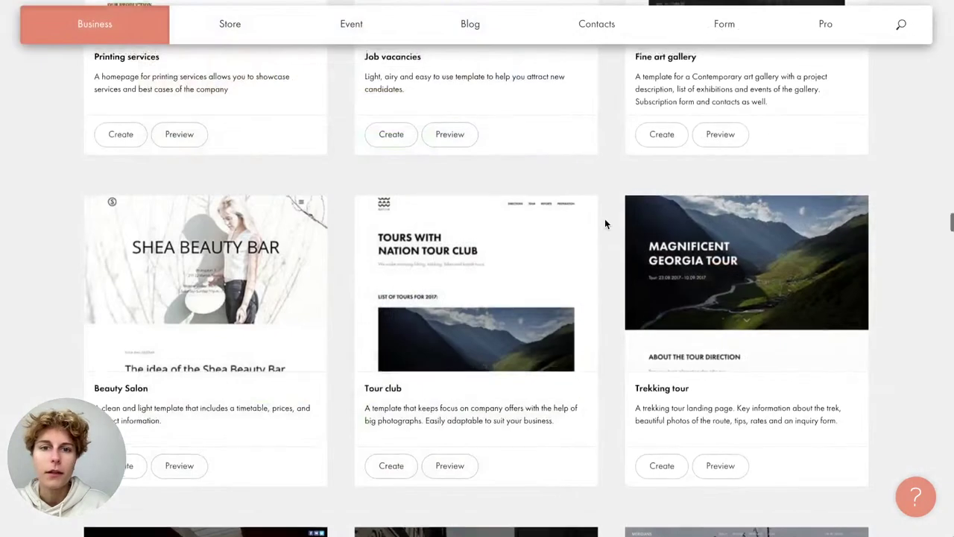
pyautogui.scroll(10, 605, 219)
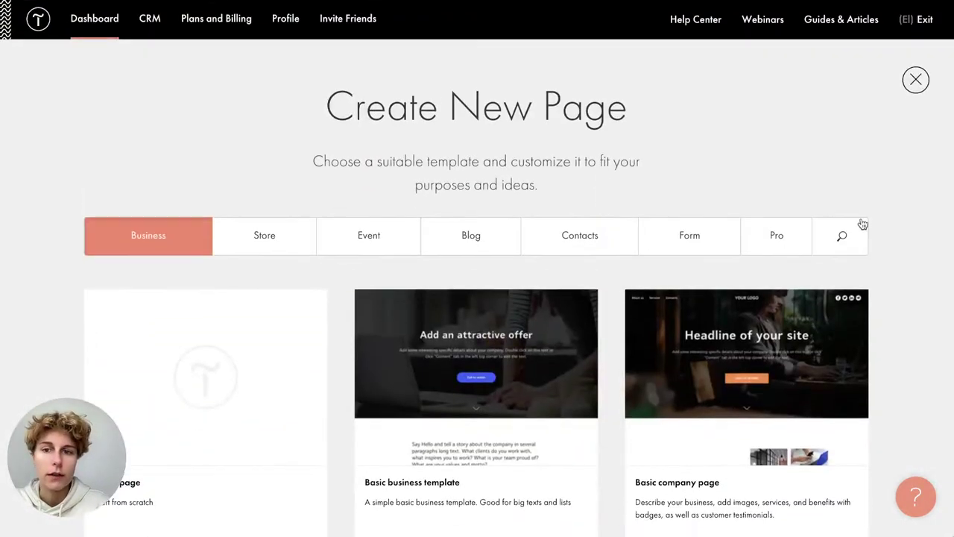
# Search the page templates for "portfolio" and look through the matching designs
pyautogui.click(844, 231)
pyautogui.write('por')
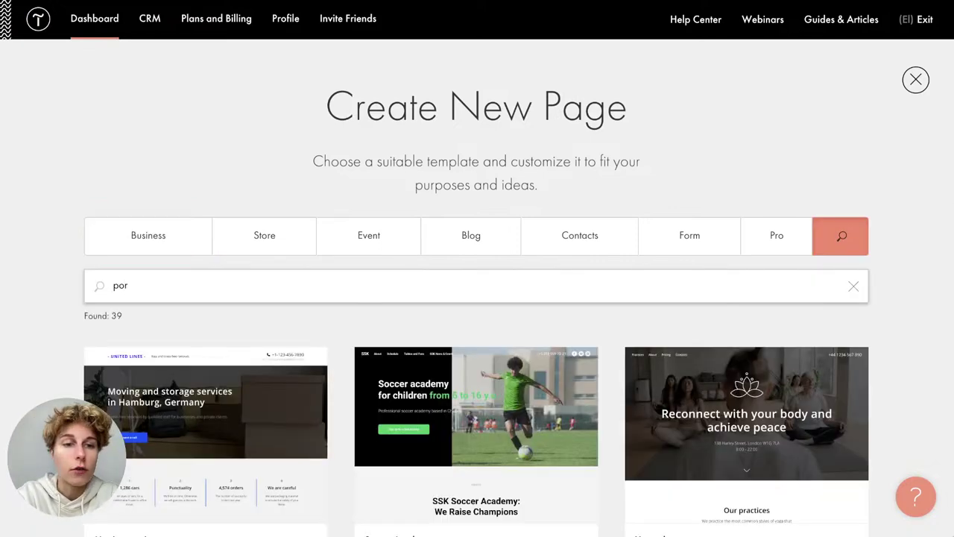
pyautogui.write('tfolio')
pyautogui.scroll(-5, 75, 353)
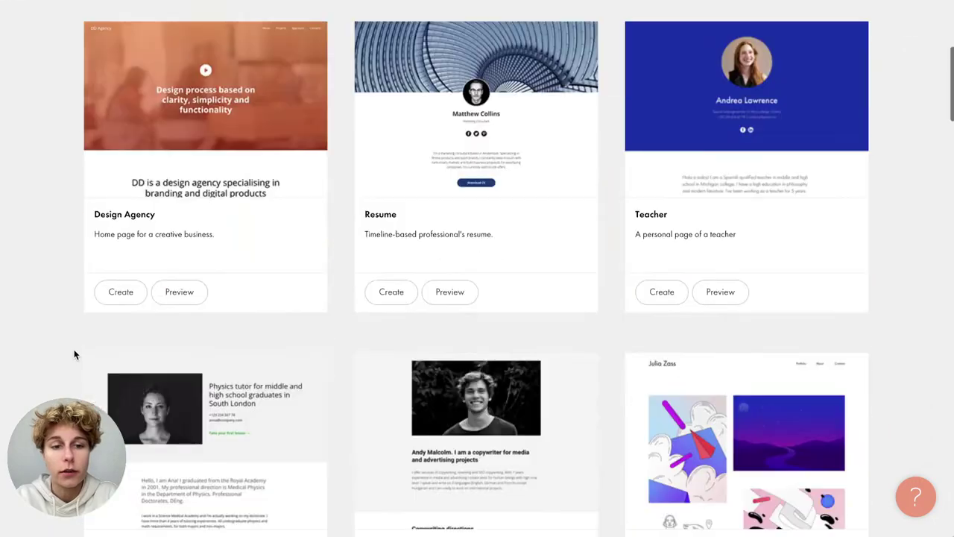
pyautogui.scroll(-15, 74, 351)
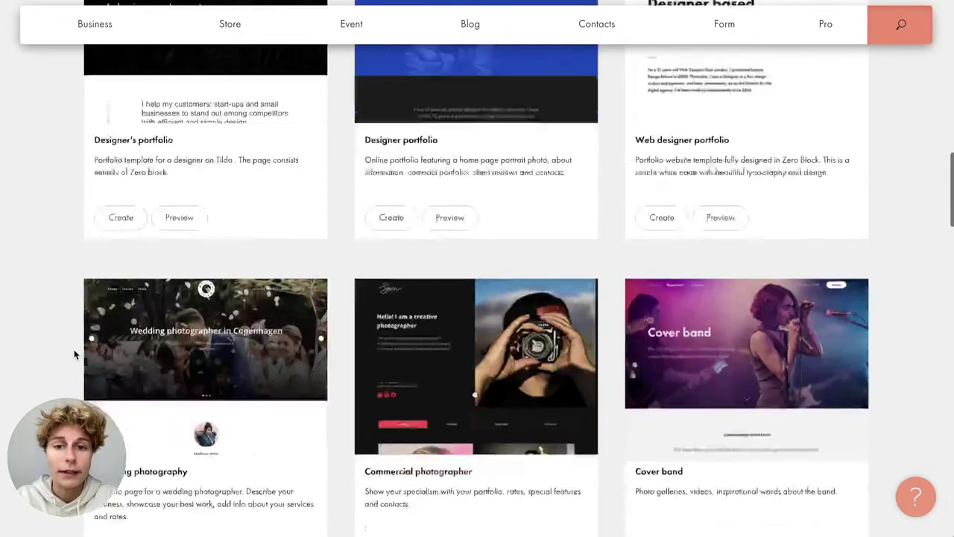
pyautogui.scroll(20, 74, 354)
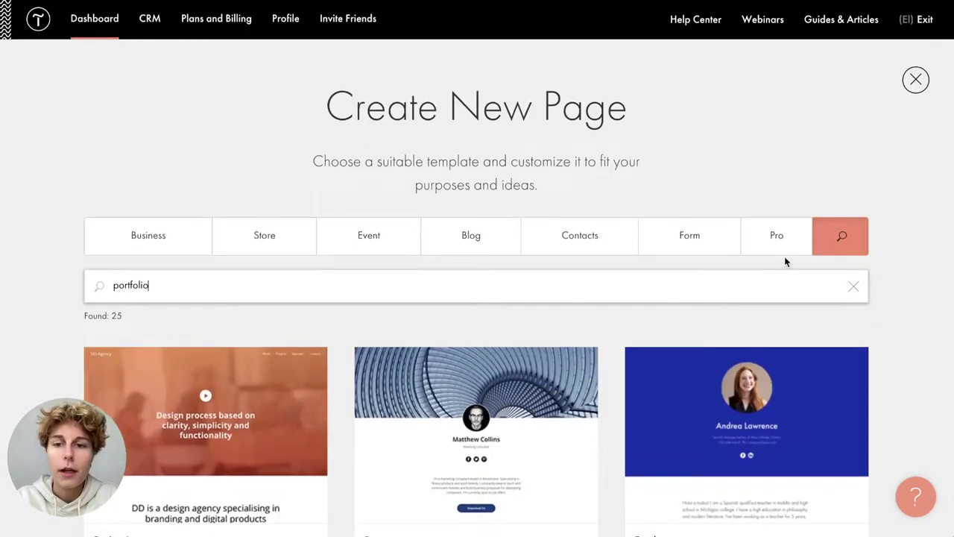
# Clear the template search and look at the Store, Event, Blog and Contacts template categories
pyautogui.click(856, 286)
pyautogui.click(284, 243)
pyautogui.click(377, 245)
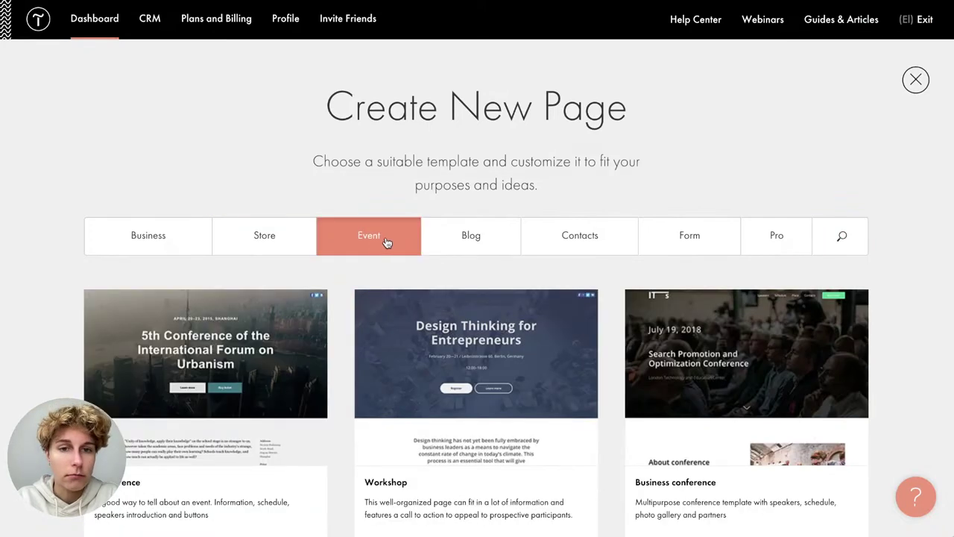
pyautogui.click(470, 229)
pyautogui.click(586, 229)
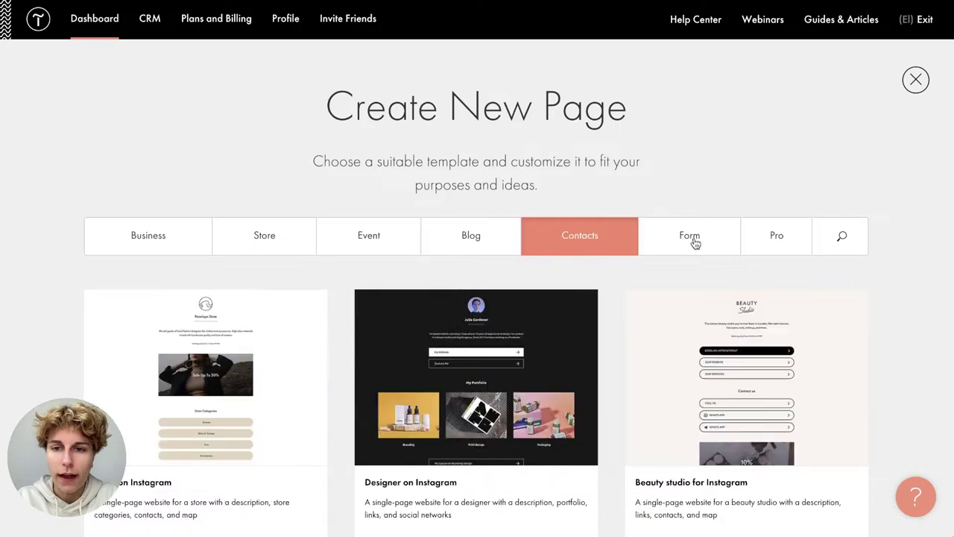
# Examine the Pro collection of Zero Block templates, including its description and the first rows of designs
pyautogui.click(798, 239)
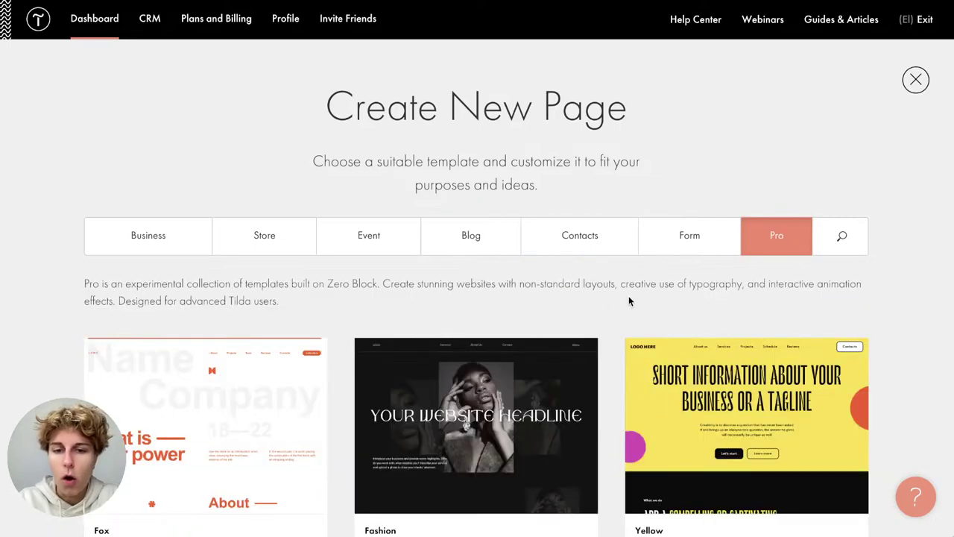
pyautogui.scroll(-6, 629, 301)
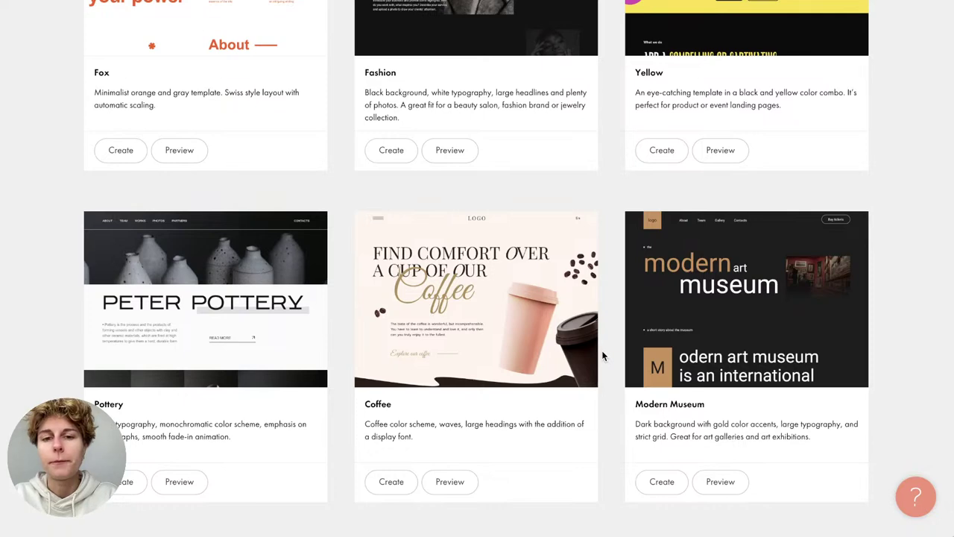
pyautogui.scroll(1, 604, 356)
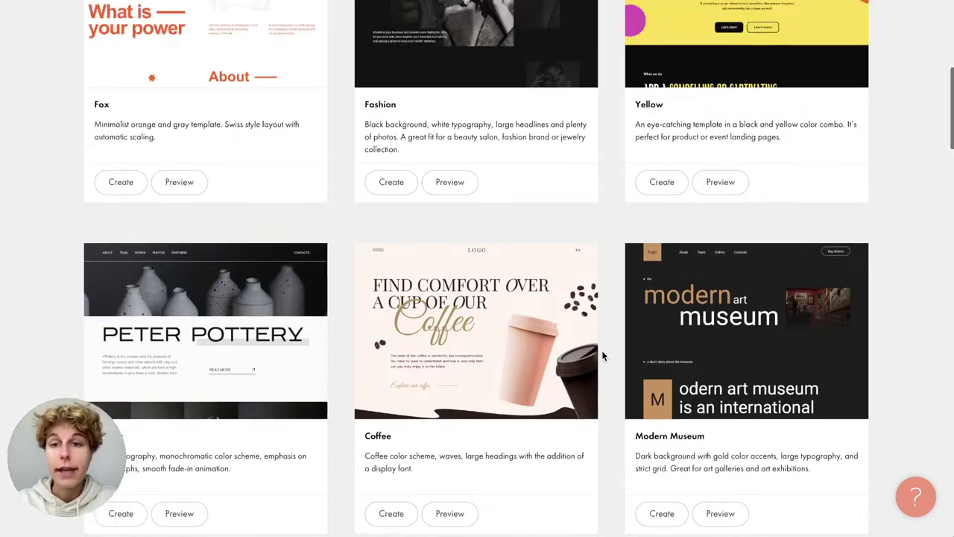
pyautogui.scroll(4, 604, 357)
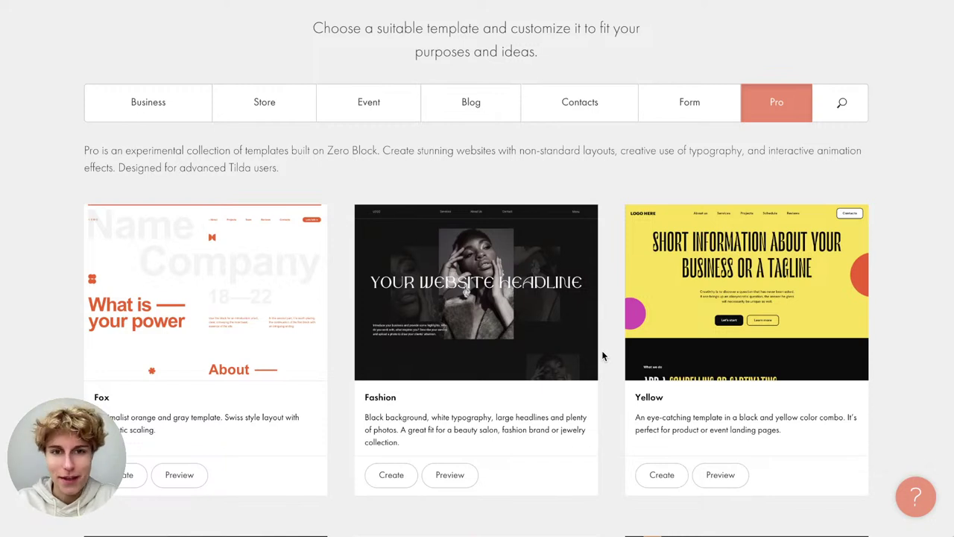
# Preview the Basic business page template from the Business category, review all its sections and close the preview
pyautogui.click(109, 102)
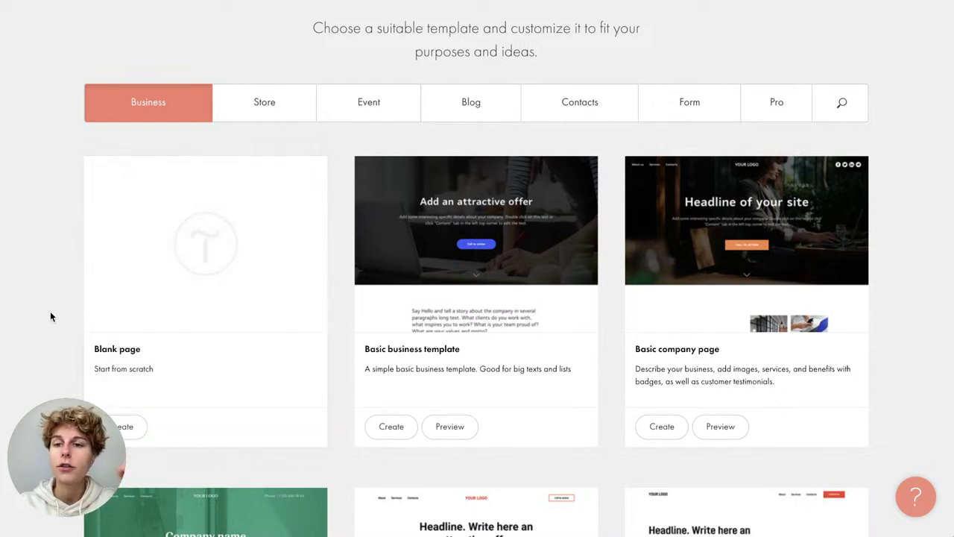
pyautogui.scroll(-2, 51, 316)
pyautogui.scroll(-3, 50, 317)
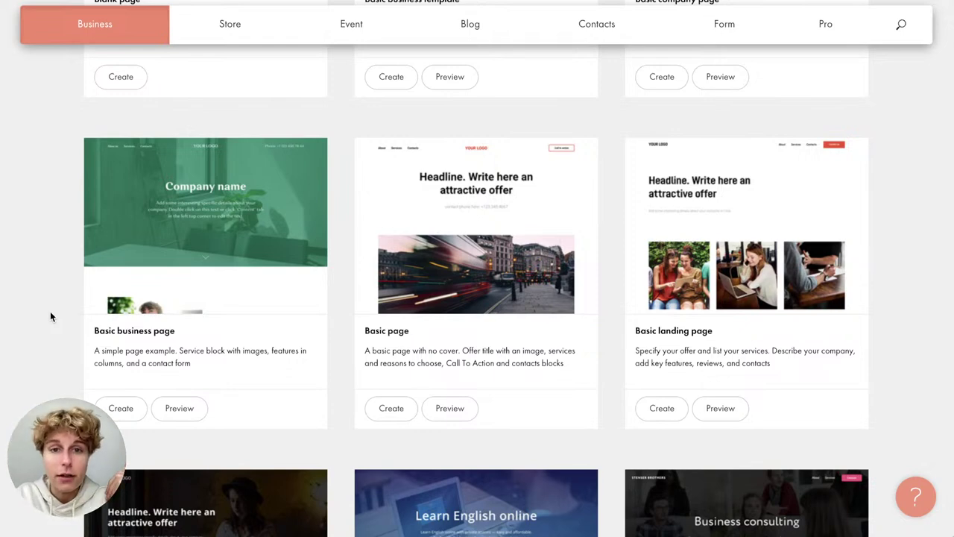
pyautogui.click(179, 407)
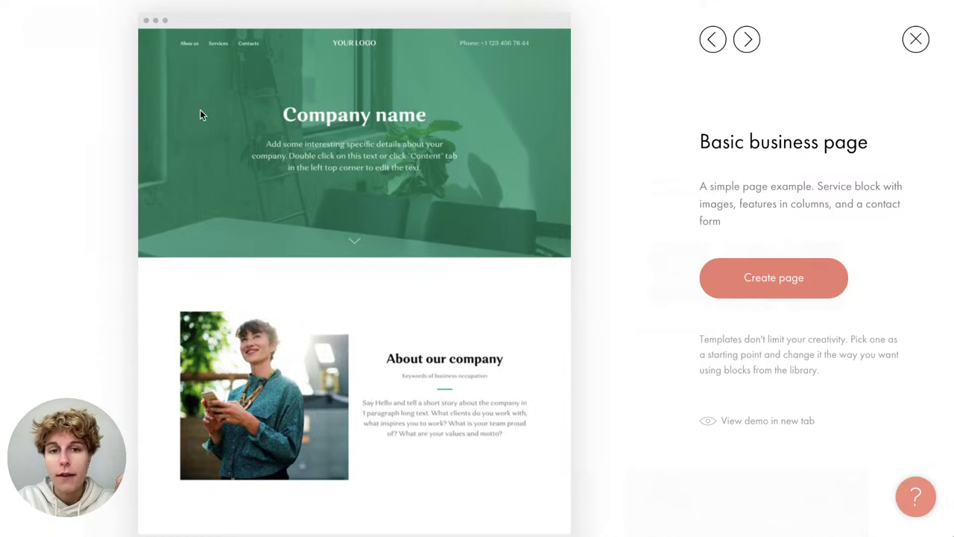
pyautogui.scroll(-7, 454, 347)
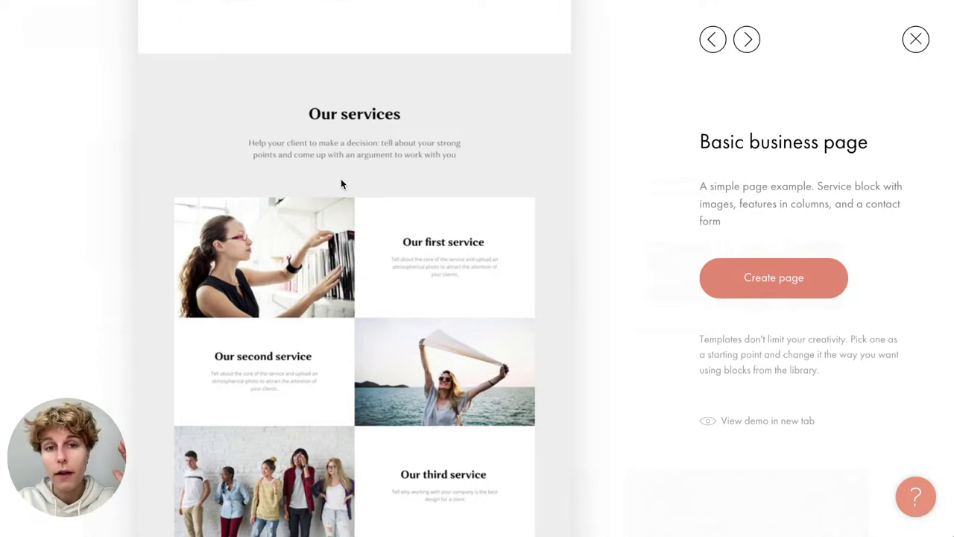
pyautogui.scroll(-2, 341, 183)
pyautogui.scroll(-1, 342, 184)
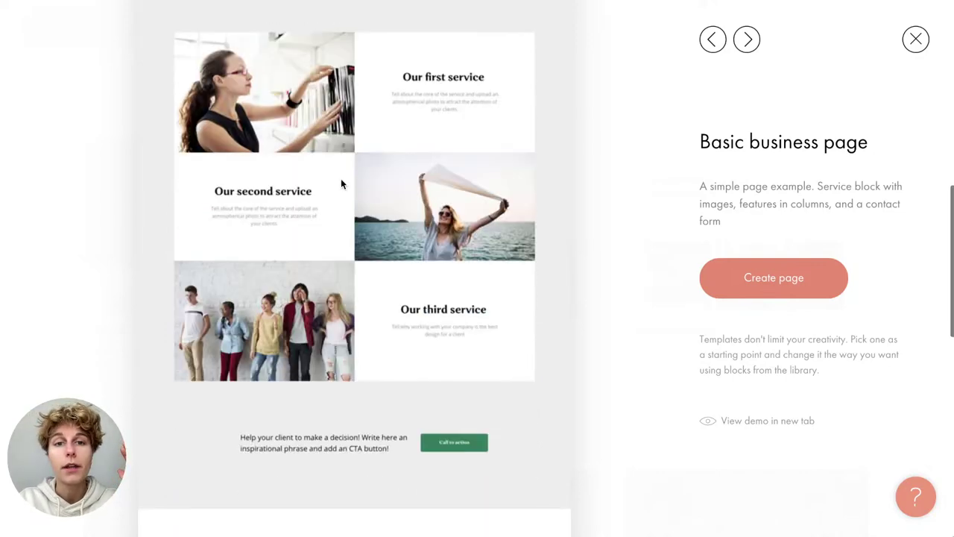
pyautogui.scroll(3, 341, 184)
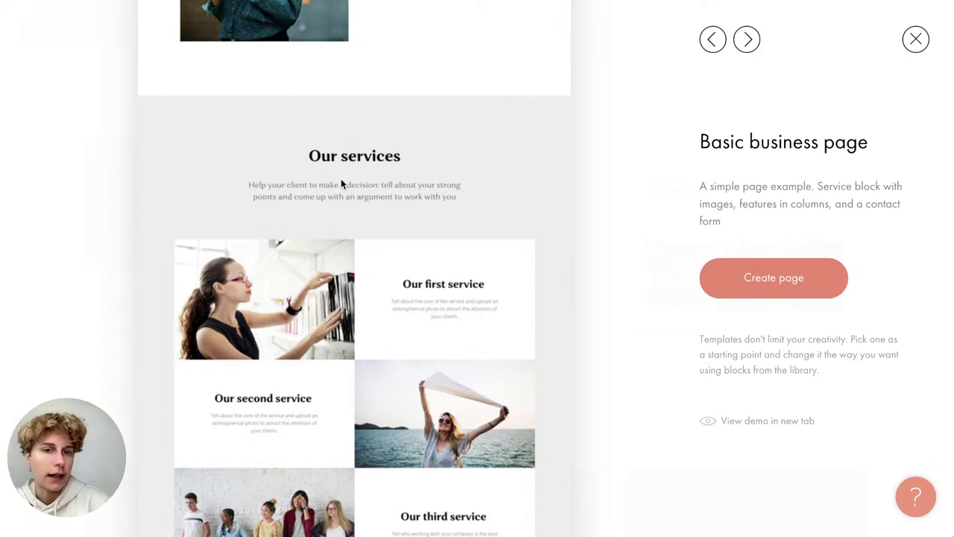
pyautogui.scroll(-7, 613, 95)
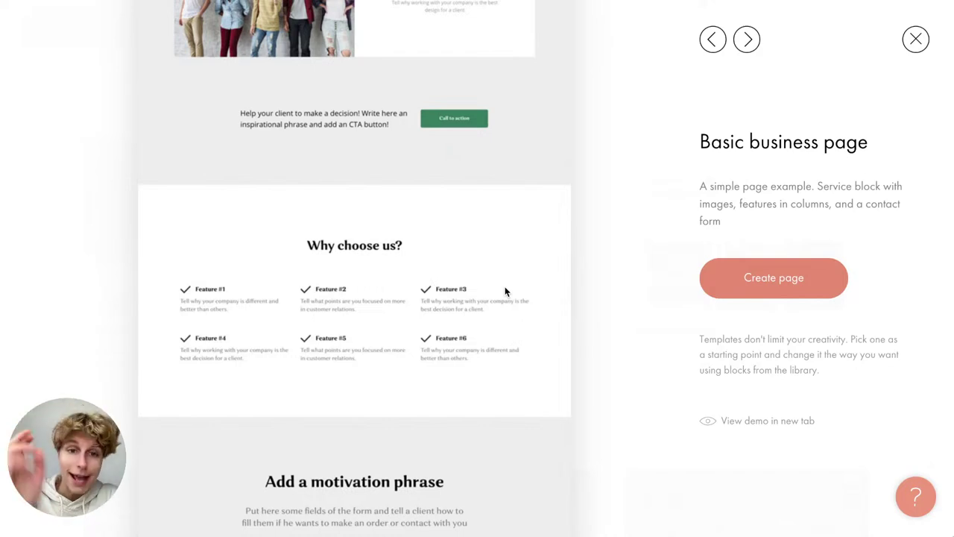
pyautogui.scroll(-4, 505, 291)
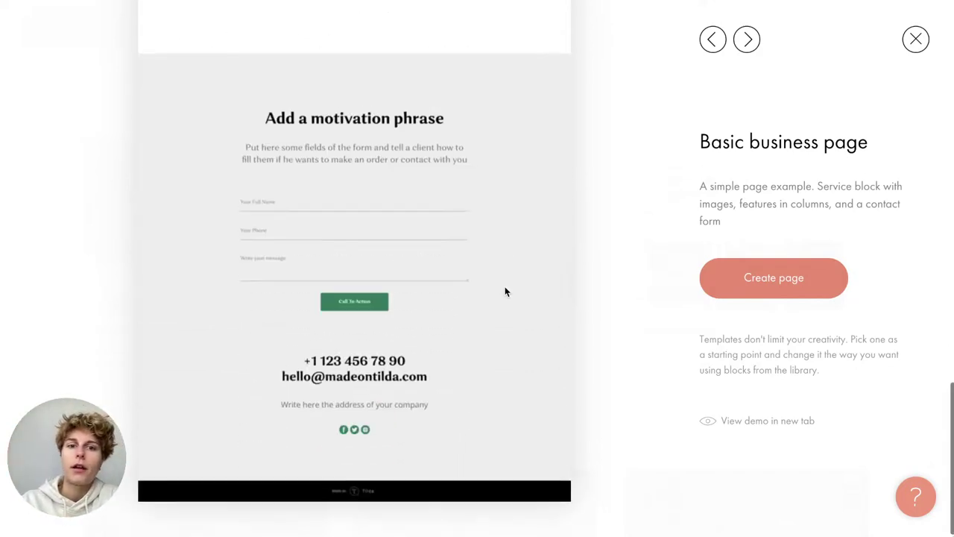
pyautogui.scroll(20, 505, 292)
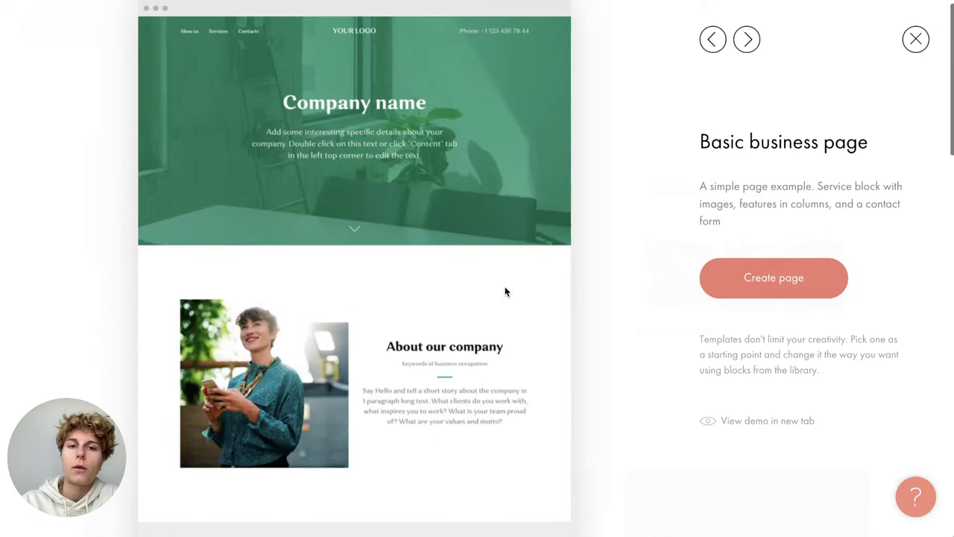
pyautogui.press('Escape')
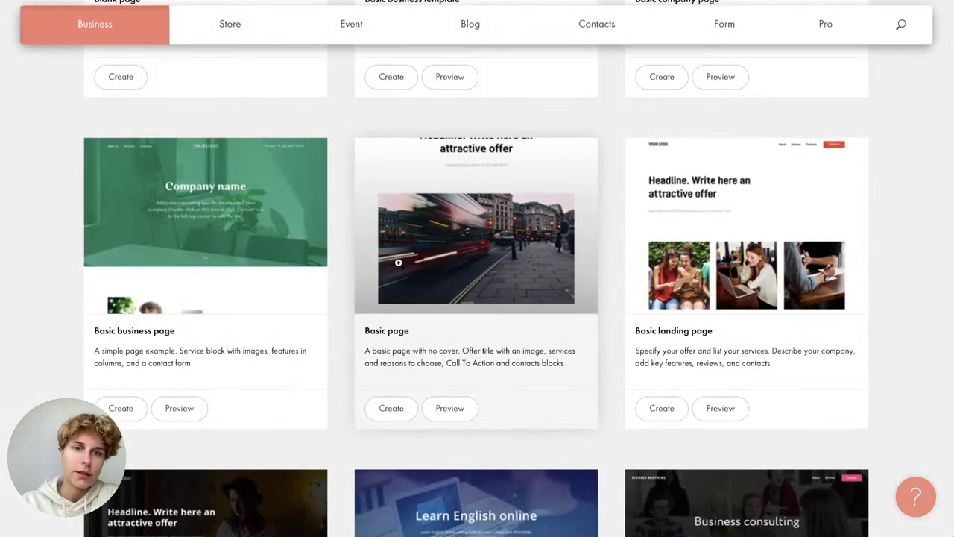
# Create the site's first page from the Basic business page template
pyautogui.scroll(3, 332, 328)
pyautogui.scroll(-3, 332, 328)
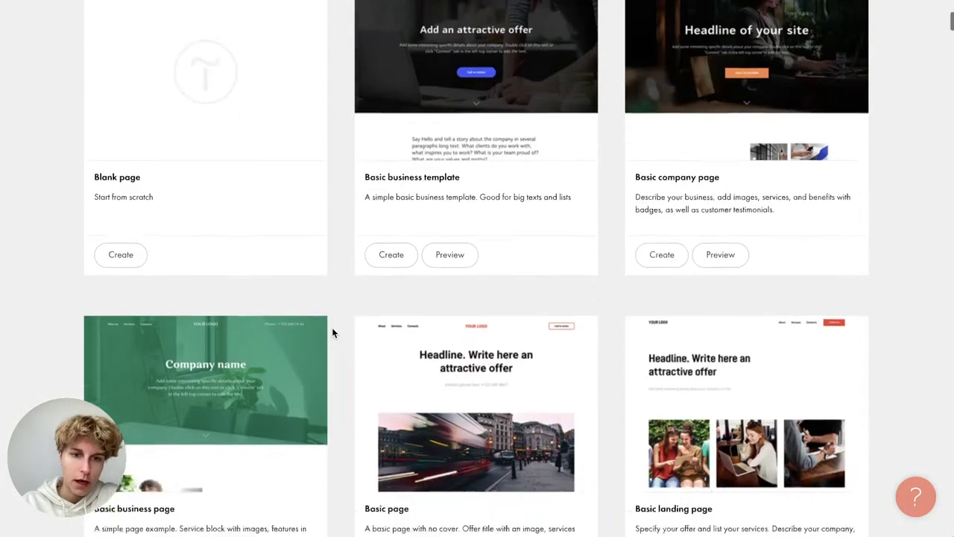
pyautogui.click(322, 331)
pyautogui.scroll(-2, 483, 239)
pyautogui.scroll(2, 483, 238)
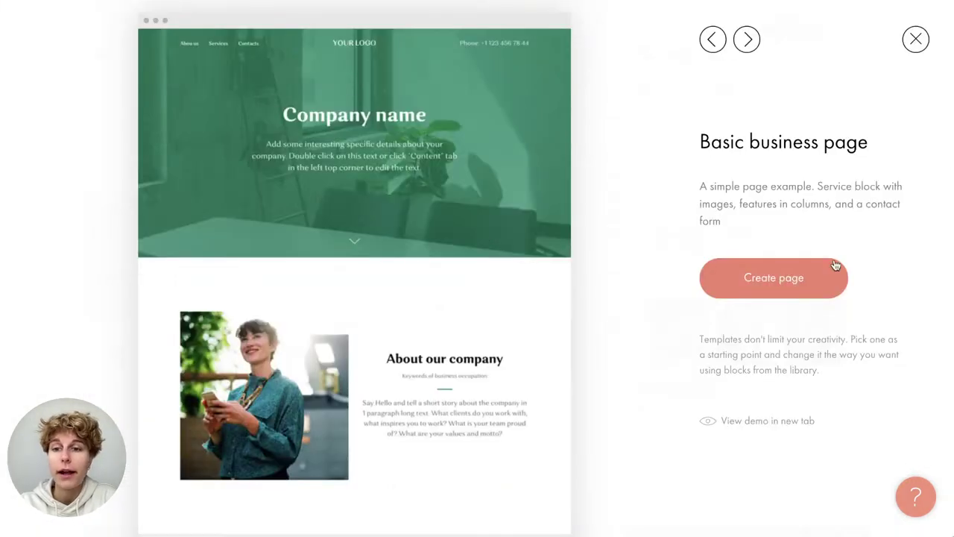
pyautogui.click(778, 279)
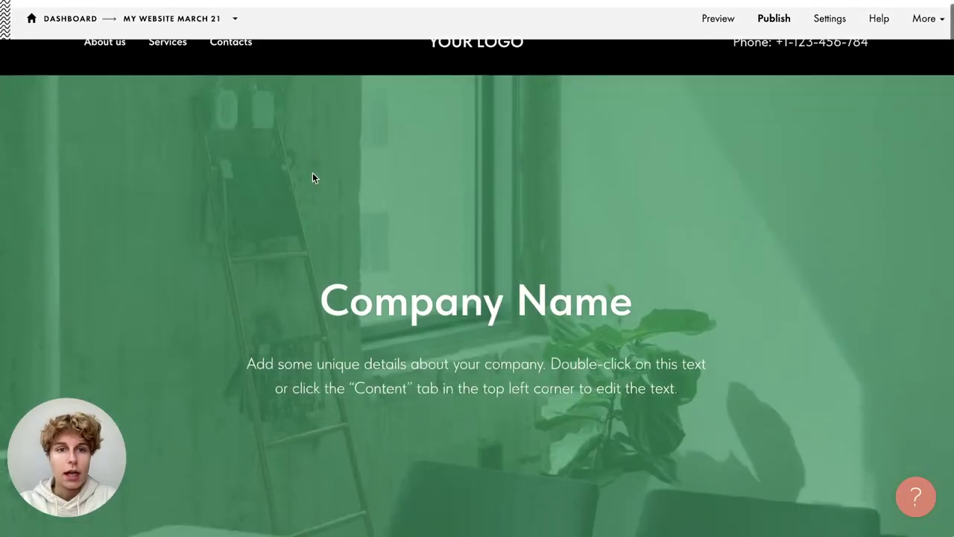
# Preview the new page at full desktop width and look through its cover and About Our Company section
pyautogui.moveTo(311, 55)
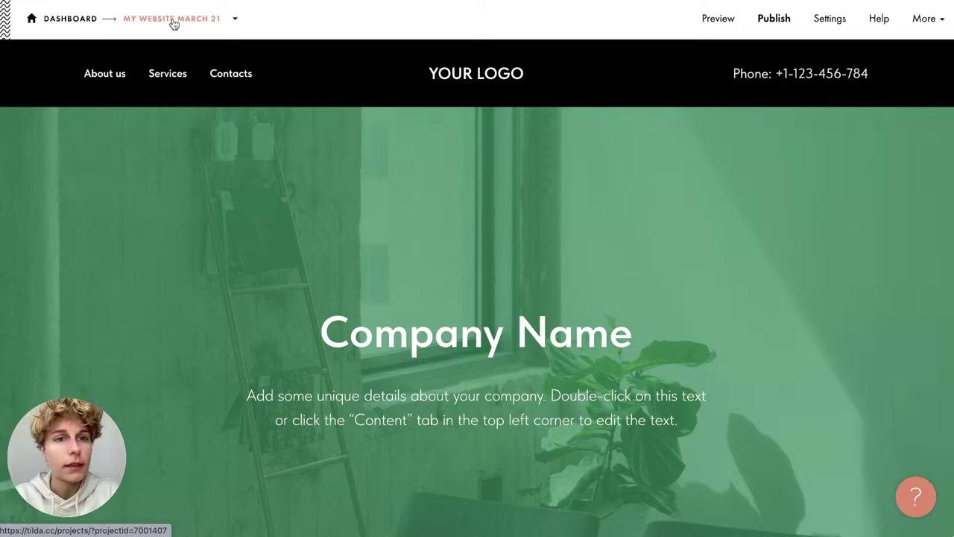
pyautogui.click(238, 20)
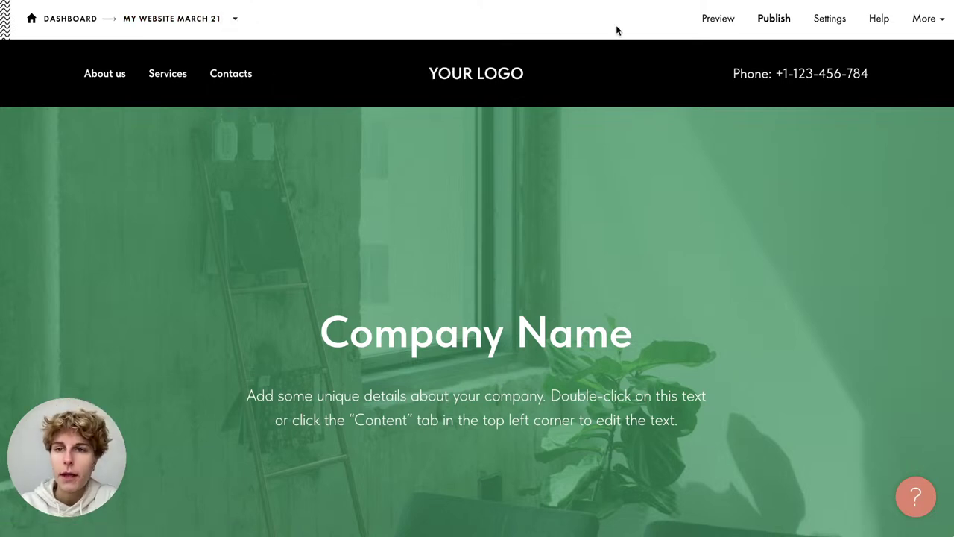
pyautogui.click(706, 23)
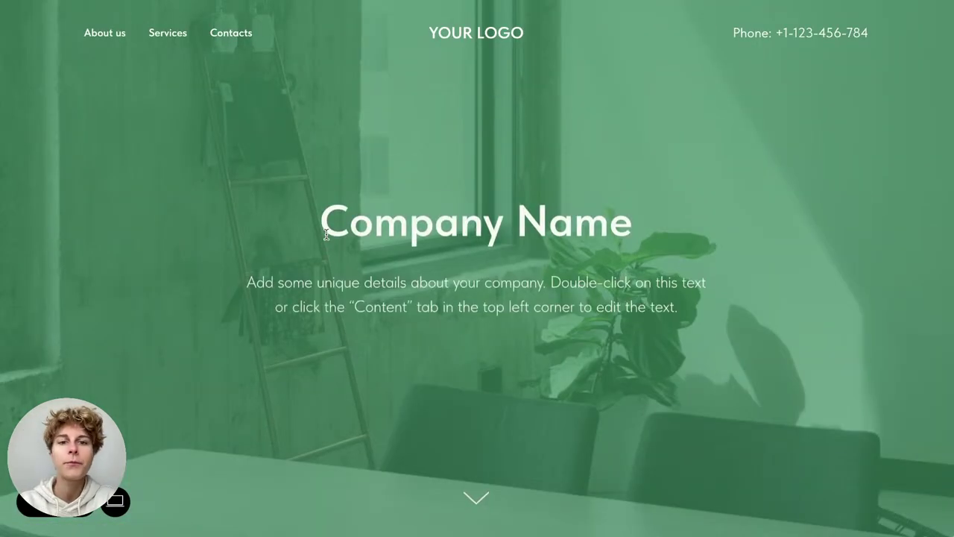
pyautogui.scroll(-5, 314, 244)
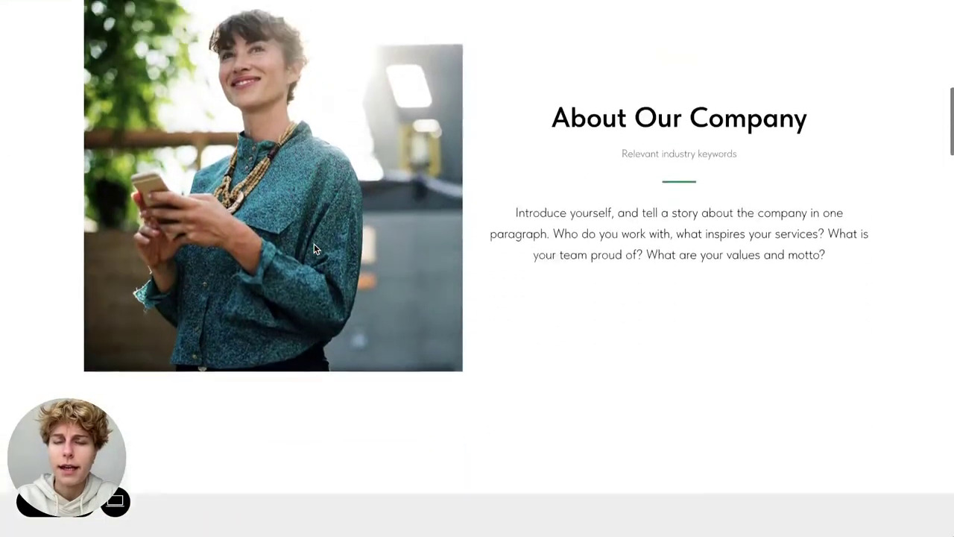
pyautogui.scroll(-1, 314, 249)
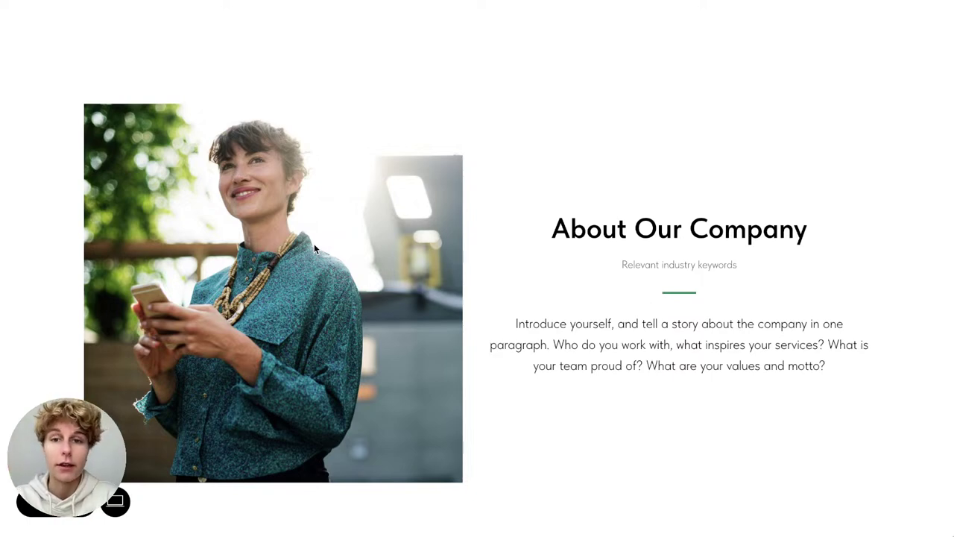
pyautogui.scroll(-8, 314, 249)
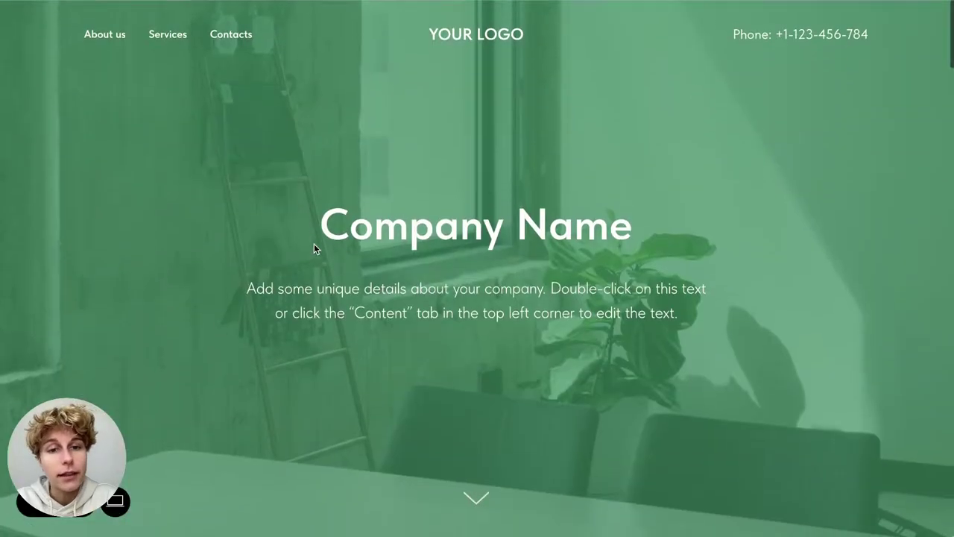
pyautogui.scroll(-3, 314, 249)
pyautogui.scroll(-5, 314, 249)
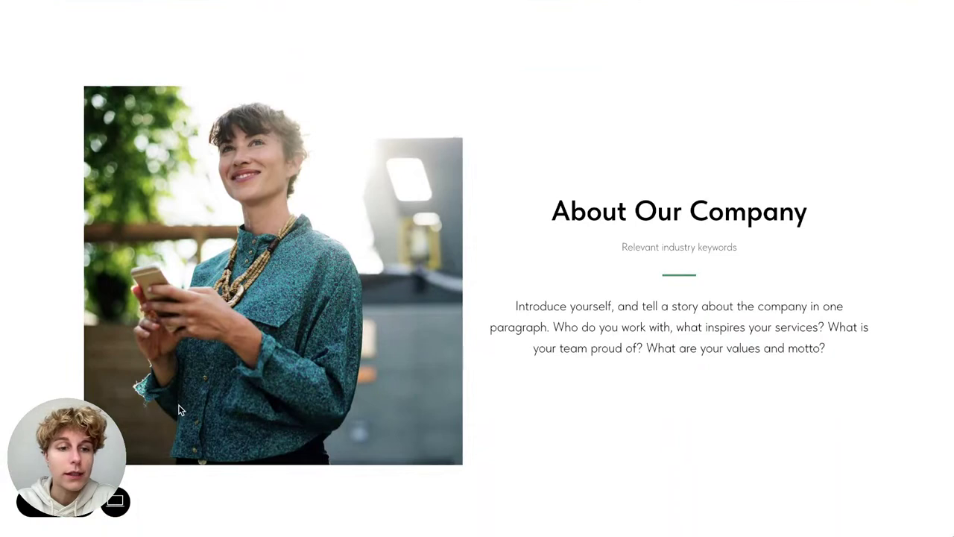
# Switch the preview to the portrait phone size and look through the page down to Our Services
pyautogui.moveTo(117, 501)
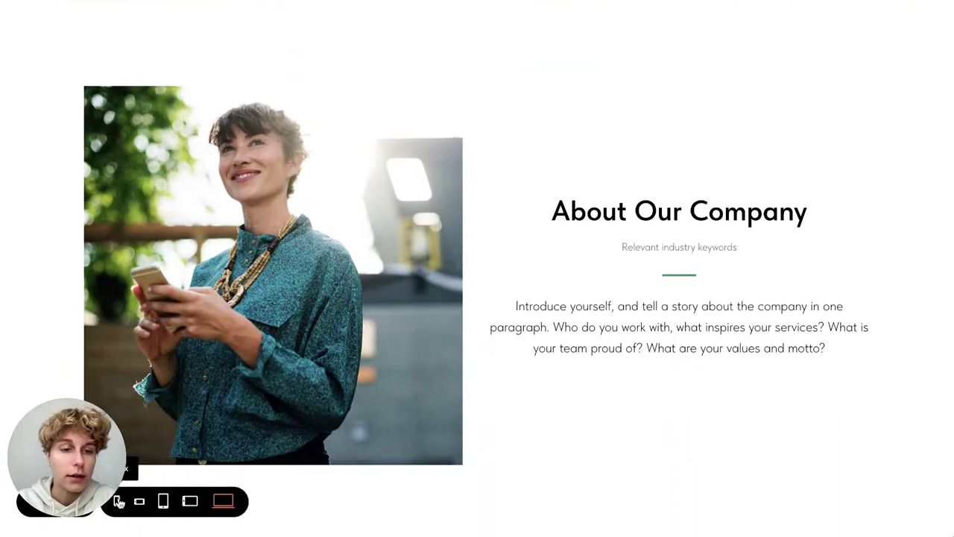
pyautogui.click(118, 501)
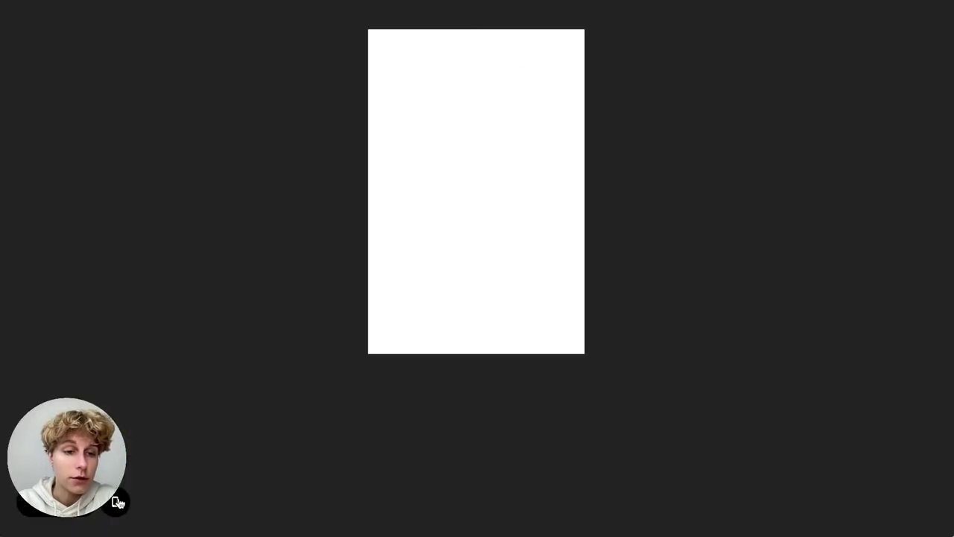
pyautogui.moveTo(117, 501)
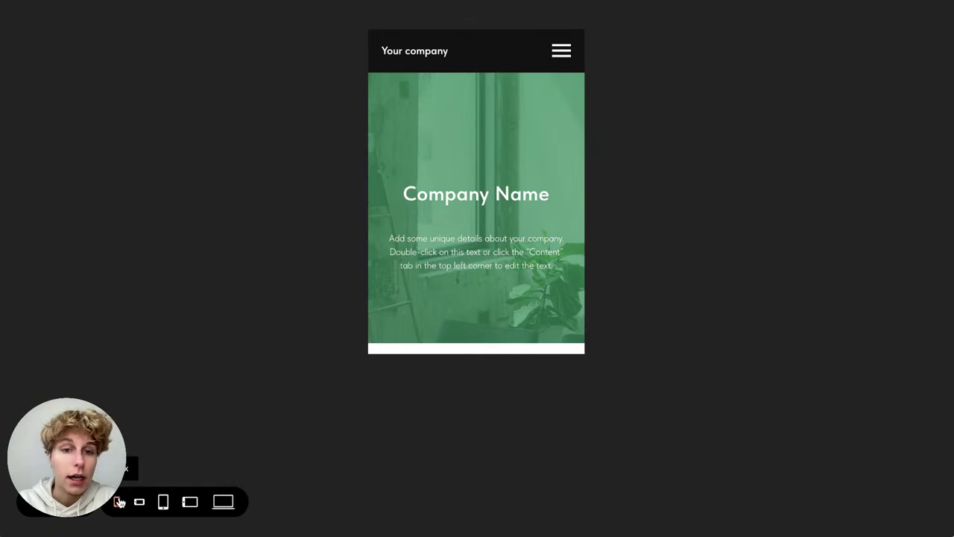
pyautogui.scroll(-5, 516, 205)
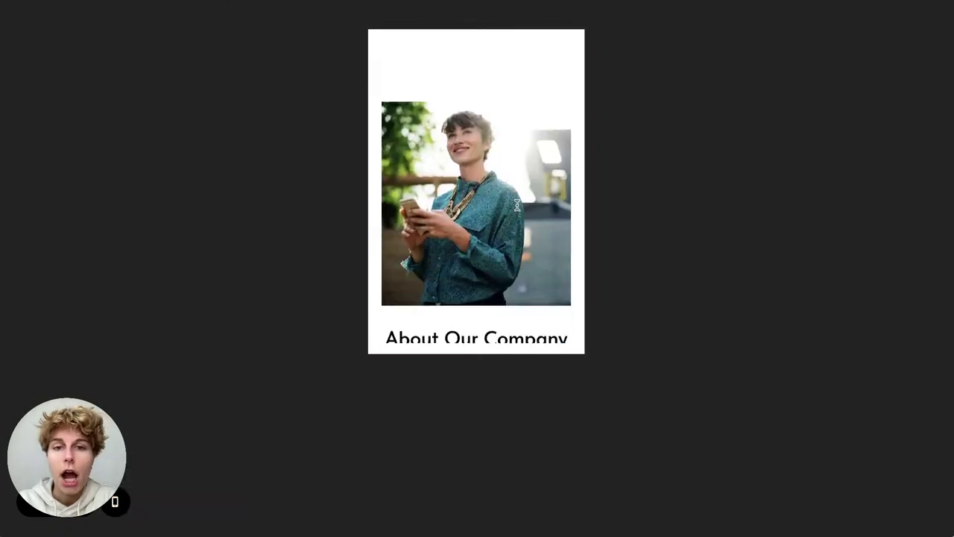
pyautogui.scroll(-10, 515, 205)
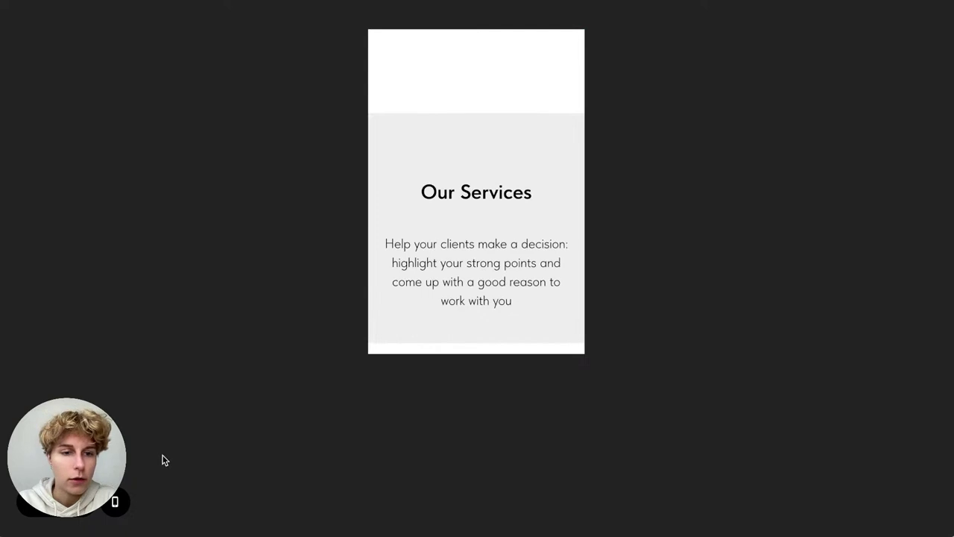
# Switch the preview to the portrait tablet size and review the whole page down to the contact details and back up
pyautogui.moveTo(205, 519)
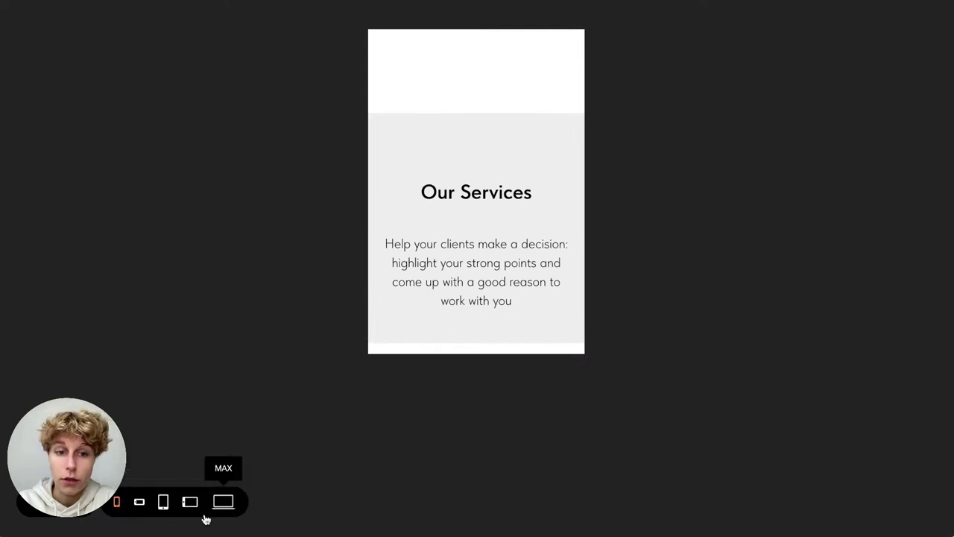
pyautogui.click(163, 501)
pyautogui.scroll(-8, 461, 240)
pyautogui.scroll(-15, 460, 241)
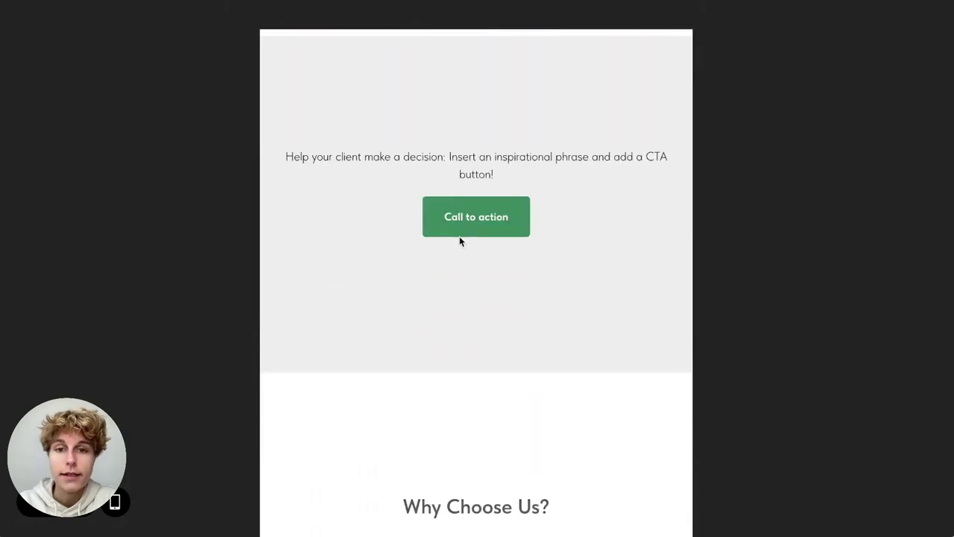
pyautogui.scroll(-15, 460, 235)
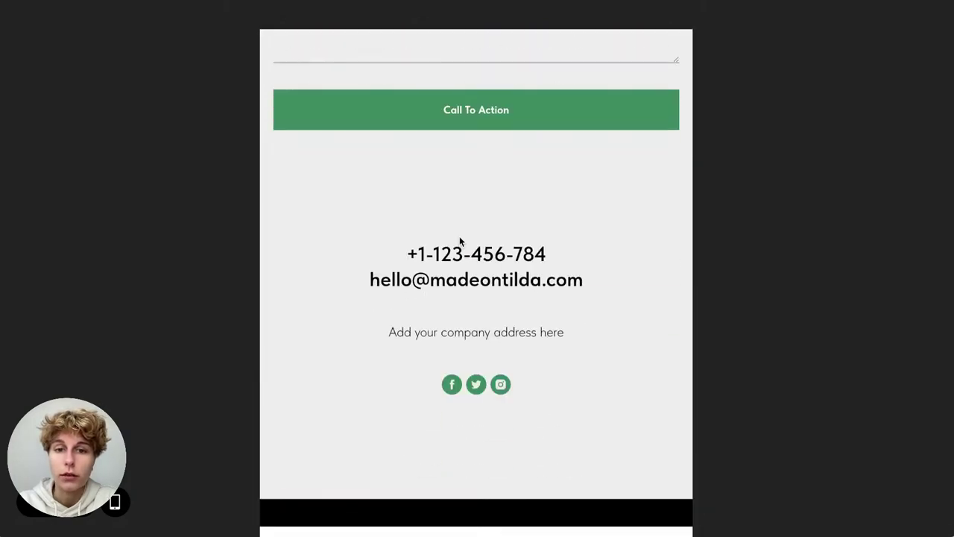
pyautogui.scroll(15, 460, 235)
pyautogui.scroll(15, 459, 241)
pyautogui.scroll(5, 459, 241)
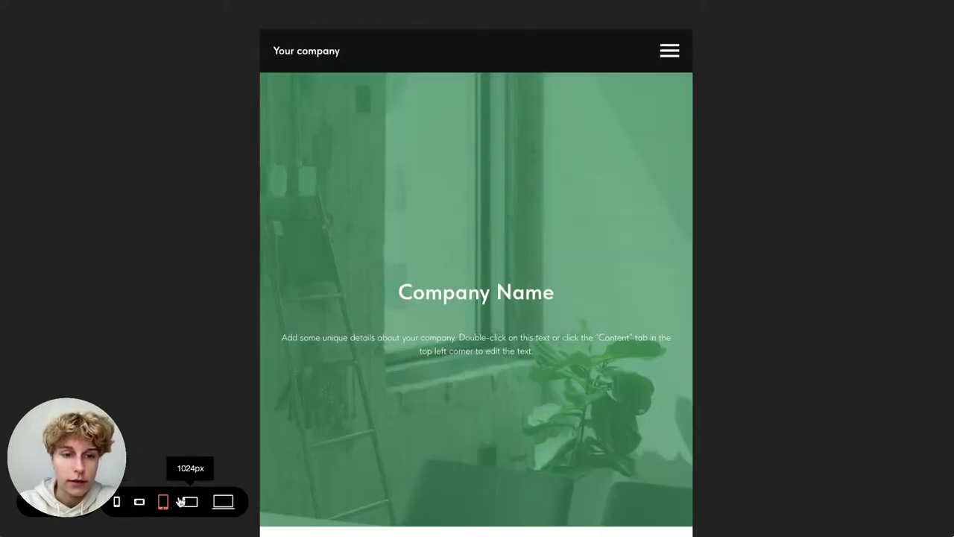
# Switch the preview to the 1024px landscape tablet size and examine the About Our Company section's layout
pyautogui.click(190, 502)
pyautogui.scroll(-10, 584, 350)
pyautogui.scroll(6, 578, 339)
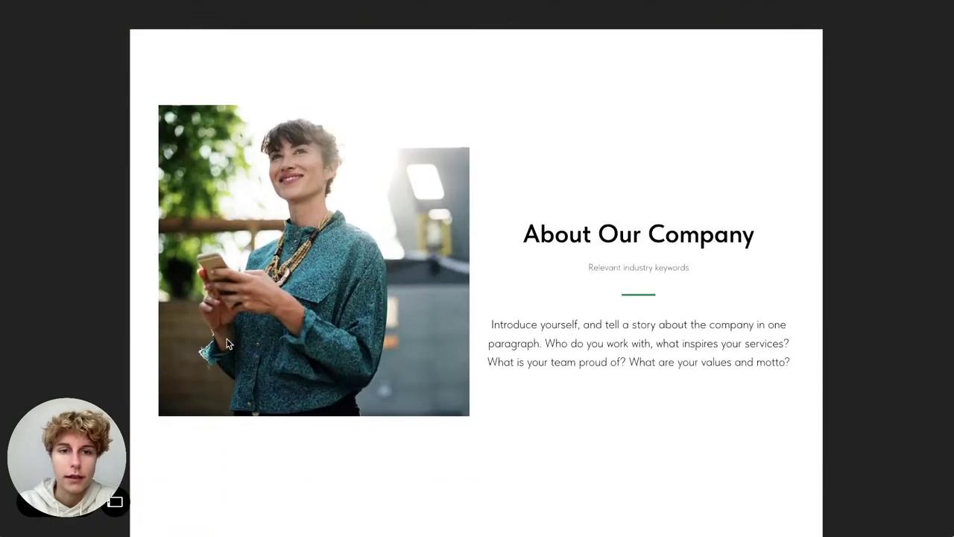
# Return the preview to the portrait phone size and examine how the About Our Company image and text stack
pyautogui.moveTo(116, 502)
pyautogui.click(162, 501)
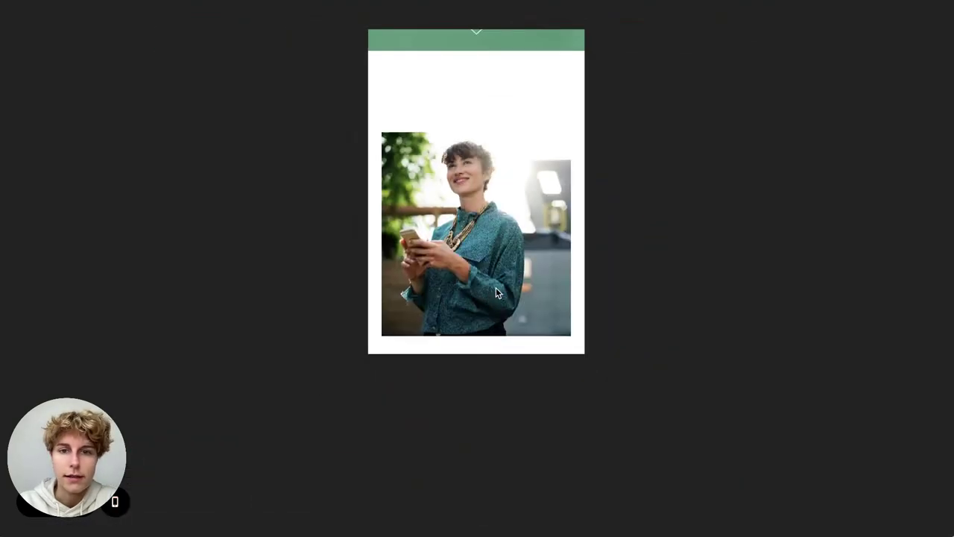
pyautogui.scroll(-3, 496, 292)
pyautogui.scroll(3, 495, 292)
pyautogui.scroll(-3, 496, 292)
pyautogui.scroll(5, 498, 293)
pyautogui.scroll(-4, 497, 293)
pyautogui.scroll(-3, 498, 292)
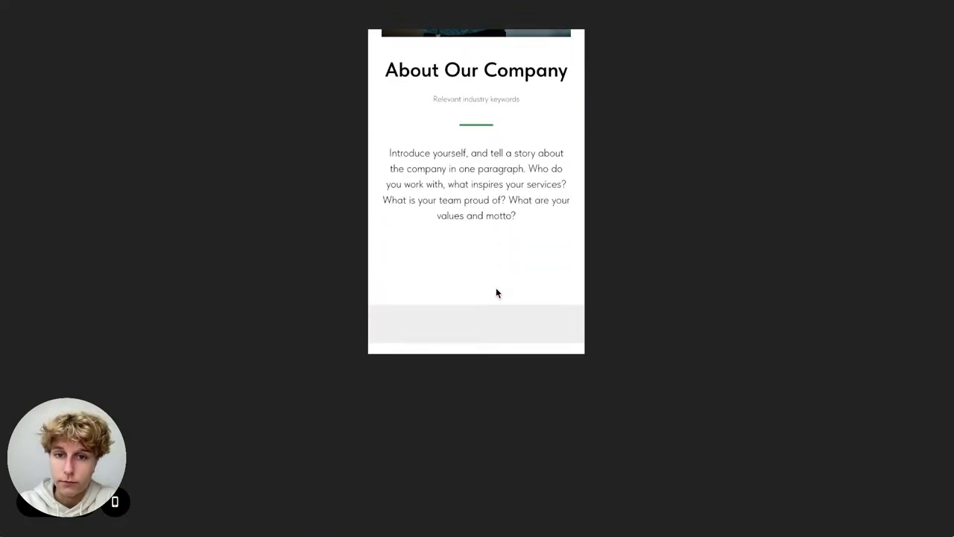
pyautogui.scroll(6, 497, 293)
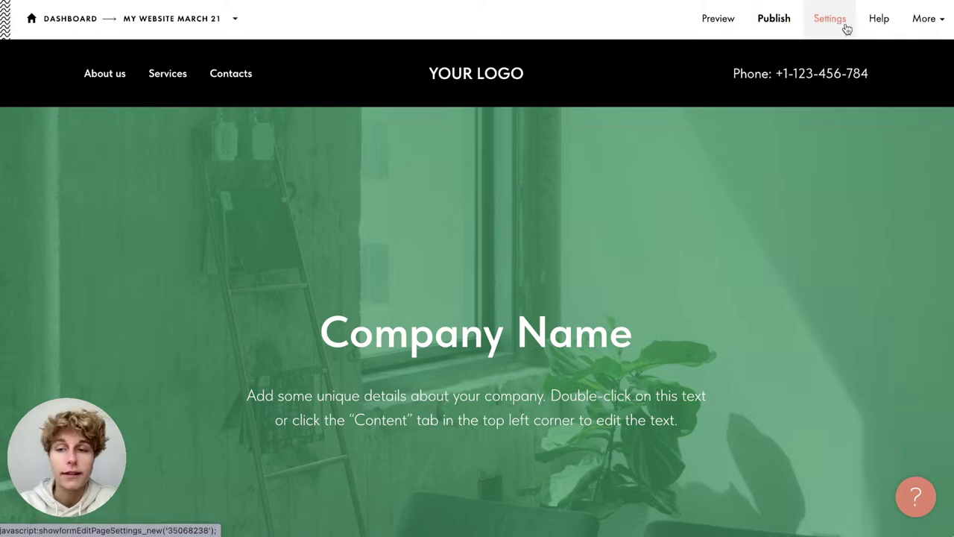
# Check the additional page options and look over the menu, cover and About Our Company blocks in the page editor
pyautogui.click(929, 28)
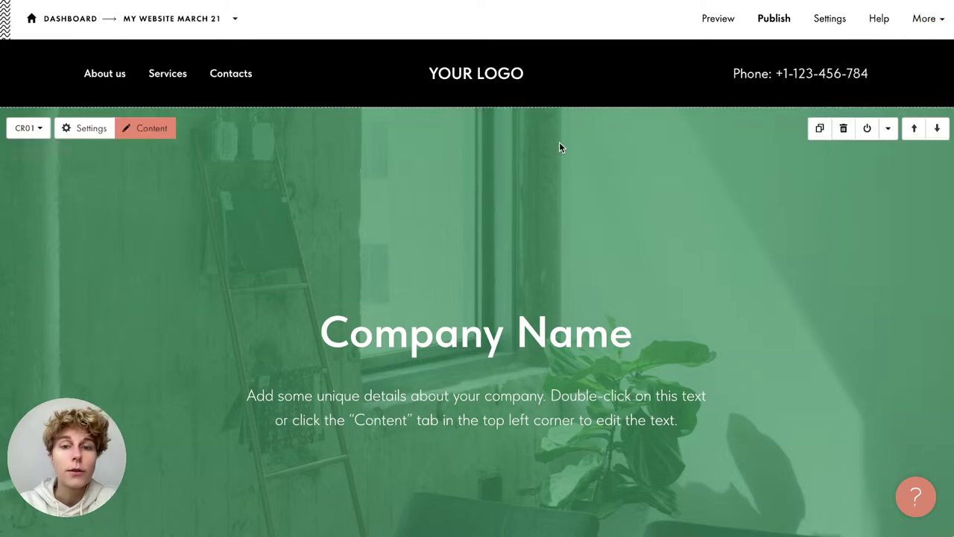
pyautogui.scroll(-5, 559, 147)
pyautogui.scroll(-5, 594, 326)
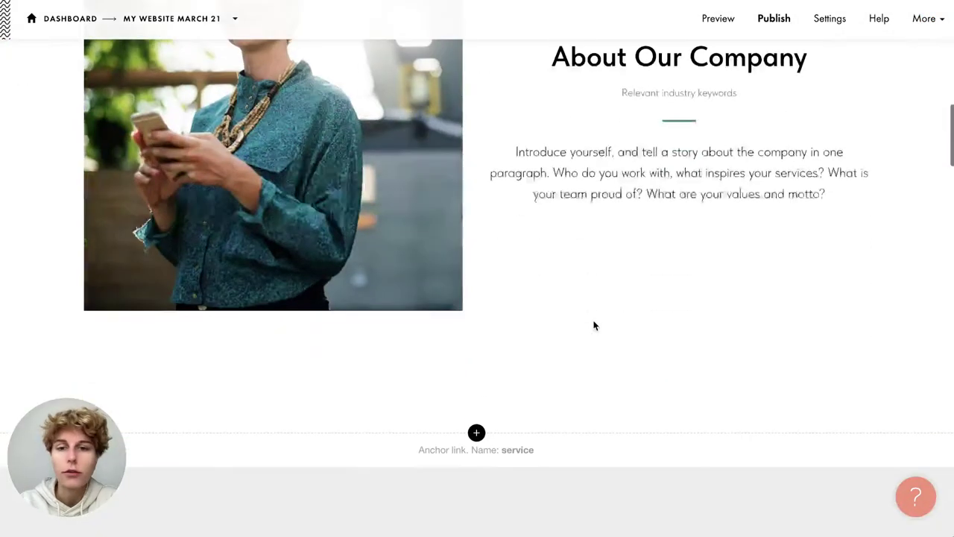
pyautogui.scroll(10, 594, 325)
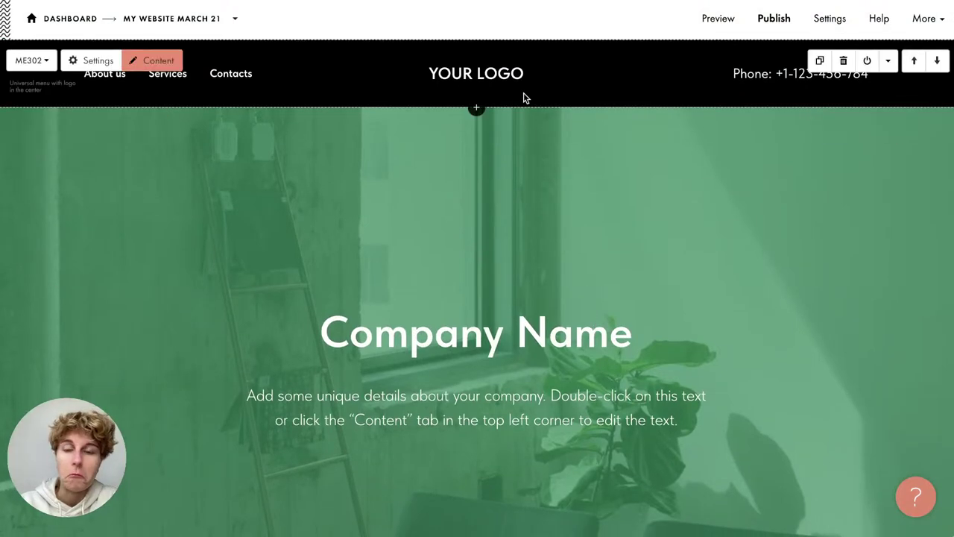
pyautogui.scroll(-3, 490, 275)
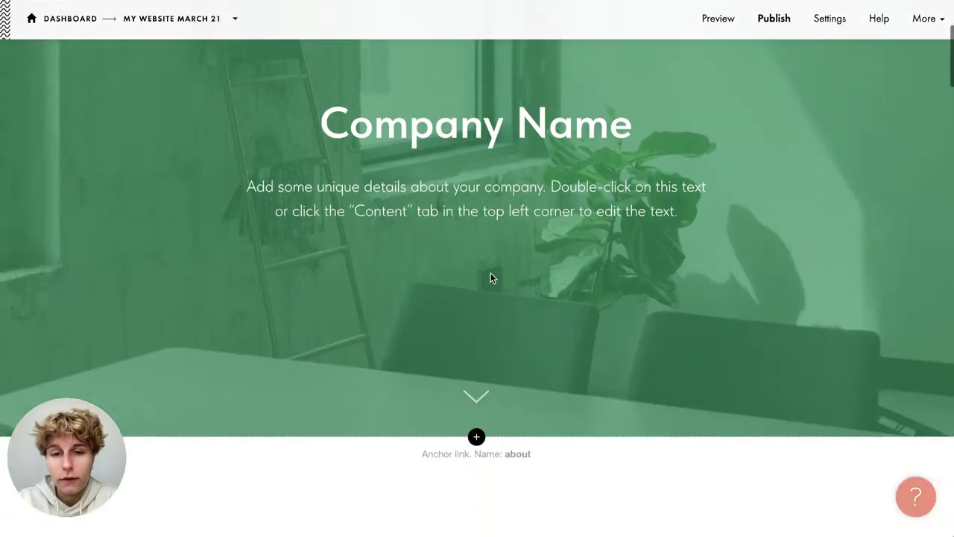
pyautogui.scroll(3, 490, 275)
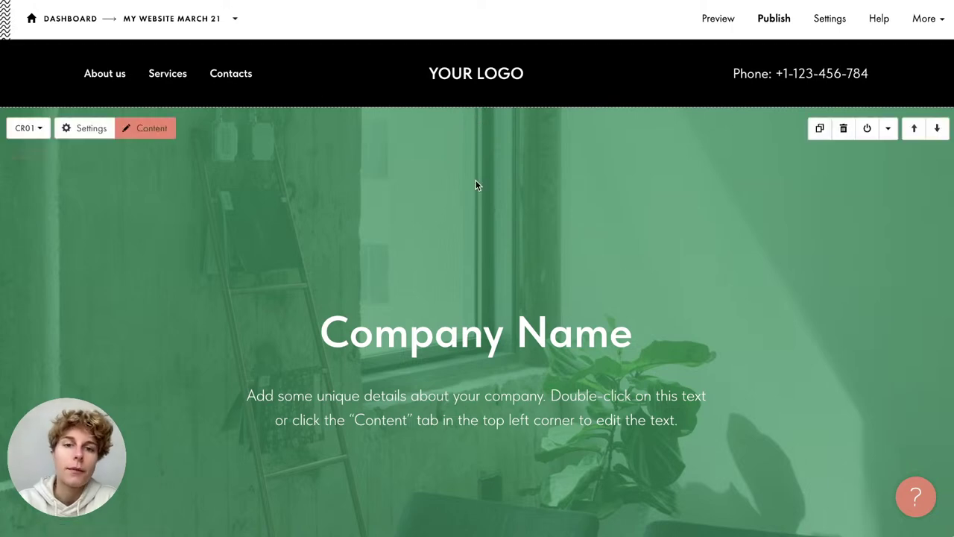
pyautogui.scroll(-2, 476, 185)
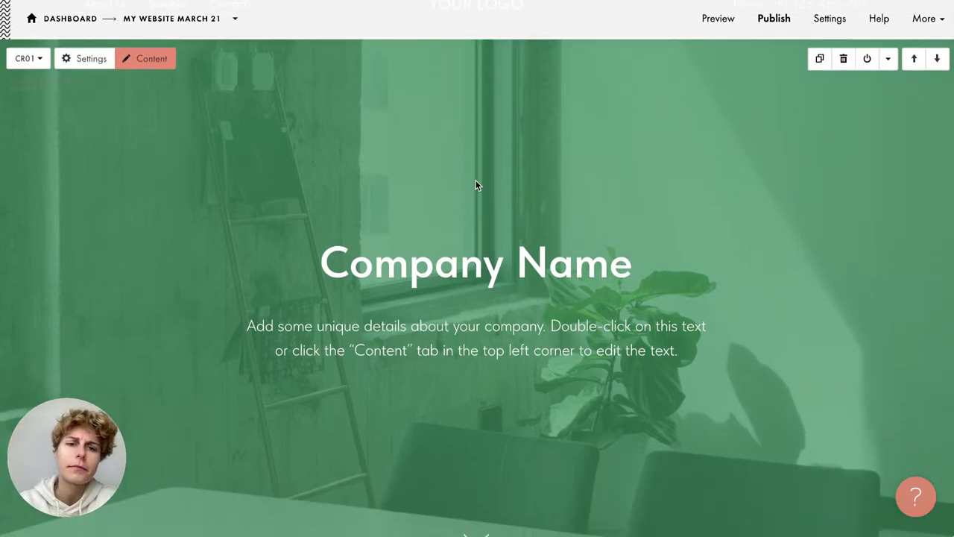
pyautogui.scroll(2, 476, 180)
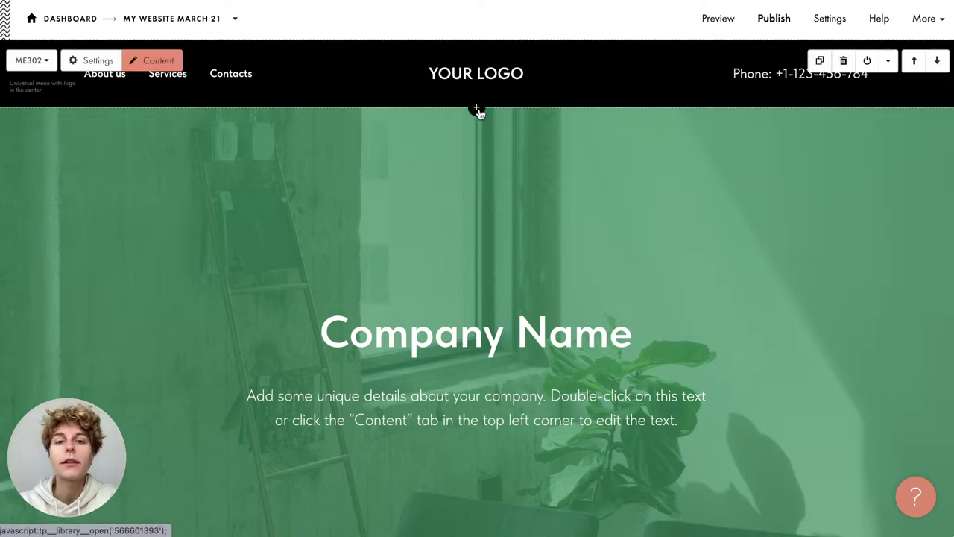
# Open the Block Library below the header menu, look at the Cover, About, Title, Text Block and Image categories, and browse the Cover designs
pyautogui.click(477, 110)
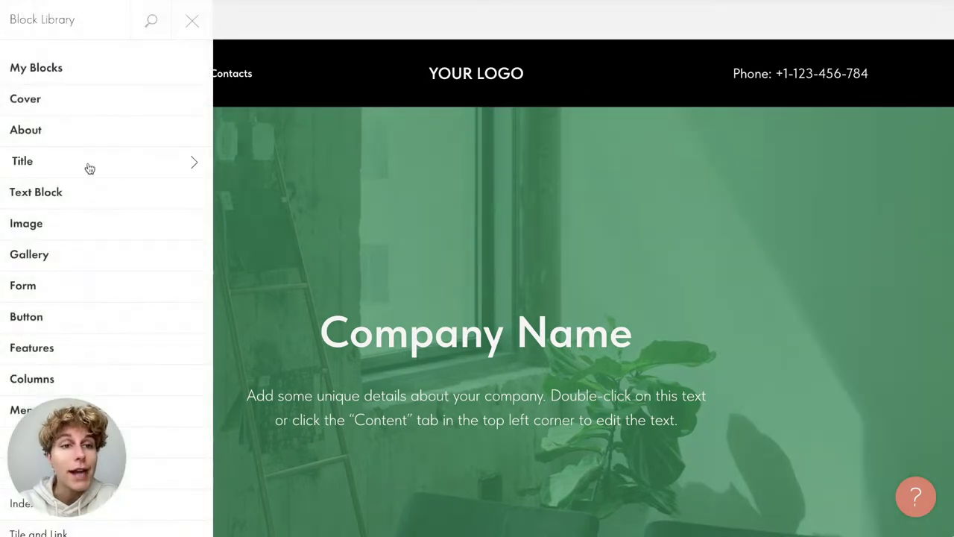
pyautogui.click(109, 66)
pyautogui.click(108, 99)
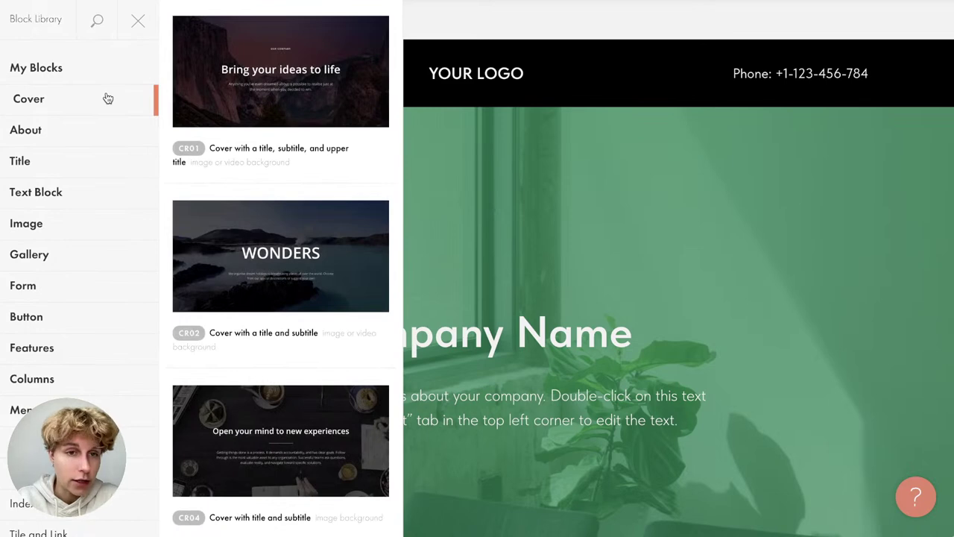
pyautogui.click(60, 134)
pyautogui.click(64, 171)
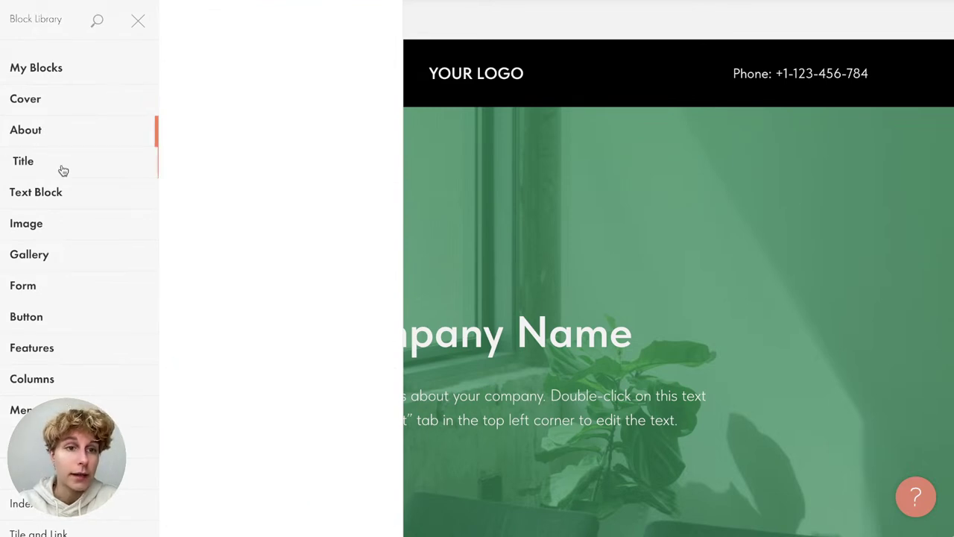
pyautogui.click(72, 208)
pyautogui.click(67, 239)
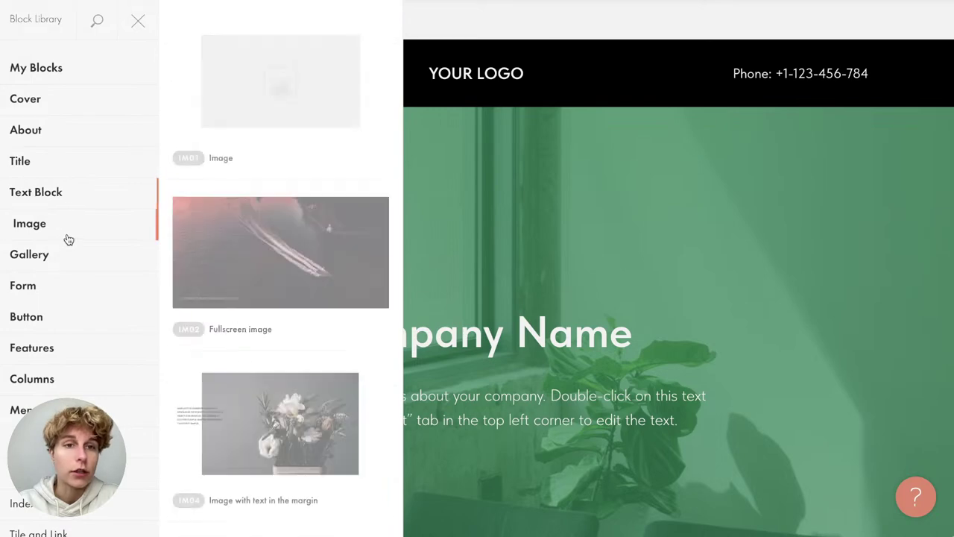
pyautogui.click(78, 101)
pyautogui.scroll(-20, 263, 194)
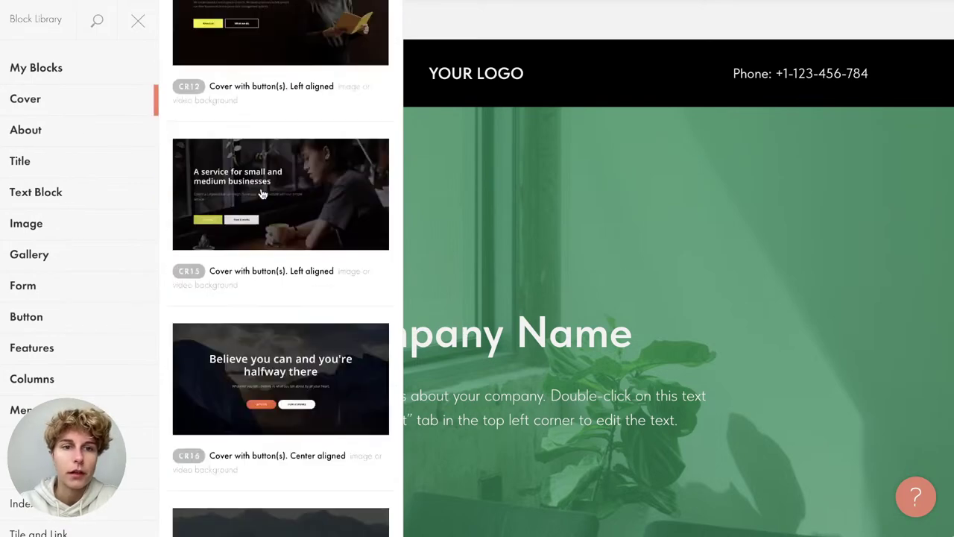
# Browse the Cover designs in the Block Library, comparing the button, logo, title and side-margin variants
pyautogui.scroll(-8, 263, 194)
pyautogui.scroll(5, 262, 194)
pyautogui.scroll(20, 263, 194)
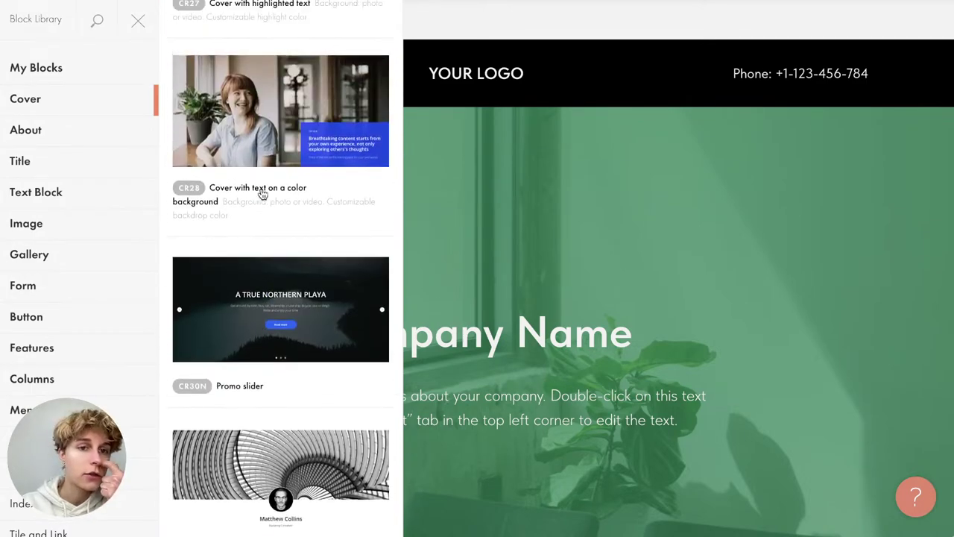
pyautogui.scroll(5, 262, 194)
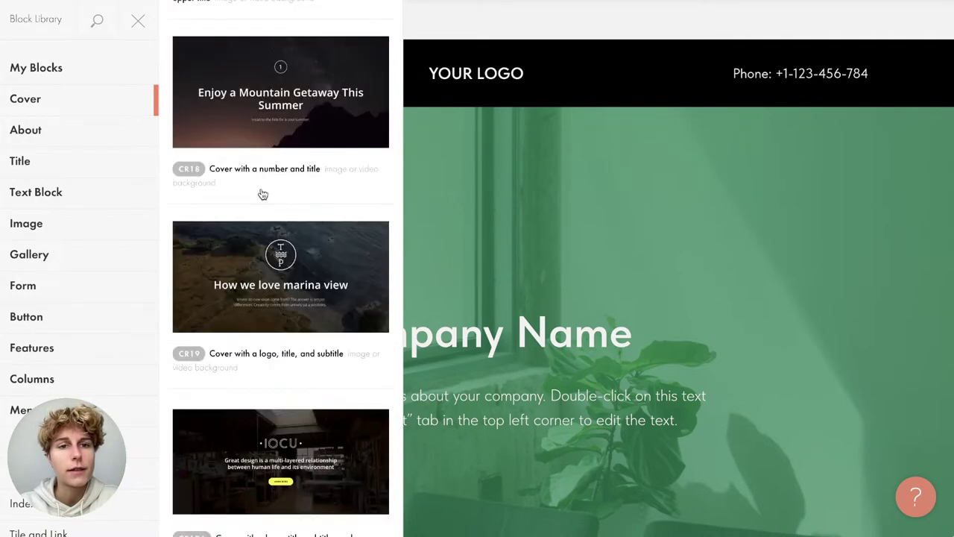
pyautogui.scroll(6, 263, 194)
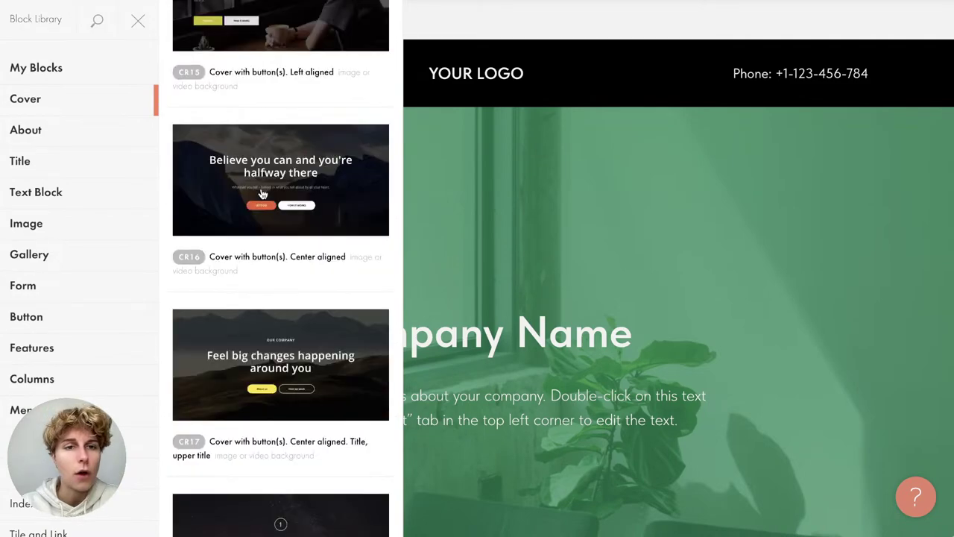
pyautogui.scroll(10, 262, 194)
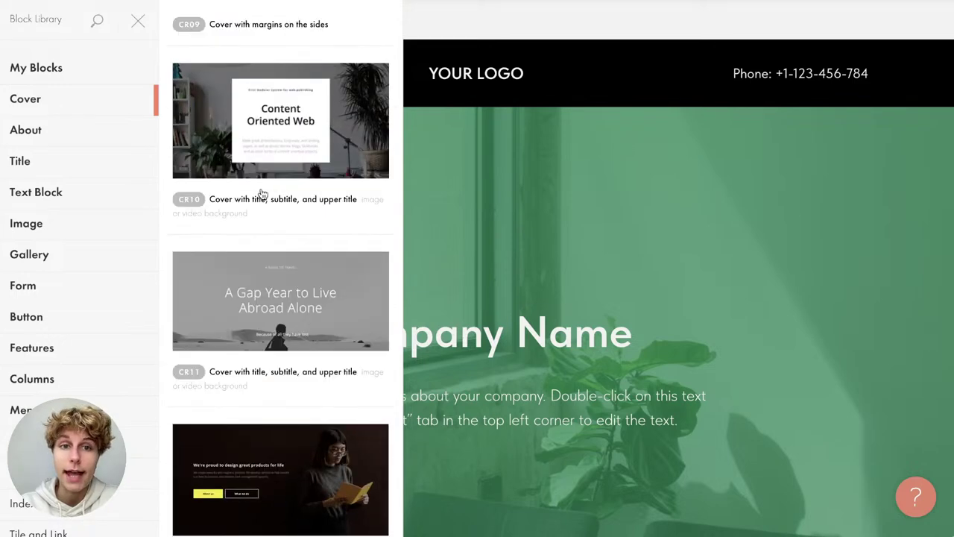
pyautogui.scroll(2, 262, 194)
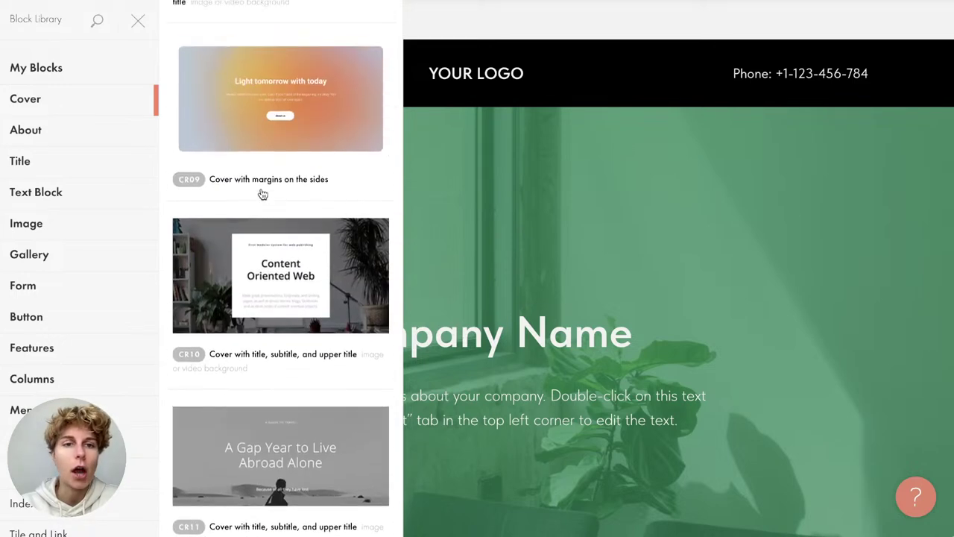
pyautogui.scroll(1, 263, 193)
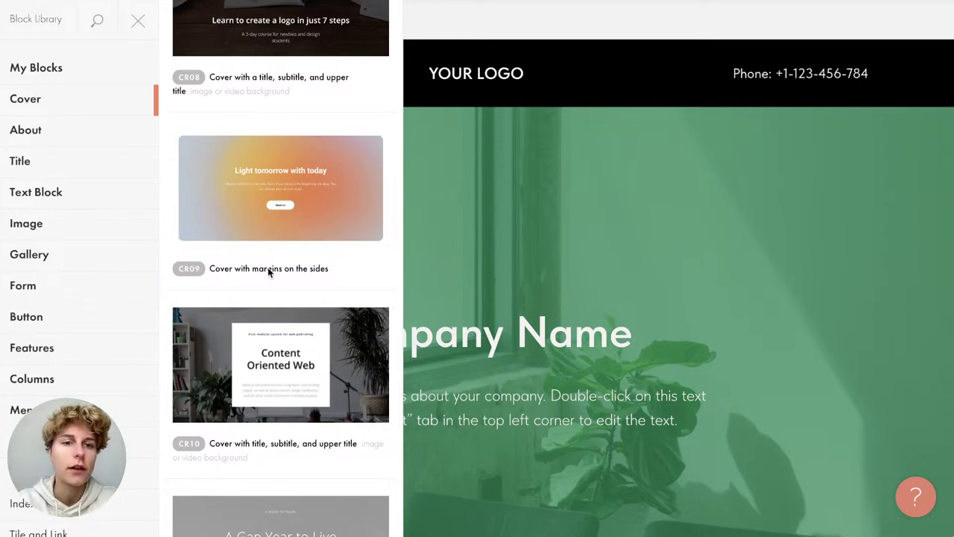
pyautogui.scroll(4, 273, 228)
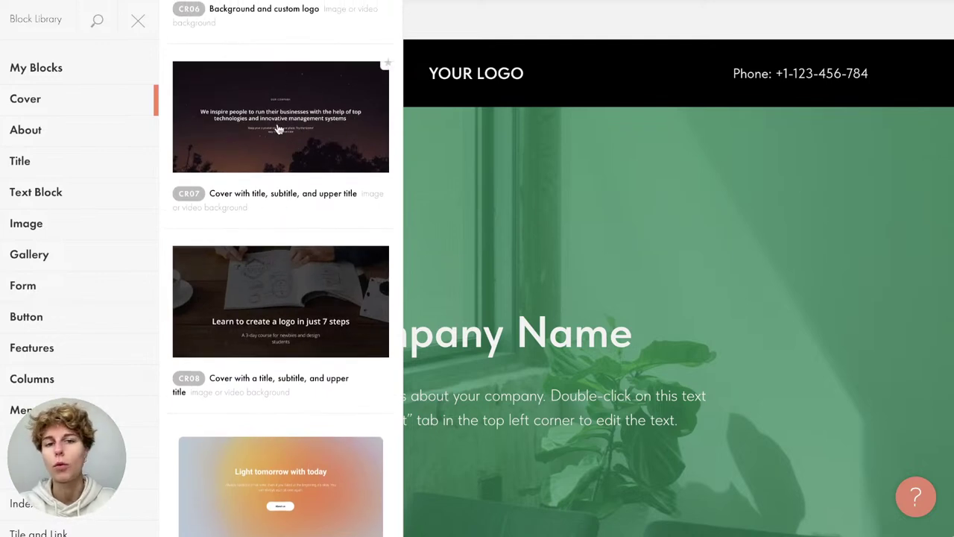
# Look through the About block designs with titles, descriptions, social media icons and images
pyautogui.click(69, 131)
pyautogui.scroll(-10, 253, 246)
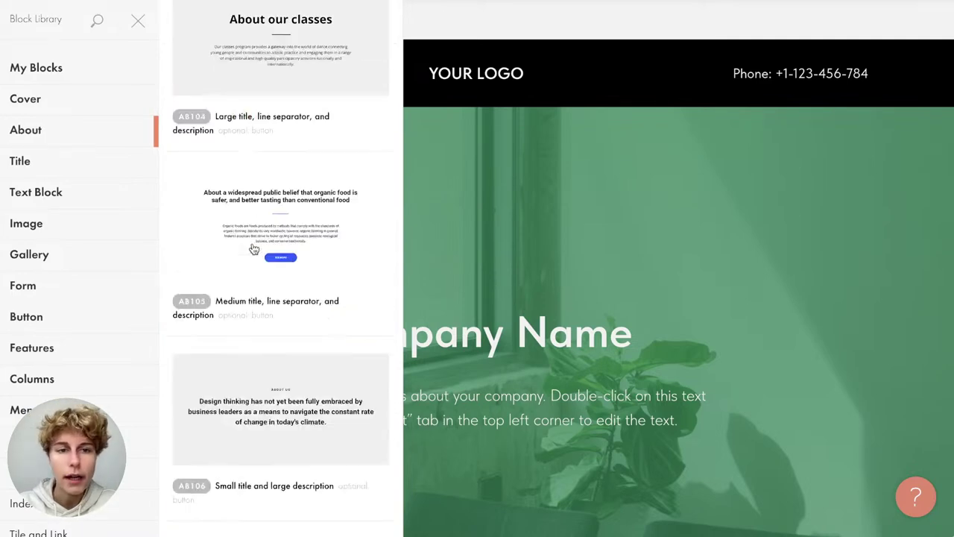
pyautogui.scroll(-1, 102, 324)
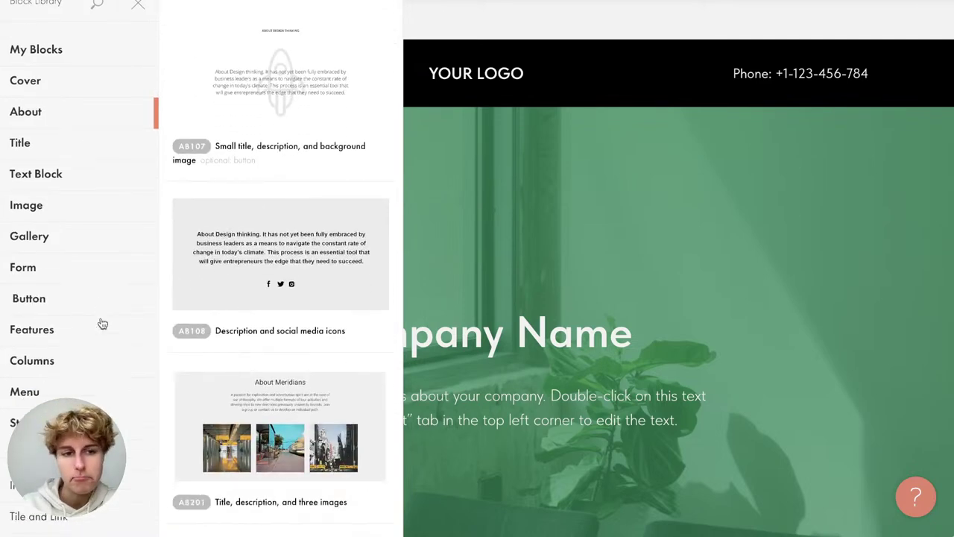
pyautogui.scroll(1, 102, 324)
pyautogui.scroll(5, 213, 341)
# Look through the Gallery, Form and Button block designs in the Block Library
pyautogui.click(55, 250)
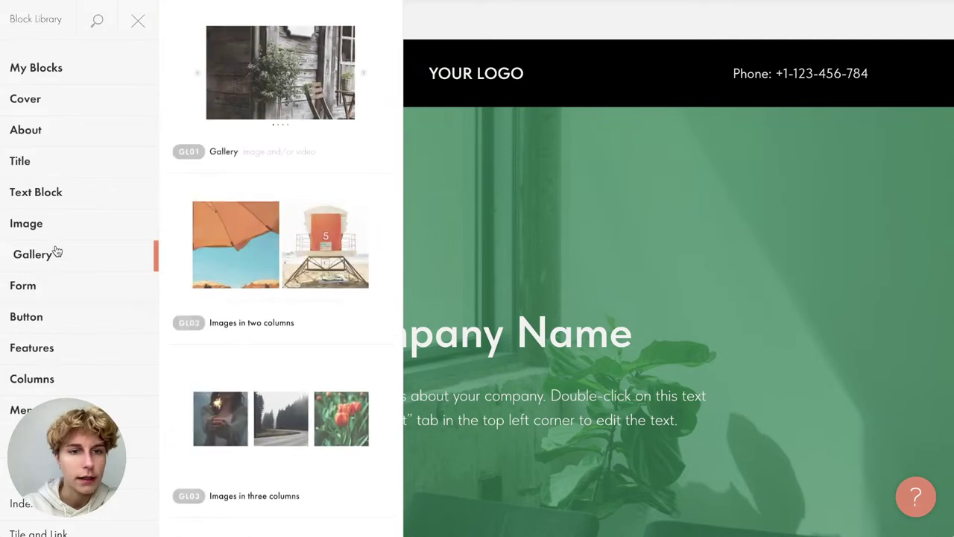
pyautogui.click(40, 288)
pyautogui.scroll(-5, 331, 311)
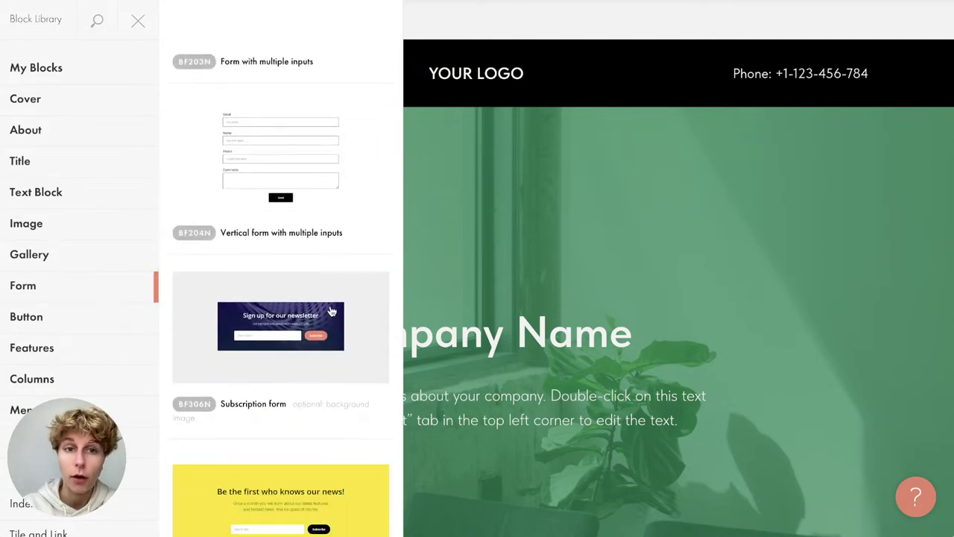
pyautogui.scroll(-5, 331, 311)
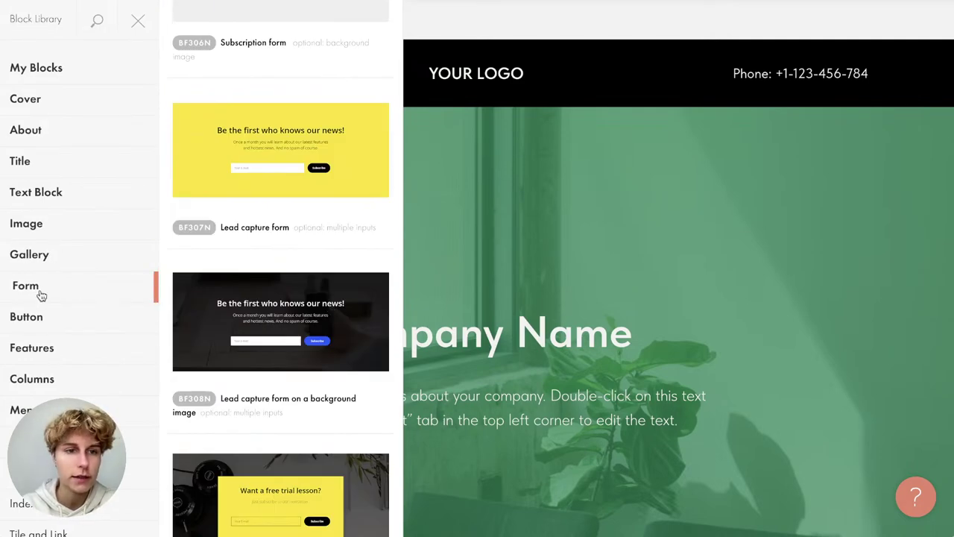
pyautogui.click(37, 319)
pyautogui.scroll(-10, 224, 366)
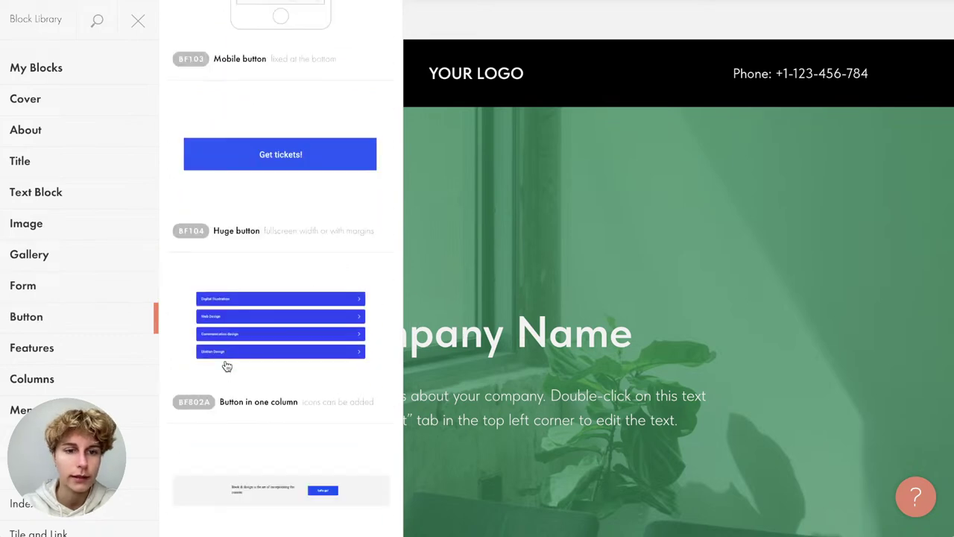
pyautogui.scroll(-3, 226, 366)
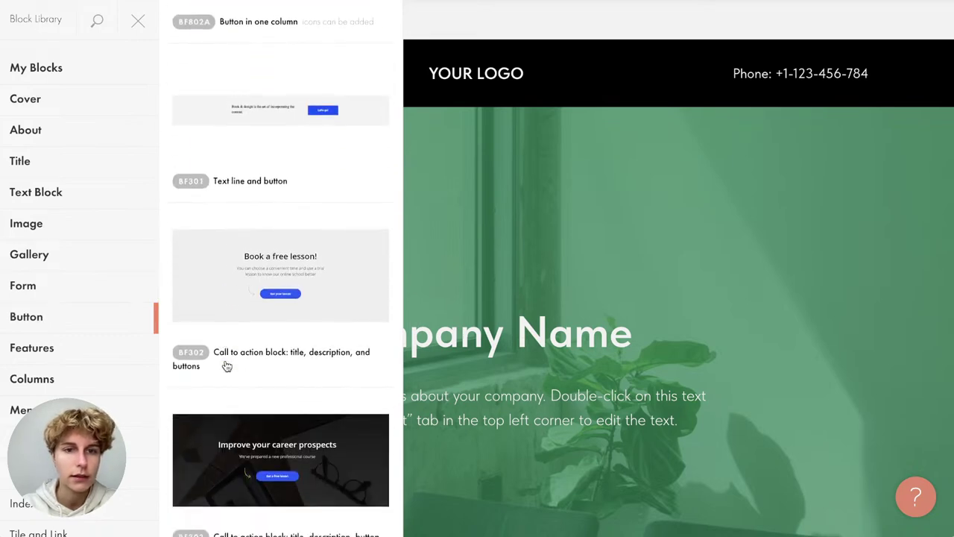
pyautogui.scroll(-2, 62, 328)
# Look through the Columns, Menu and Store block designs, including the shopping cart and product cards
pyautogui.click(62, 328)
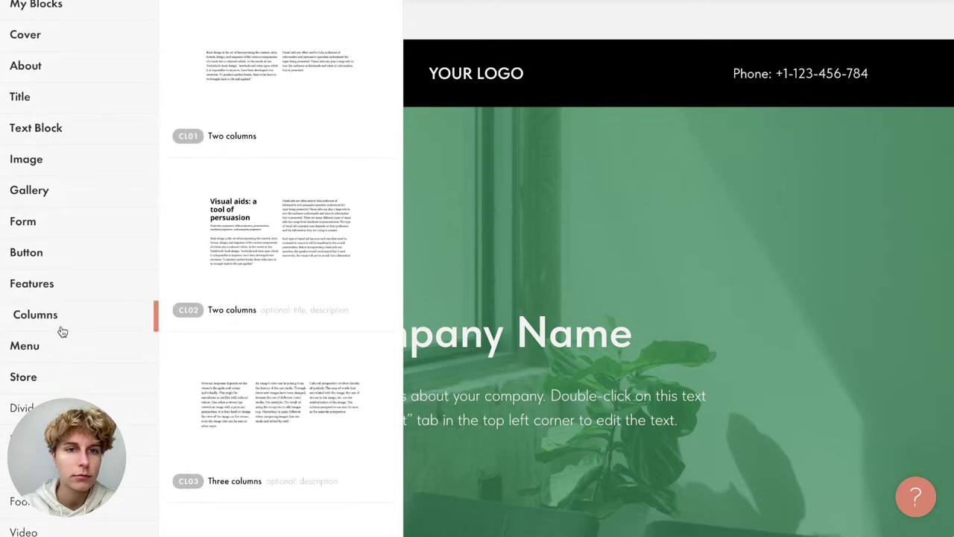
pyautogui.scroll(-10, 252, 379)
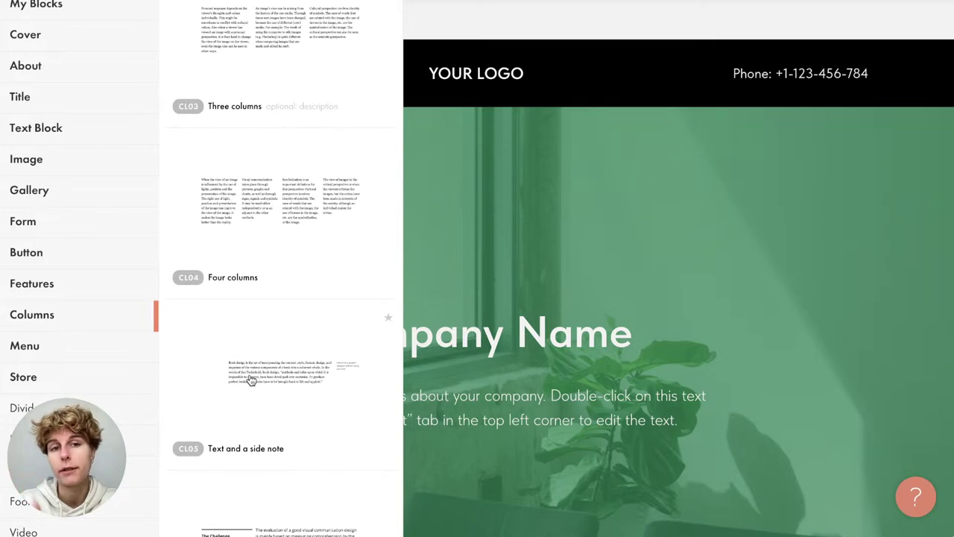
pyautogui.click(79, 347)
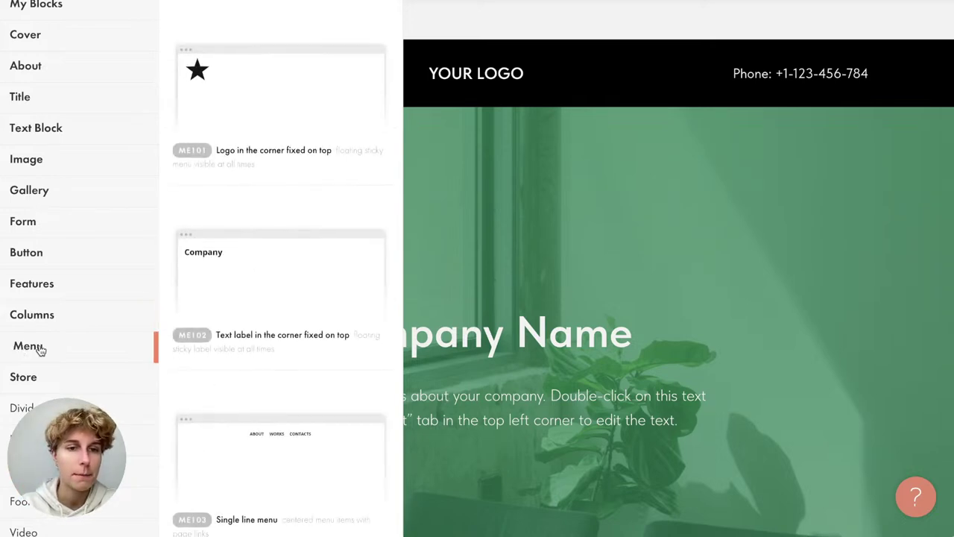
pyautogui.scroll(-3, 72, 350)
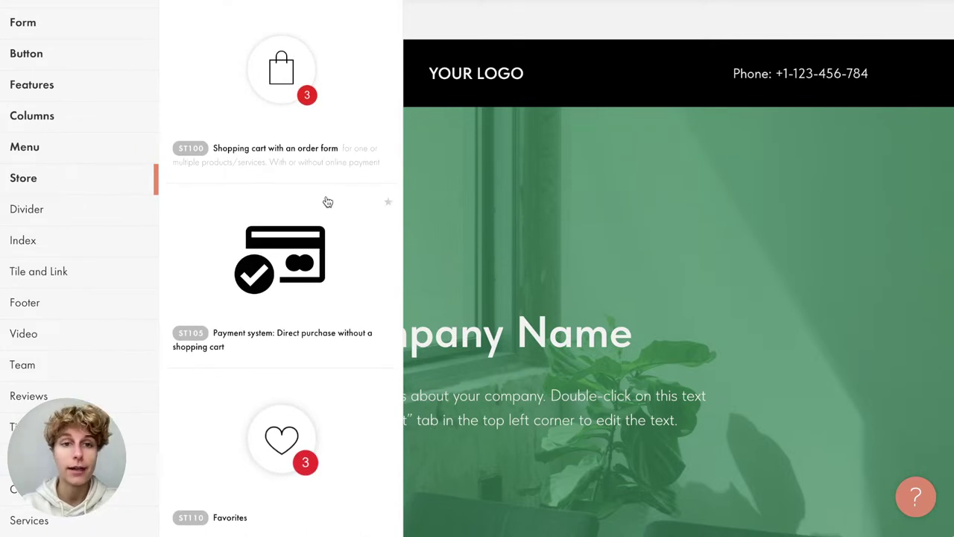
pyautogui.scroll(-3, 235, 283)
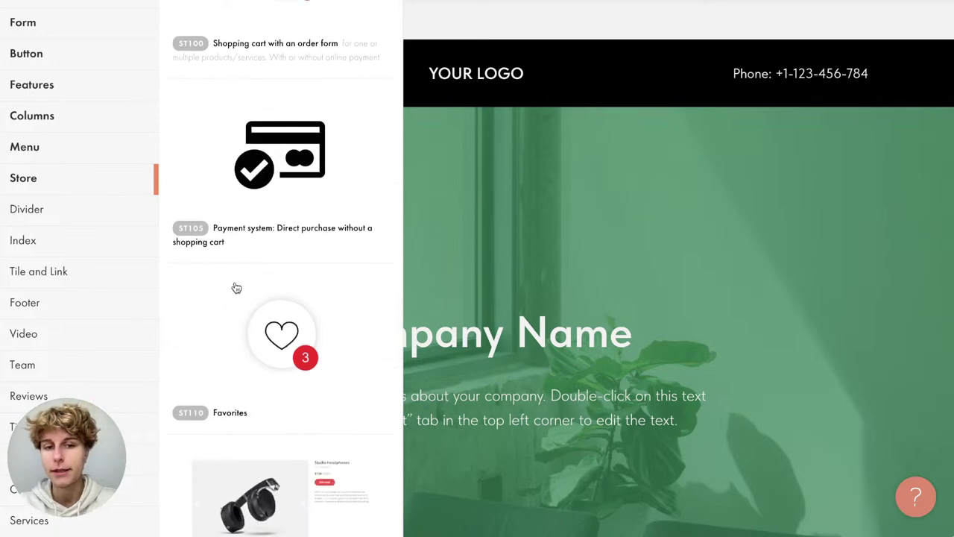
pyautogui.scroll(-3, 236, 288)
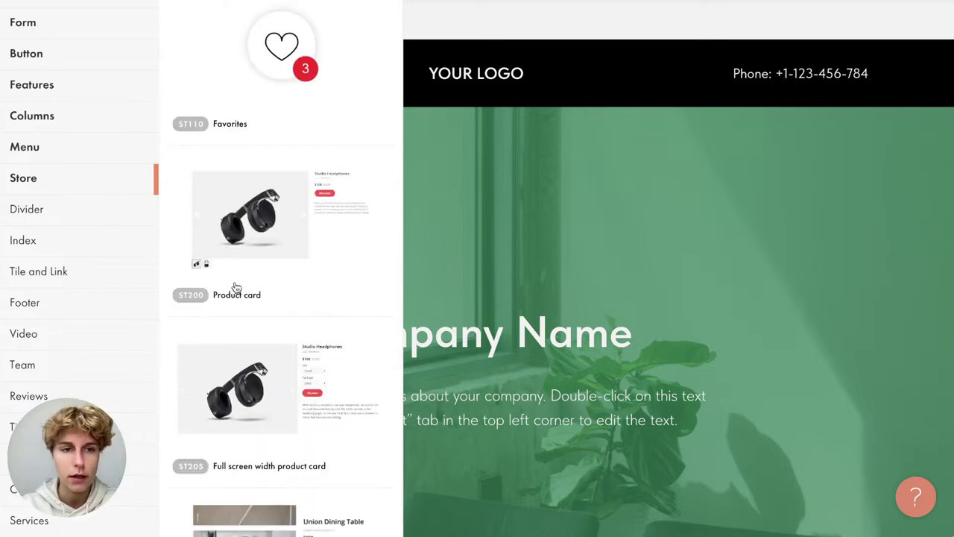
pyautogui.scroll(-1, 79, 246)
# Look at the Video, Reviews and Services block designs in the Block Library
pyautogui.click(81, 247)
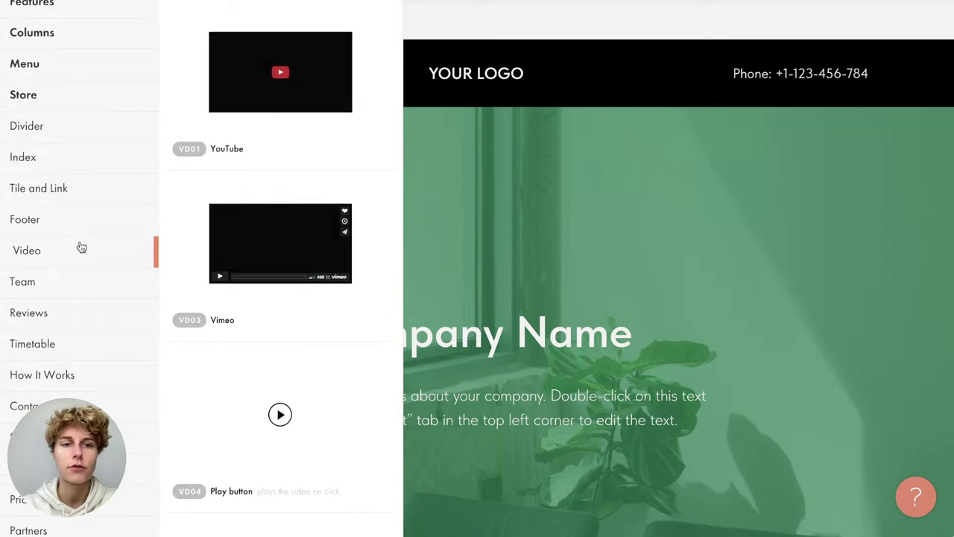
pyautogui.scroll(-1, 81, 247)
pyautogui.click(71, 262)
pyautogui.scroll(-2, 70, 262)
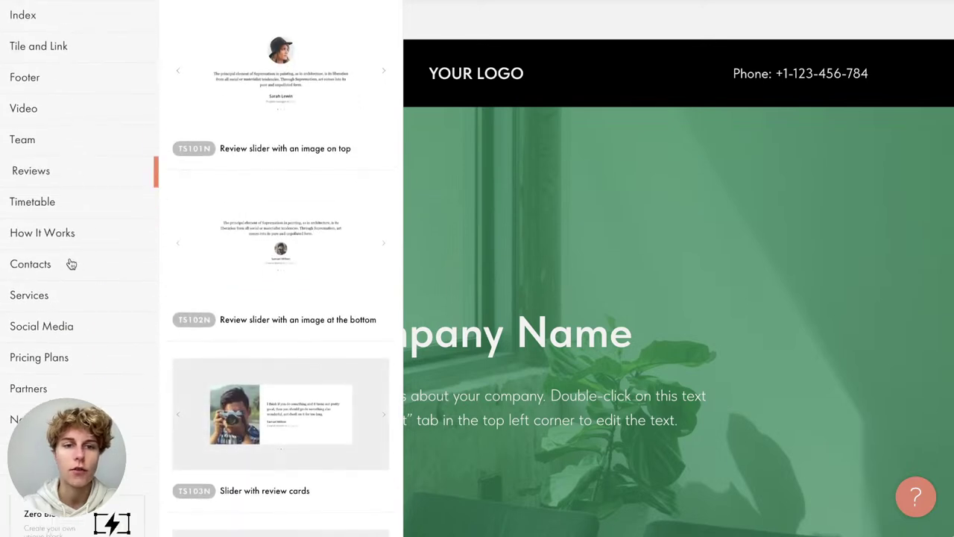
pyautogui.click(71, 264)
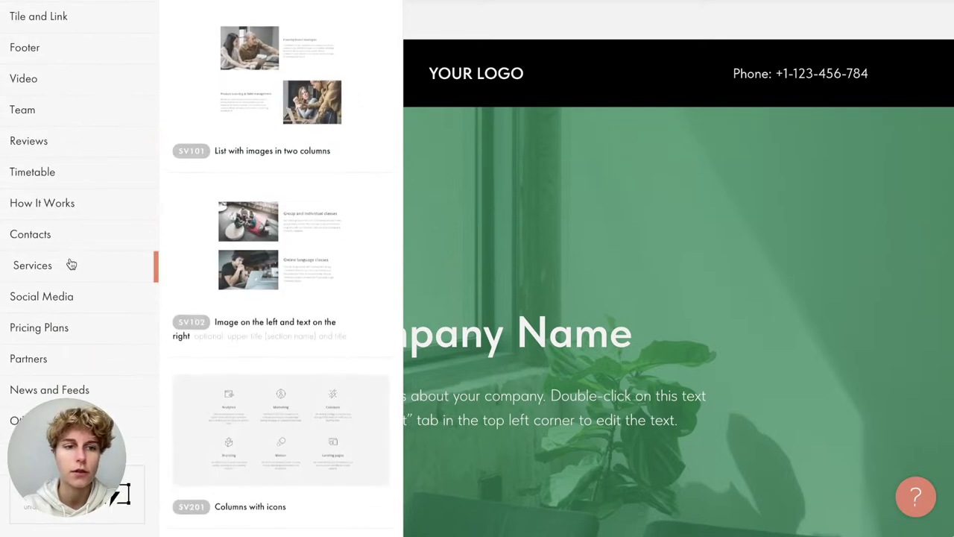
# Browse the Social Media blocks and the Pricing Plans card designs in the Block Library
pyautogui.click(68, 299)
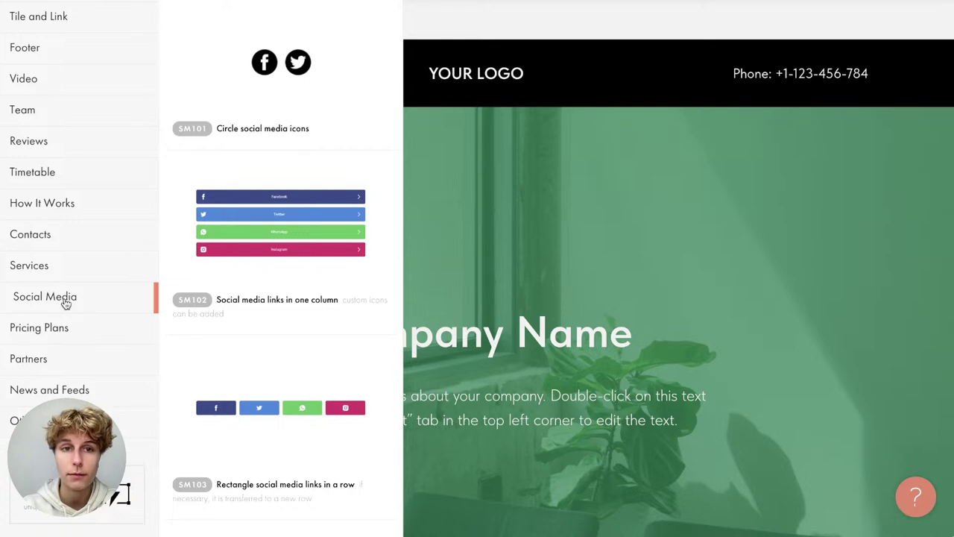
pyautogui.scroll(-5, 220, 326)
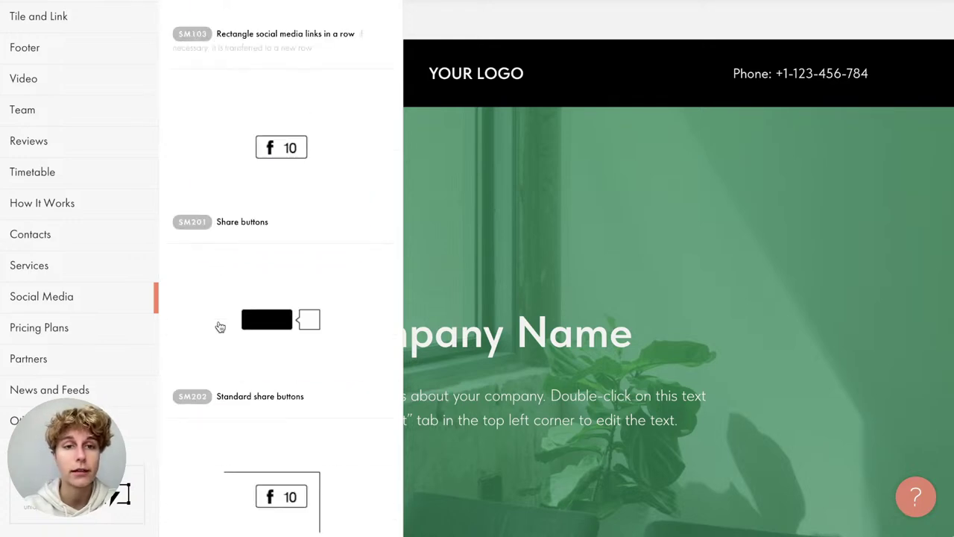
pyautogui.scroll(-10, 220, 326)
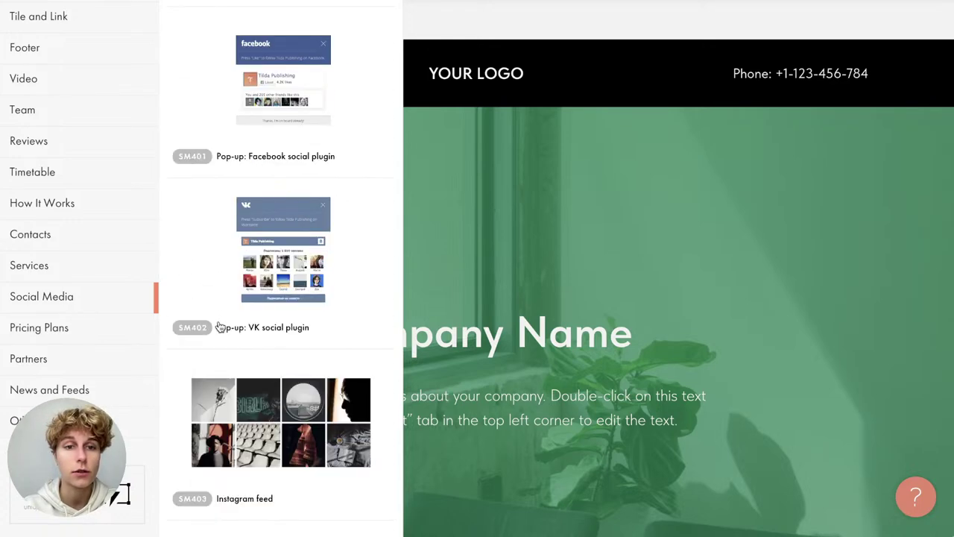
pyautogui.scroll(-5, 220, 326)
pyautogui.click(82, 341)
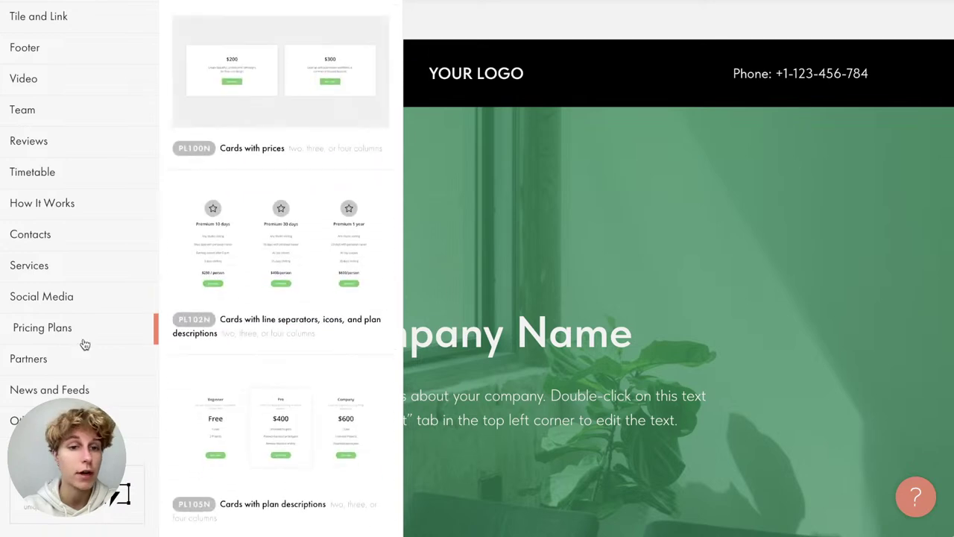
pyautogui.scroll(-8, 262, 373)
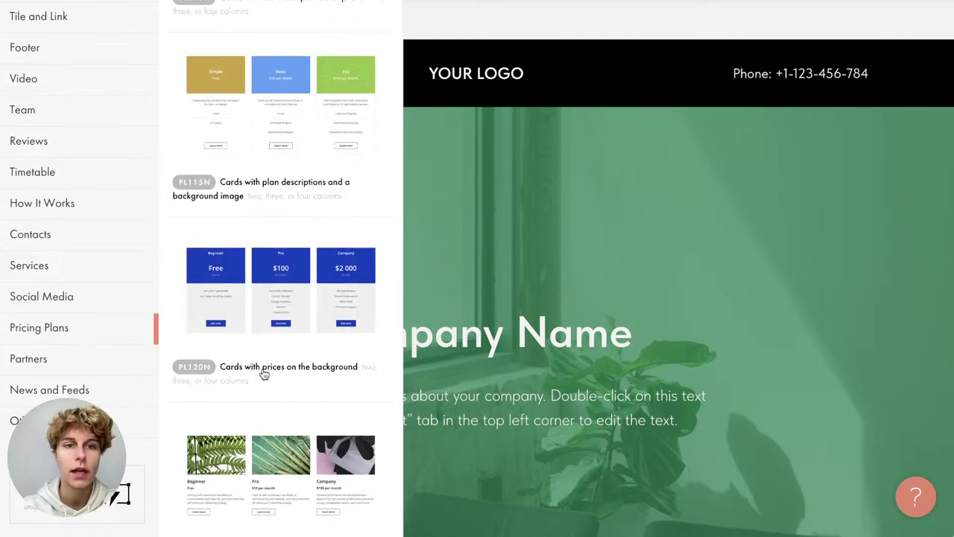
pyautogui.scroll(-1, 264, 374)
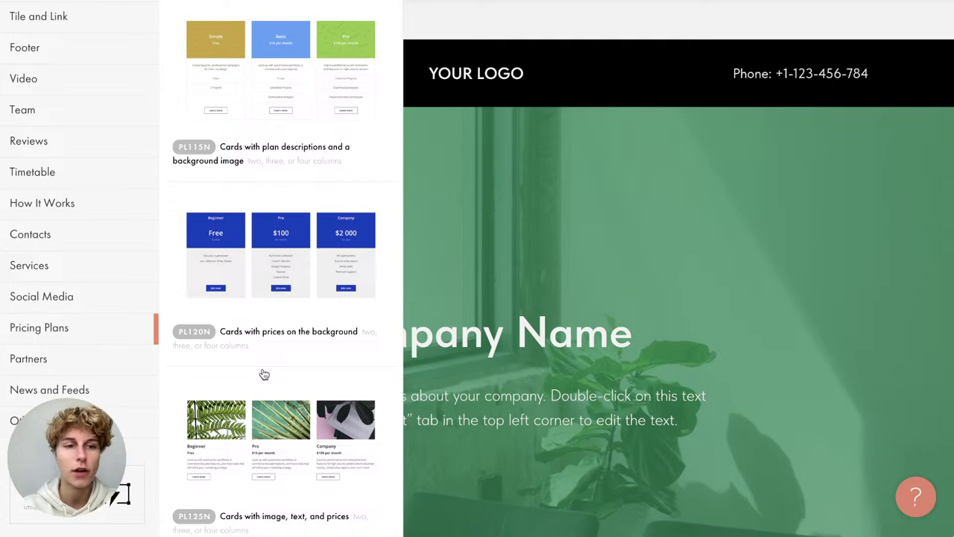
# Look through the News and Feeds grids and the remaining blocks, such as the HTML embed and anchor link
pyautogui.scroll(-15, 263, 373)
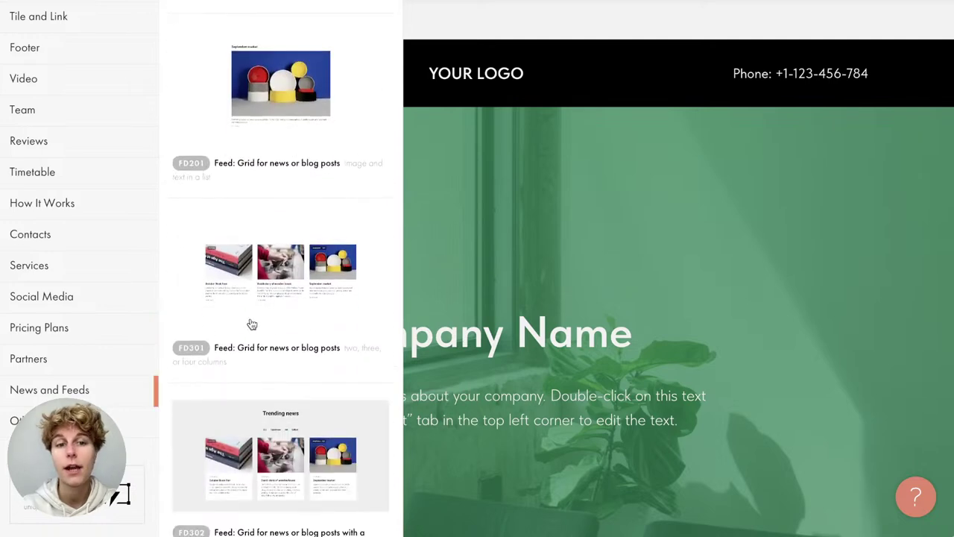
pyautogui.scroll(-10, 252, 323)
pyautogui.scroll(-5, 325, 211)
pyautogui.scroll(7, 325, 212)
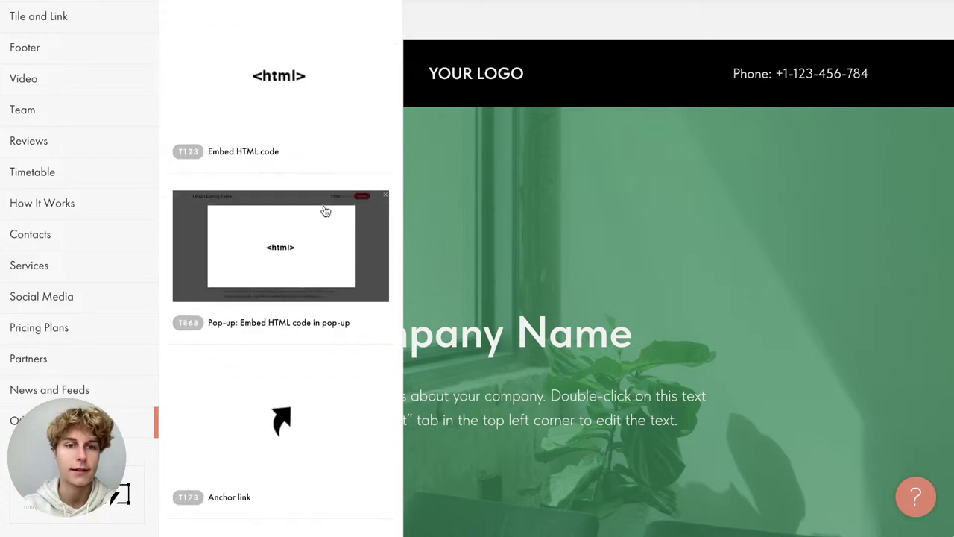
# Add the CR02 "Cover with a title and subtitle" block from the Cover designs below the header menu
pyautogui.scroll(7, 30, 108)
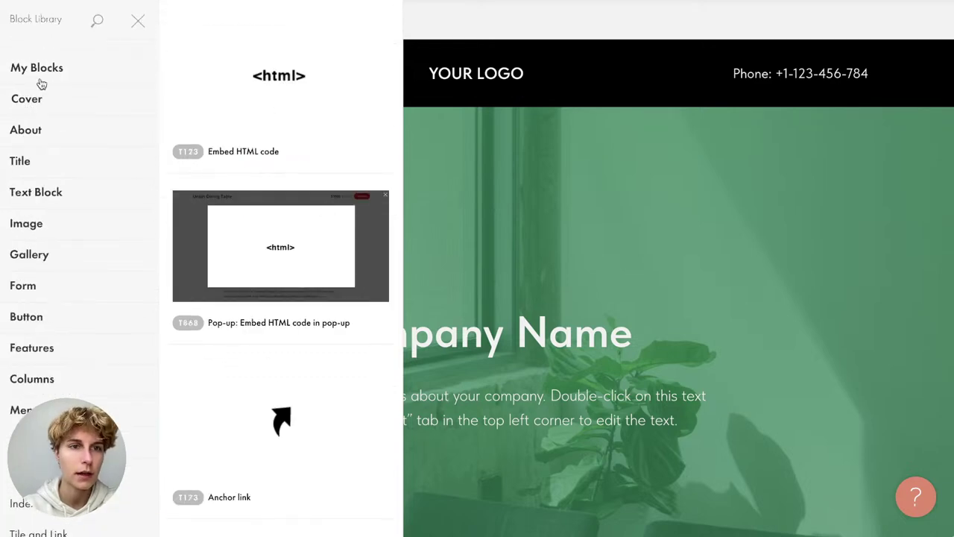
pyautogui.click(14, 77)
pyautogui.click(54, 100)
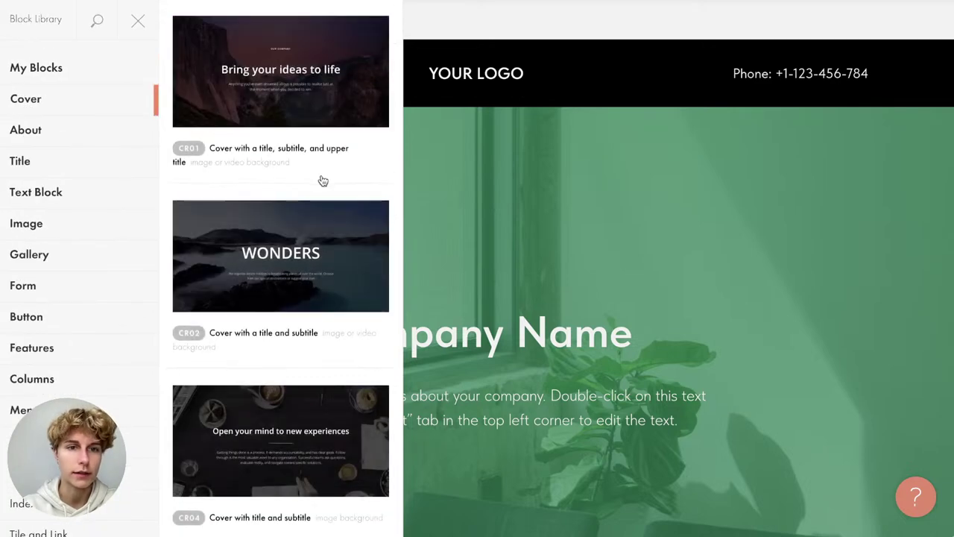
pyautogui.click(293, 280)
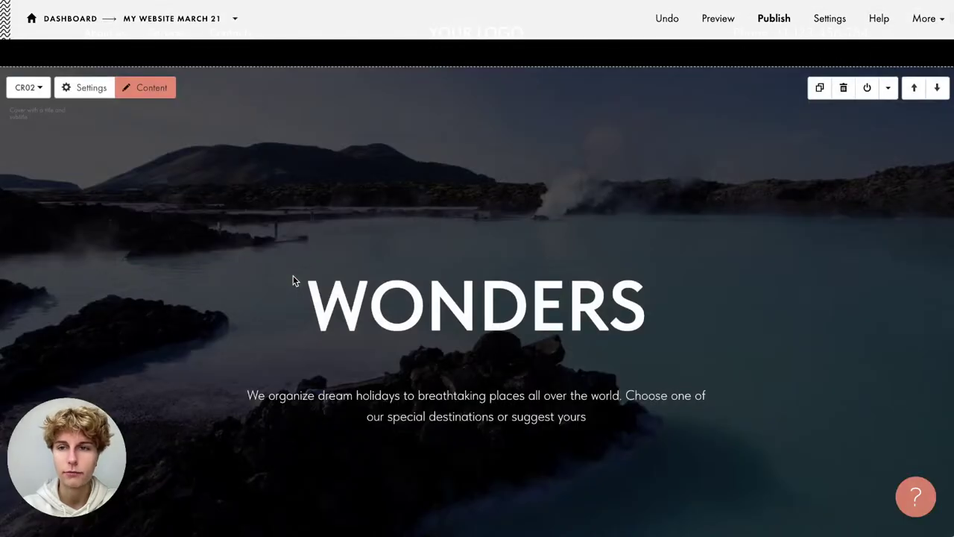
pyautogui.scroll(-1, 293, 277)
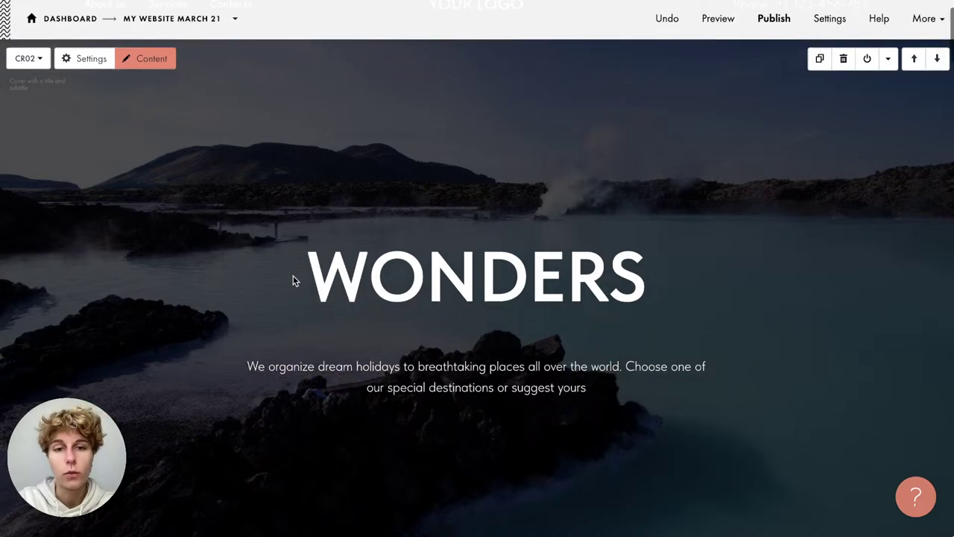
# Try switching the cover block to the CR11 design with content kept on switch, and undo the change
pyautogui.scroll(-5, 293, 275)
pyautogui.scroll(6, 472, 190)
pyautogui.scroll(-1, 472, 190)
pyautogui.scroll(-1, 472, 190)
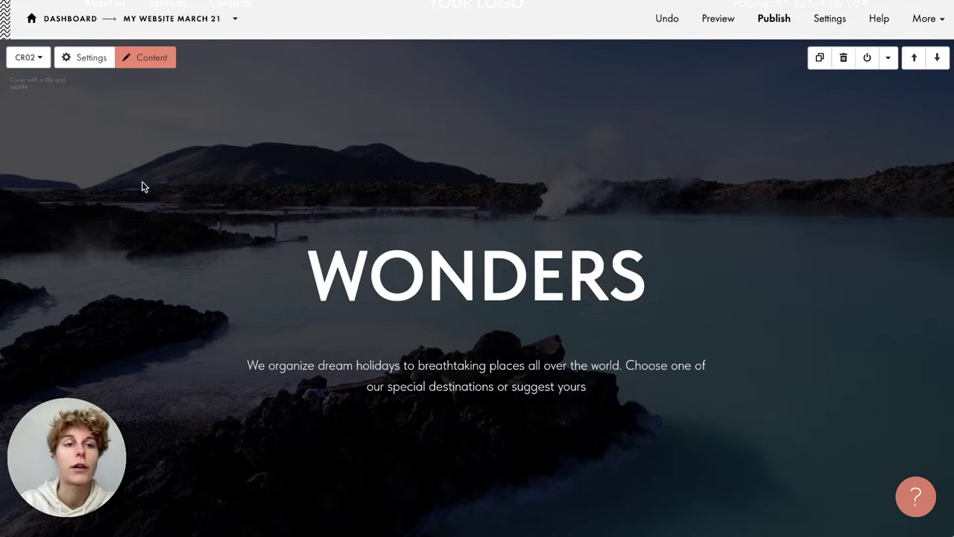
pyautogui.click(25, 60)
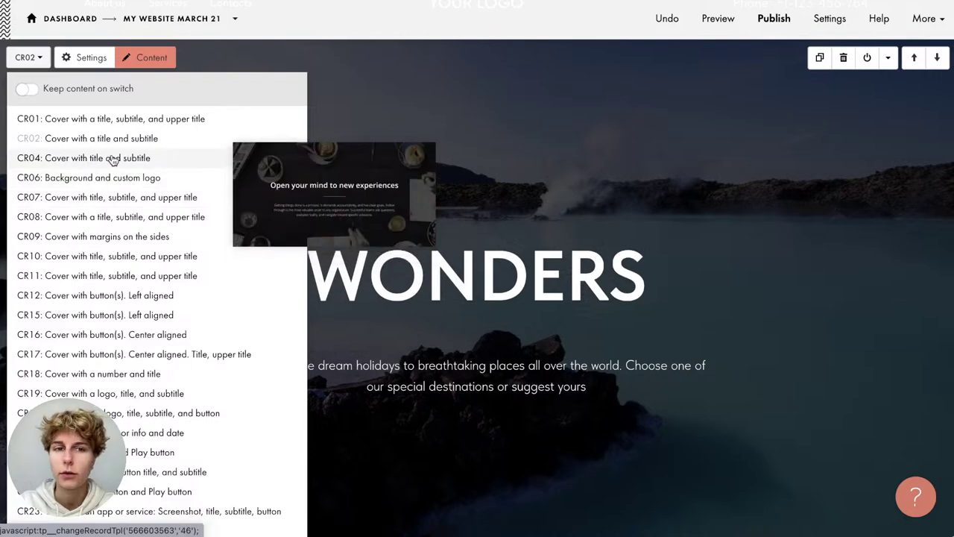
pyautogui.click(28, 90)
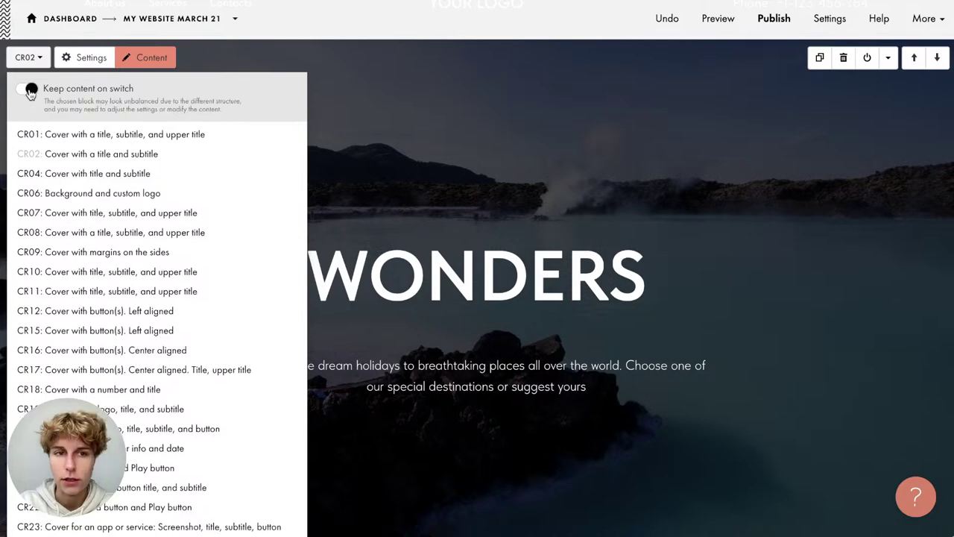
pyautogui.click(113, 291)
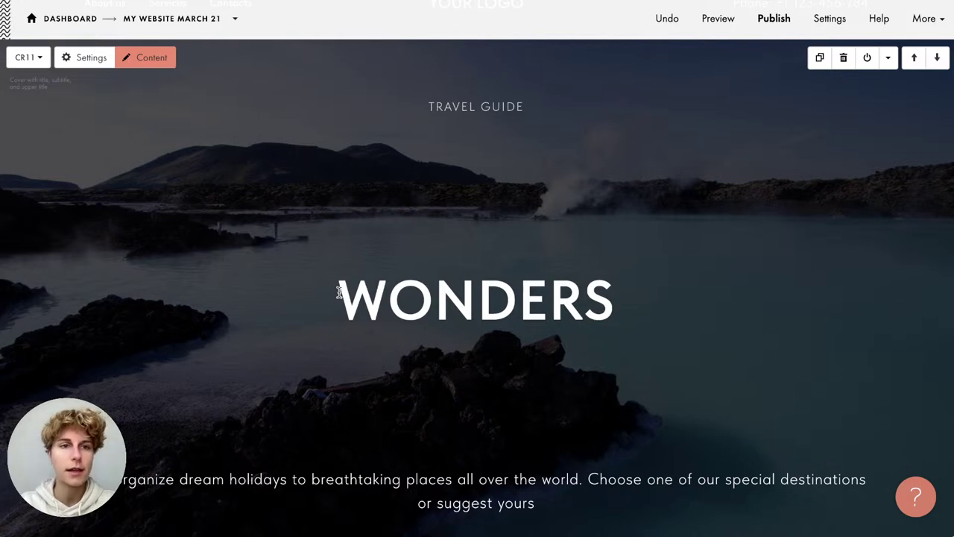
pyautogui.click(668, 36)
pyautogui.scroll(1, 659, 181)
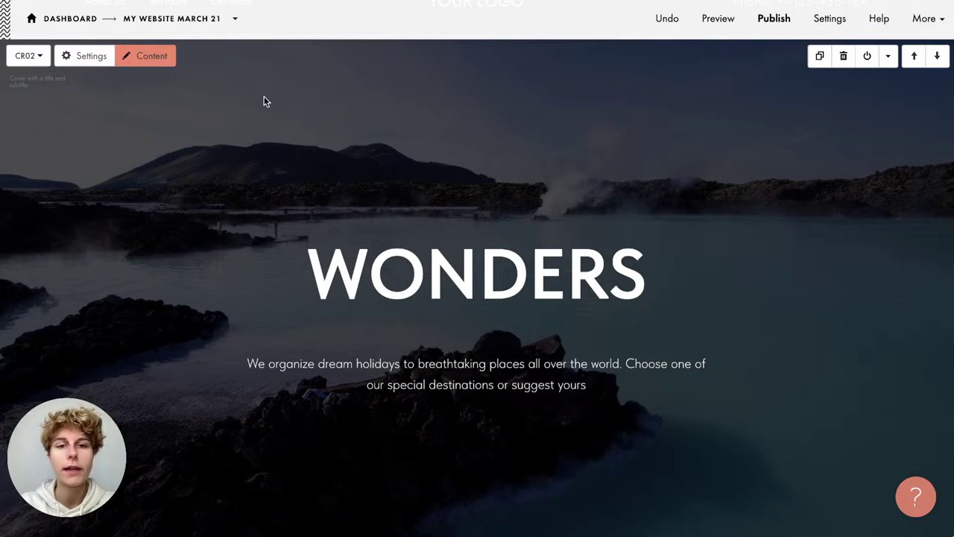
# Replace the cover's "WONDERS" title with "TRAVEL GUIDE"
pyautogui.click(386, 285)
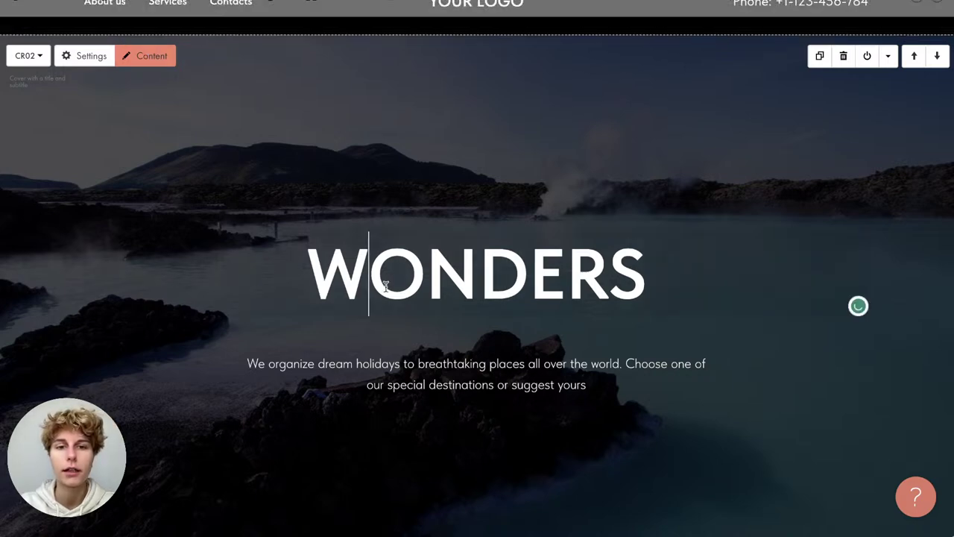
pyautogui.doubleClick(387, 286)
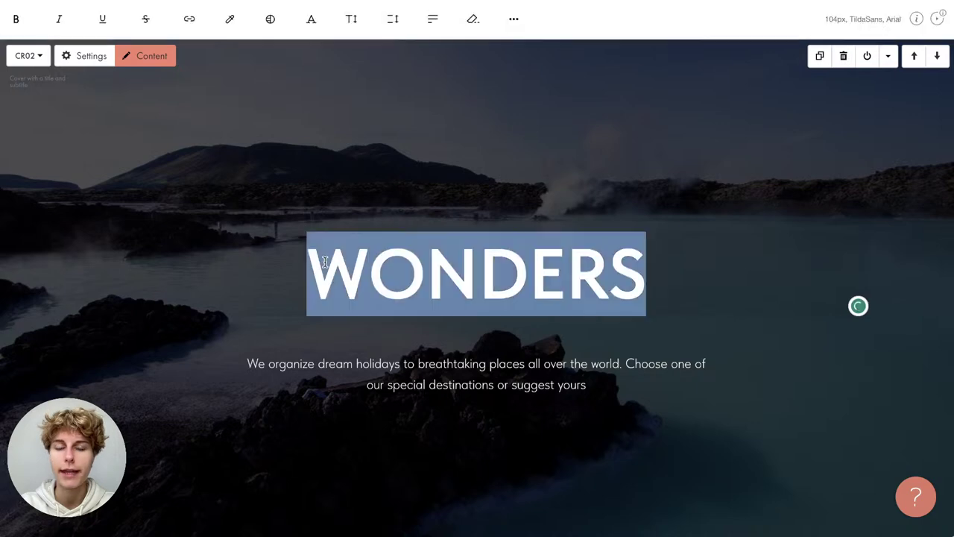
pyautogui.press('BackSpace')
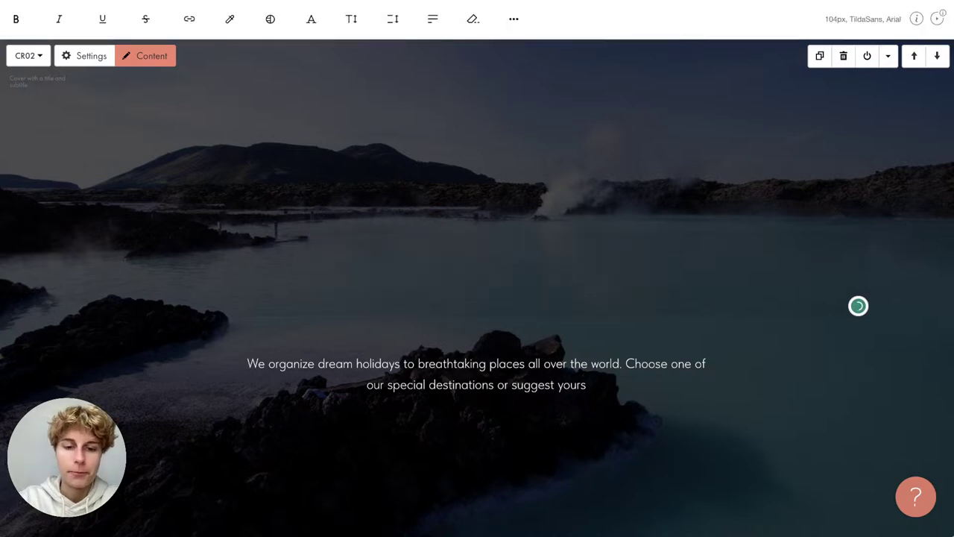
pyautogui.write('TRAVEL GUIDE')
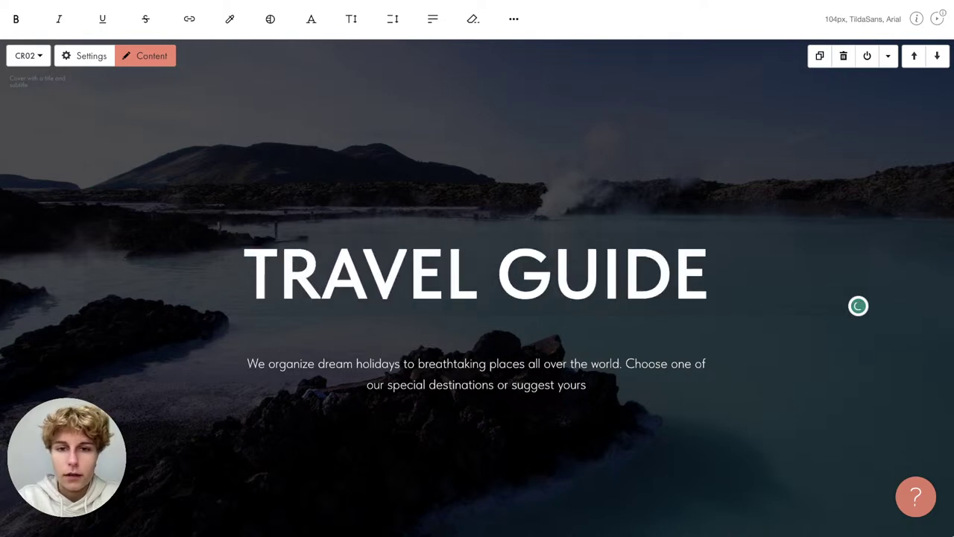
pyautogui.tripleClick(513, 274)
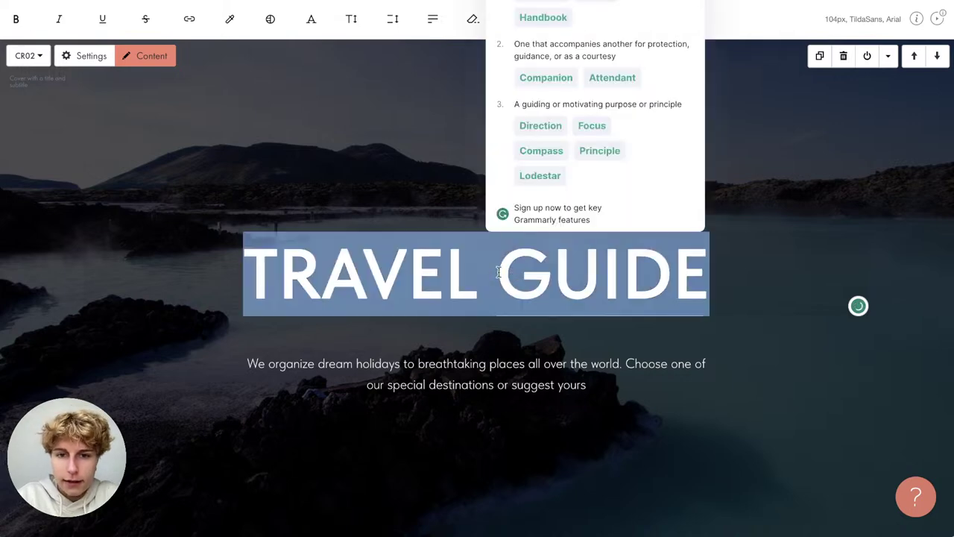
pyautogui.click(428, 217)
pyautogui.click(422, 258)
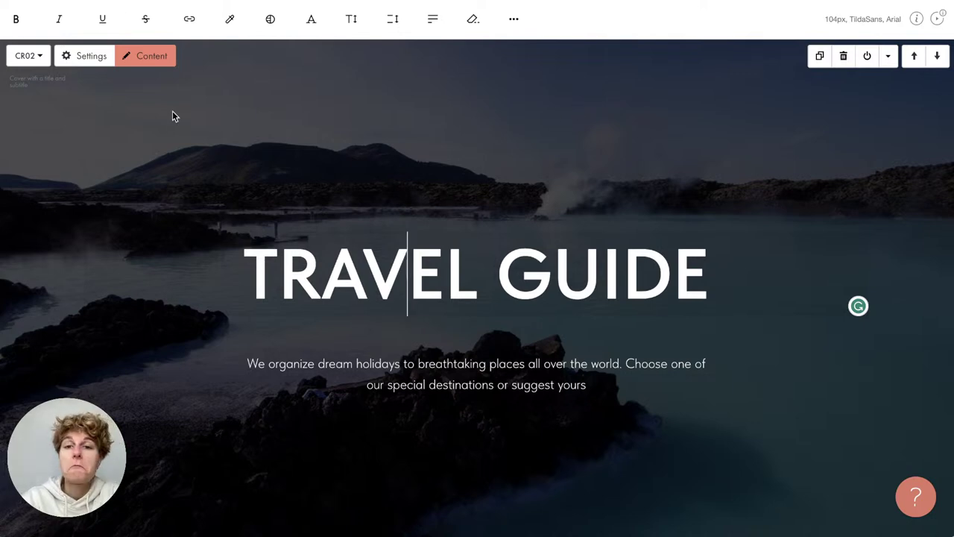
pyautogui.click(608, 111)
pyautogui.click(530, 280)
pyautogui.moveTo(505, 258); pyautogui.dragTo(651, 270)
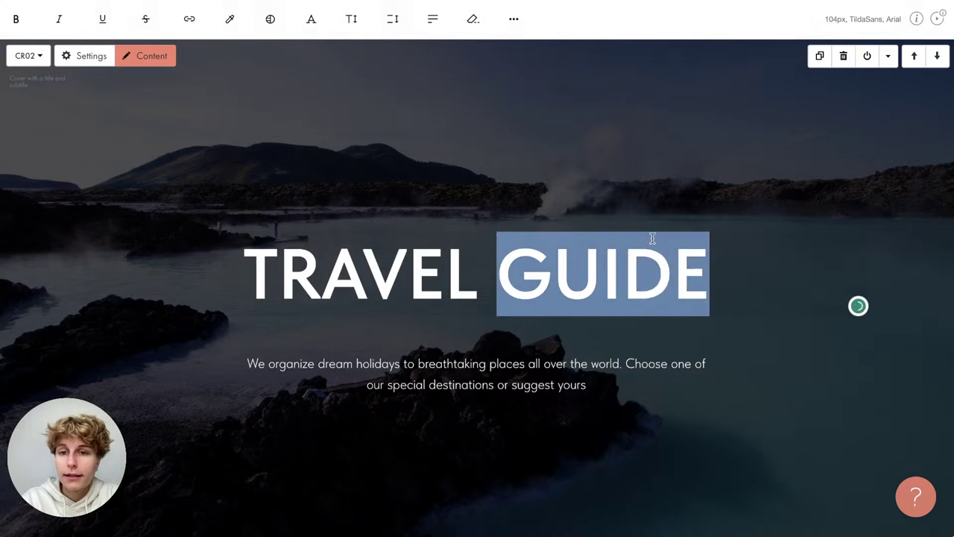
pyautogui.click(688, 107)
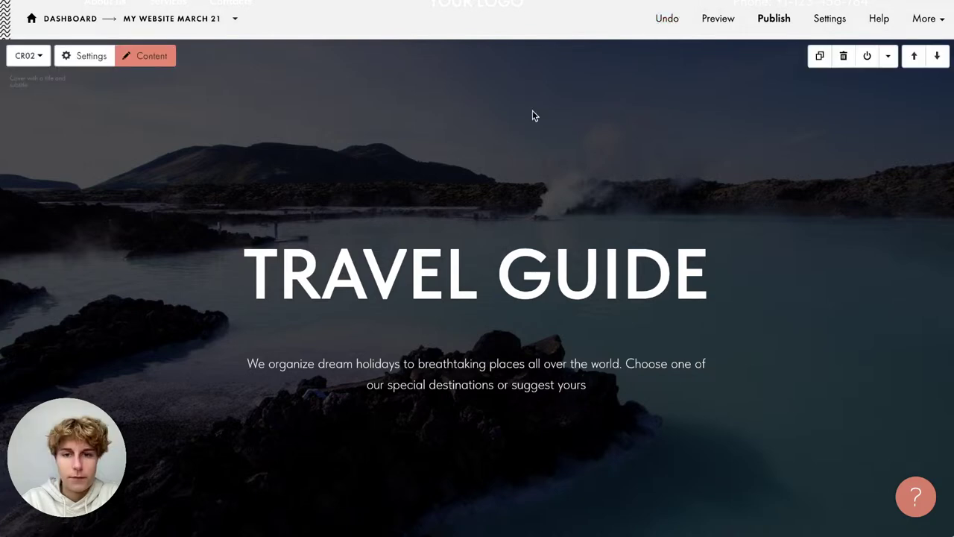
# Replace the cover's subtitle with "This block is a cover"
pyautogui.tripleClick(452, 365)
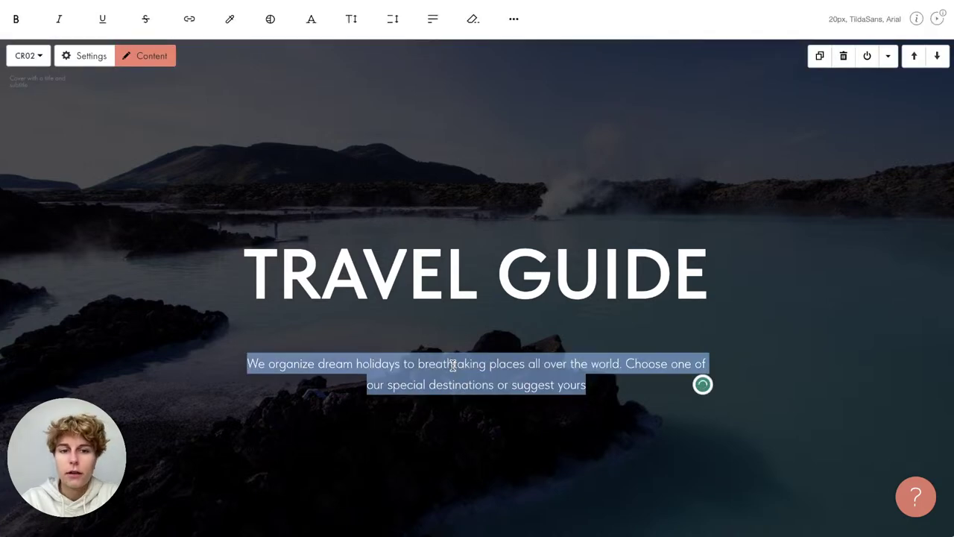
pyautogui.write('This')
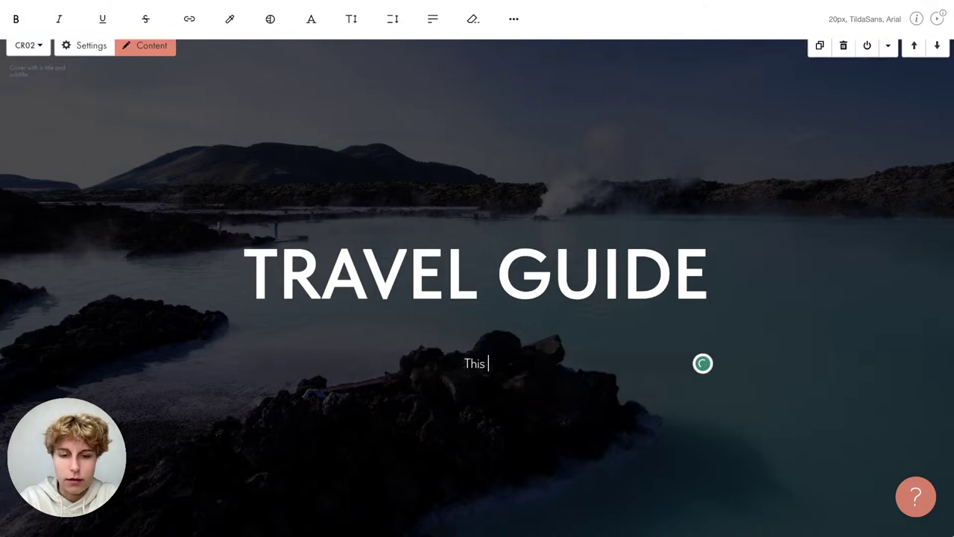
pyautogui.write(' block is a ')
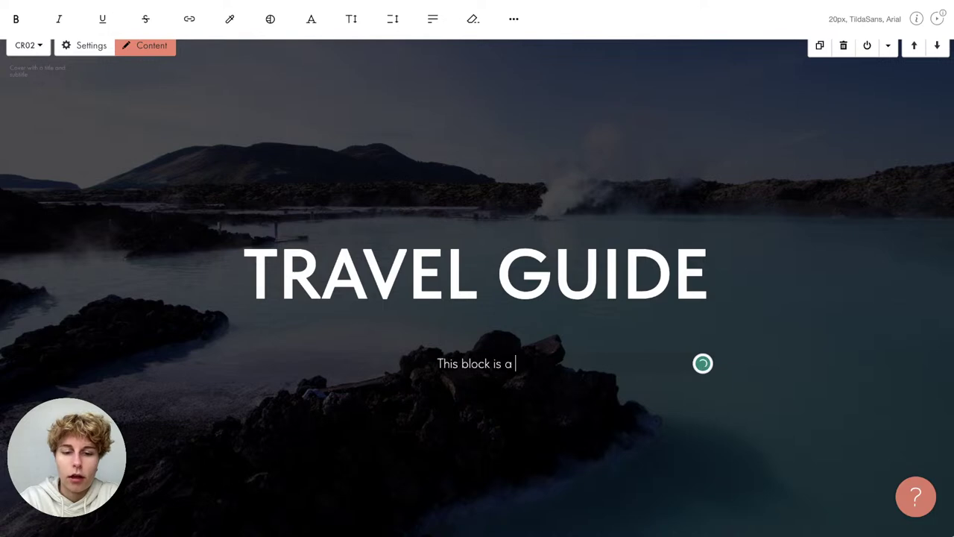
pyautogui.write('civer')
pyautogui.write('over')
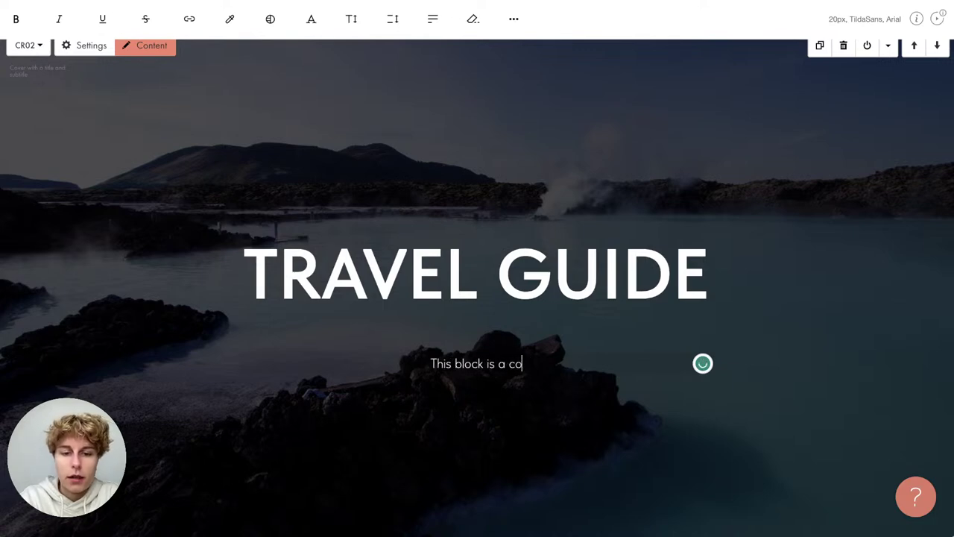
# Set the cover subtitle's font size to 22px and give it a heavier font weight
pyautogui.tripleClick(451, 364)
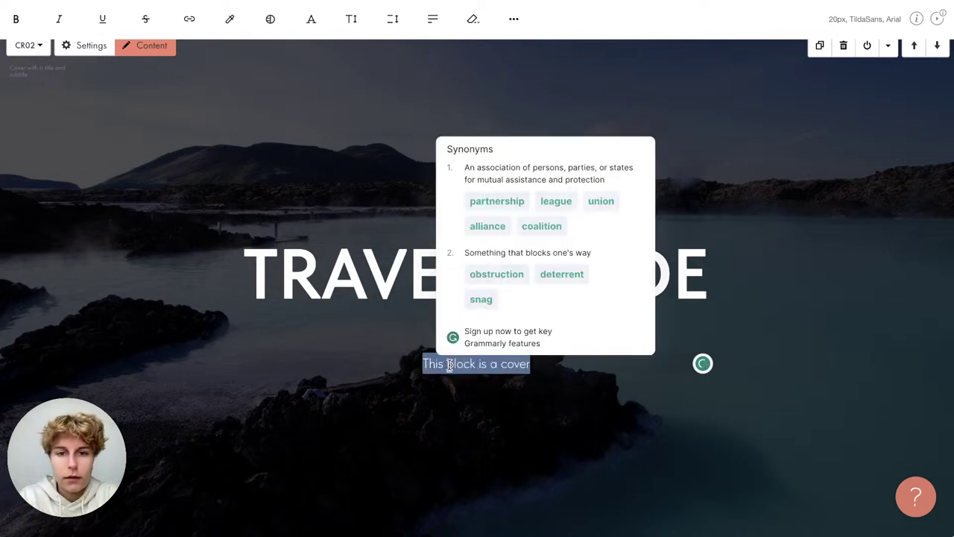
pyautogui.click(336, 13)
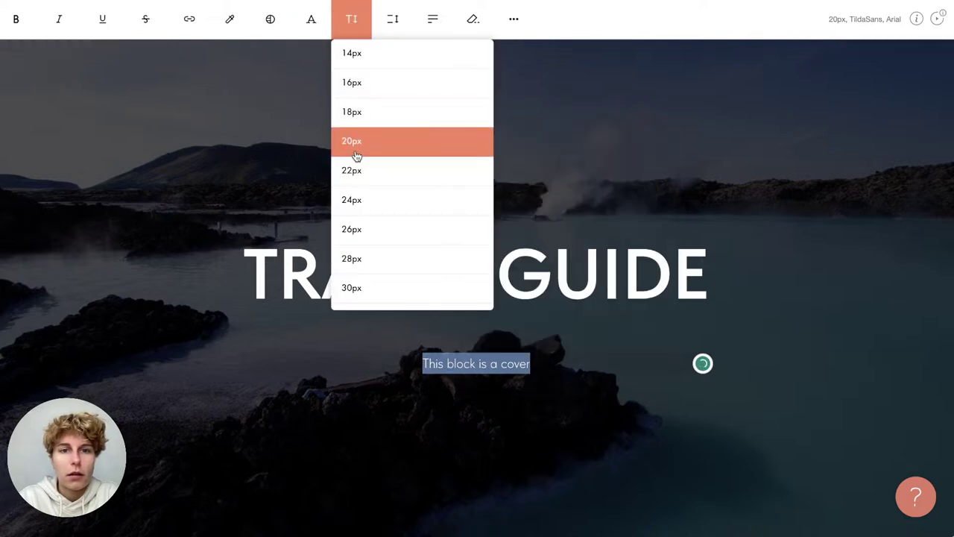
pyautogui.click(356, 165)
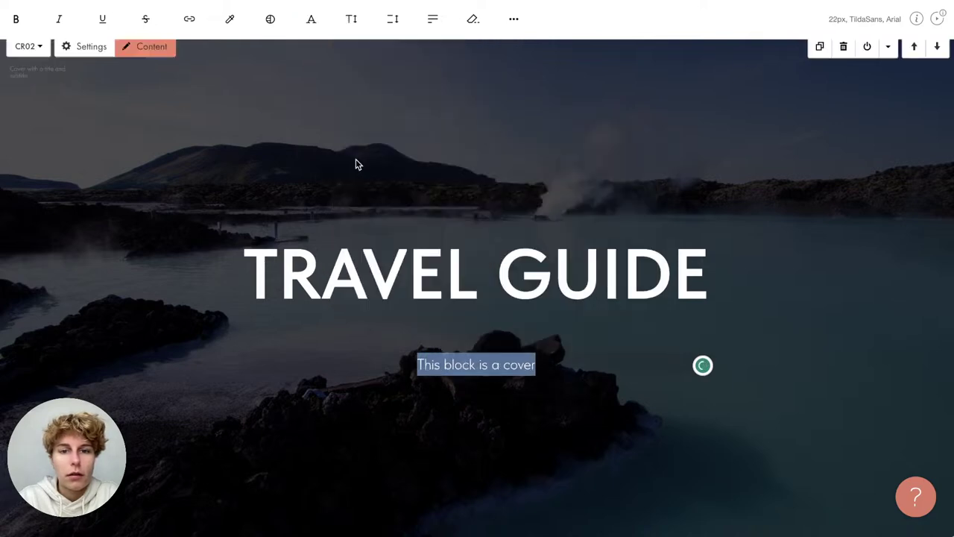
pyautogui.click(269, 20)
pyautogui.click(278, 155)
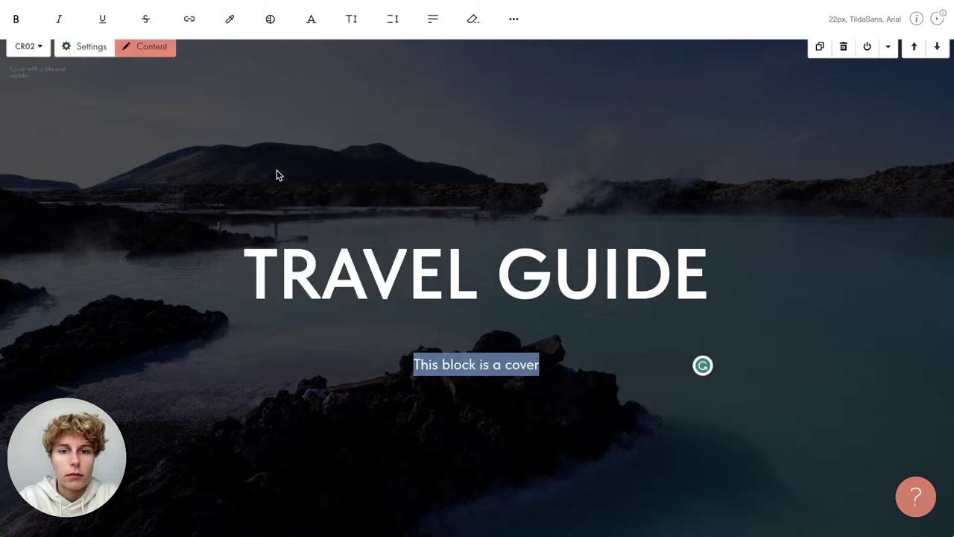
pyautogui.click(485, 186)
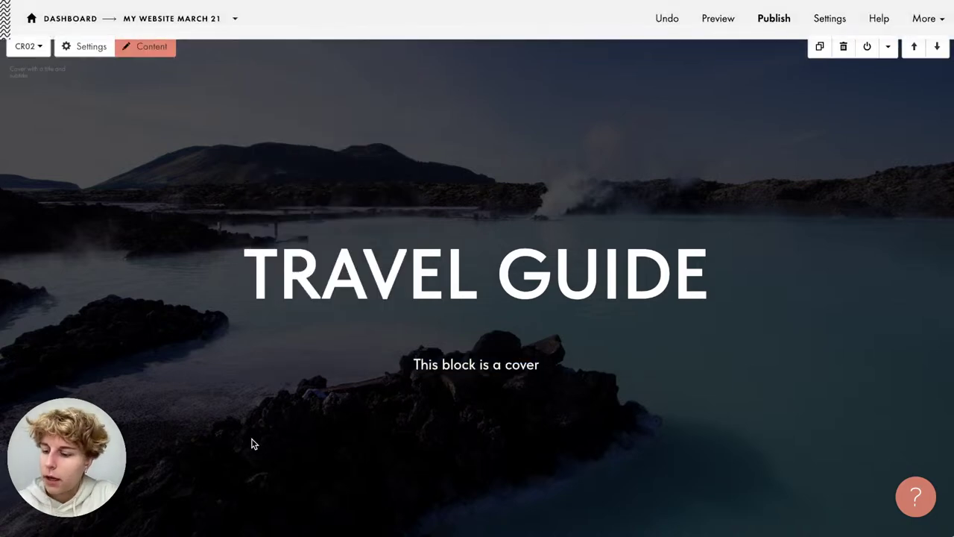
# Try replacing the cover background with Frame 10294.png from the Downloads folder, and undo the change
pyautogui.scroll(2, 313, 299)
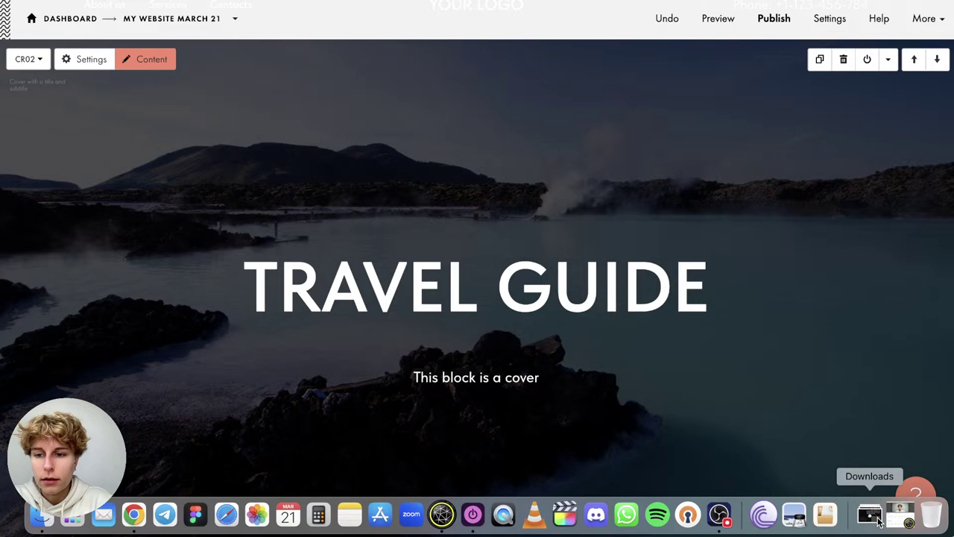
pyautogui.click(872, 516)
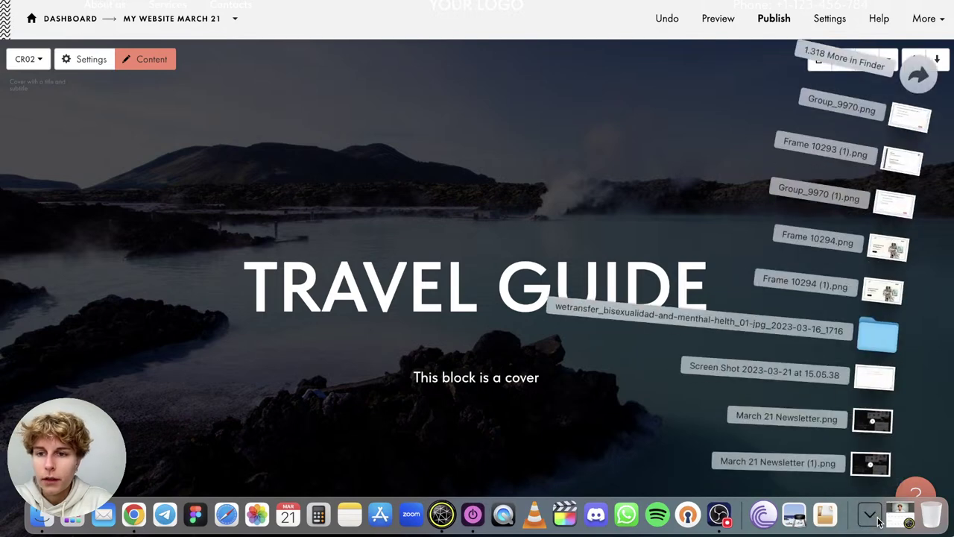
pyautogui.moveTo(887, 248); pyautogui.dragTo(533, 155)
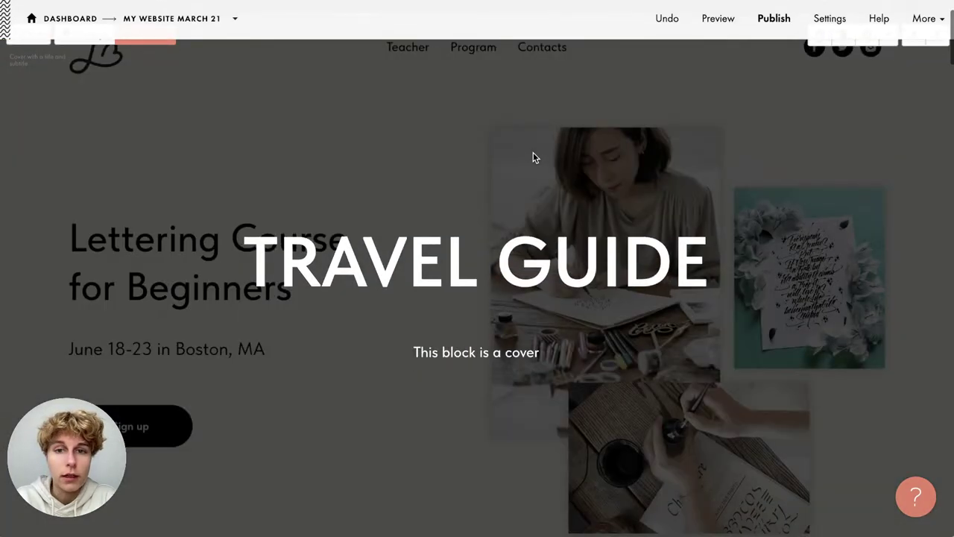
pyautogui.click(665, 21)
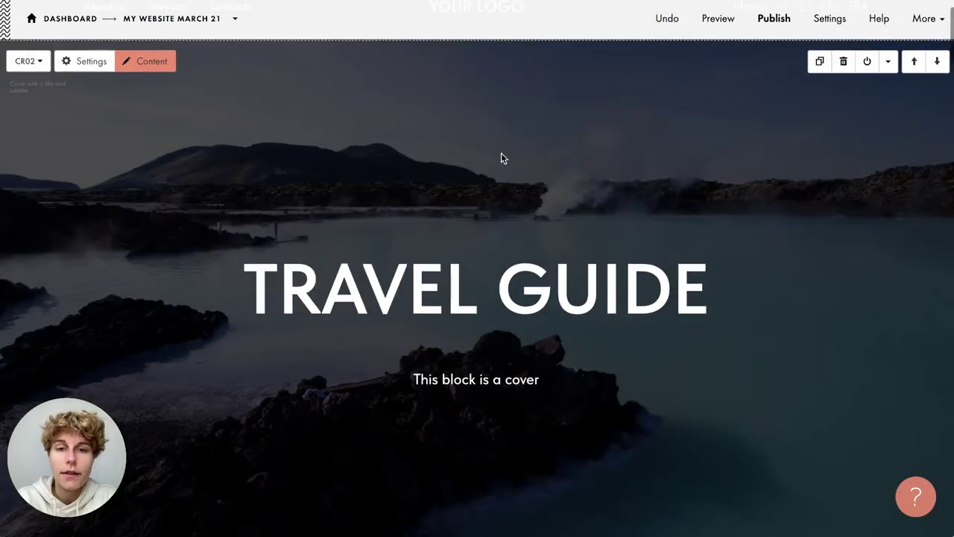
# Open the cover's content, view the background image upload options, and open the photo search with its Image Resources
pyautogui.click(167, 65)
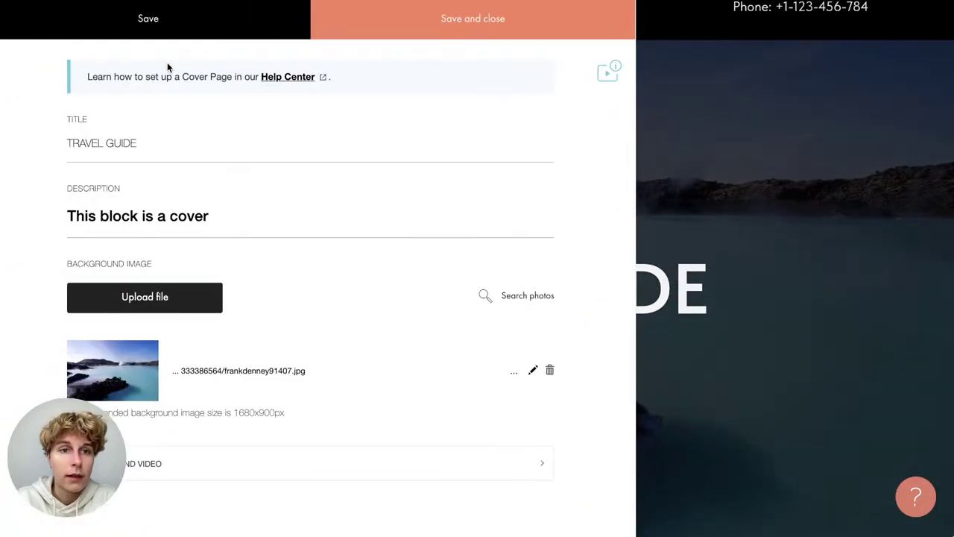
pyautogui.click(204, 316)
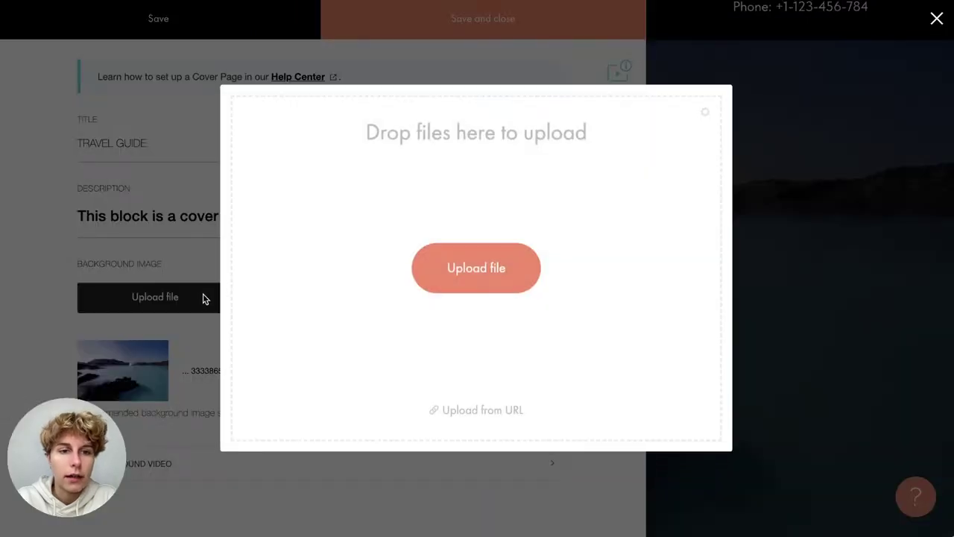
pyautogui.click(214, 248)
pyautogui.click(537, 298)
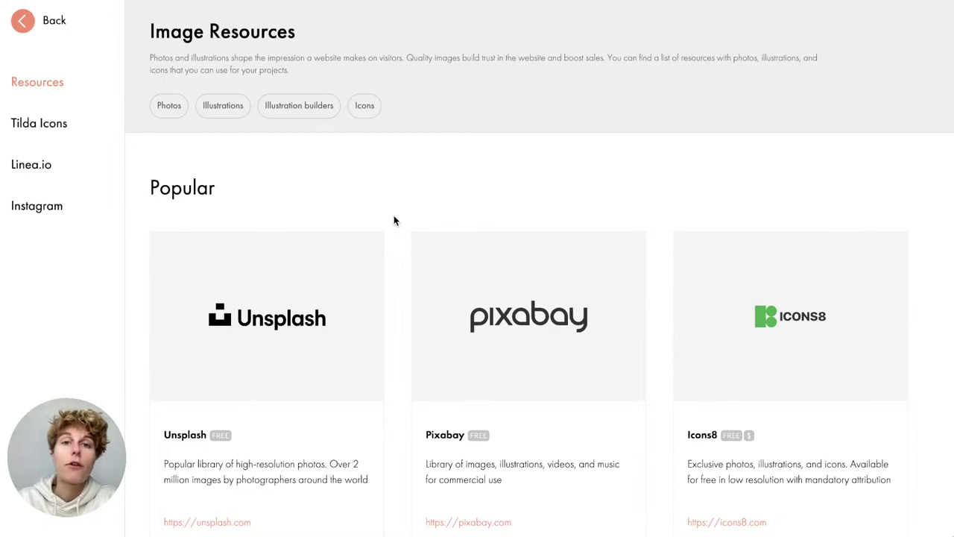
# Look through the photo sites listed in Image Resources, including the description of Pexels
pyautogui.scroll(-6, 394, 220)
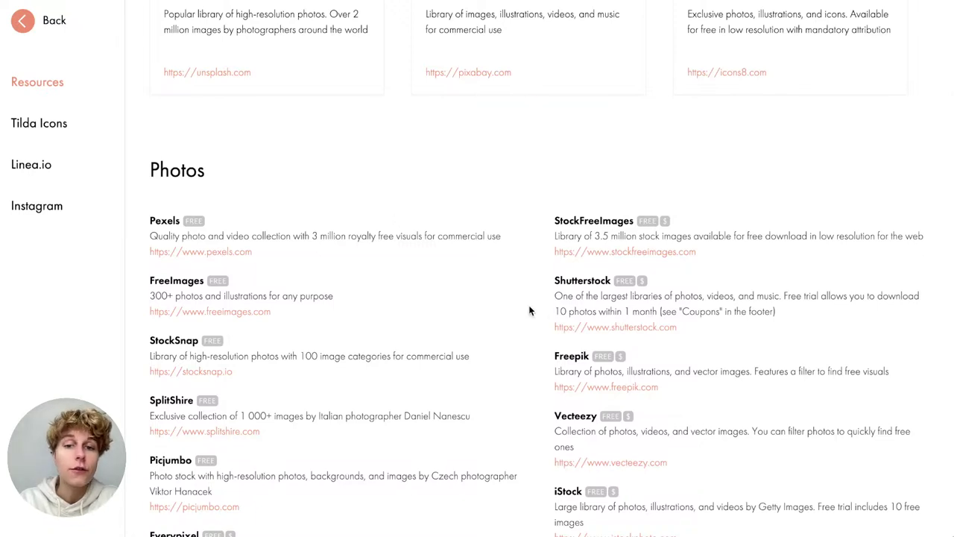
pyautogui.scroll(-2, 530, 310)
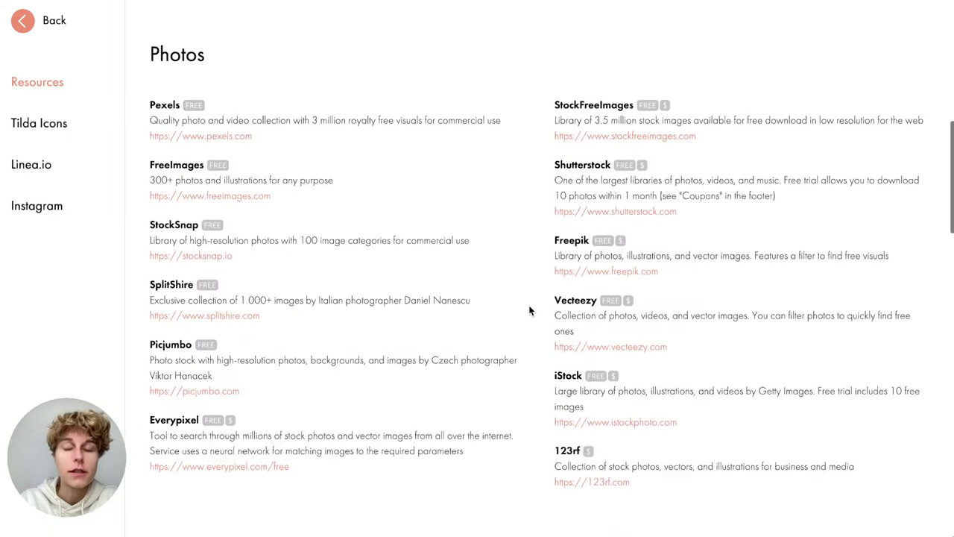
pyautogui.scroll(1, 529, 310)
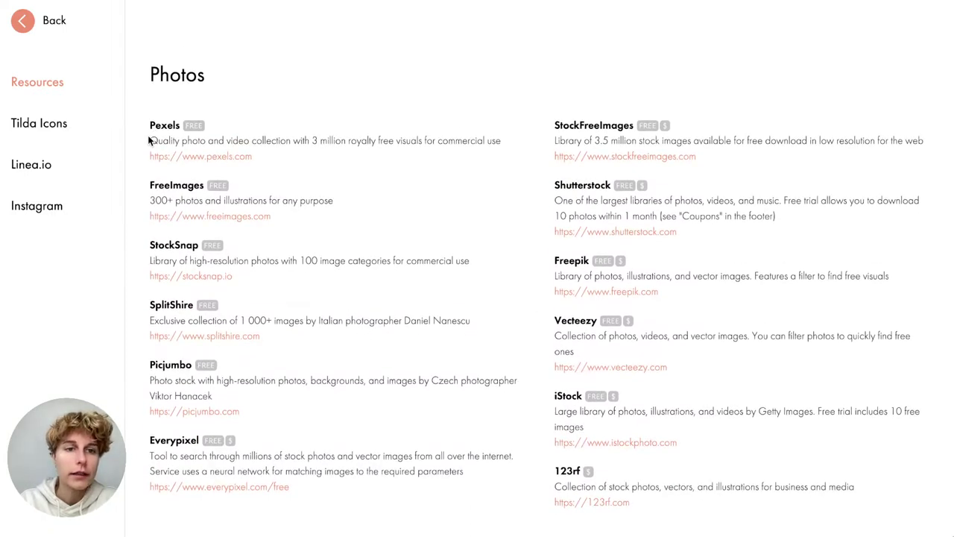
pyautogui.moveTo(148, 138); pyautogui.dragTo(274, 145)
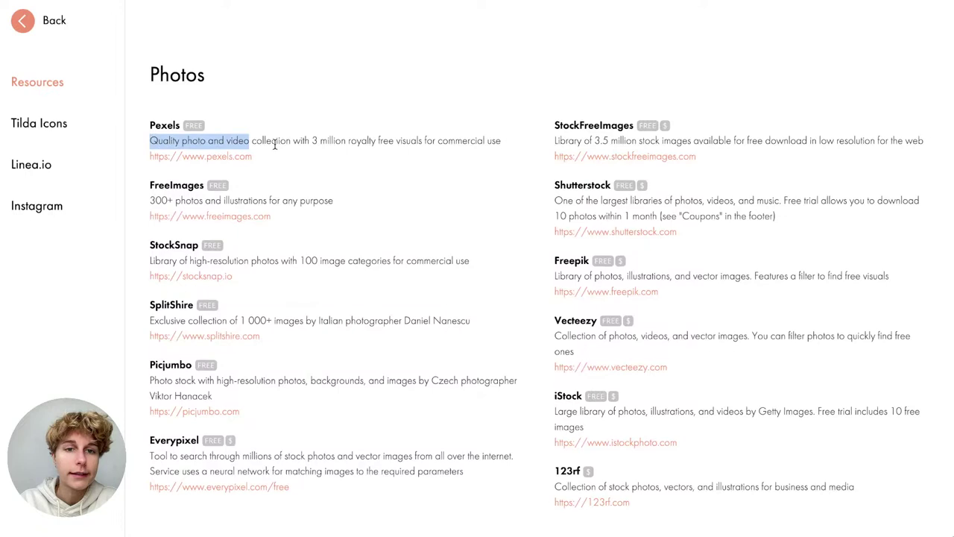
pyautogui.tripleClick(276, 143)
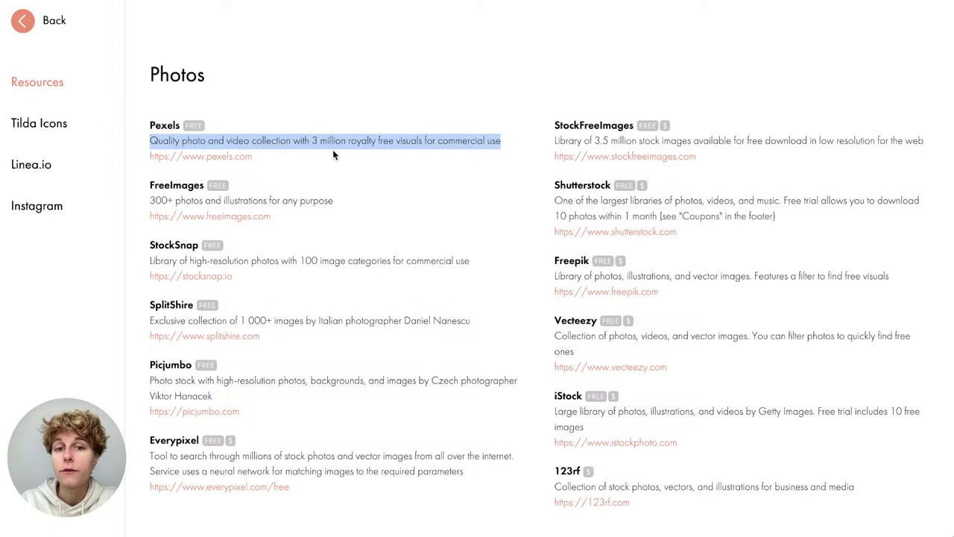
pyautogui.click(496, 144)
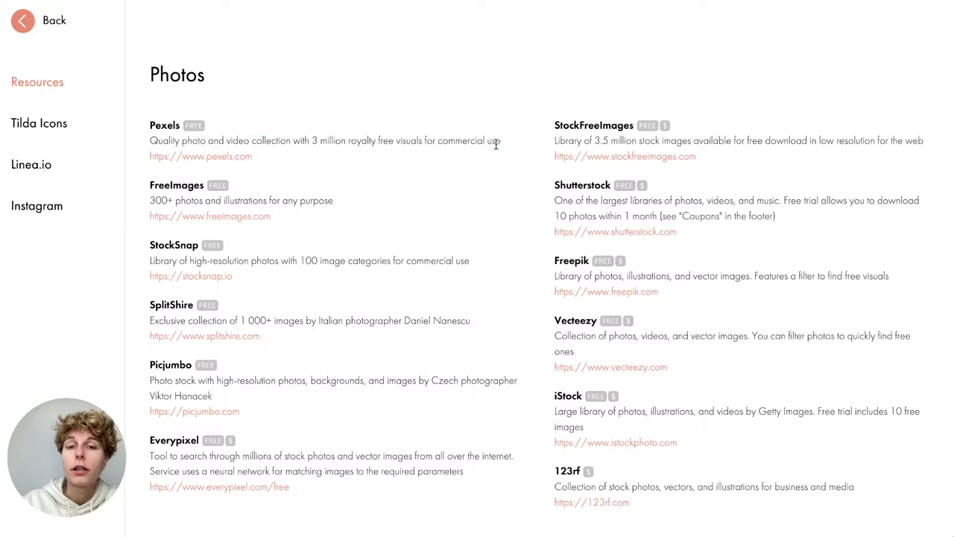
# Look through the popular sites and the Illustrations list in Image Resources, and return to the cover's content
pyautogui.scroll(5, 496, 144)
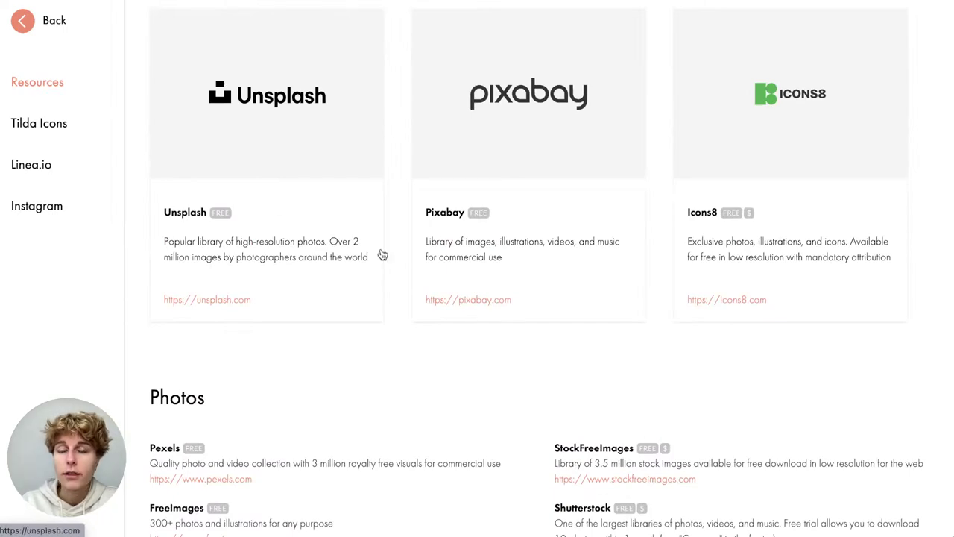
pyautogui.scroll(-10, 402, 337)
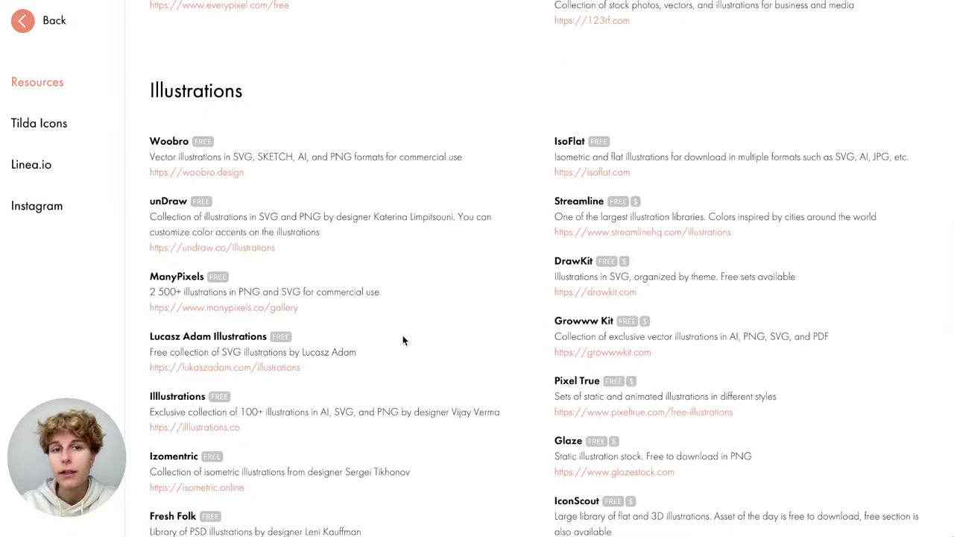
pyautogui.scroll(-1, 403, 341)
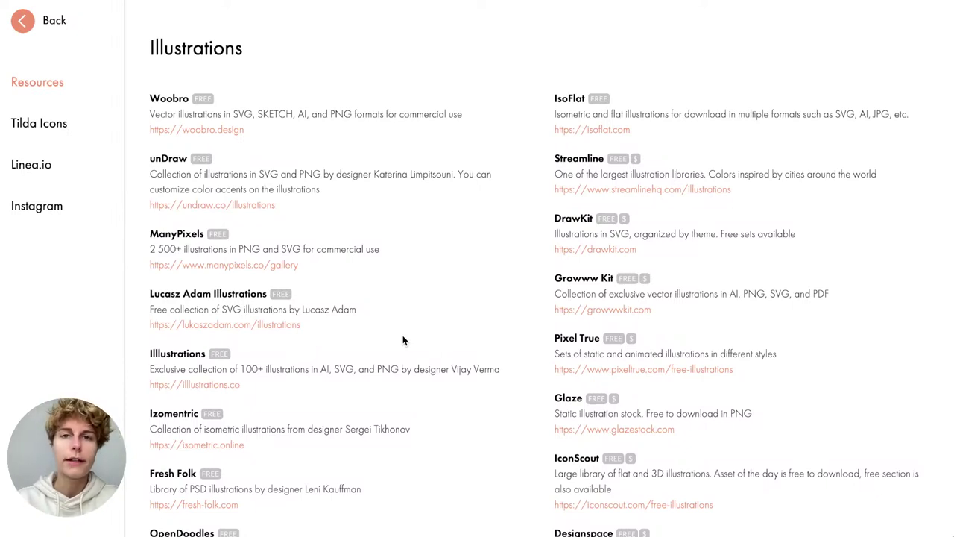
pyautogui.scroll(-5, 403, 341)
pyautogui.scroll(20, 403, 341)
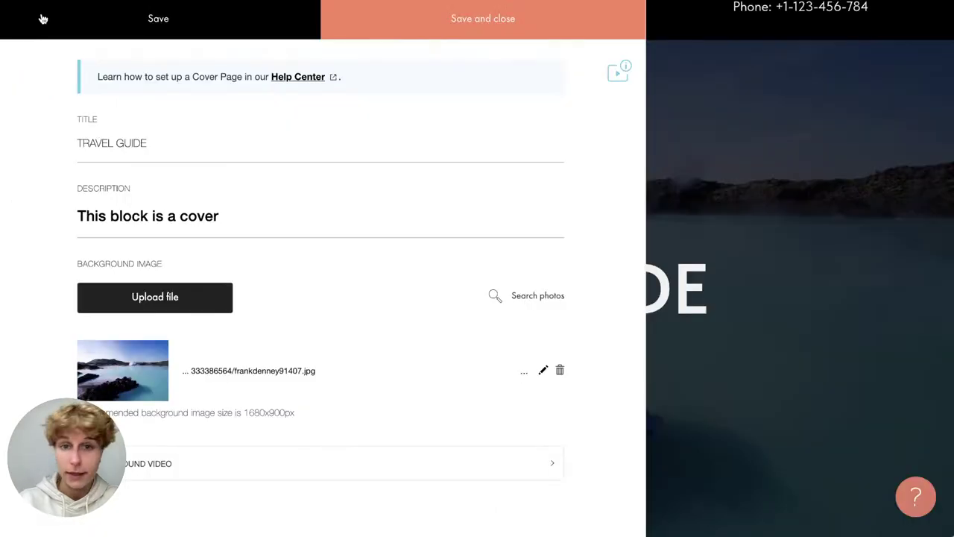
# Reopen the photo search for the cover background, browse the Tilda Icons collection, and return to the cover's content
pyautogui.click(531, 297)
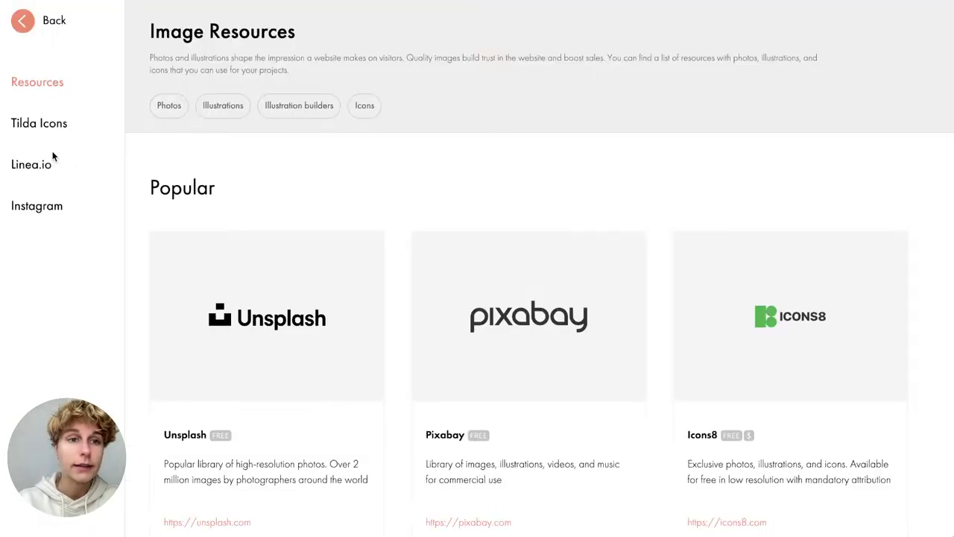
pyautogui.click(38, 128)
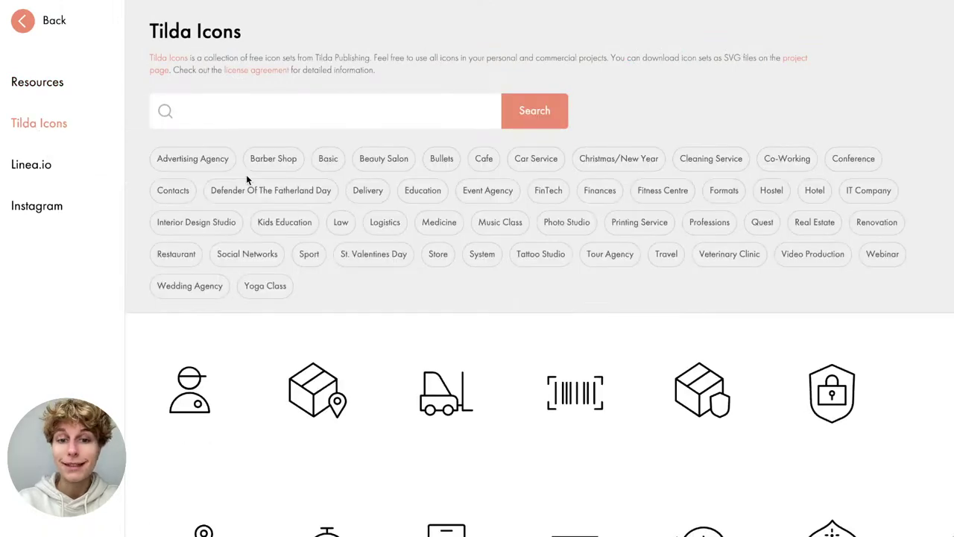
pyautogui.moveTo(156, 340)
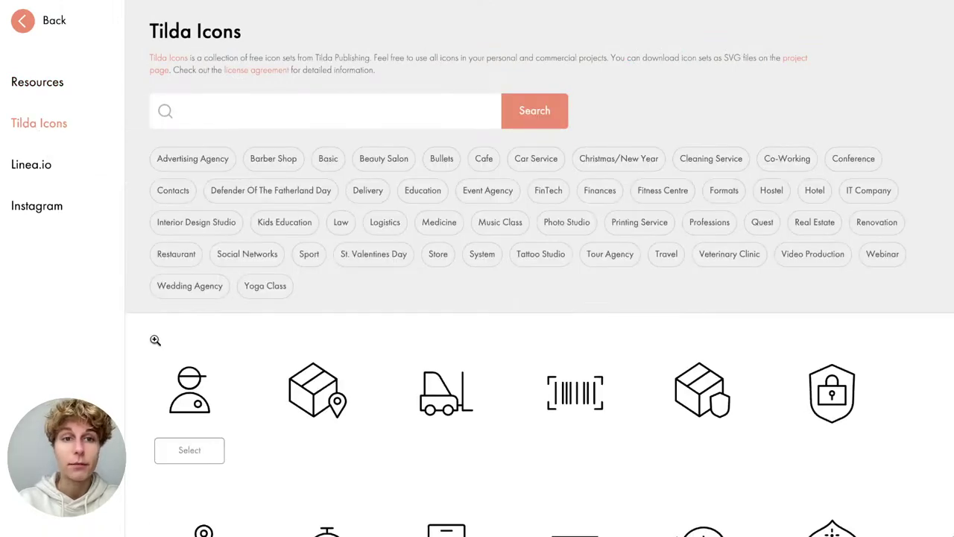
pyautogui.scroll(-4, 155, 340)
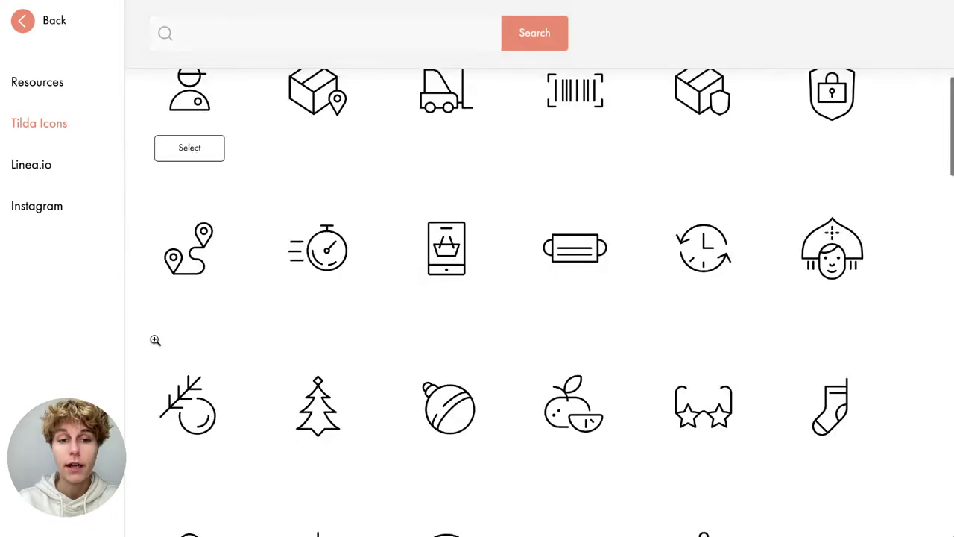
pyautogui.moveTo(265, 255)
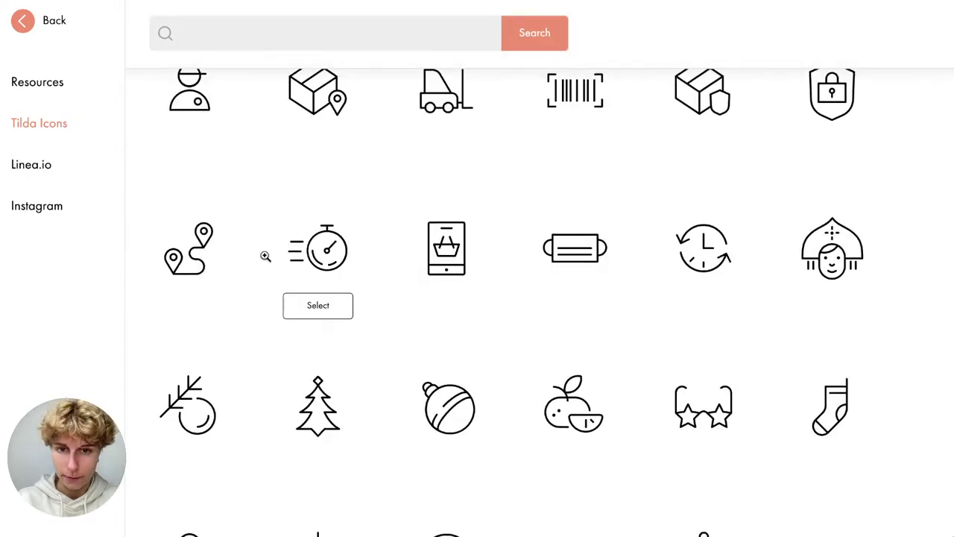
pyautogui.scroll(4, 265, 256)
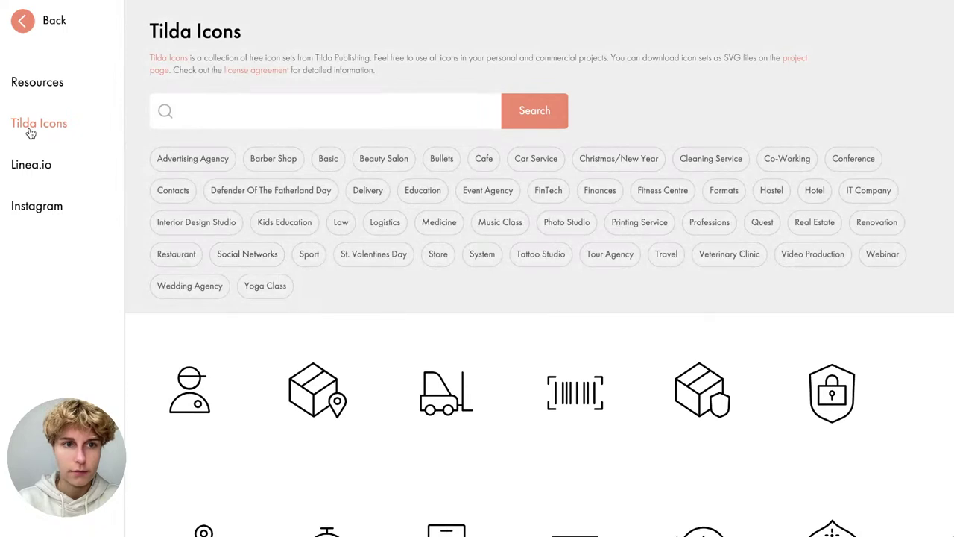
pyautogui.click(24, 27)
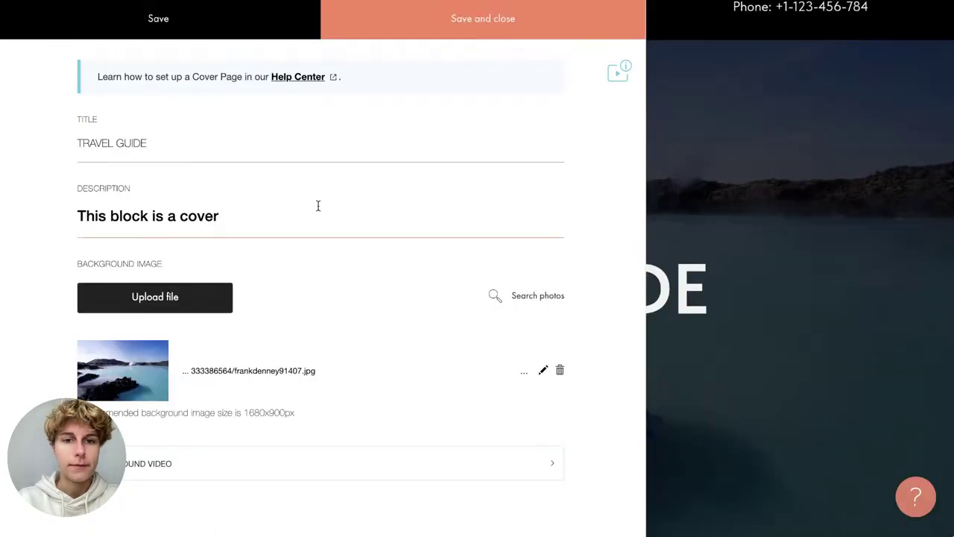
# Expand the cover's background video options, view the YouTube and MP4 link fields, and close the content editor
pyautogui.scroll(-1, 318, 206)
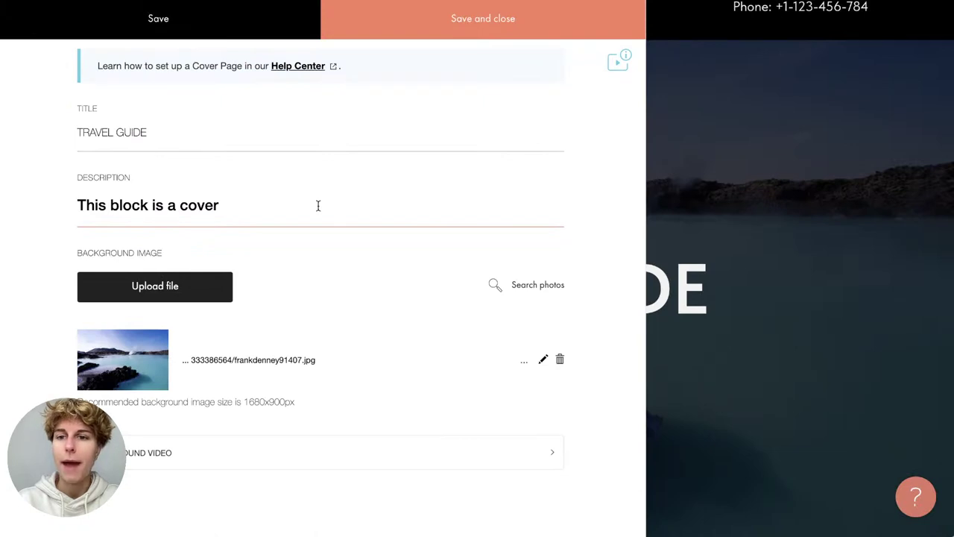
pyautogui.click(262, 447)
pyautogui.scroll(-3, 261, 440)
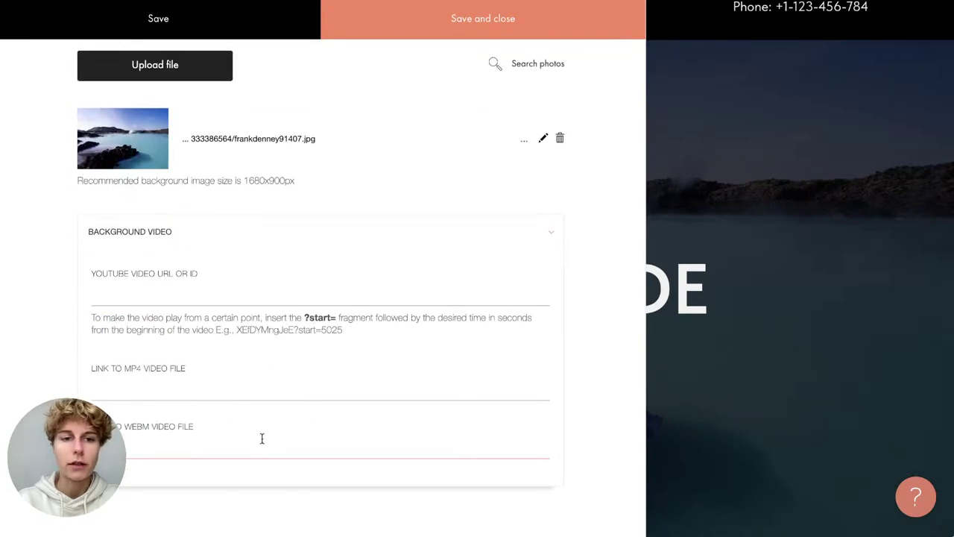
pyautogui.click(146, 301)
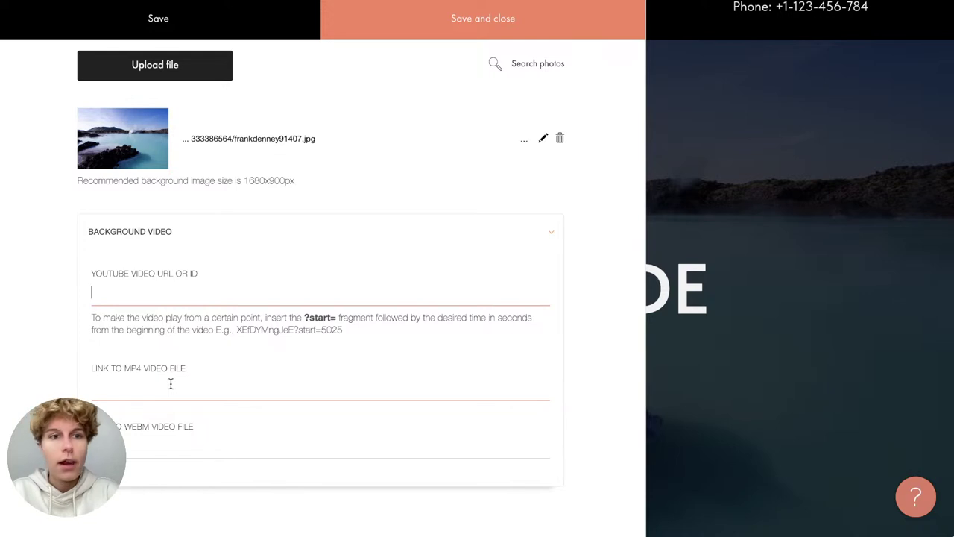
pyautogui.click(170, 383)
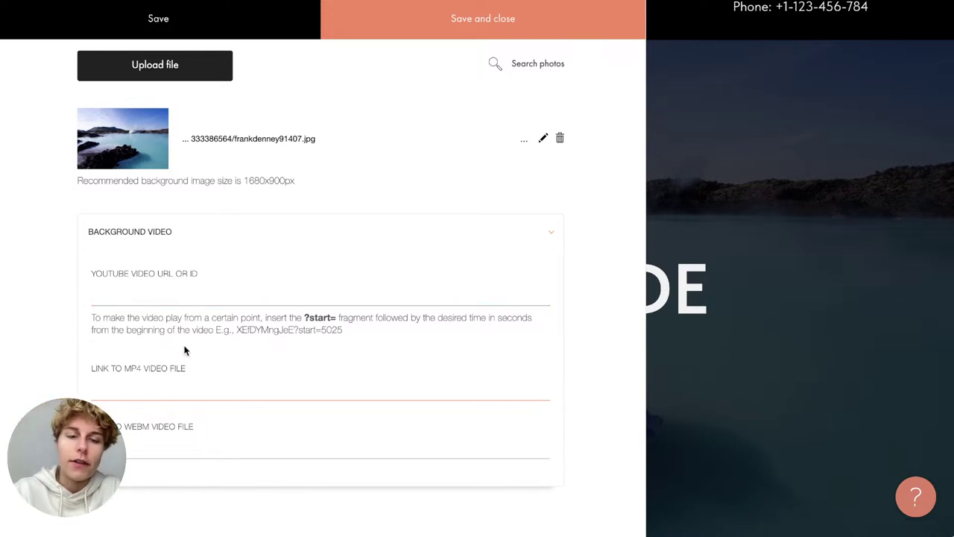
pyautogui.click(591, 33)
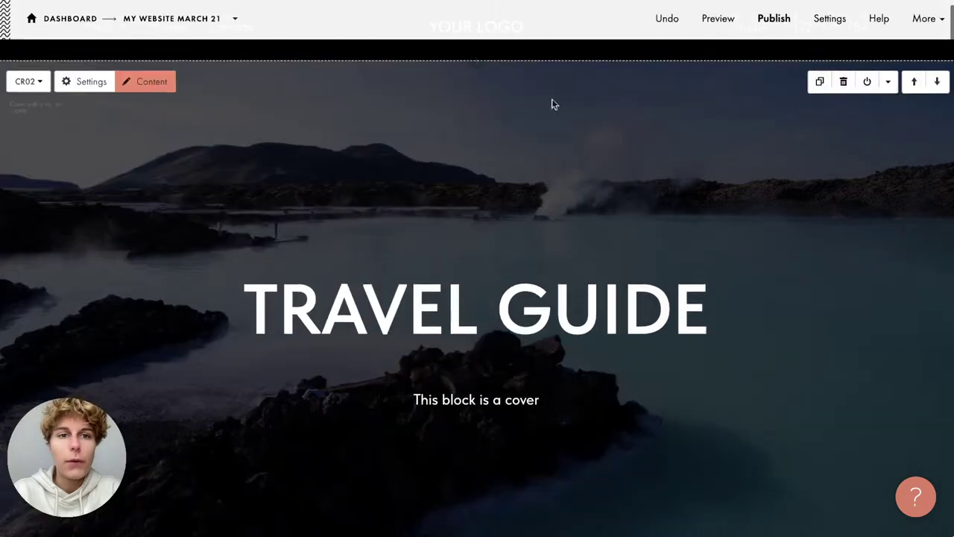
# Open the cover block's settings and try 10% opacity for both the filter start color and the filter end color
pyautogui.click(89, 88)
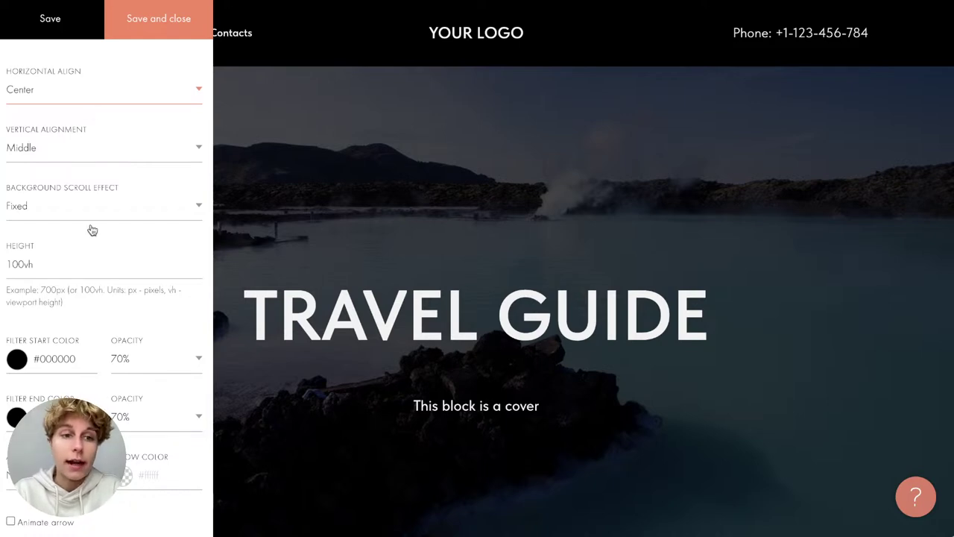
pyautogui.scroll(-1, 95, 319)
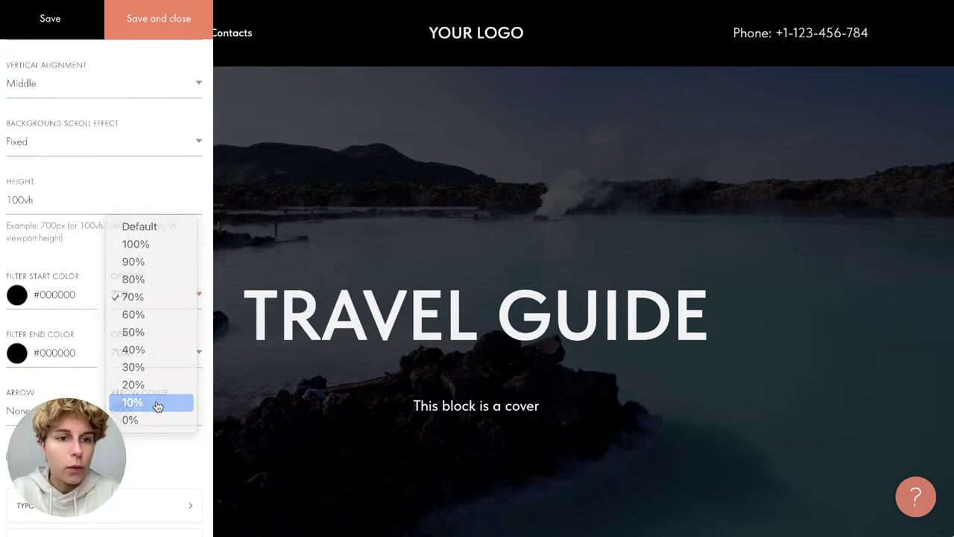
pyautogui.click(156, 403)
pyautogui.click(160, 356)
pyautogui.click(149, 460)
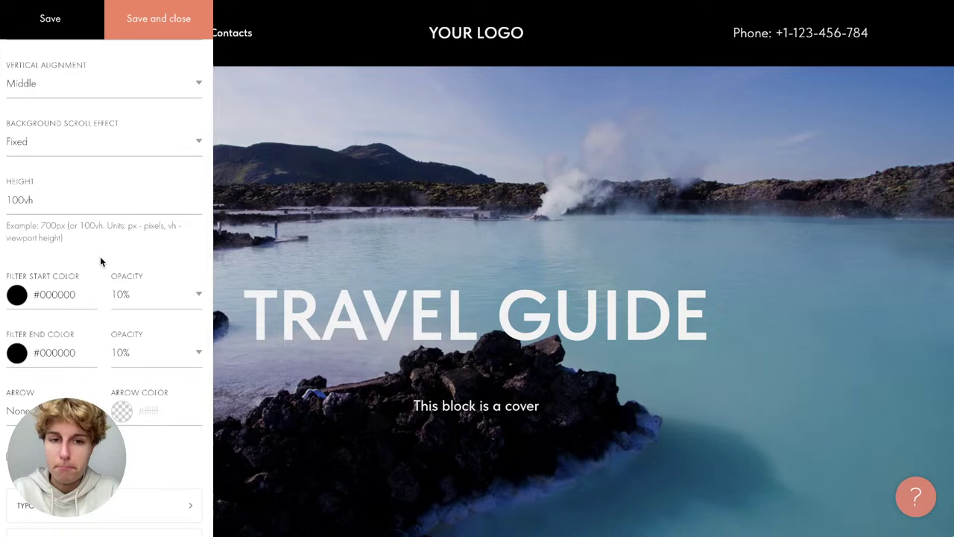
pyautogui.scroll(-1, 306, 299)
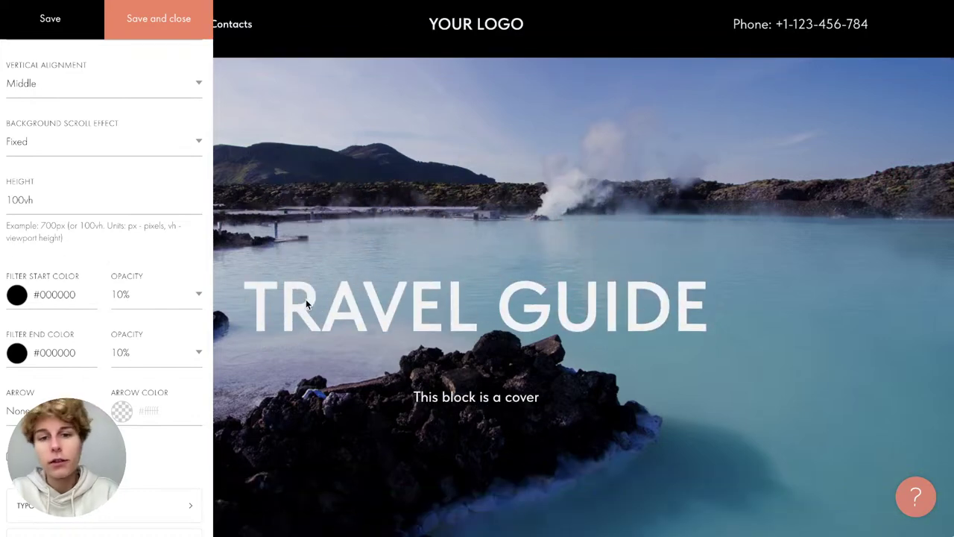
# Set the opacity of both cover filter colors to 70% and change the filter start color to #242424
pyautogui.click(183, 299)
pyautogui.click(146, 192)
pyautogui.click(134, 352)
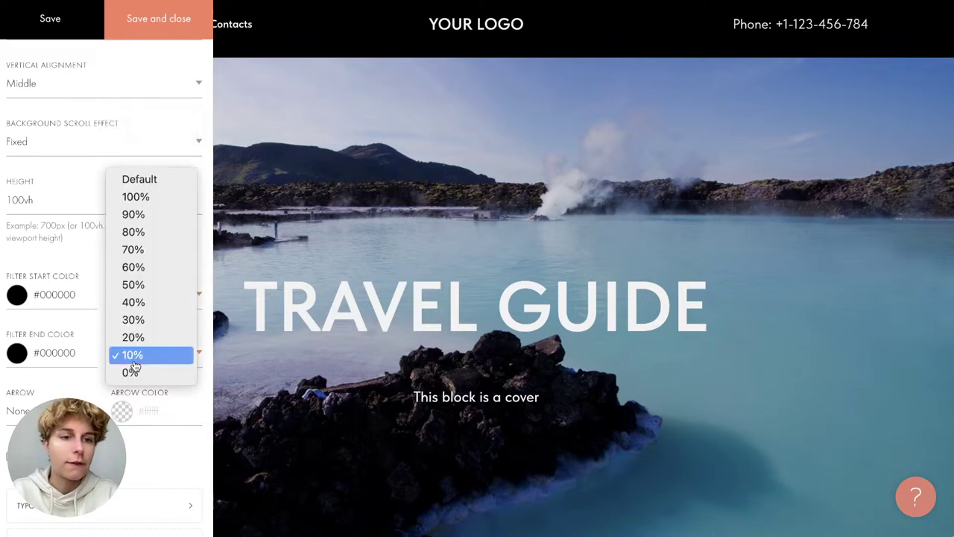
pyautogui.click(136, 250)
pyautogui.click(45, 295)
pyautogui.moveTo(8, 406)
pyautogui.mouseDown()
pyautogui.moveTo(7, 382)
pyautogui.moveTo(8, 399)
pyautogui.mouseUp()
pyautogui.click(3, 400)
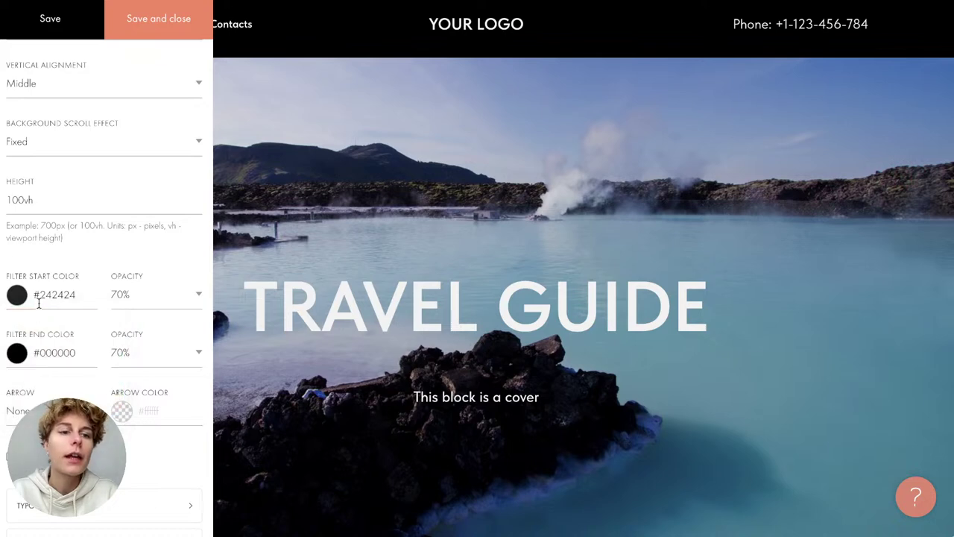
pyautogui.scroll(1, 96, 358)
pyautogui.click(95, 356)
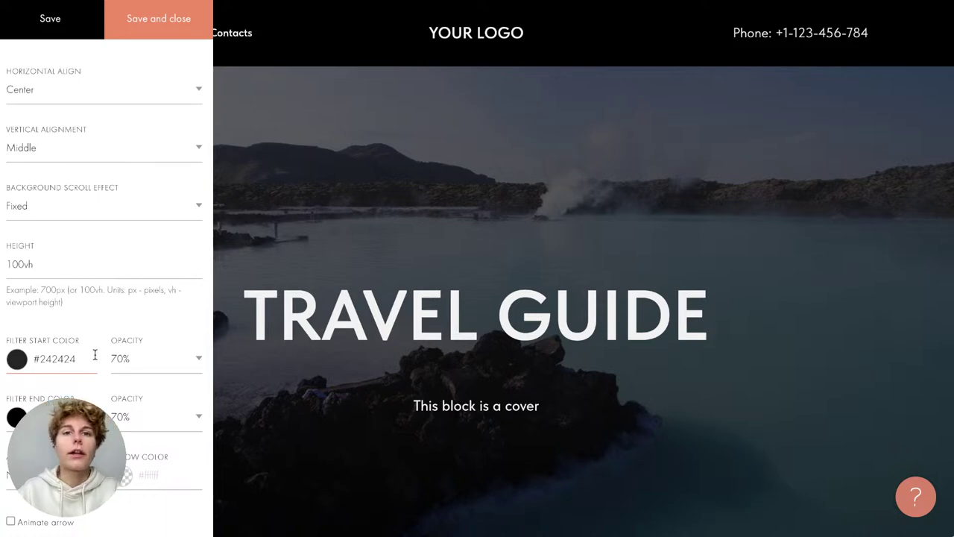
# Try the Parallax background scroll effect on the cover, save it, and preview how the page scrolls
pyautogui.click(130, 209)
pyautogui.click(132, 209)
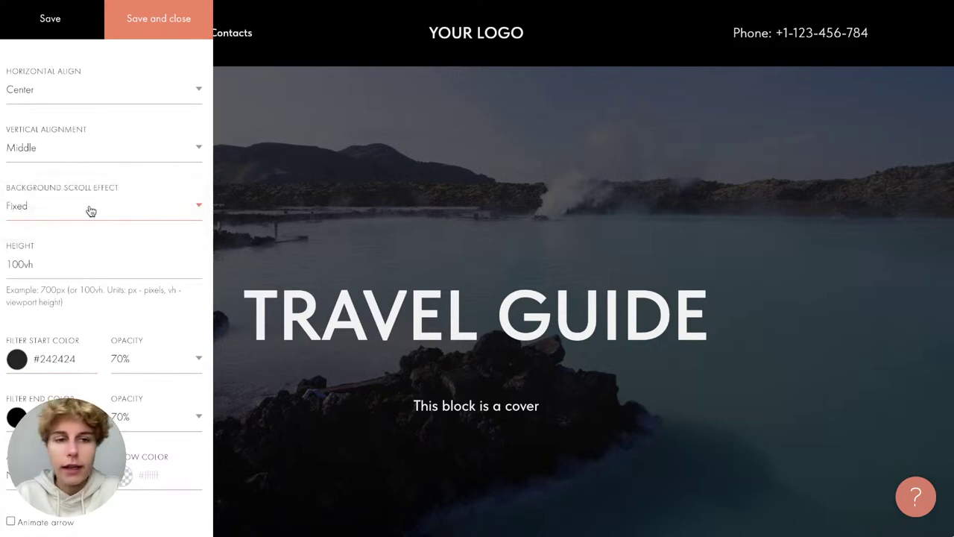
pyautogui.click(92, 208)
pyautogui.click(85, 225)
pyautogui.click(56, 32)
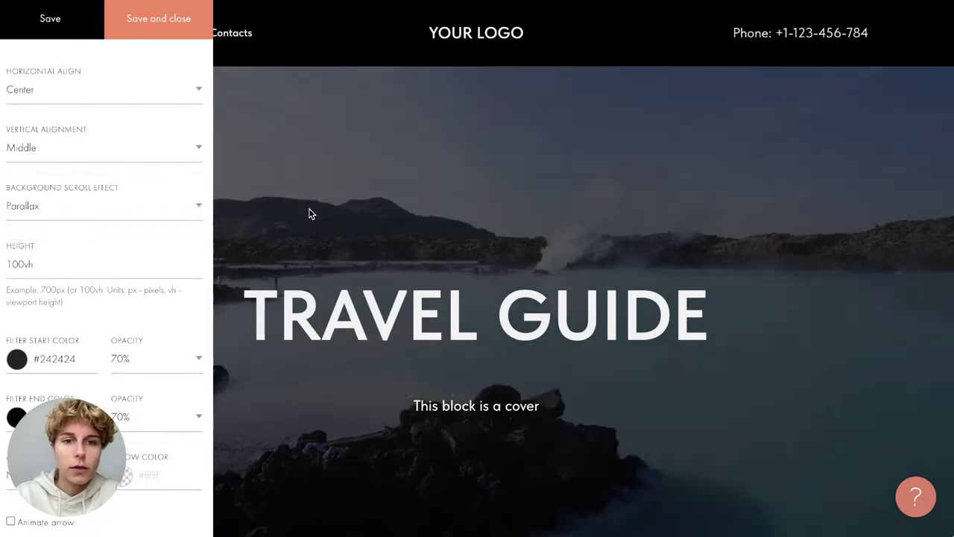
pyautogui.scroll(-2, 308, 214)
pyautogui.scroll(2, 309, 214)
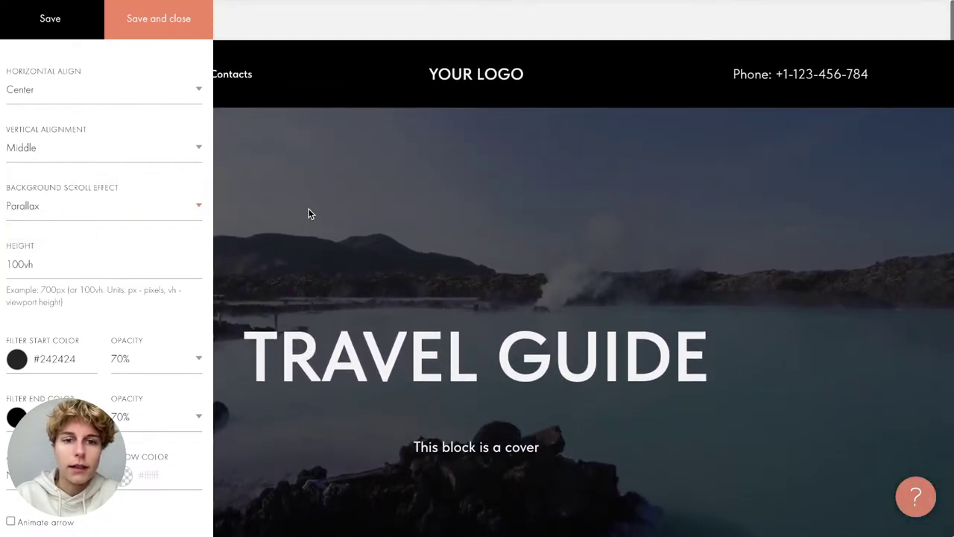
# Set the cover's background scroll effect to Fixed and preview how the background behaves while the page scrolls
pyautogui.click(88, 209)
pyautogui.click(78, 191)
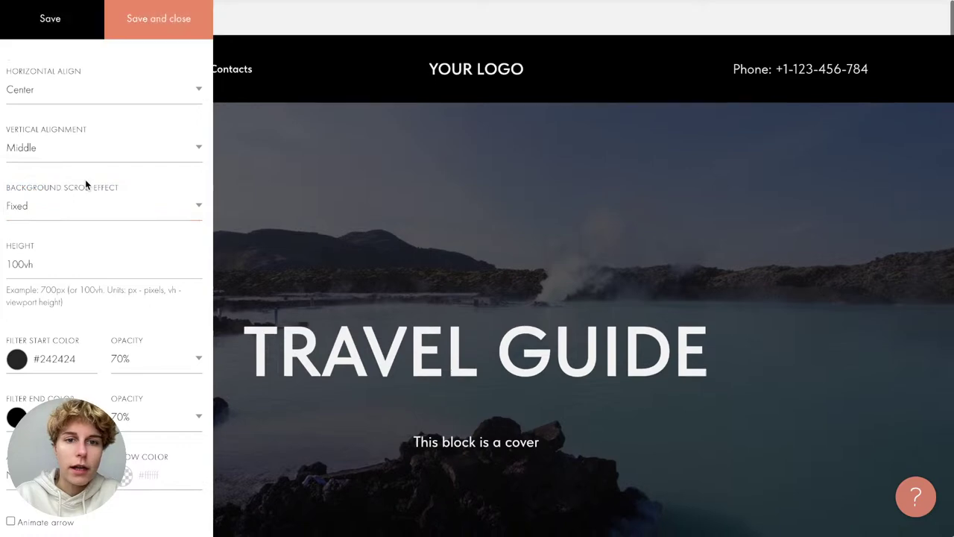
pyautogui.scroll(-2, 341, 276)
pyautogui.scroll(2, 342, 277)
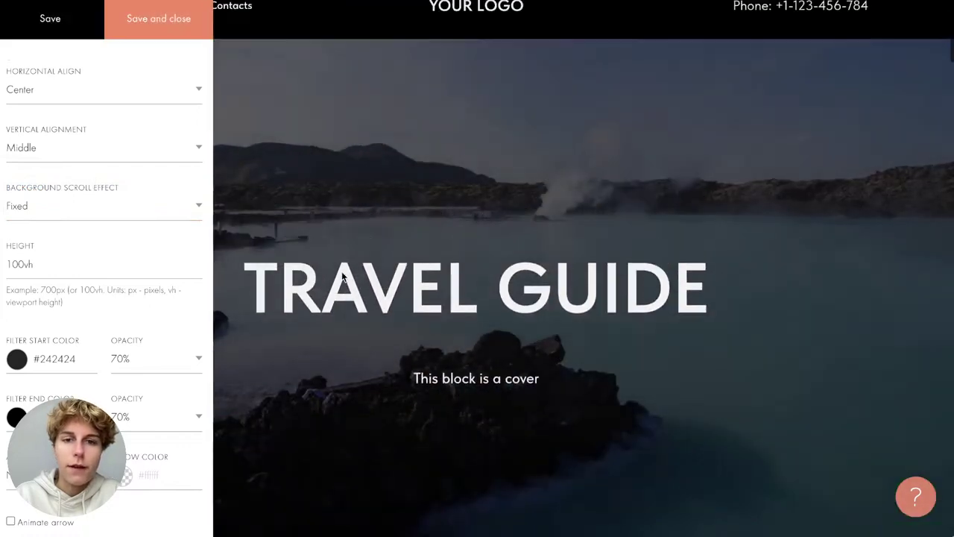
pyautogui.scroll(-1, 341, 277)
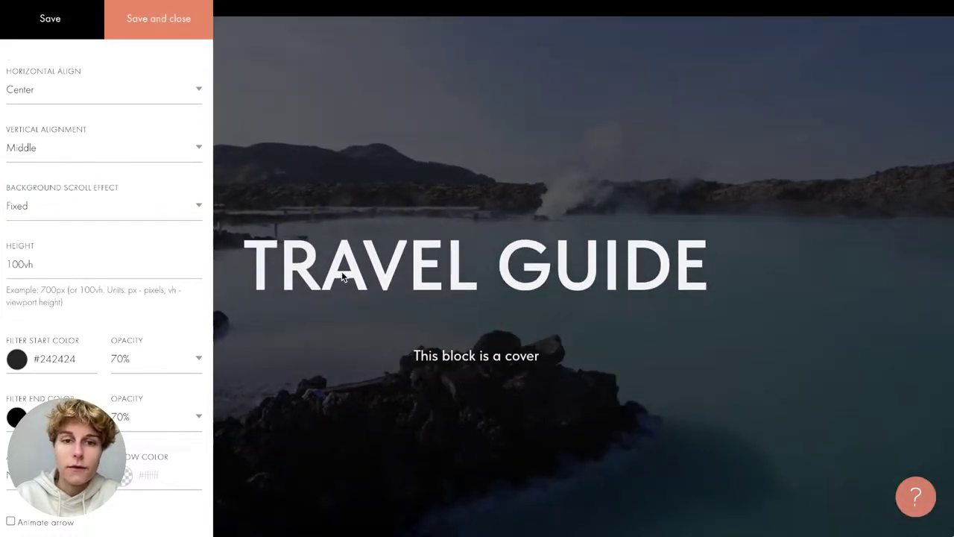
pyautogui.scroll(-1, 341, 276)
pyautogui.scroll(2, 342, 277)
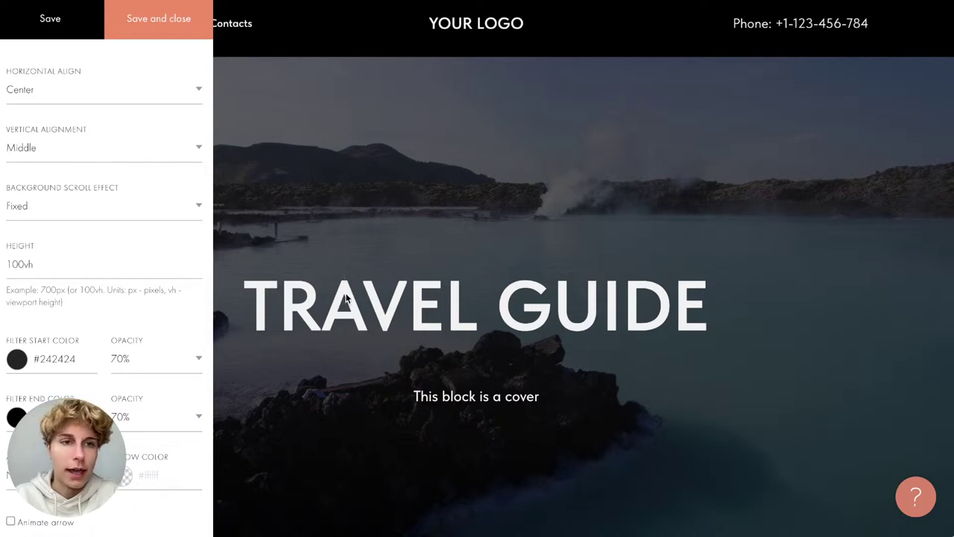
# Try Bottom as the cover's vertical alignment, and set it back to Middle
pyautogui.click(100, 160)
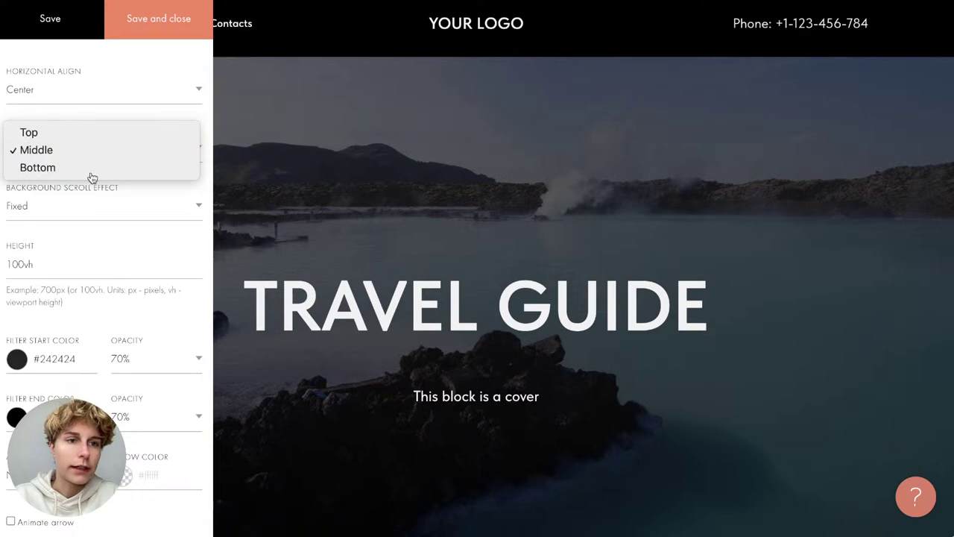
pyautogui.click(91, 173)
pyautogui.click(51, 154)
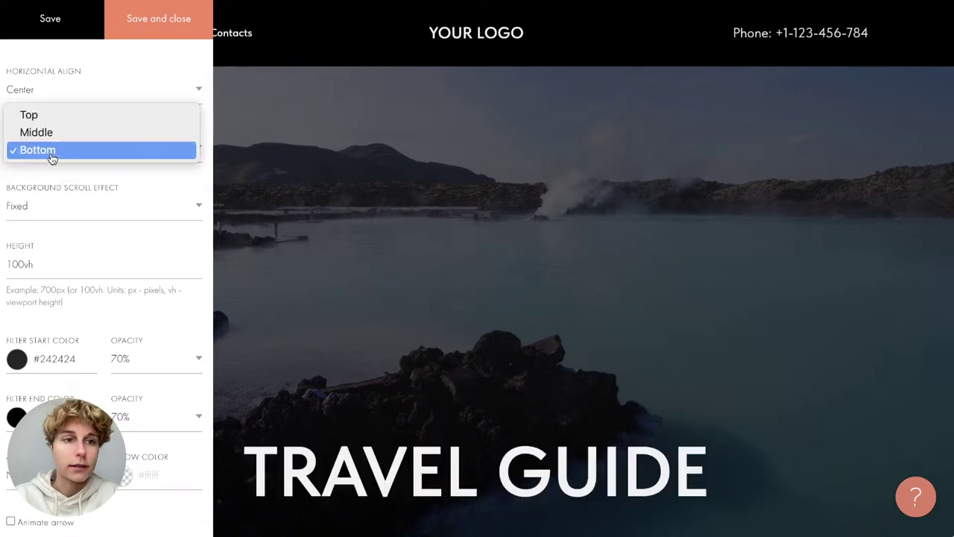
pyautogui.click(57, 134)
# Examine the cover block's typography, background video and animation settings
pyautogui.scroll(-4, 52, 322)
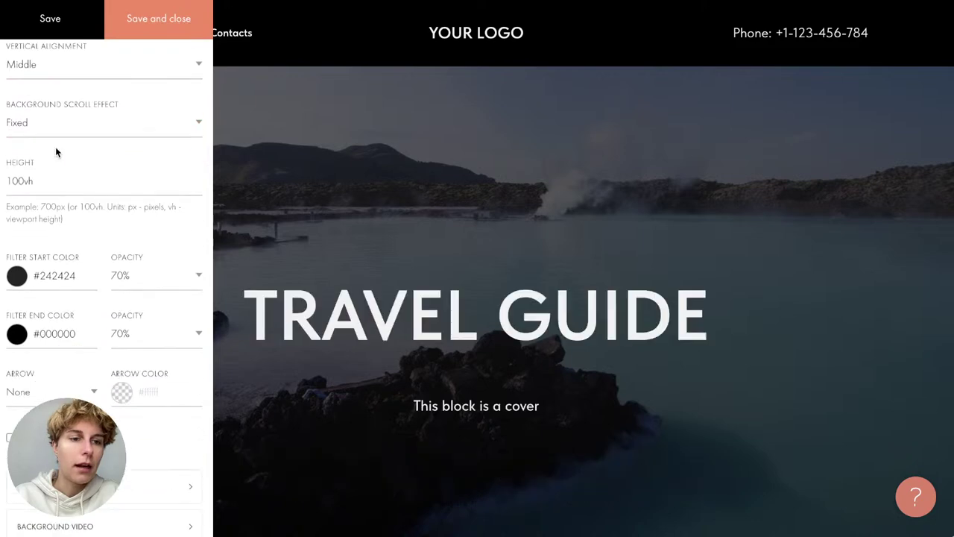
pyautogui.scroll(-3, 52, 322)
pyautogui.click(87, 206)
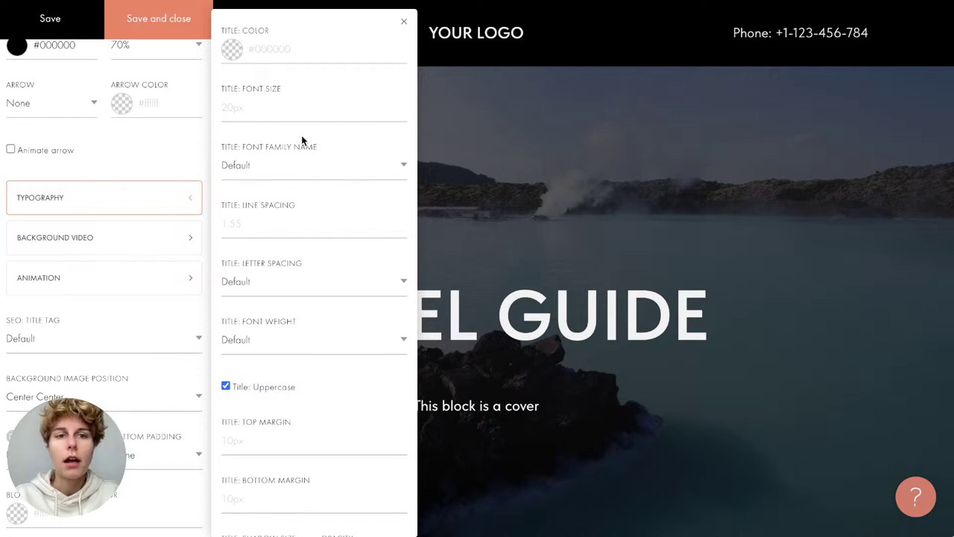
pyautogui.scroll(-3, 302, 98)
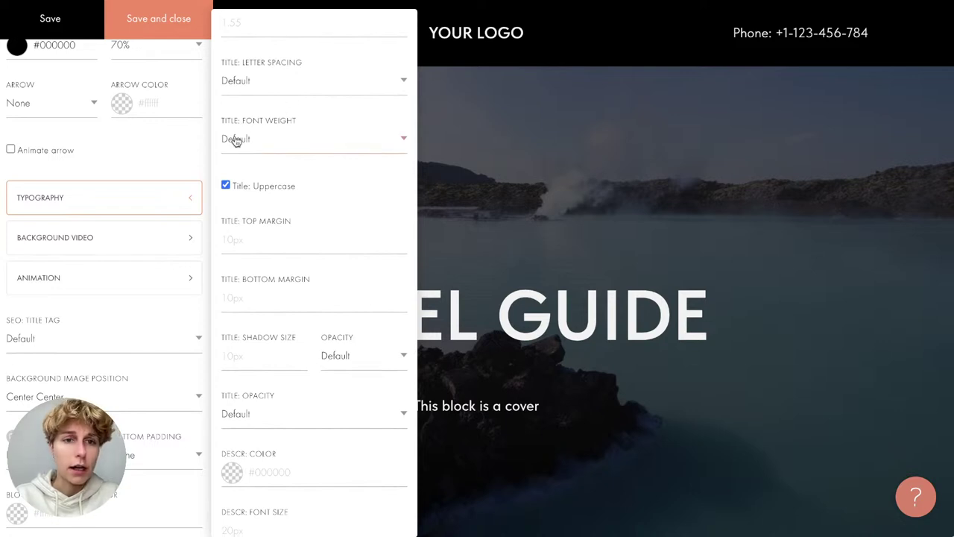
pyautogui.scroll(-7, 235, 142)
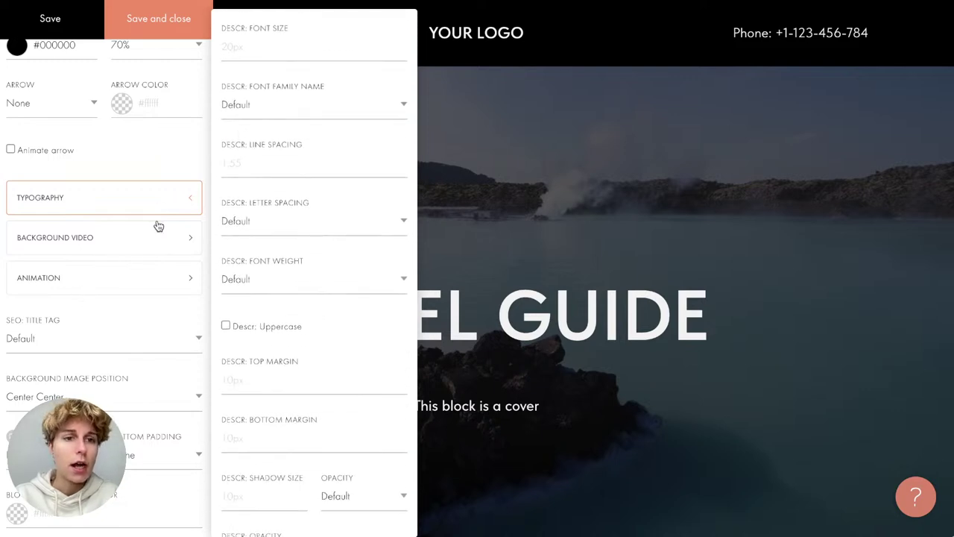
pyautogui.click(155, 231)
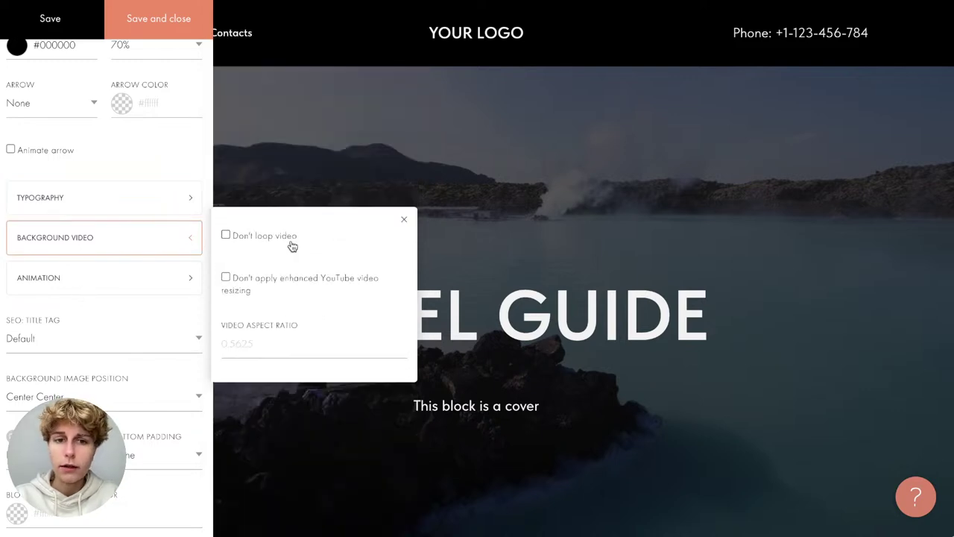
pyautogui.click(85, 277)
pyautogui.scroll(-1, 86, 279)
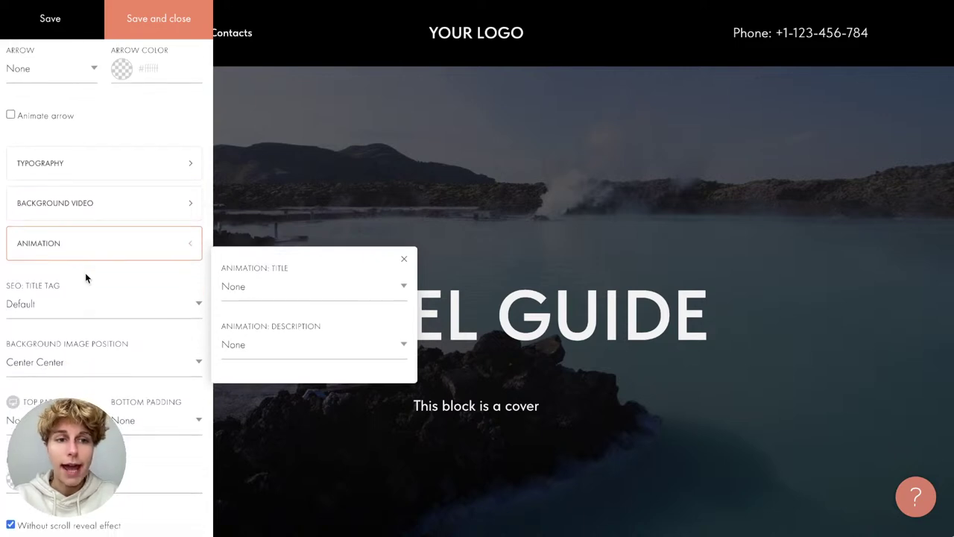
# Set the cover's SEO title tag to H1, and save and close the block settings
pyautogui.click(25, 305)
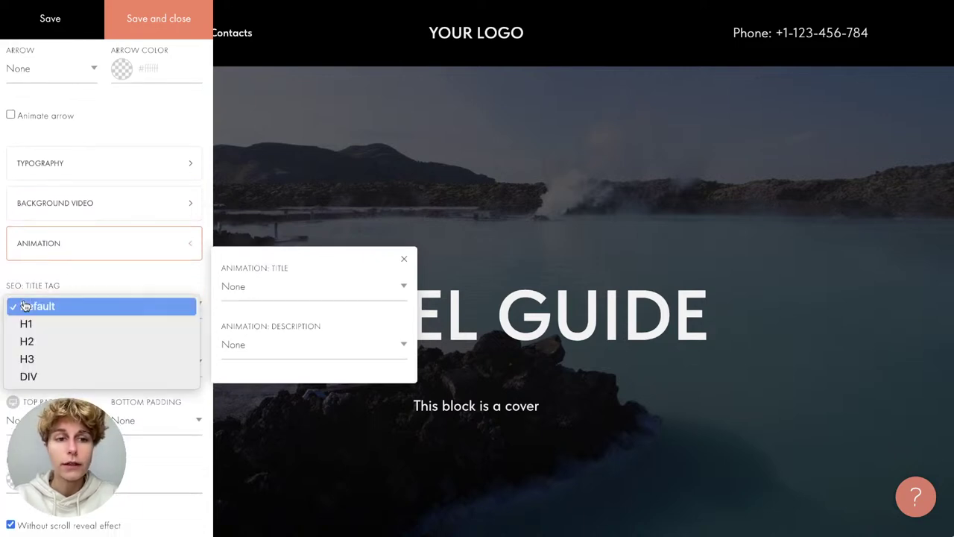
pyautogui.click(30, 326)
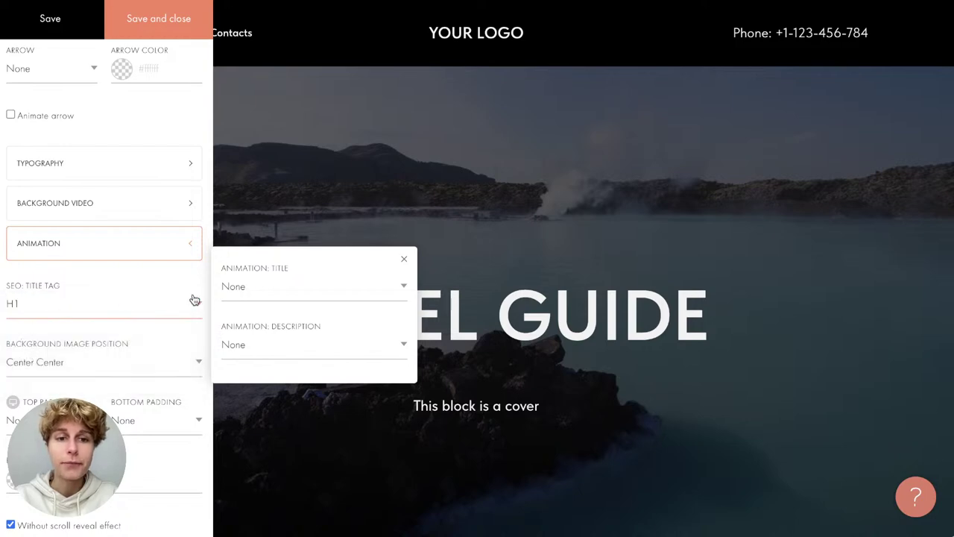
pyautogui.click(406, 261)
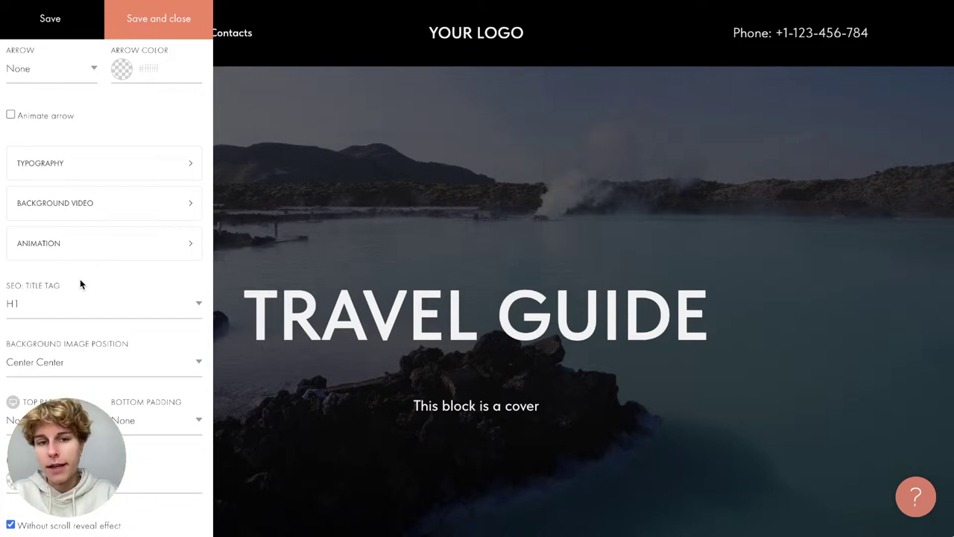
pyautogui.scroll(-2, 80, 283)
pyautogui.scroll(-3, 81, 282)
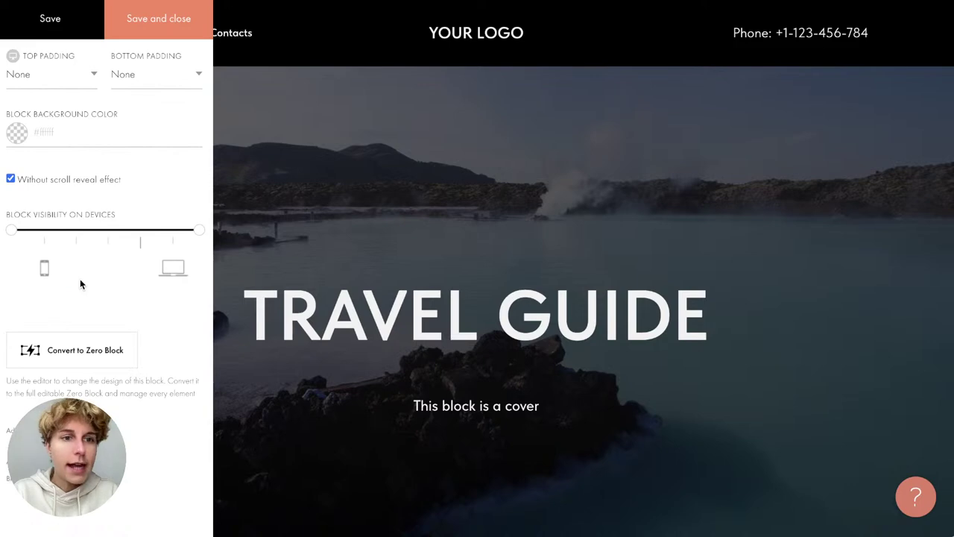
pyautogui.scroll(3, 81, 283)
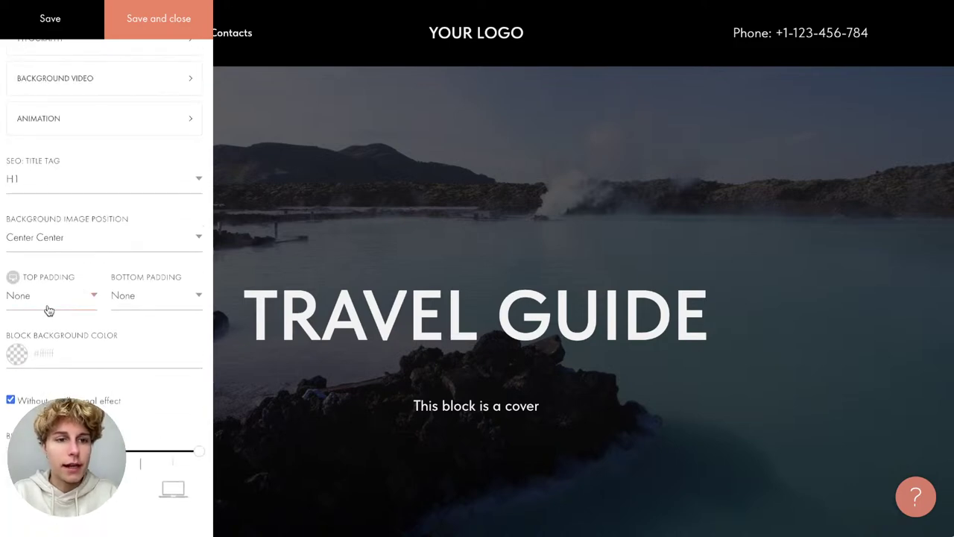
pyautogui.click(187, 15)
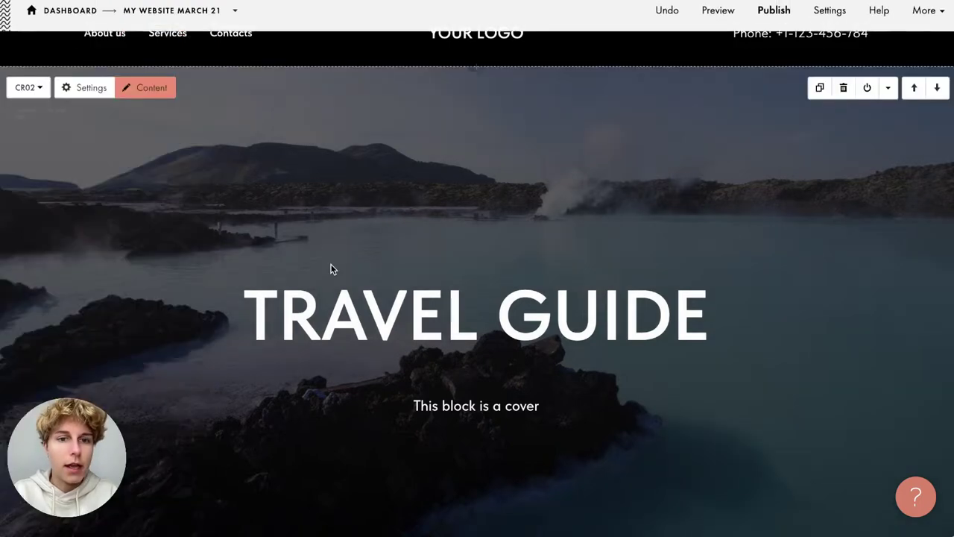
# Look over the page's cover blocks, and examine the header menu's item list and logo content options
pyautogui.scroll(-7, 332, 269)
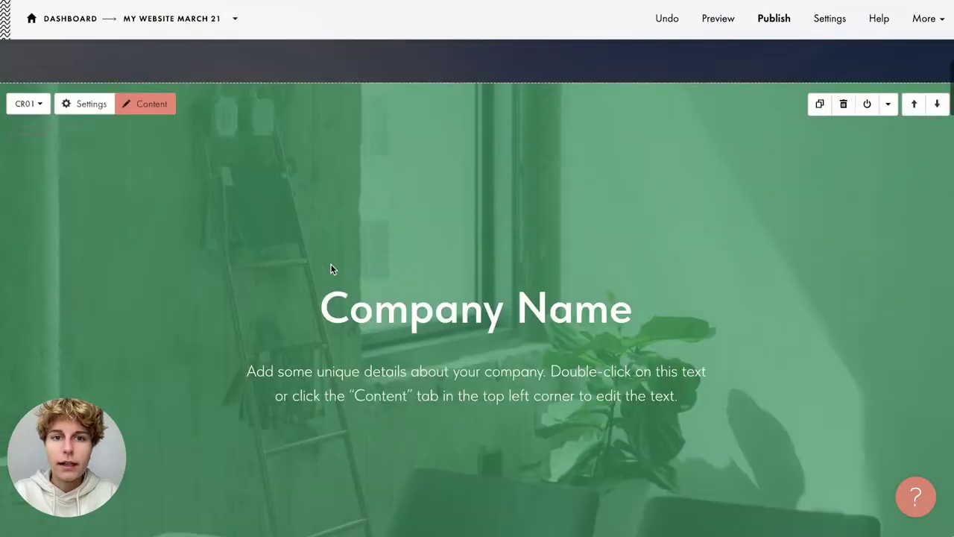
pyautogui.scroll(7, 332, 269)
pyautogui.scroll(-10, 418, 388)
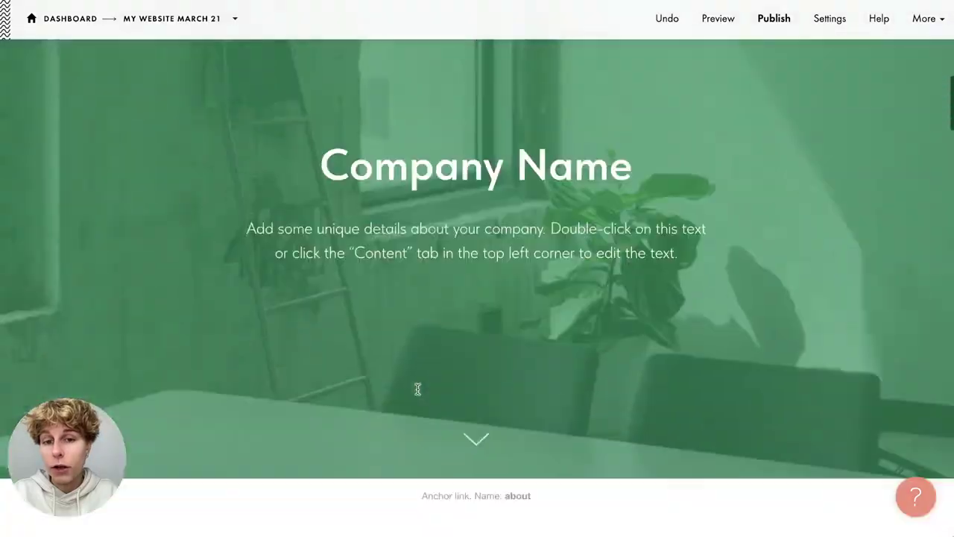
pyautogui.scroll(10, 417, 388)
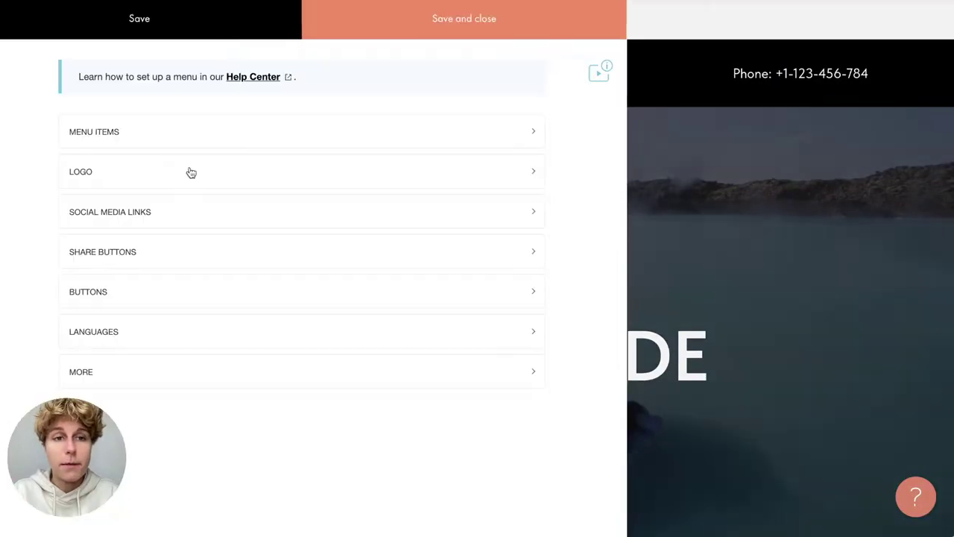
pyautogui.click(140, 131)
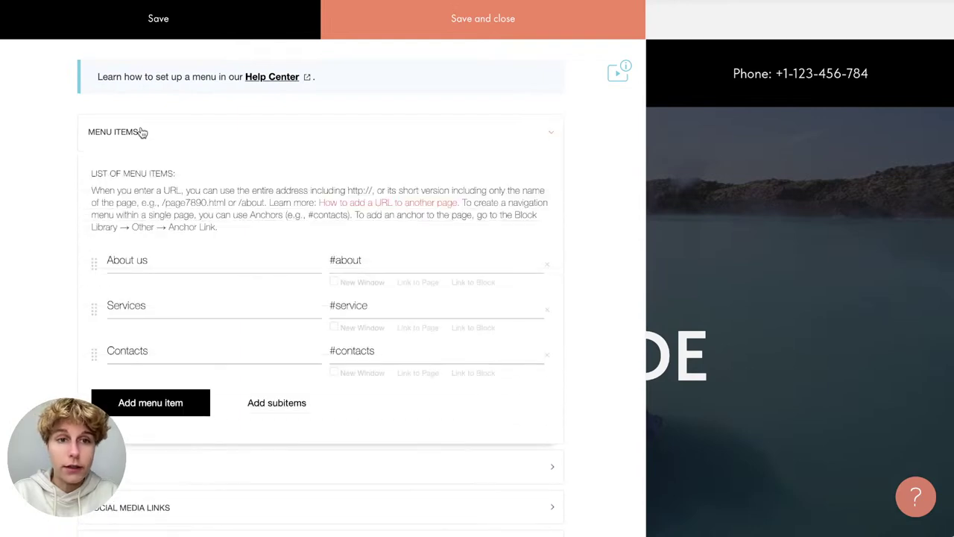
pyautogui.click(142, 132)
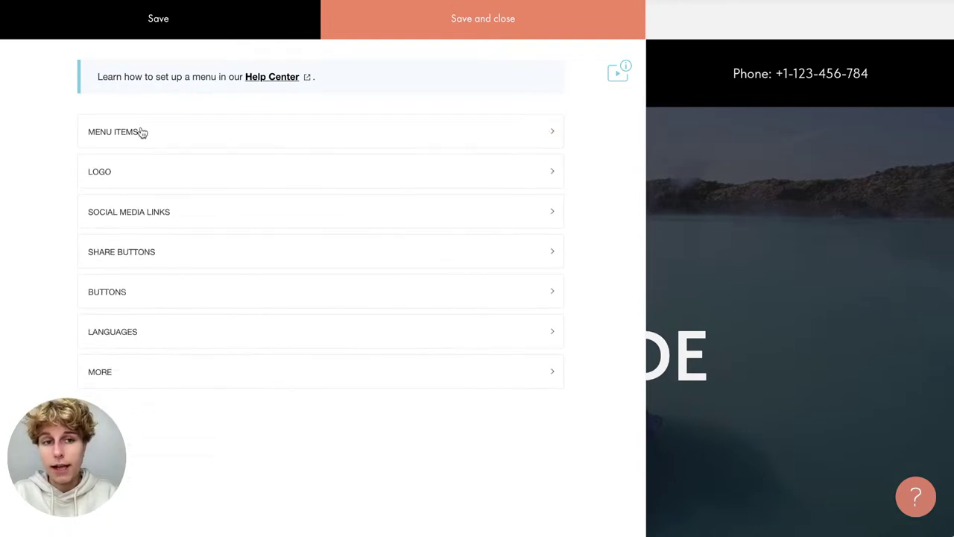
pyautogui.click(97, 175)
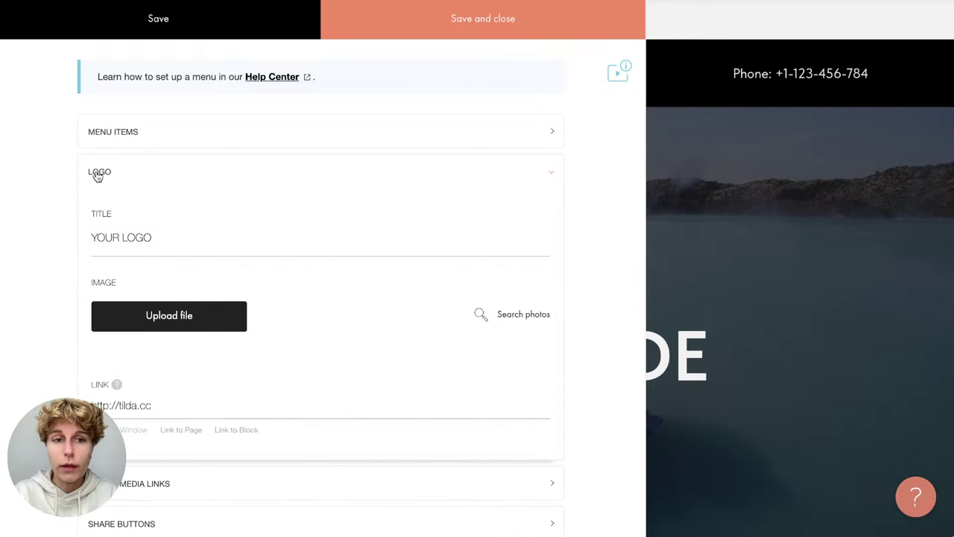
pyautogui.click(97, 174)
# Rename the header menu's "About us" item to "About me" and save the menu content
pyautogui.click(146, 141)
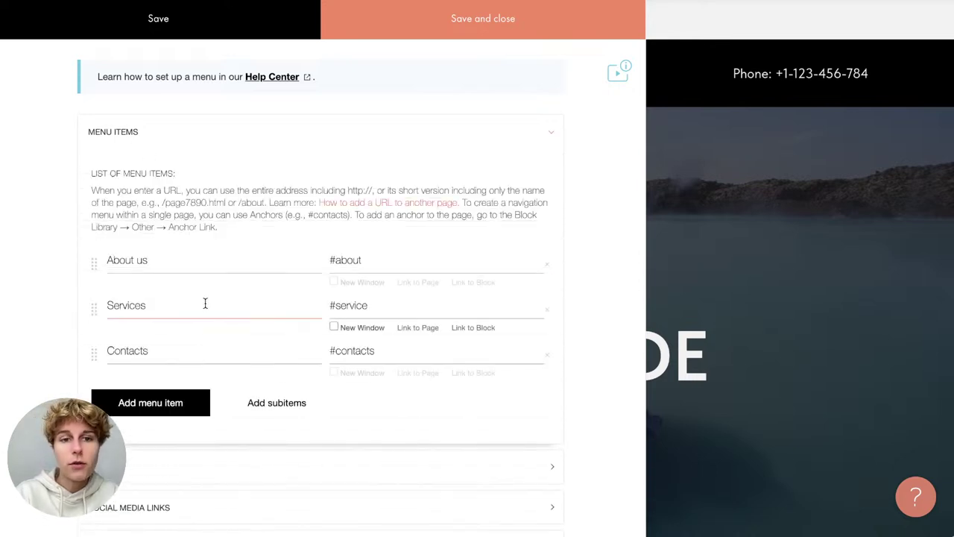
pyautogui.click(435, 262)
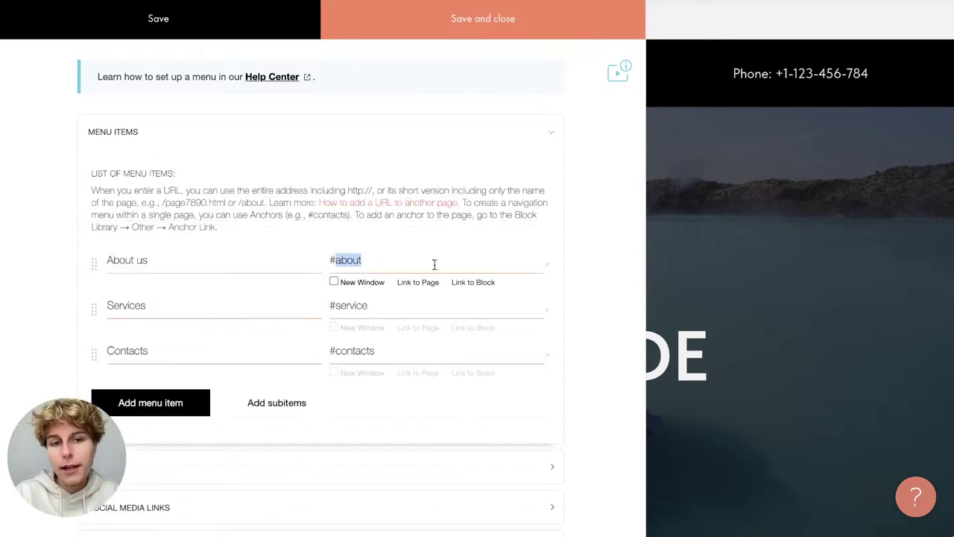
pyautogui.scroll(-2, 200, 296)
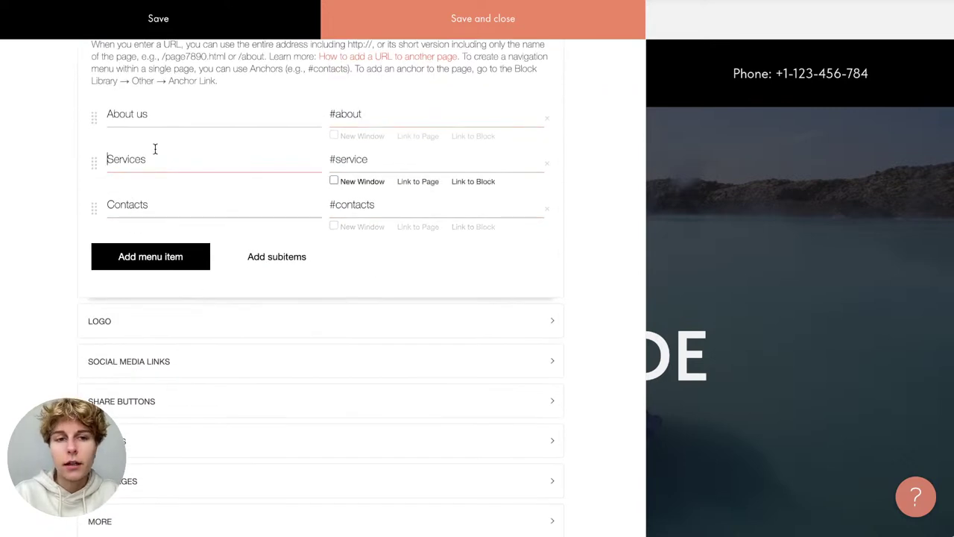
pyautogui.click(154, 114)
pyautogui.press('BackSpace')
pyautogui.press('BackSpace')
pyautogui.write('me')
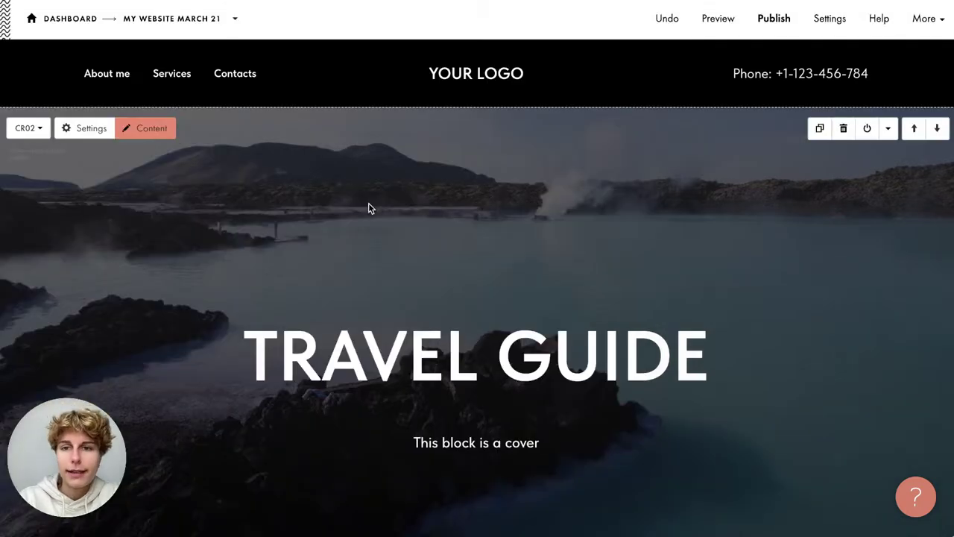
# Try hiding the green CR01 "Company Name" cover block and show it again
pyautogui.scroll(-8, 369, 205)
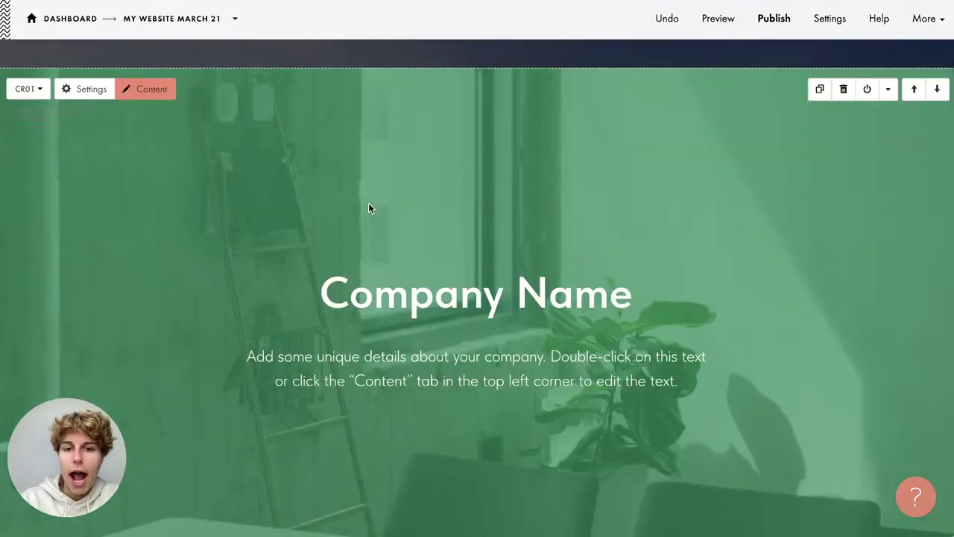
pyautogui.scroll(8, 368, 205)
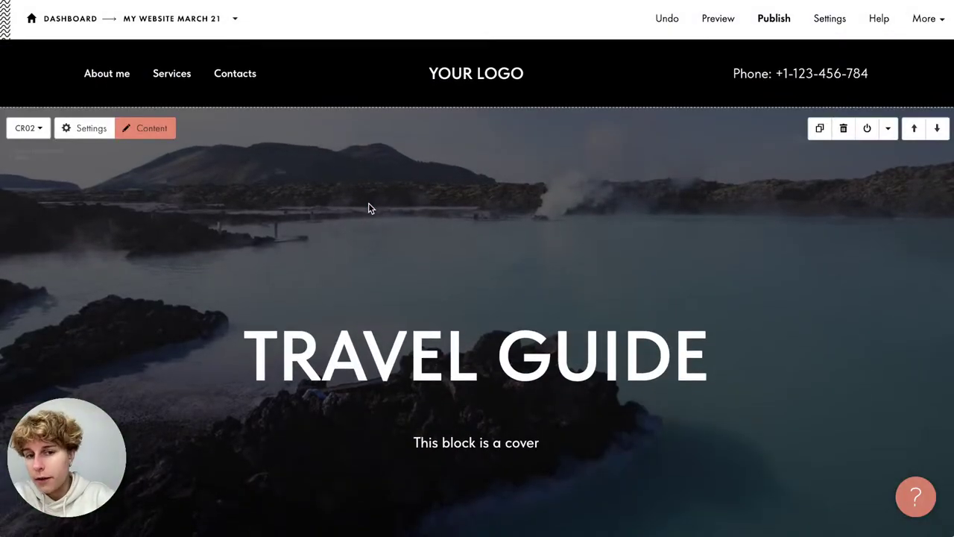
pyautogui.scroll(-2, 368, 207)
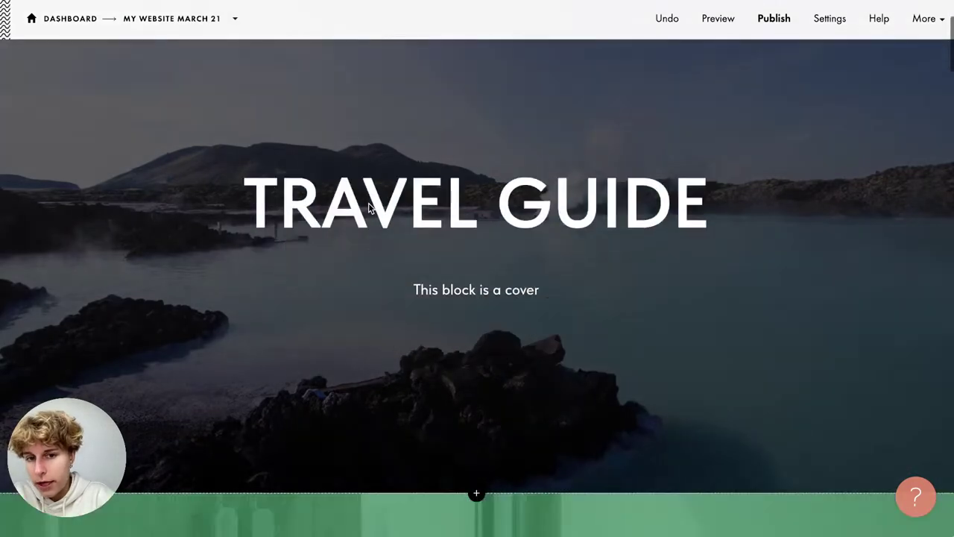
pyautogui.scroll(-6, 368, 207)
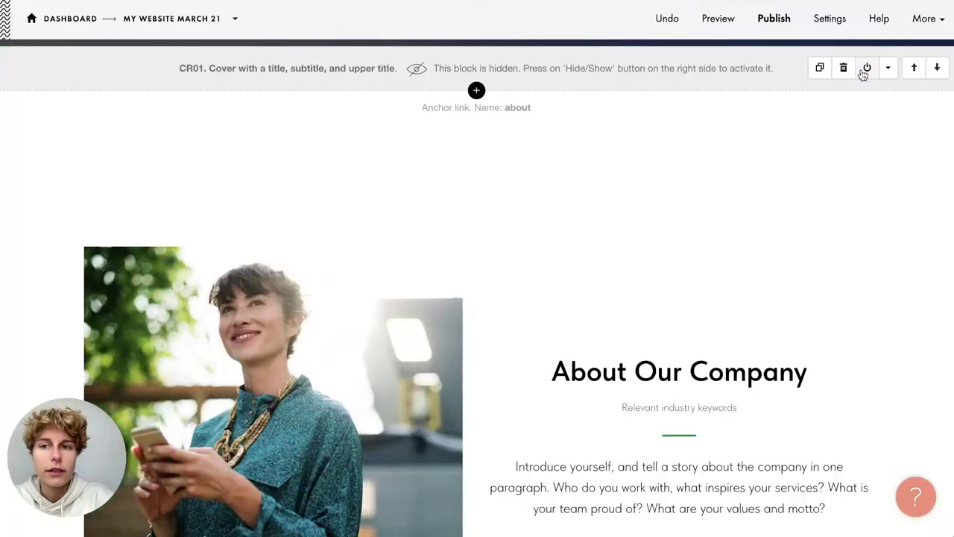
pyautogui.click(865, 70)
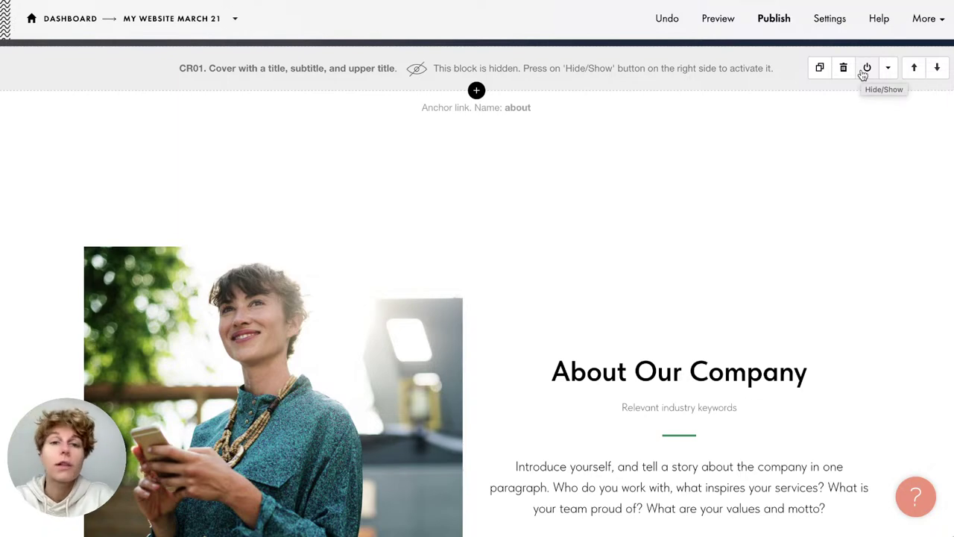
pyautogui.click(865, 69)
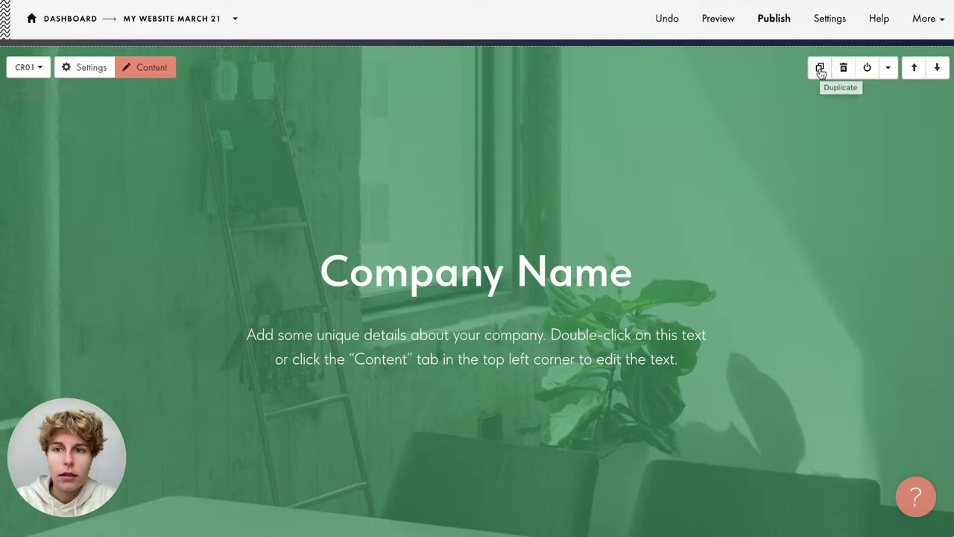
# View the CR01 block's cut, copy and paste options, and try moving the block up and down the page
pyautogui.click(888, 68)
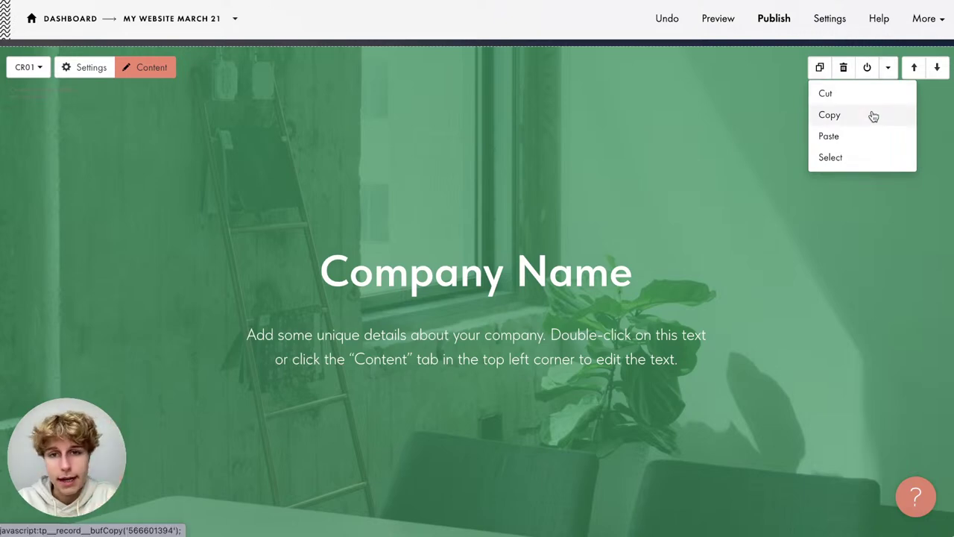
pyautogui.click(937, 68)
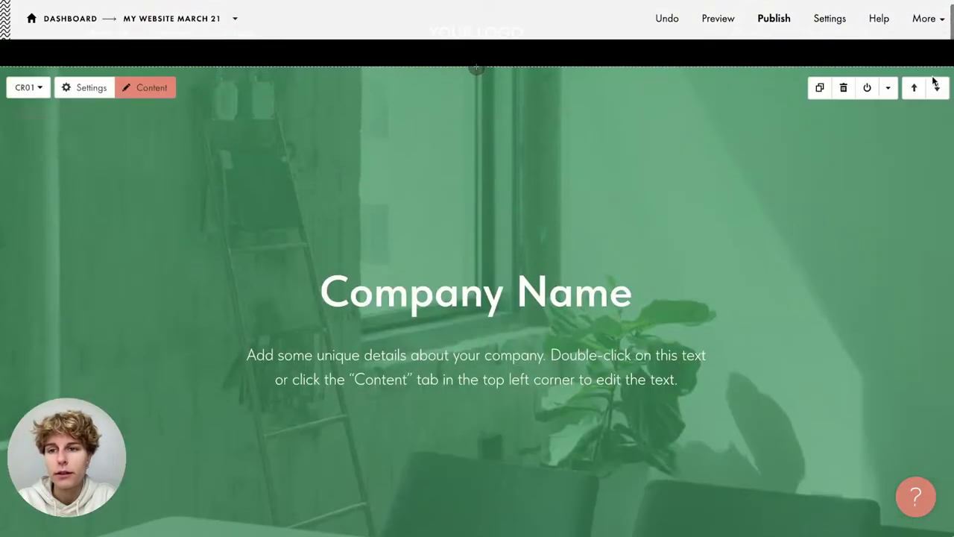
pyautogui.click(933, 87)
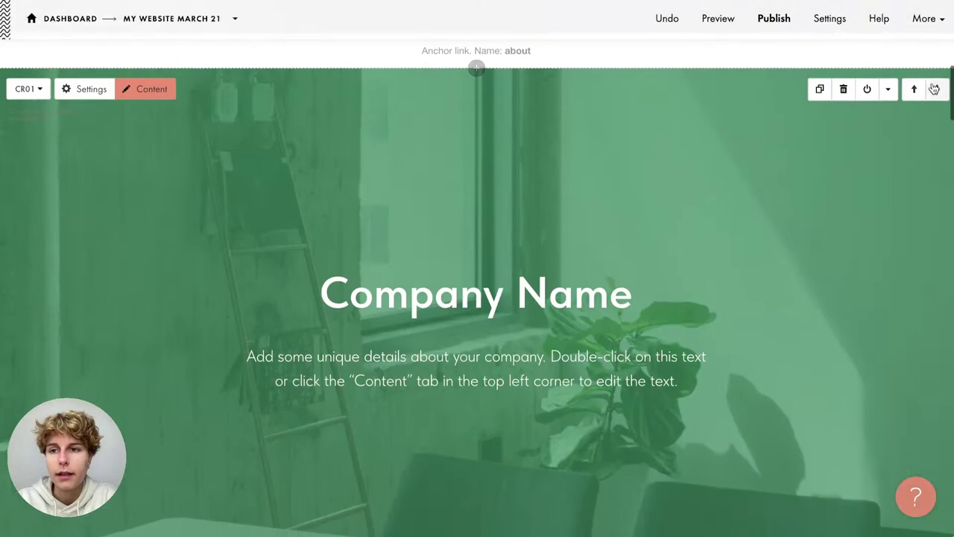
pyautogui.click(934, 88)
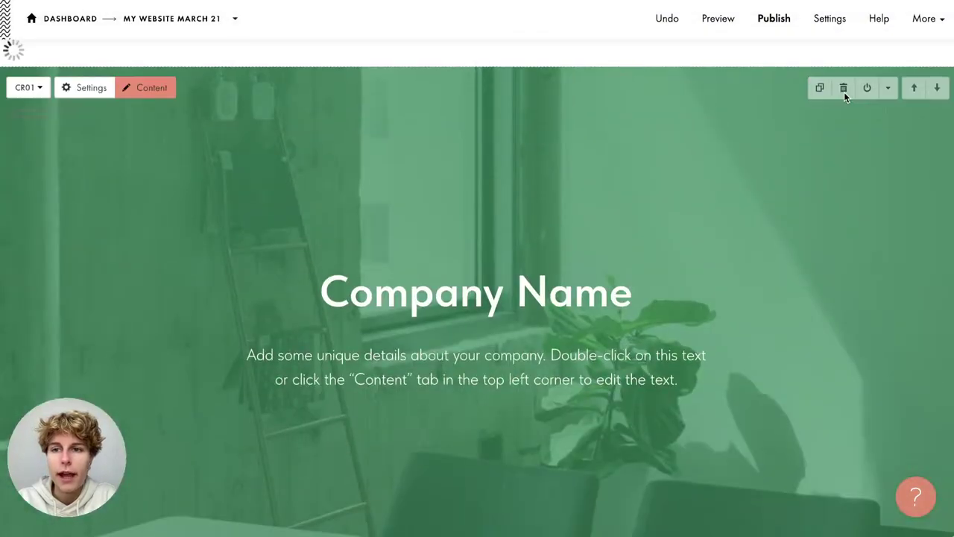
# Delete the green CR01 "Company Name" cover block and check the beginning of the page
pyautogui.click(843, 90)
pyautogui.scroll(10, 482, 347)
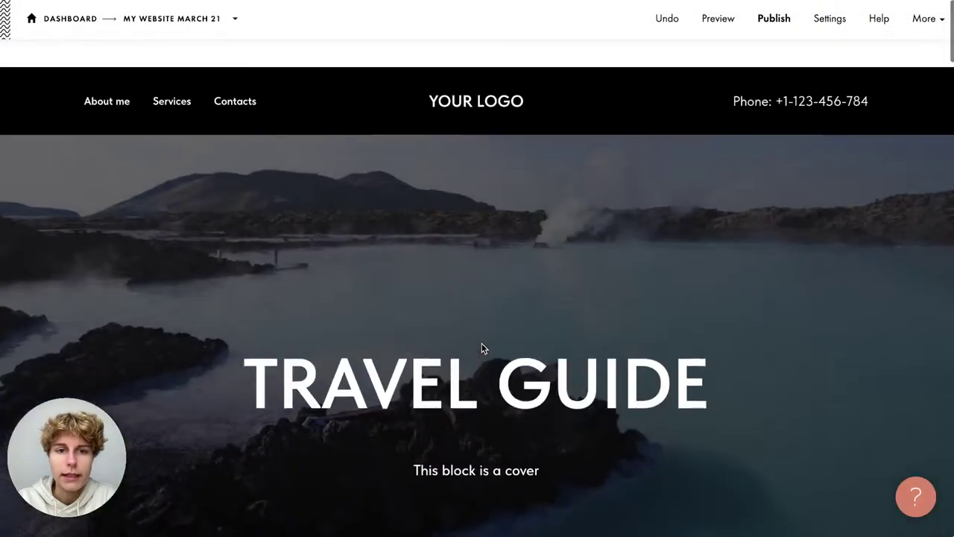
pyautogui.scroll(-2, 482, 348)
pyautogui.scroll(3, 482, 347)
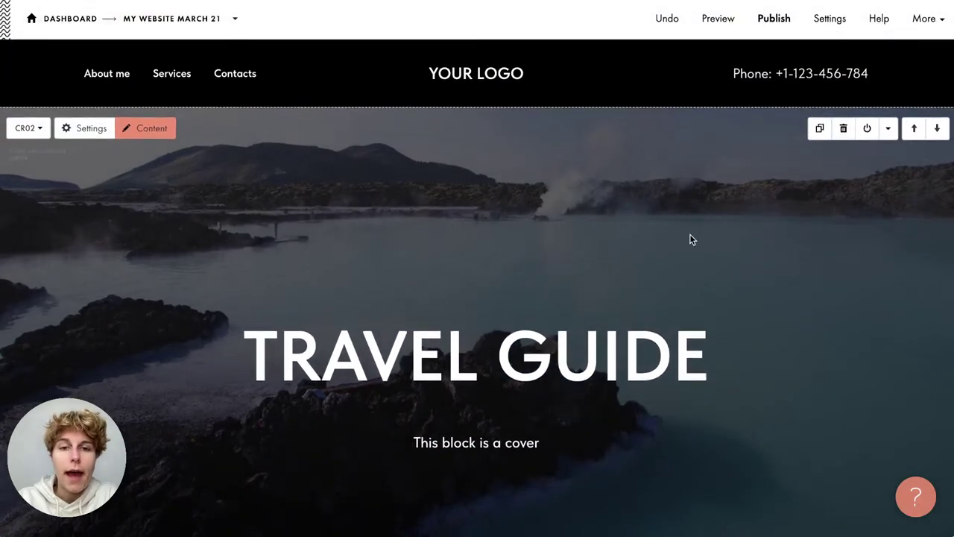
# Publish the page with the site address travel-guide-2023.tilda.ws
pyautogui.click(780, 32)
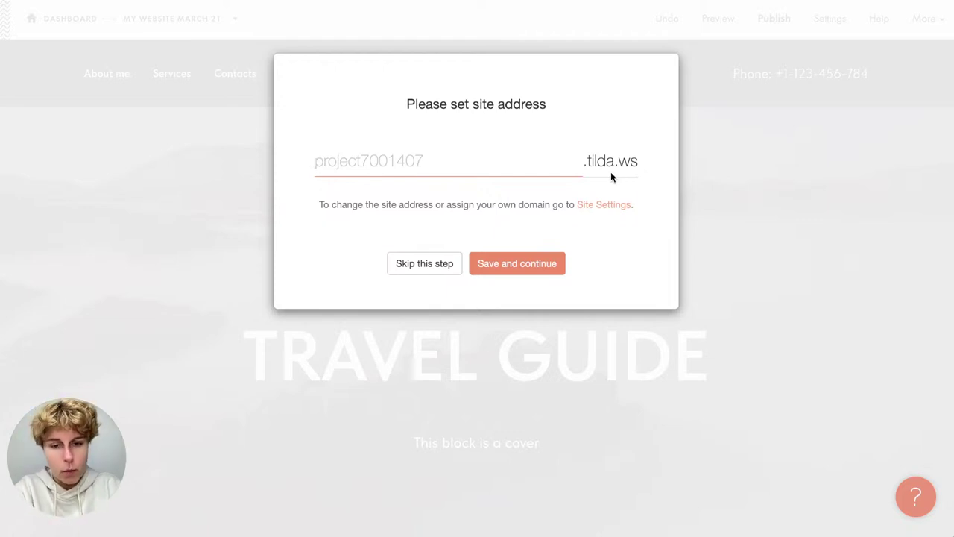
pyautogui.write('travel-guide-2023')
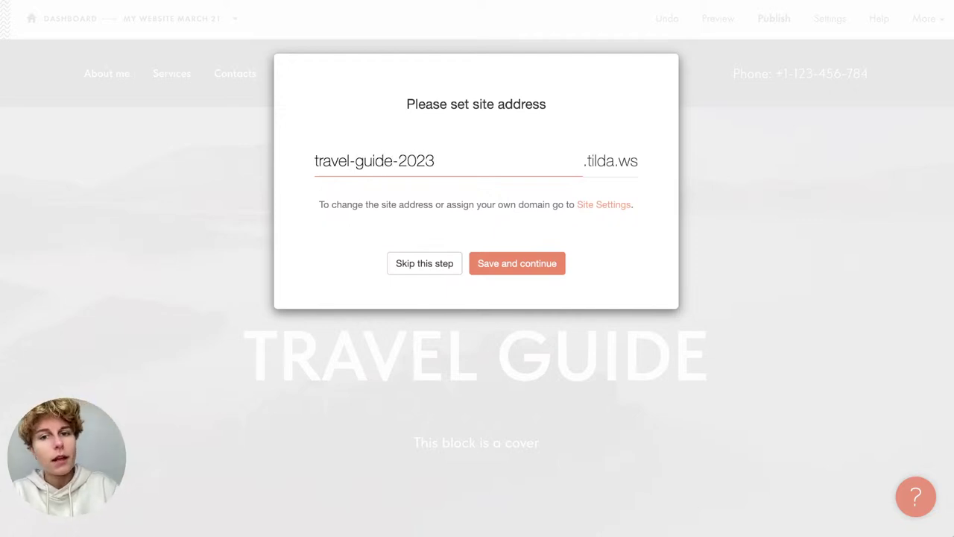
pyautogui.moveTo(447, 162); pyautogui.dragTo(302, 142)
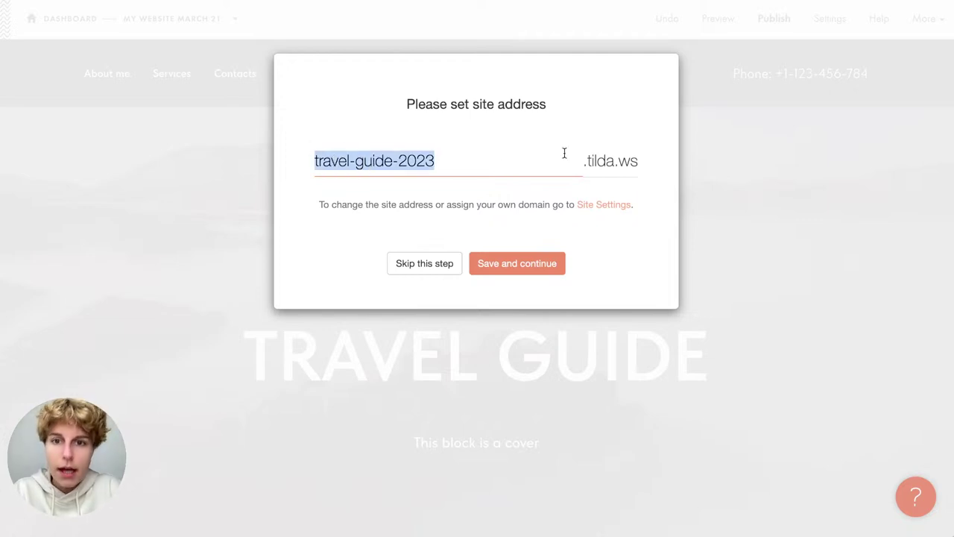
pyautogui.moveTo(589, 166); pyautogui.dragTo(633, 162)
pyautogui.click(630, 171)
pyautogui.click(586, 167)
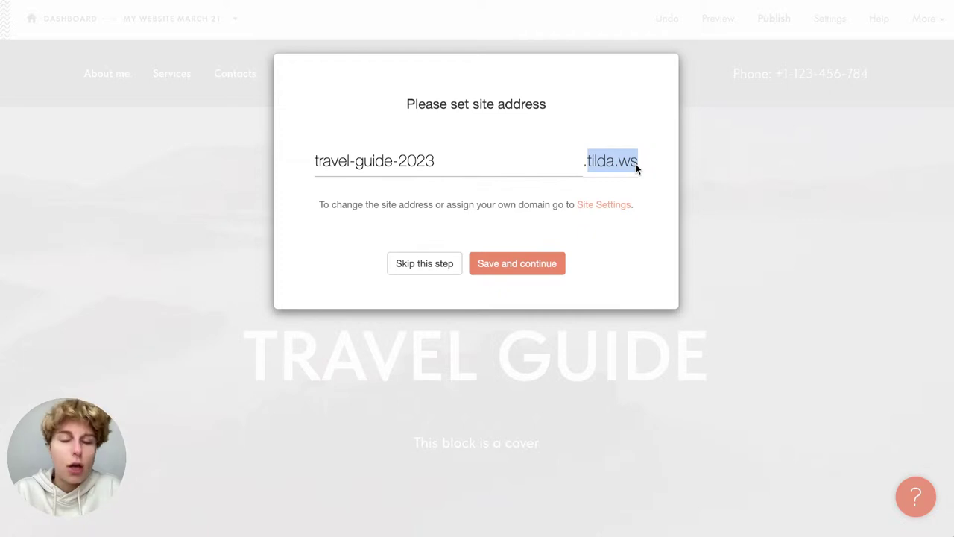
pyautogui.click(637, 168)
pyautogui.click(553, 167)
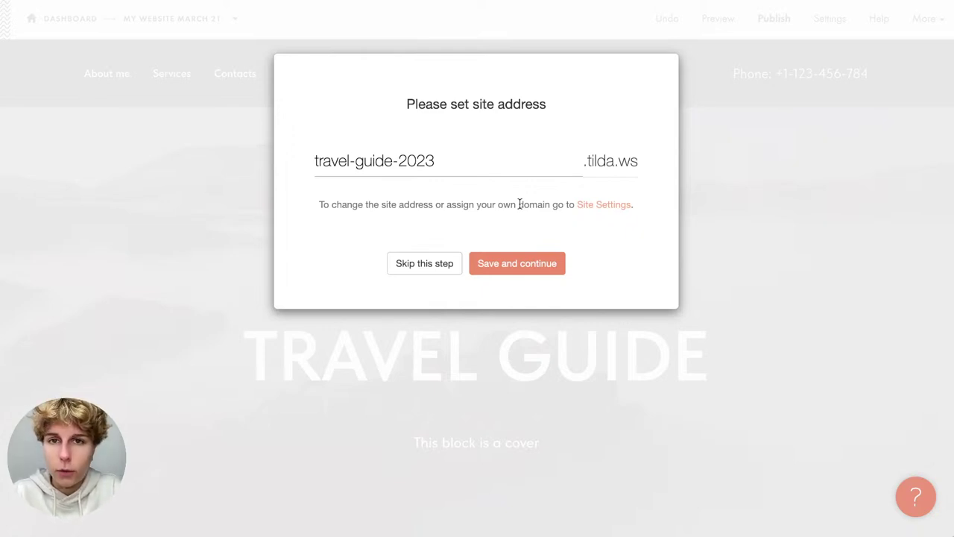
pyautogui.click(520, 270)
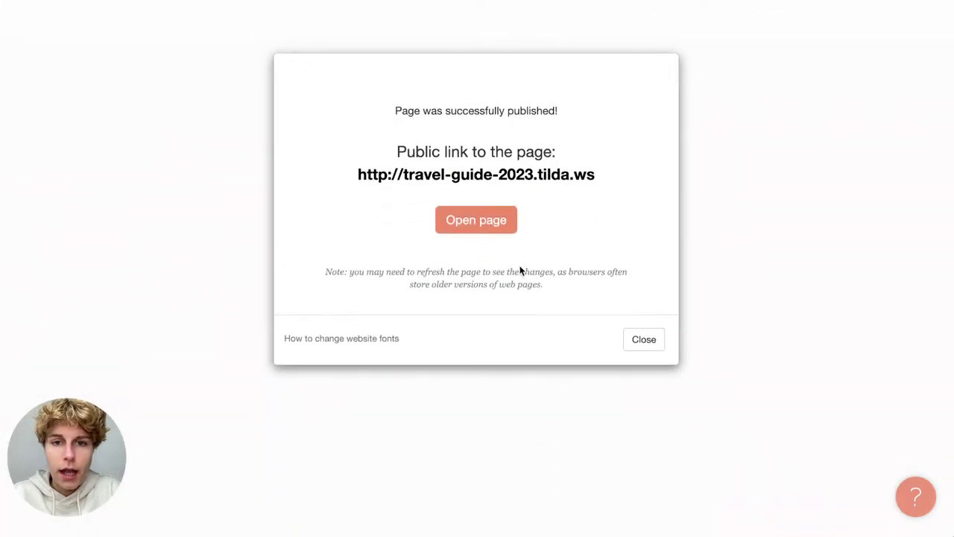
# Open the published page from its public link, review it from the cover to the contact form, and return to the page editor
pyautogui.click(541, 179)
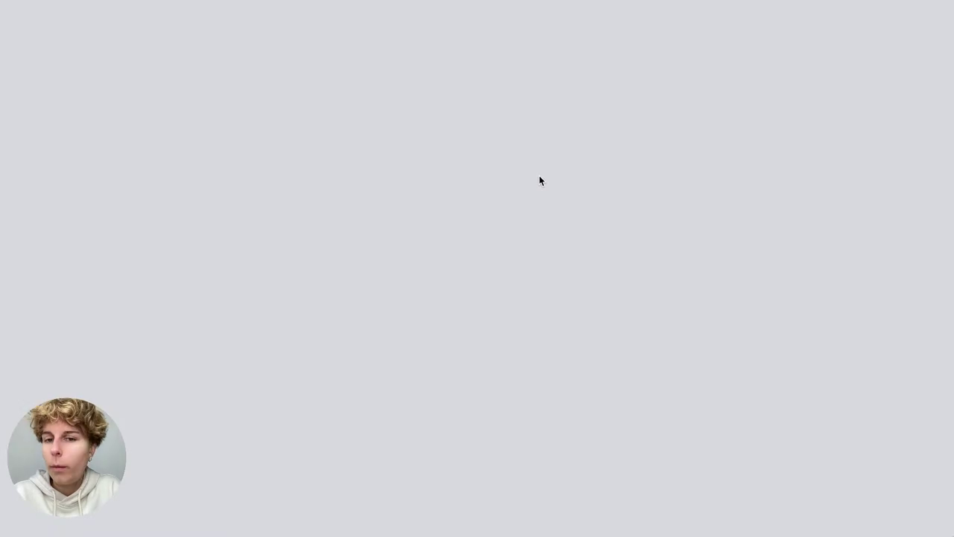
pyautogui.scroll(-2, 542, 180)
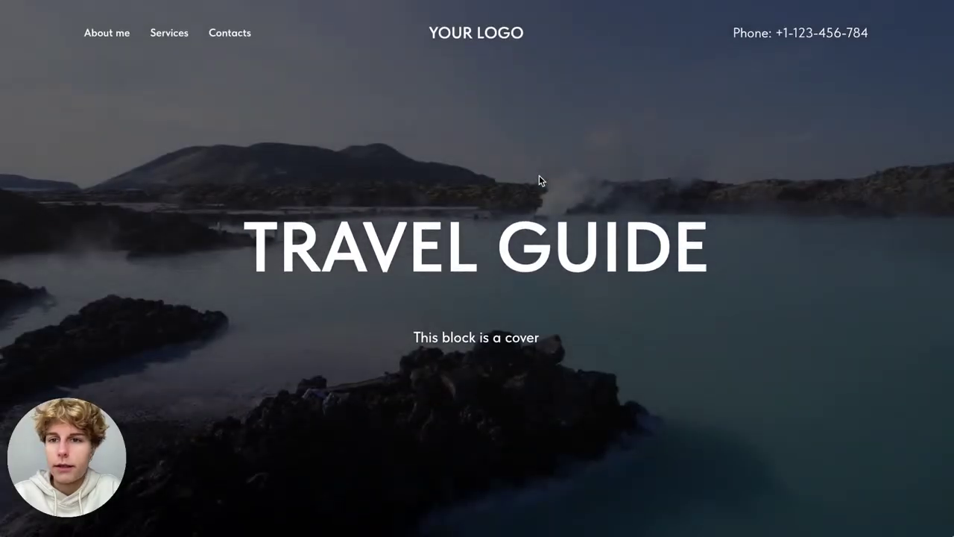
pyautogui.scroll(-4, 541, 180)
pyautogui.scroll(-18, 539, 181)
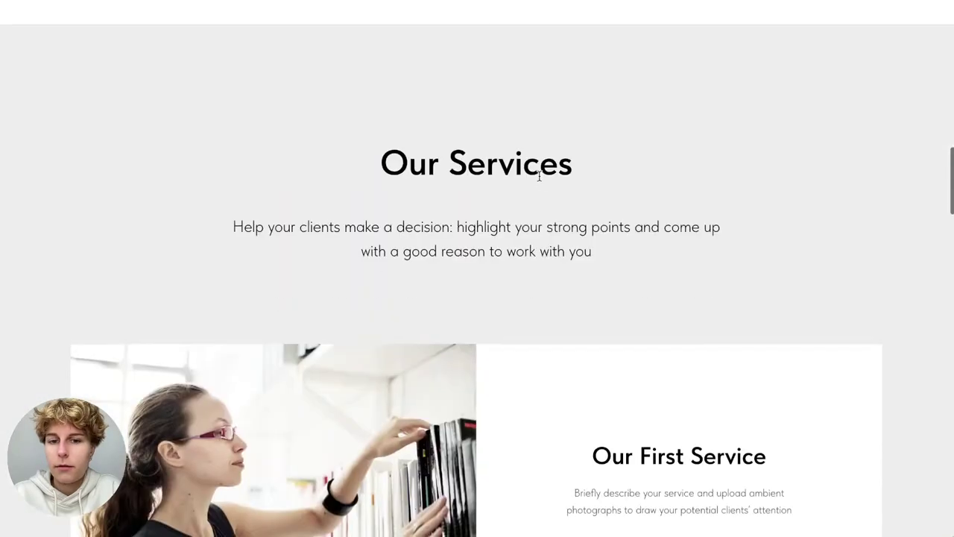
pyautogui.scroll(-8, 539, 176)
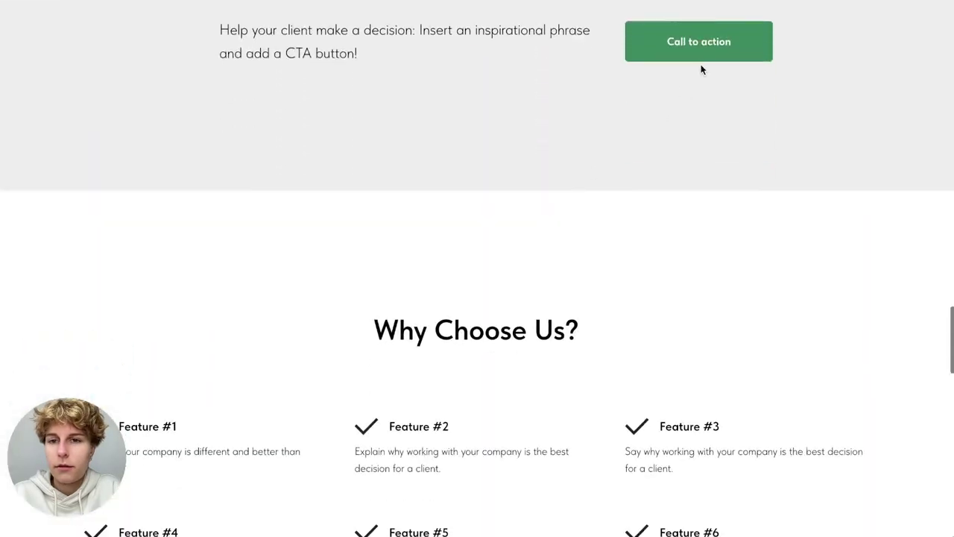
pyautogui.scroll(-5, 545, 257)
pyautogui.scroll(-13, 545, 257)
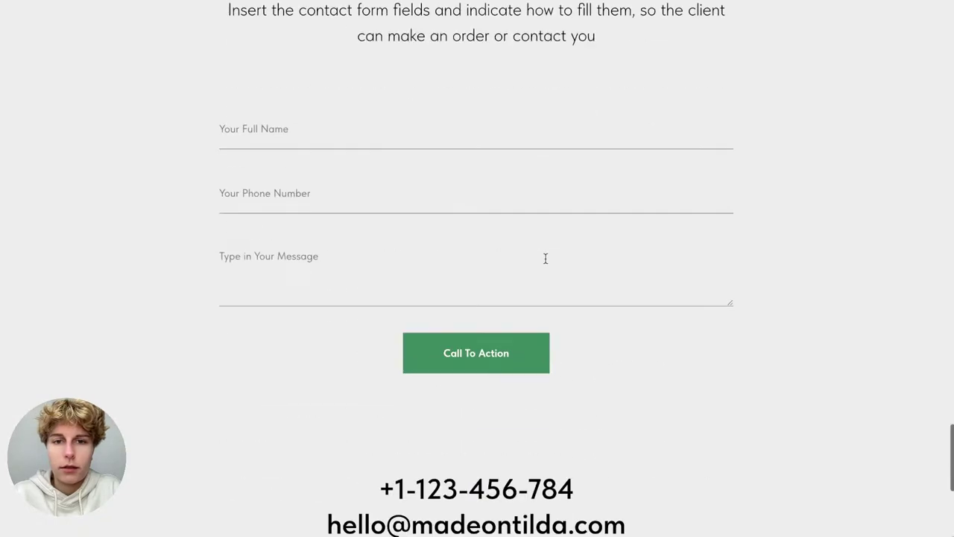
pyautogui.scroll(20, 546, 258)
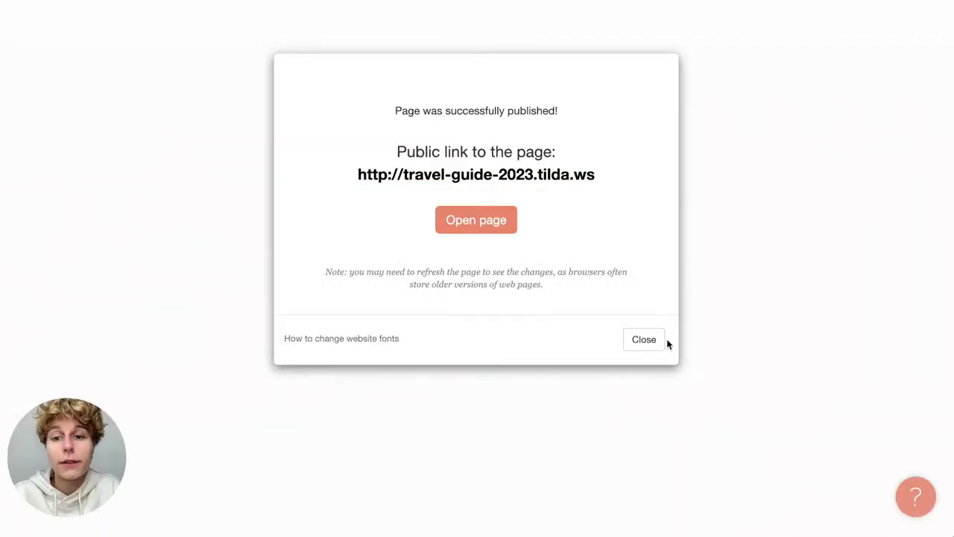
pyautogui.click(655, 337)
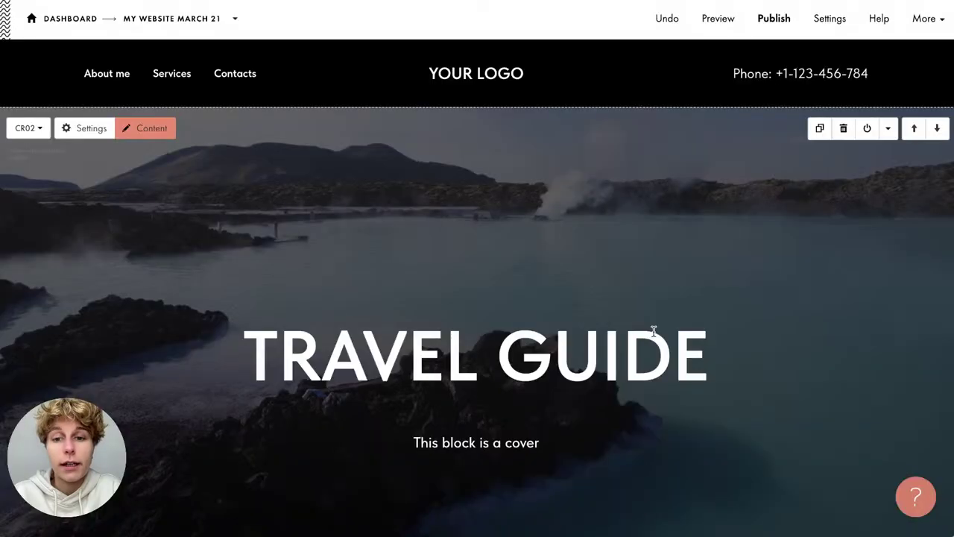
# Change the "About Our Company" heading in the AB603 block to "About Me"
pyautogui.scroll(-5, 620, 204)
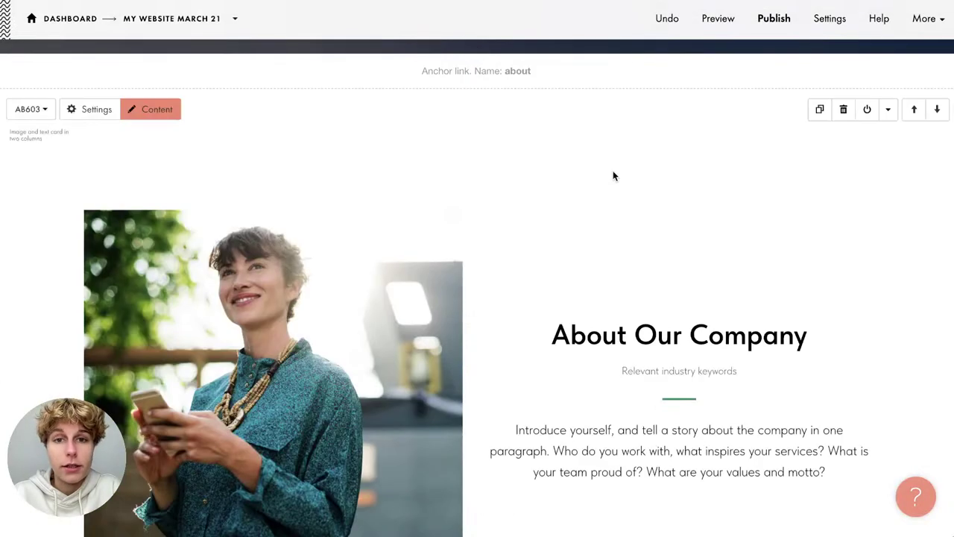
pyautogui.scroll(-3, 614, 175)
pyautogui.click(613, 174)
pyautogui.tripleClick(613, 175)
pyautogui.click(681, 139)
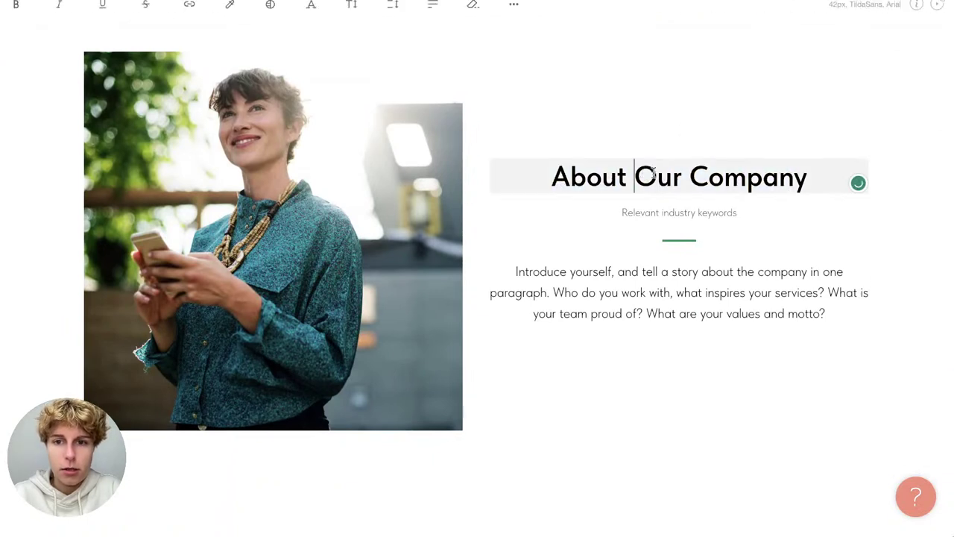
pyautogui.moveTo(634, 177); pyautogui.dragTo(842, 174)
pyautogui.write('Me')
pyautogui.click(763, 151)
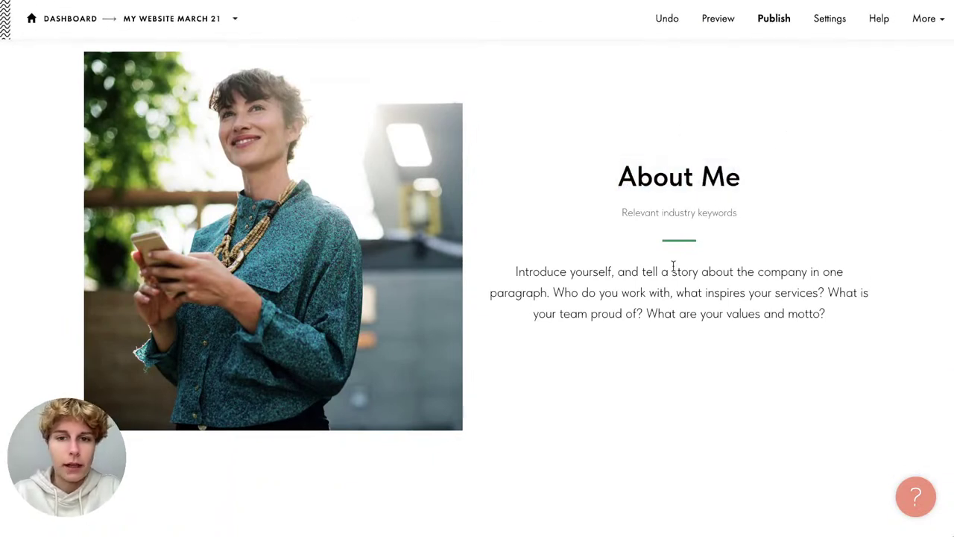
pyautogui.scroll(-2, 673, 268)
pyautogui.scroll(3, 673, 271)
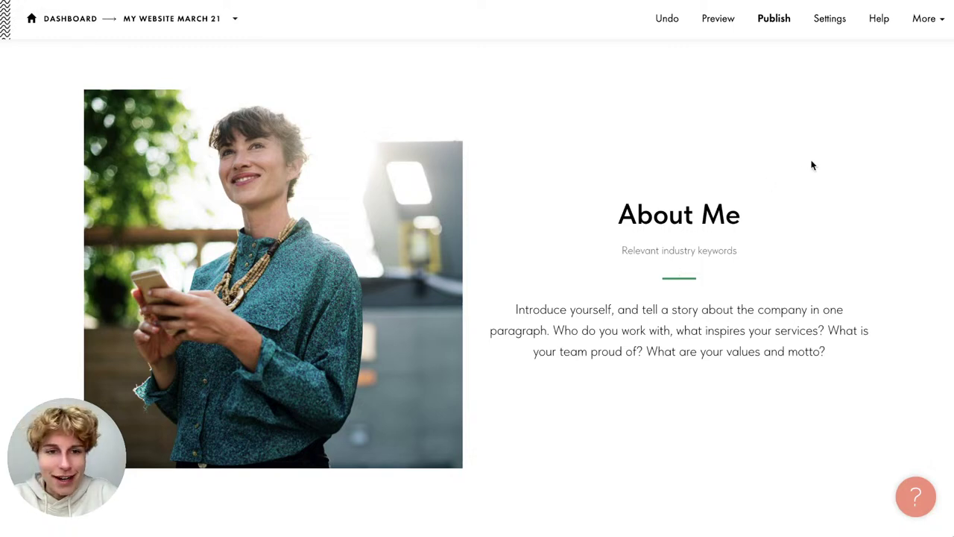
# Return to the page list of "My Website March 21" and create a new blank page
pyautogui.scroll(10, 813, 166)
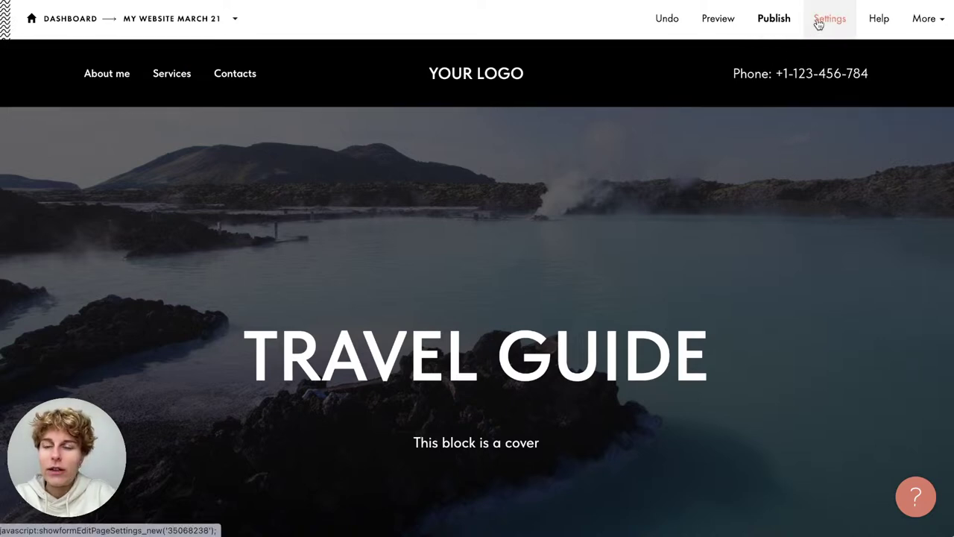
pyautogui.click(157, 22)
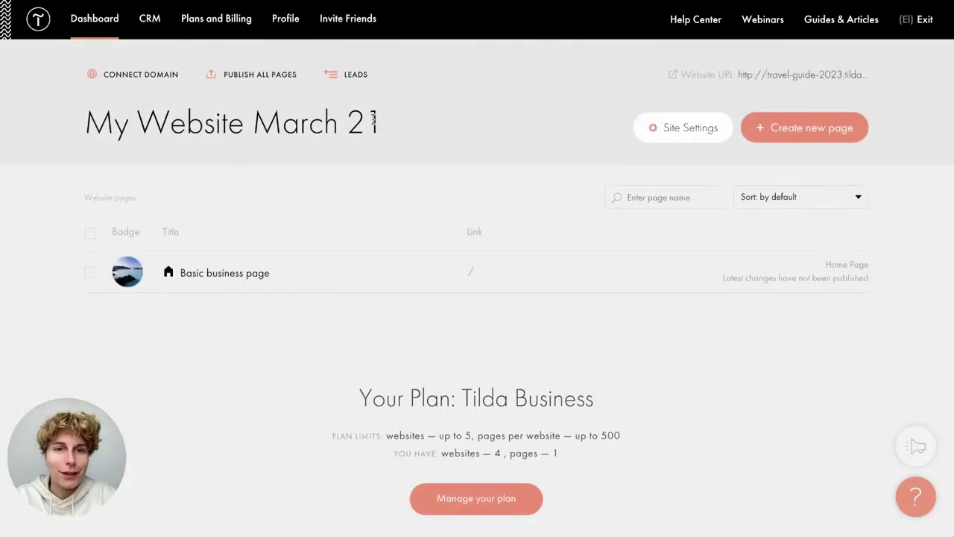
pyautogui.moveTo(375, 121); pyautogui.dragTo(97, 115)
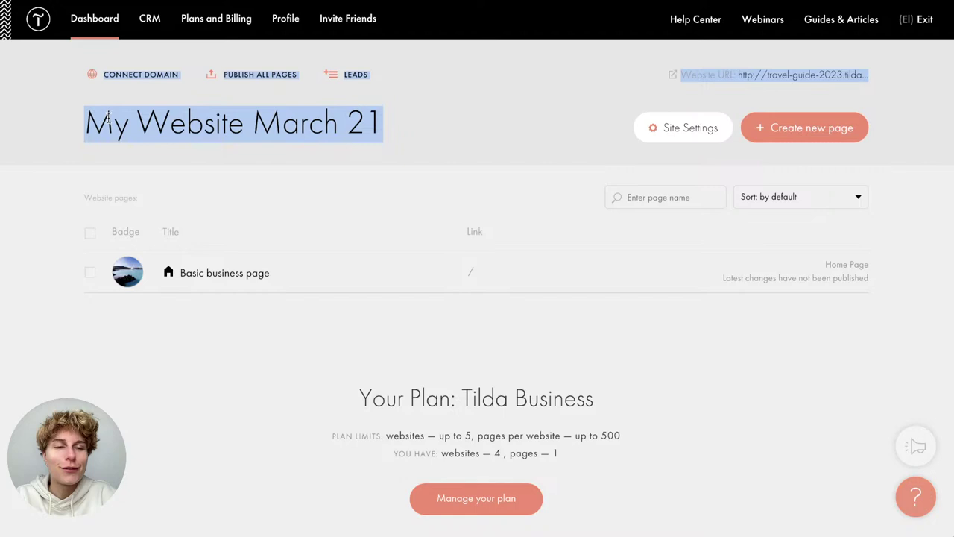
pyautogui.click(108, 117)
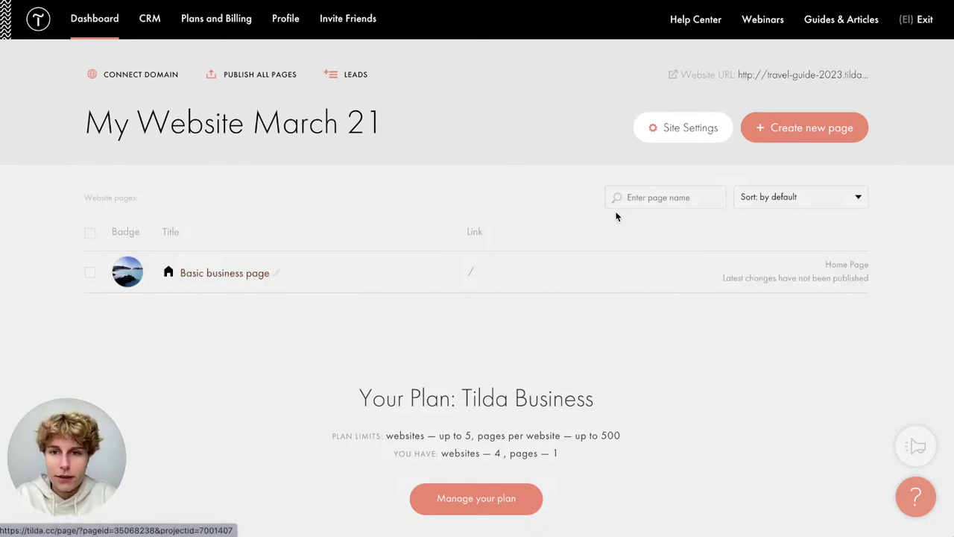
pyautogui.click(803, 137)
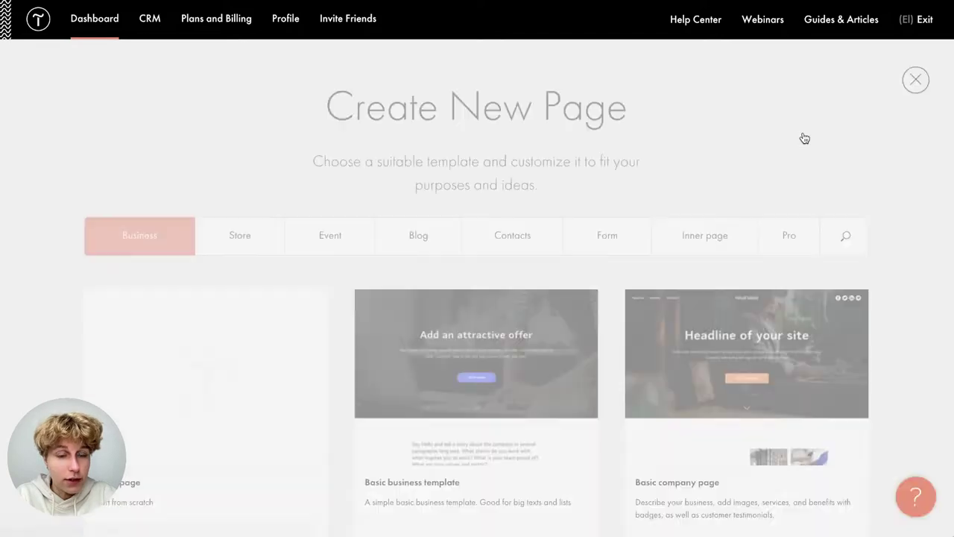
pyautogui.click(254, 335)
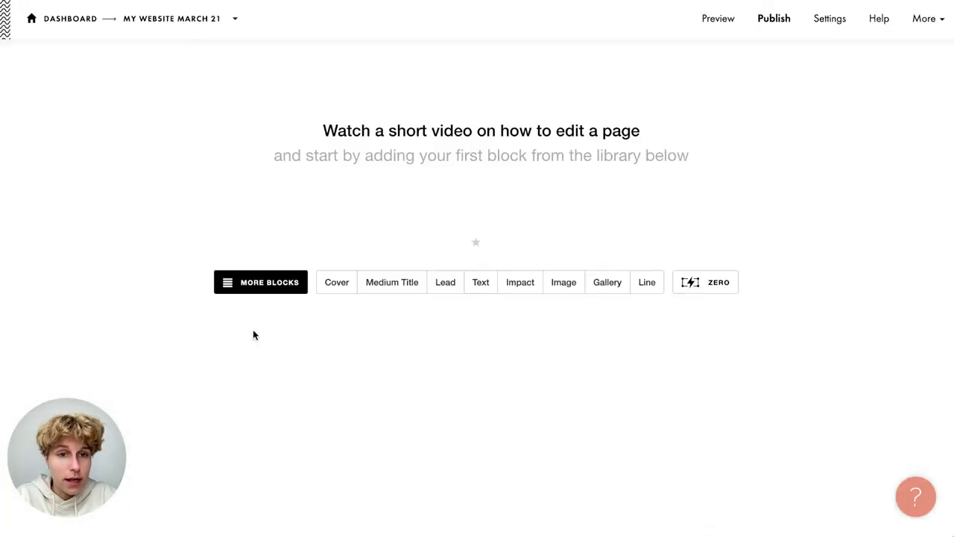
# Add a Text block and a Zero Block below it to the blank page
pyautogui.click(481, 282)
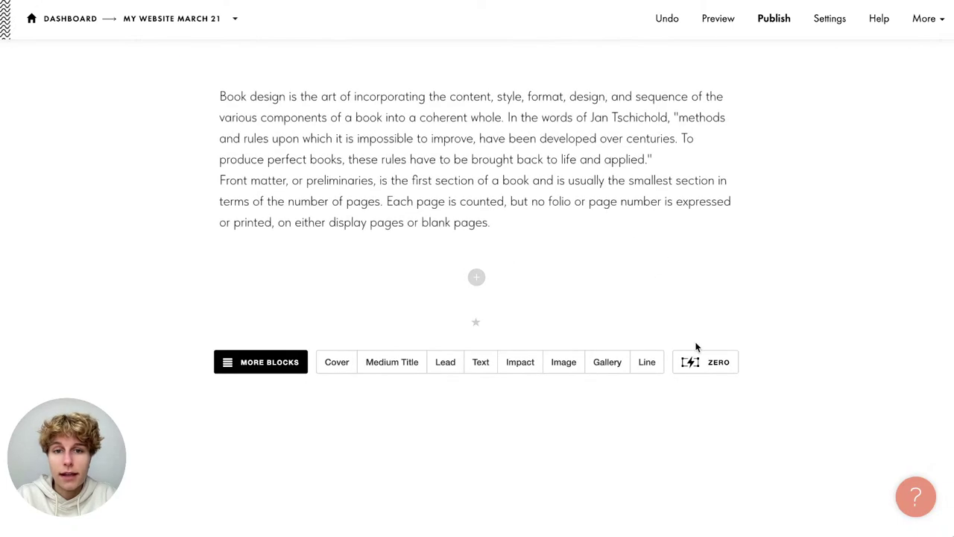
pyautogui.click(697, 362)
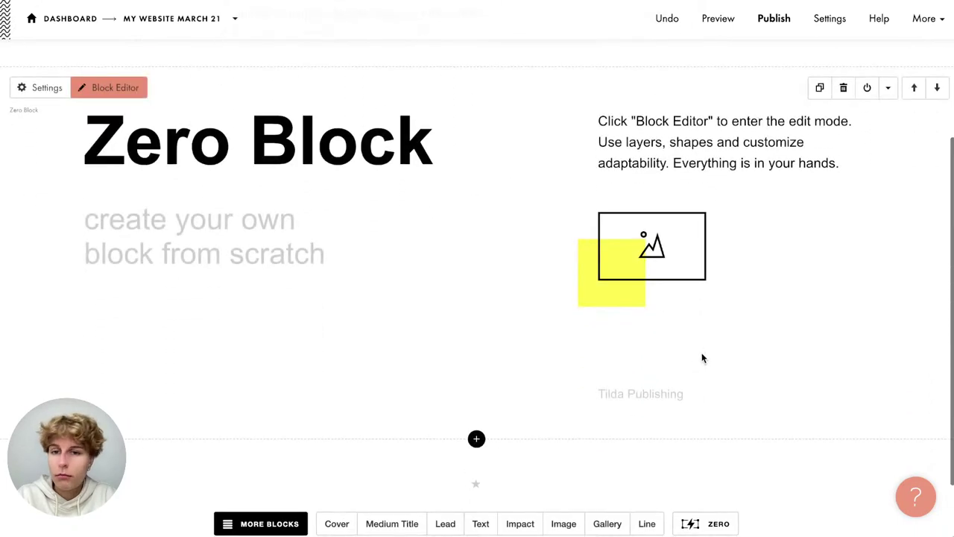
pyautogui.scroll(3, 701, 359)
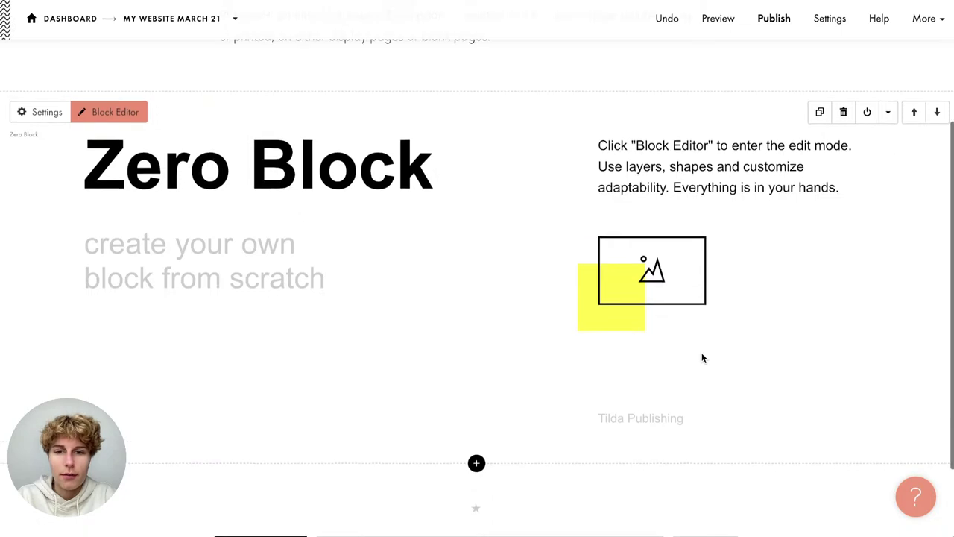
pyautogui.scroll(2, 671, 358)
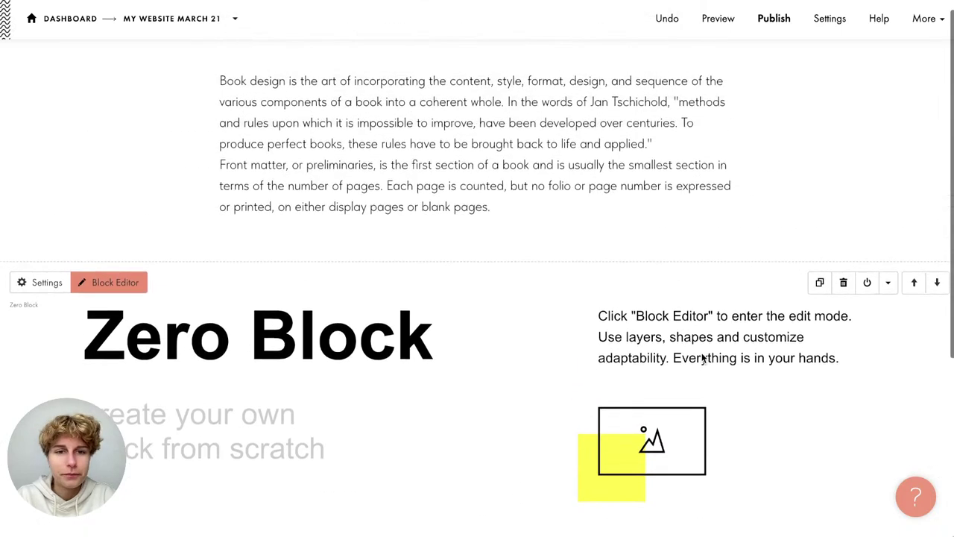
# Open the page settings of "Basic business page" from the website's page list and examine its title, description and URL fields
pyautogui.click(149, 18)
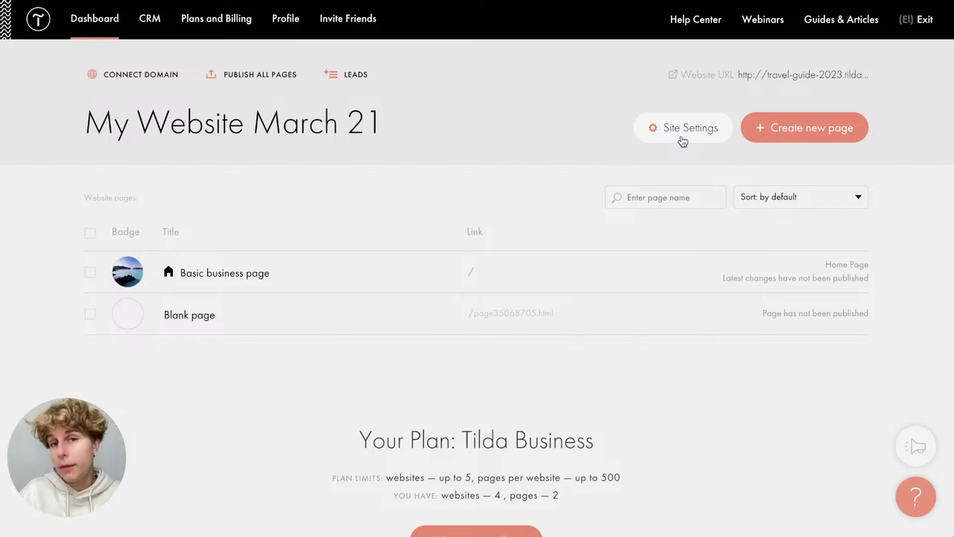
pyautogui.moveTo(688, 275)
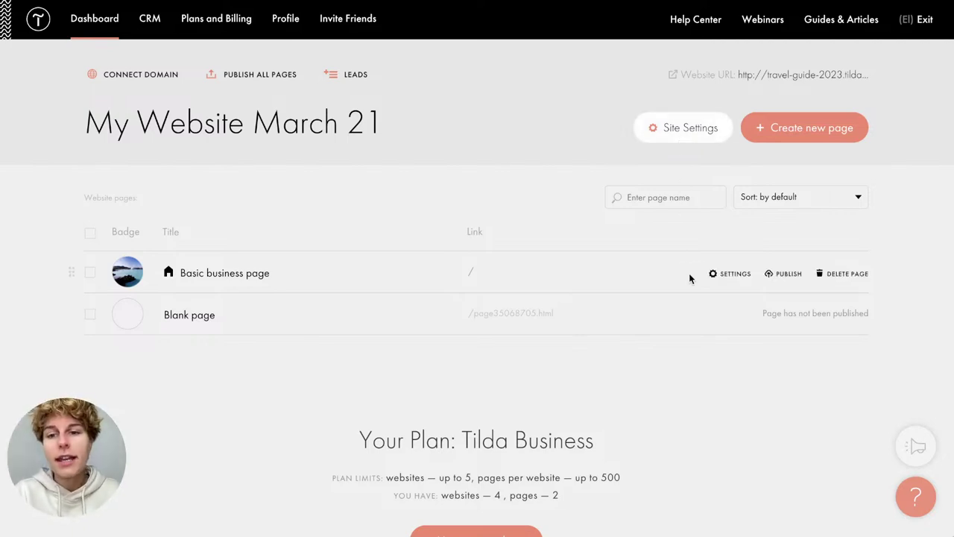
pyautogui.click(727, 276)
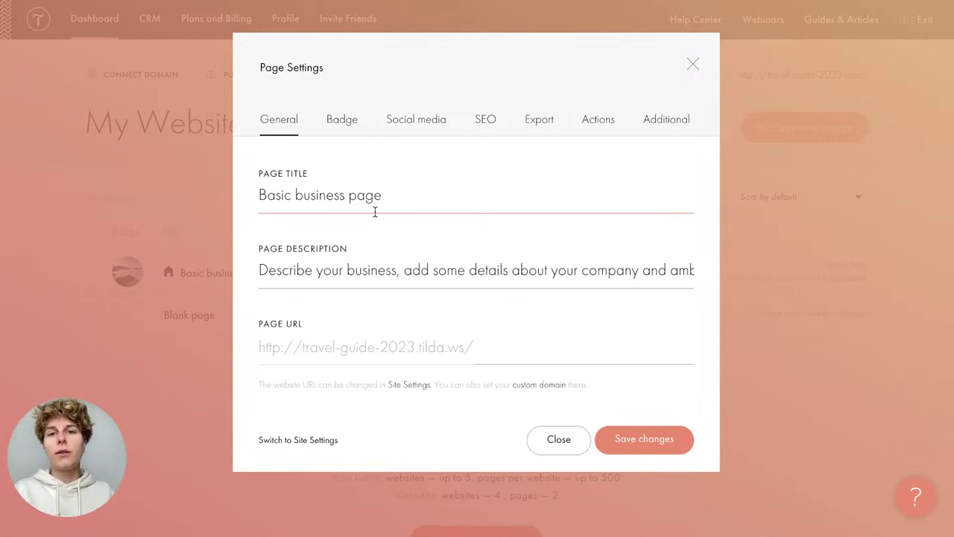
pyautogui.moveTo(403, 207); pyautogui.dragTo(286, 203)
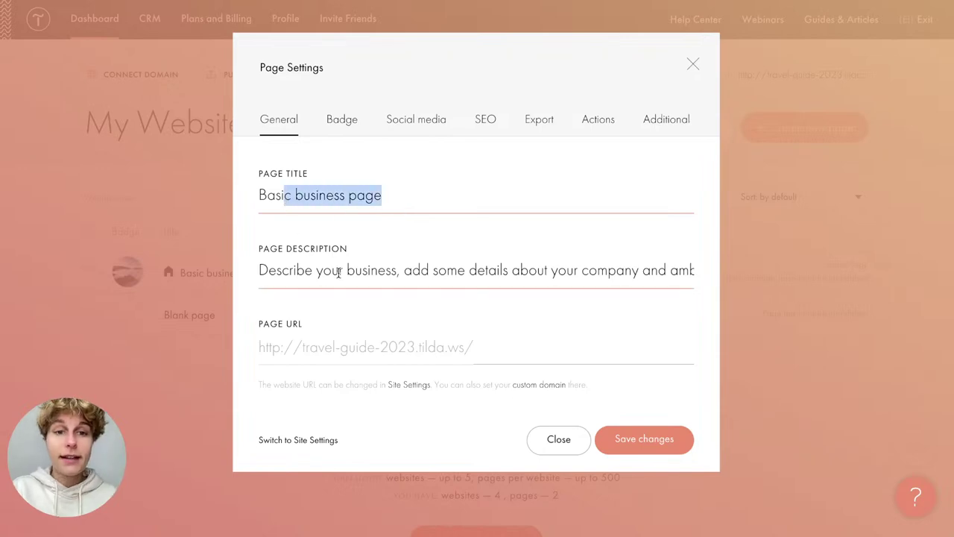
pyautogui.moveTo(340, 272); pyautogui.dragTo(268, 271)
pyautogui.click(512, 348)
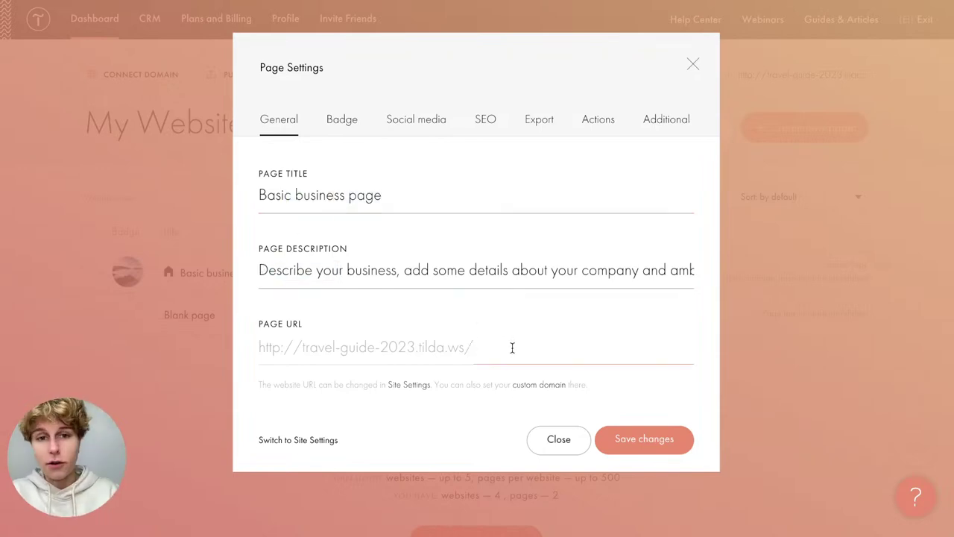
# Examine the page's SEO search results preview, including its title, link and description
pyautogui.click(480, 119)
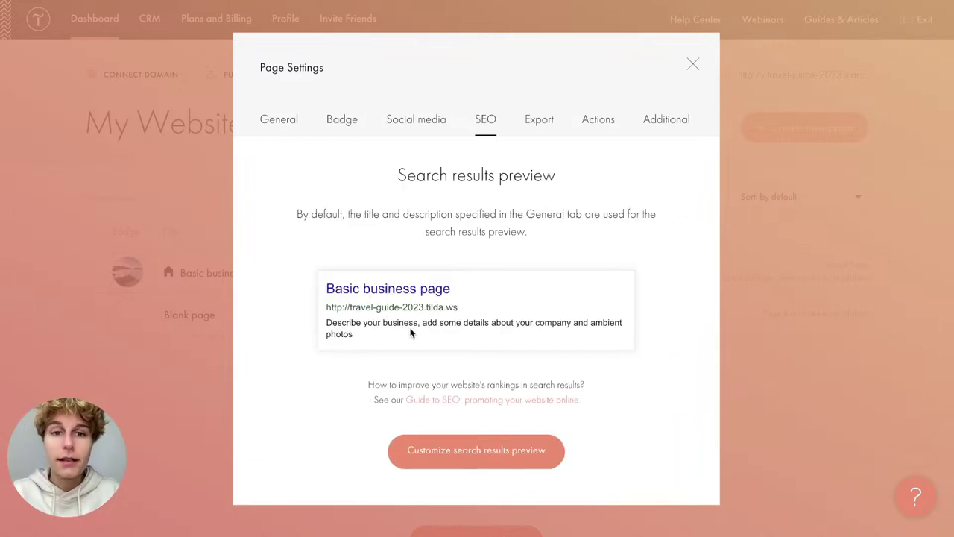
pyautogui.moveTo(450, 289); pyautogui.dragTo(485, 309)
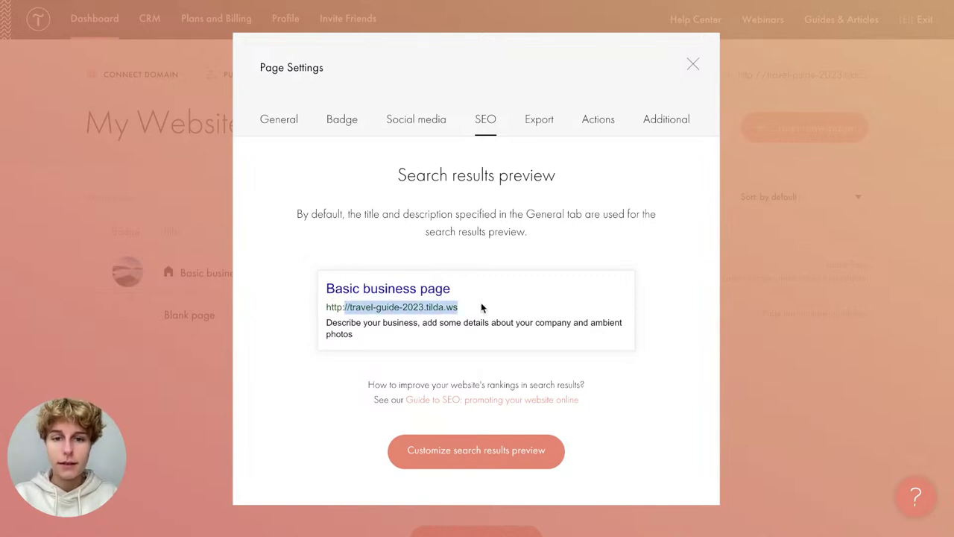
pyautogui.doubleClick(432, 322)
pyautogui.click(434, 319)
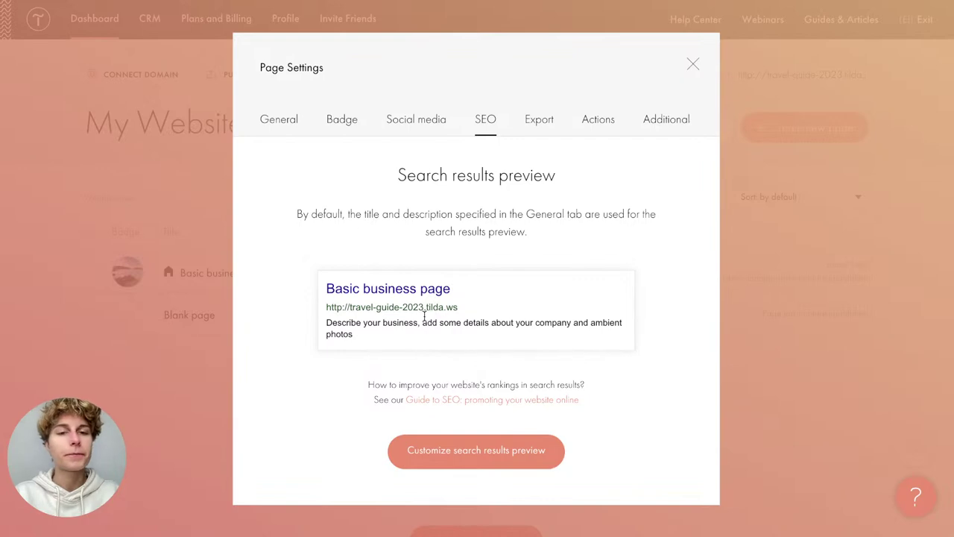
# Examine the page's general fields, current thumbnail image and social share preview in the page settings
pyautogui.click(286, 124)
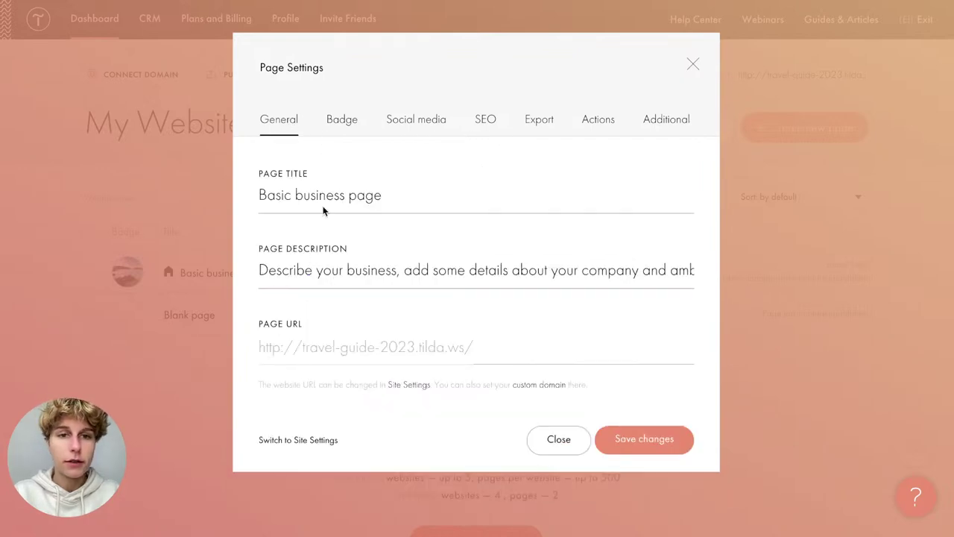
pyautogui.click(335, 126)
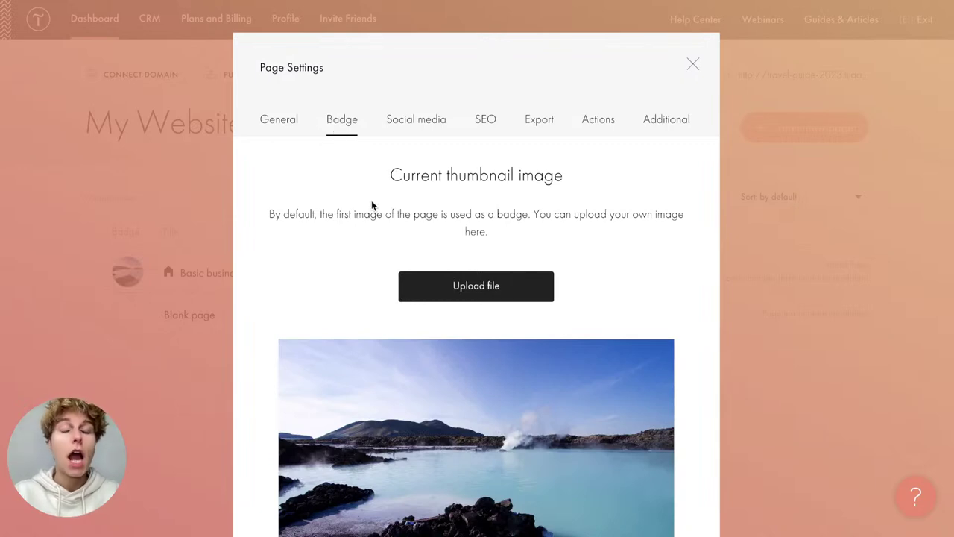
pyautogui.scroll(-1, 371, 201)
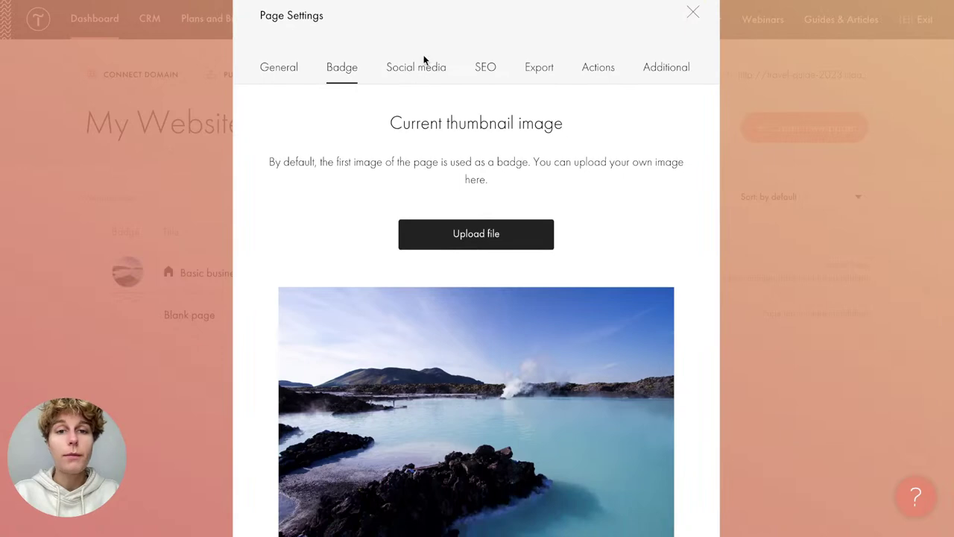
pyautogui.click(417, 67)
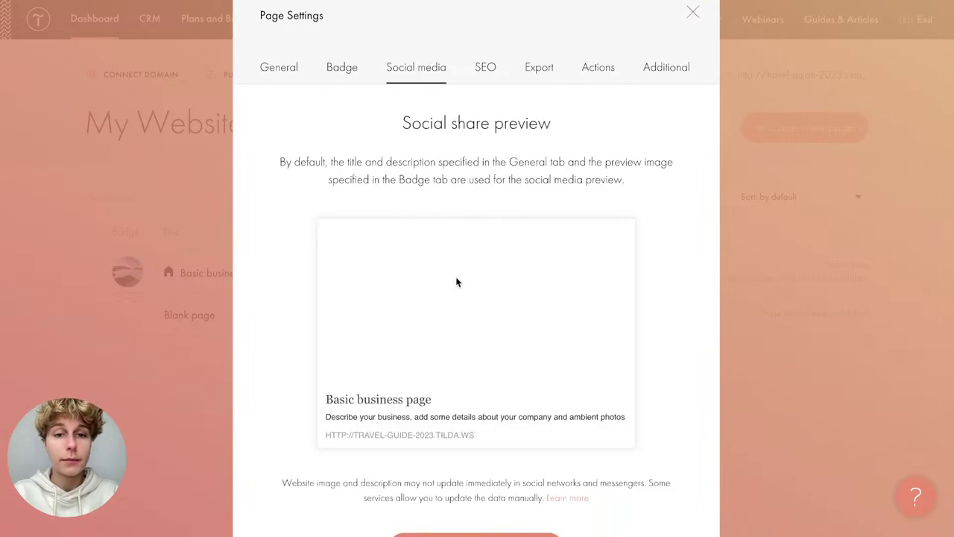
pyautogui.scroll(-1, 456, 282)
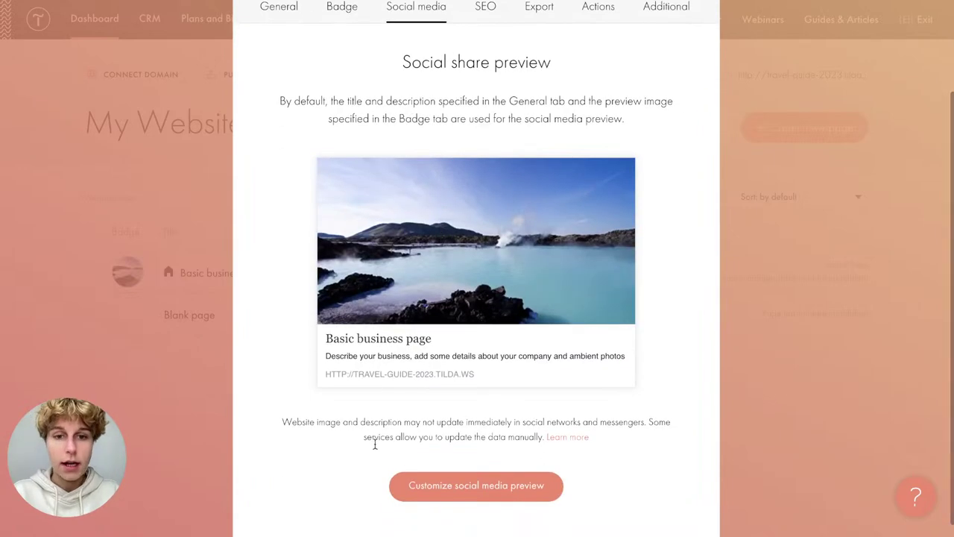
pyautogui.scroll(1, 432, 436)
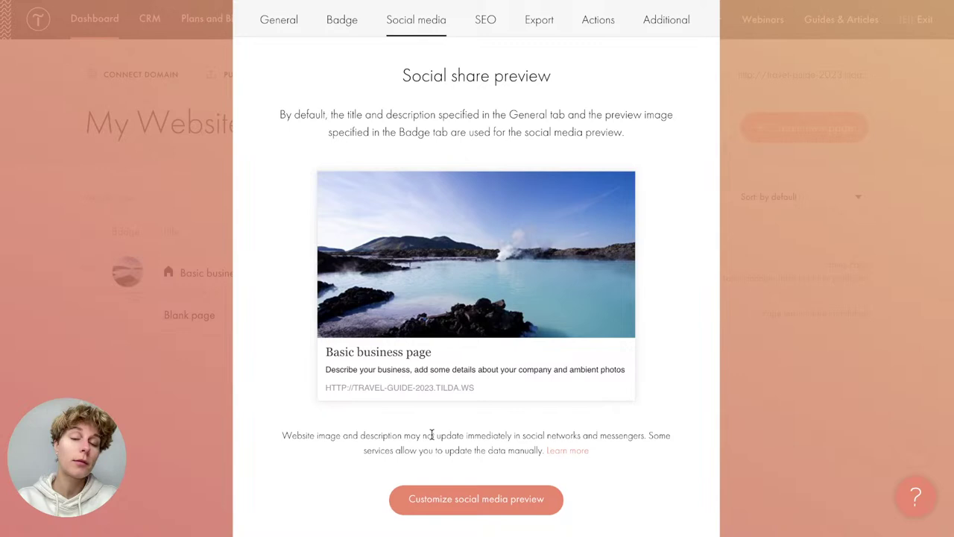
pyautogui.click(343, 23)
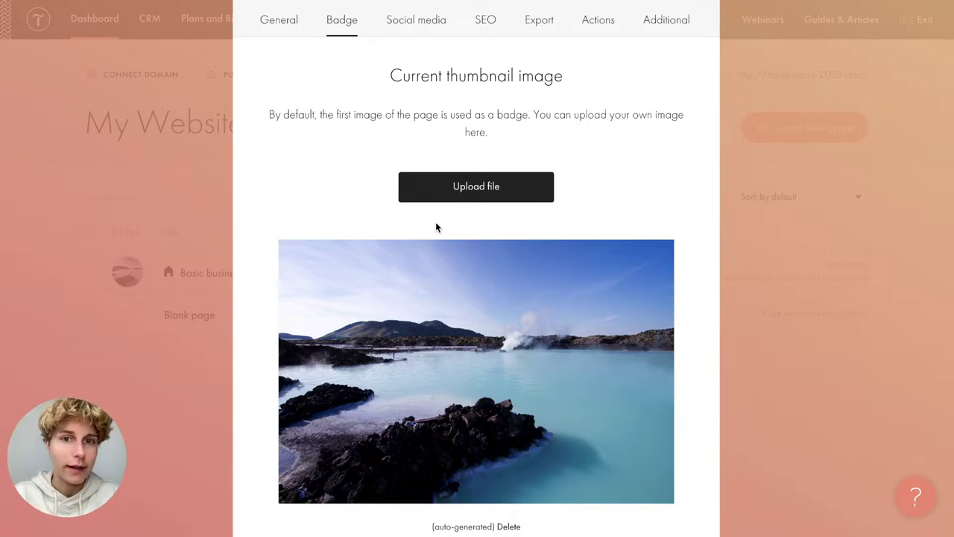
pyautogui.click(402, 24)
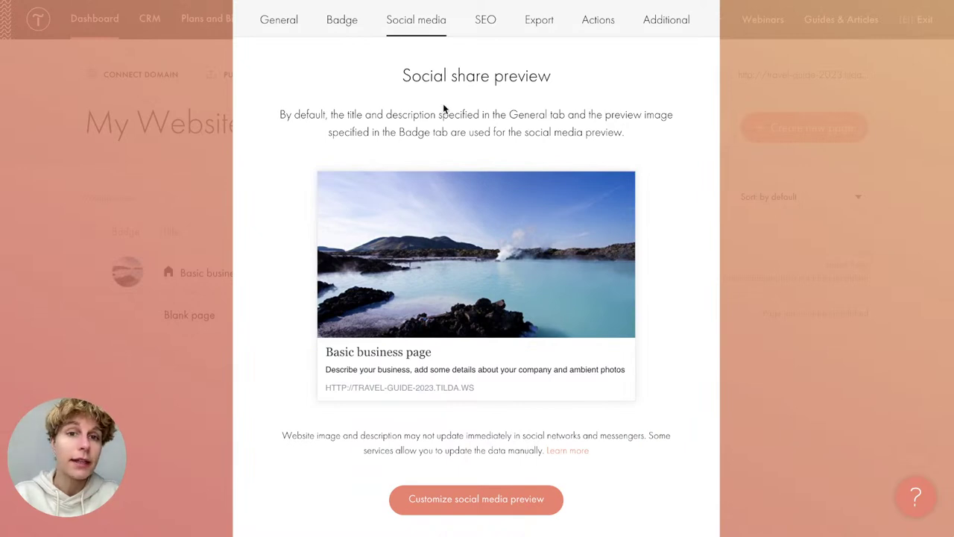
# Open the social media preview customization and examine its title, description, badge image and page URL fields
pyautogui.click(465, 503)
pyautogui.scroll(-3, 465, 503)
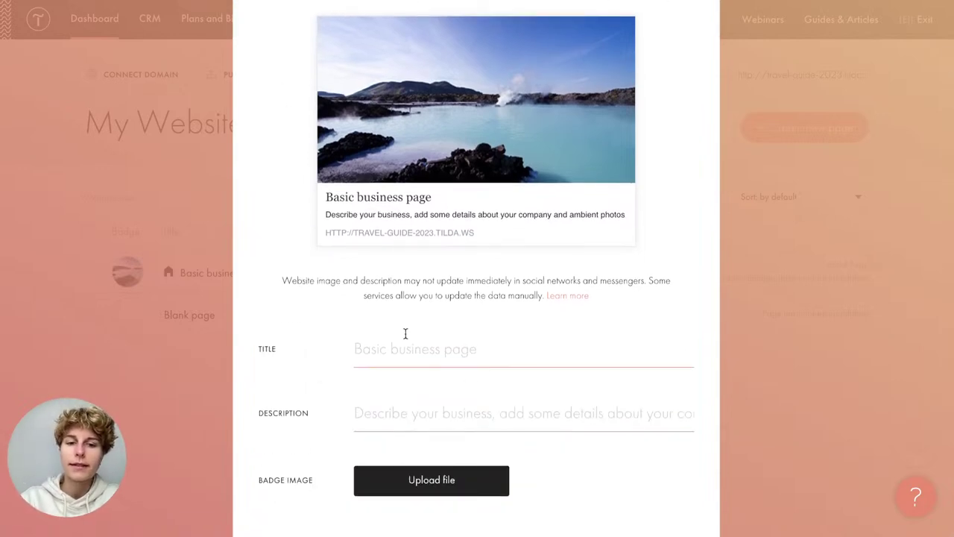
pyautogui.scroll(-1, 387, 418)
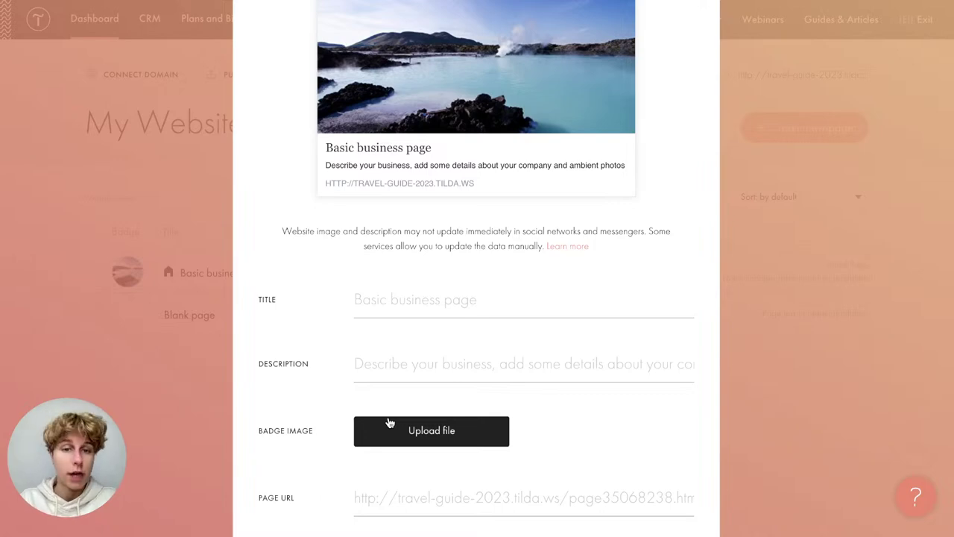
pyautogui.scroll(-4, 387, 422)
pyautogui.scroll(10, 388, 423)
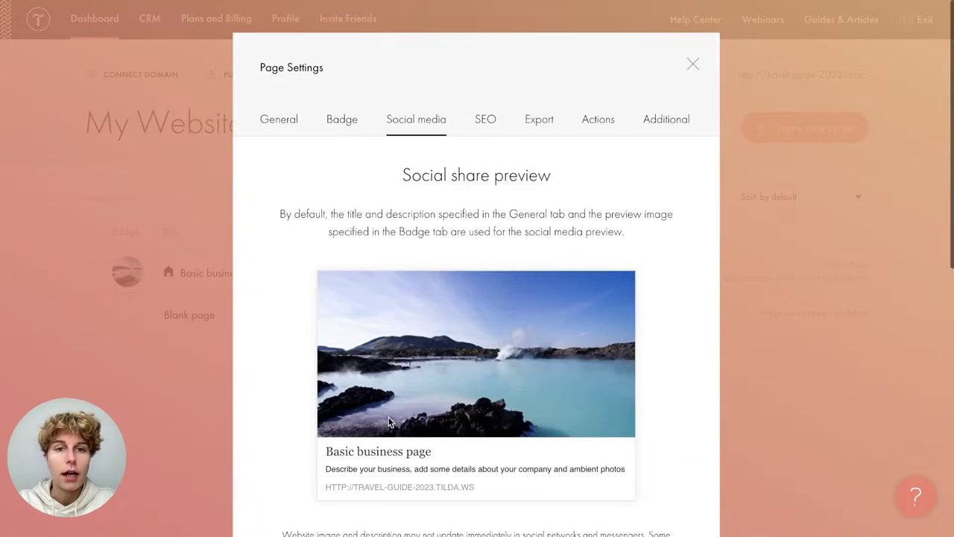
# Open the search results preview customization in the SEO settings and examine its title, description and keywords fields
pyautogui.click(483, 122)
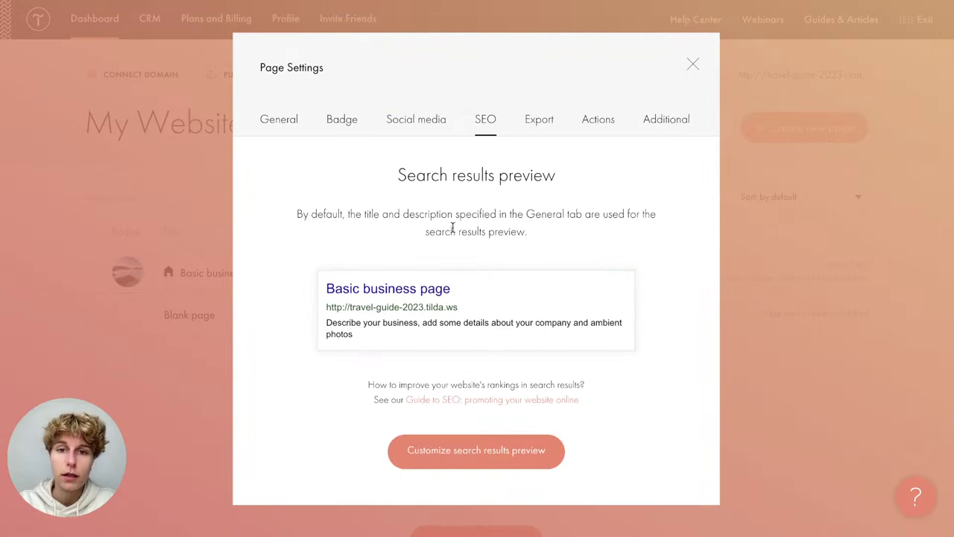
pyautogui.click(495, 453)
pyautogui.scroll(-2, 497, 453)
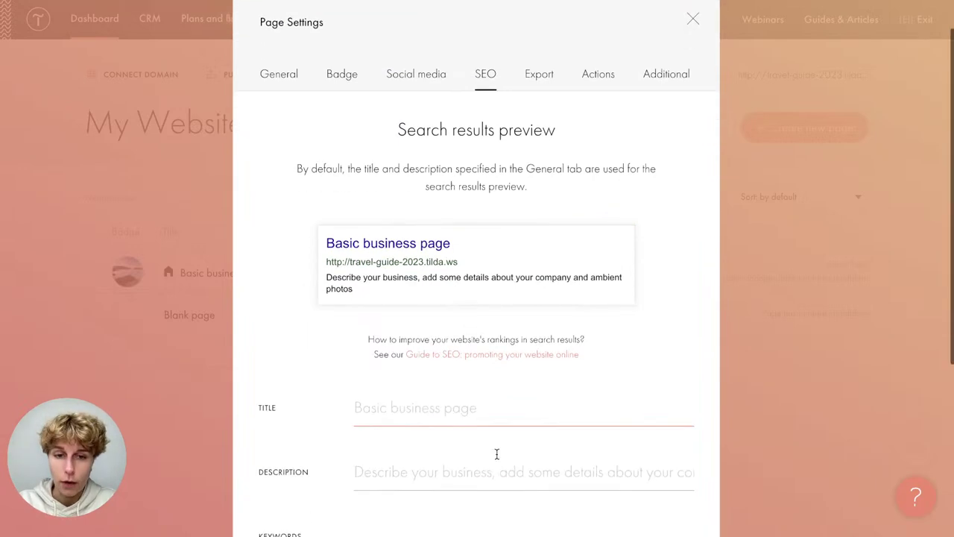
pyautogui.scroll(2, 497, 454)
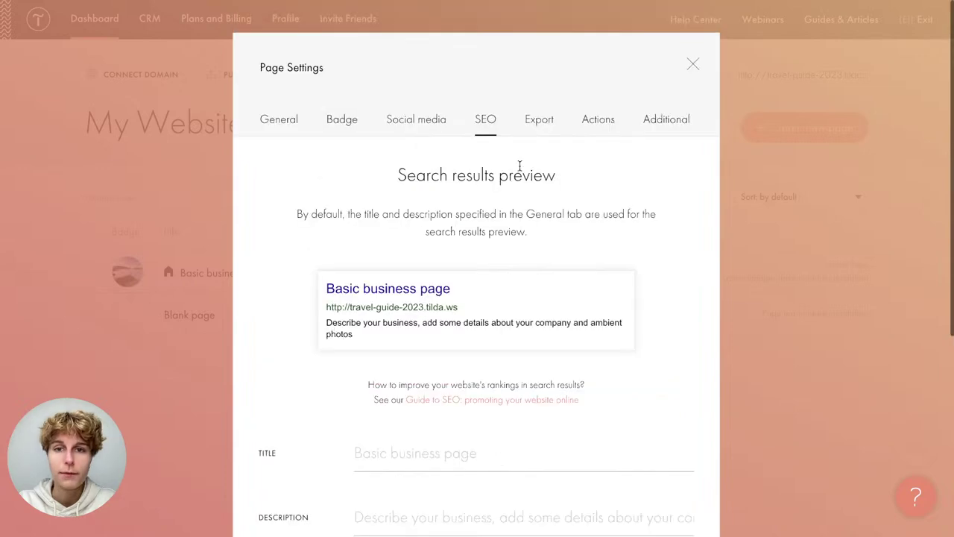
# Examine the page's export options and its transfer, duplicate, delete and move actions
pyautogui.click(534, 120)
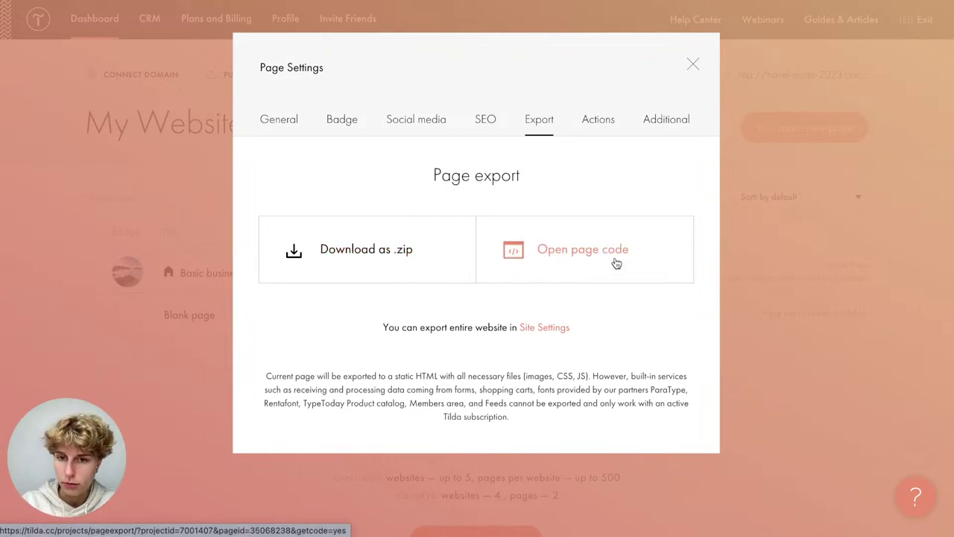
pyautogui.click(598, 119)
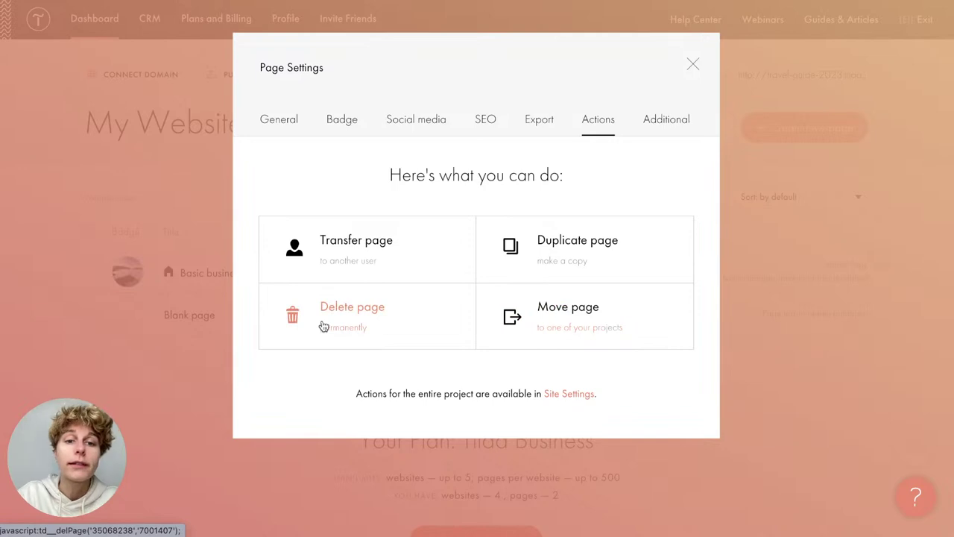
# Review the page's additional settings, from micro animations through page statistics to page password, and save the page settings
pyautogui.click(661, 119)
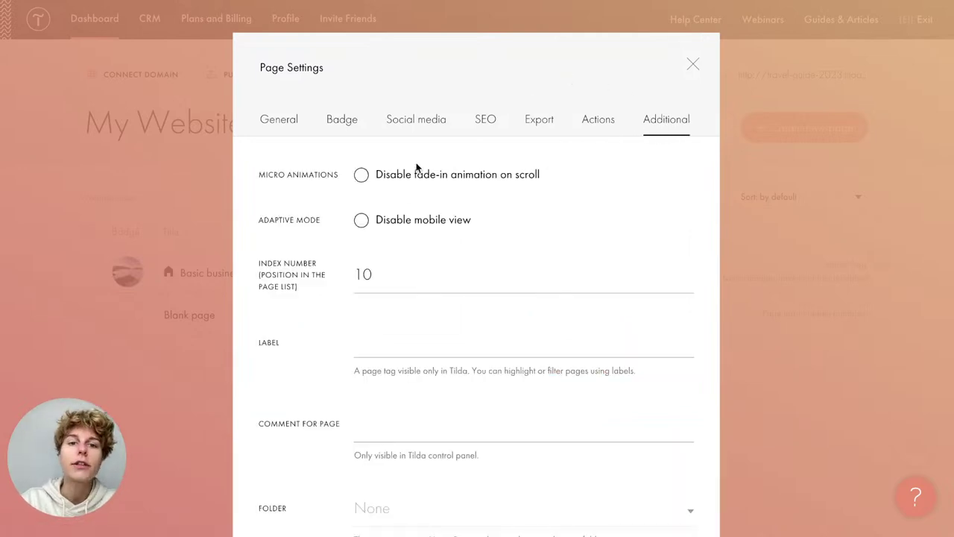
pyautogui.scroll(-2, 416, 167)
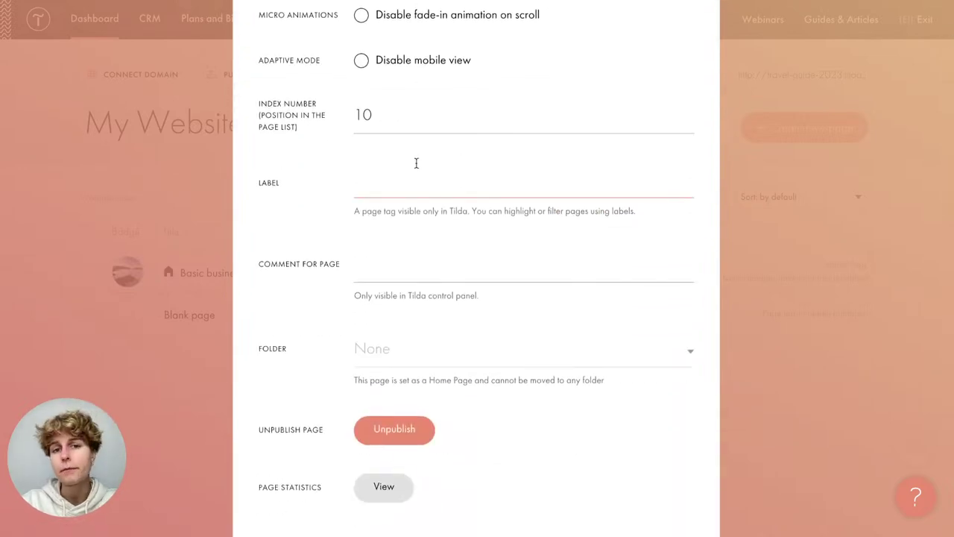
pyautogui.scroll(1, 416, 161)
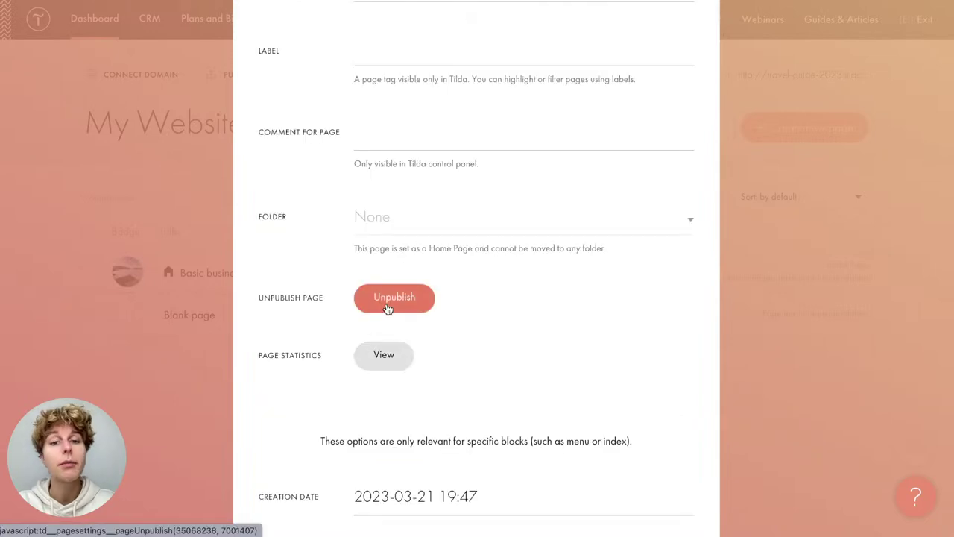
pyautogui.scroll(-1, 388, 308)
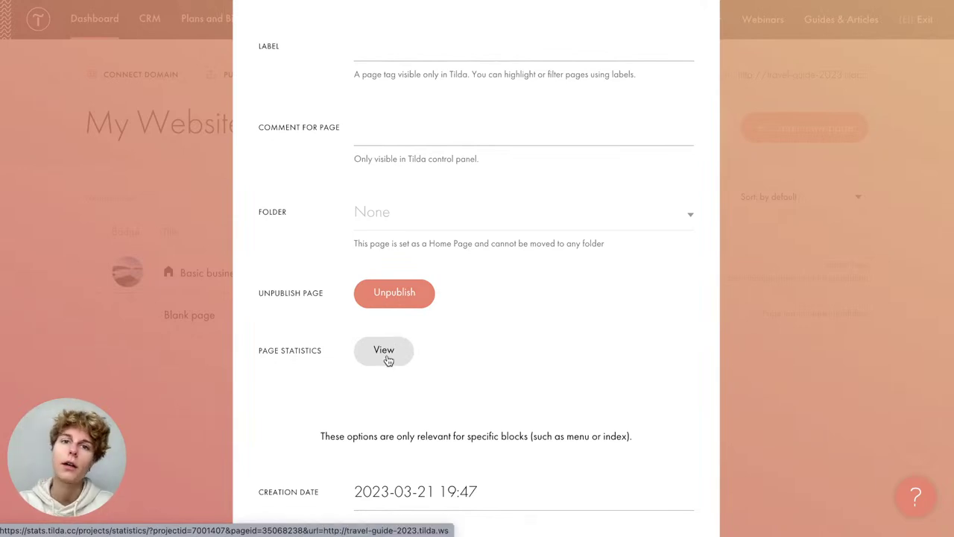
pyautogui.scroll(-5, 388, 360)
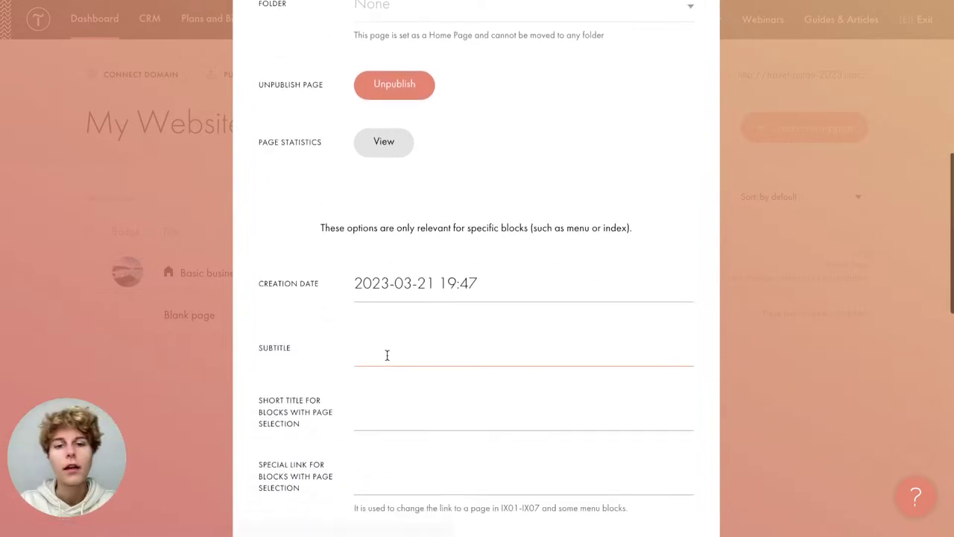
pyautogui.scroll(-7, 387, 360)
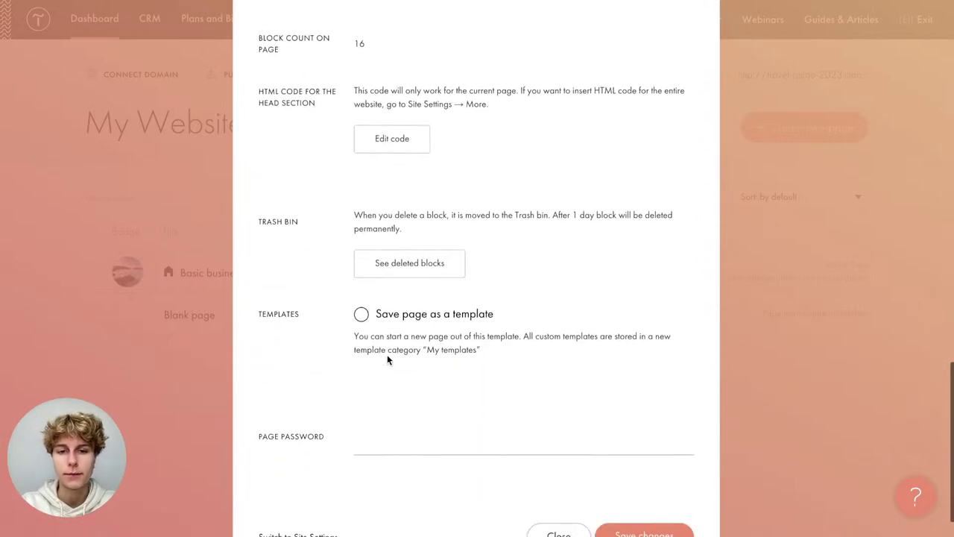
pyautogui.click(644, 501)
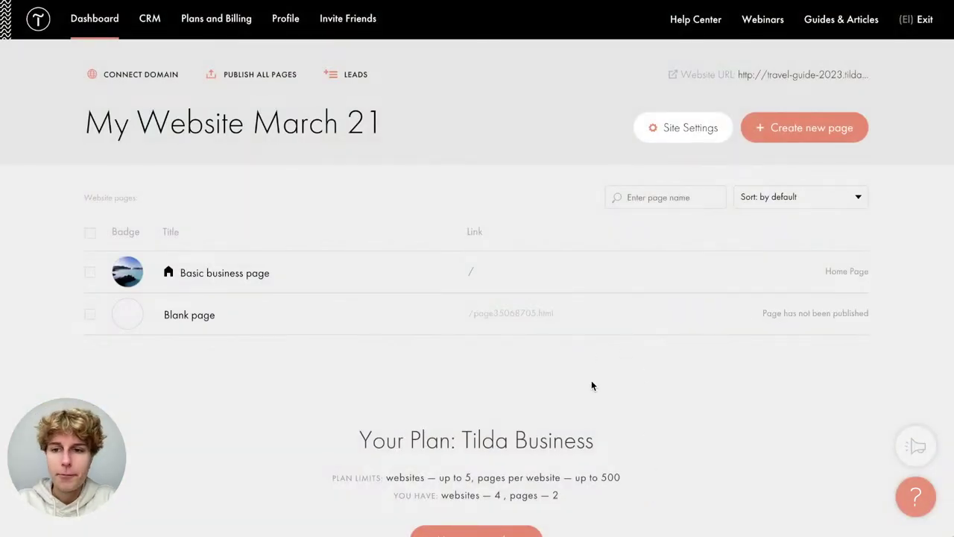
# Publish "Basic business page" from the website's page list and dismiss the public link dialog
pyautogui.click(779, 274)
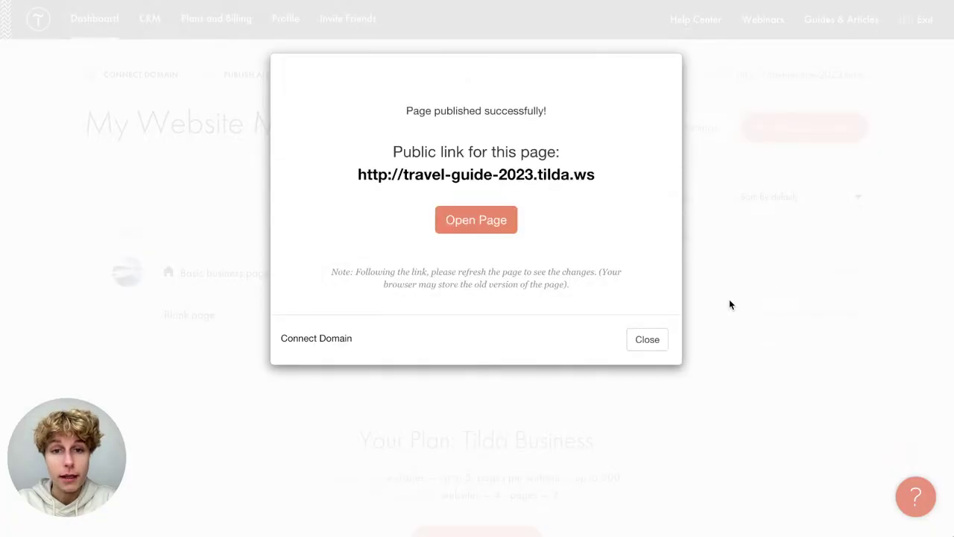
pyautogui.click(648, 340)
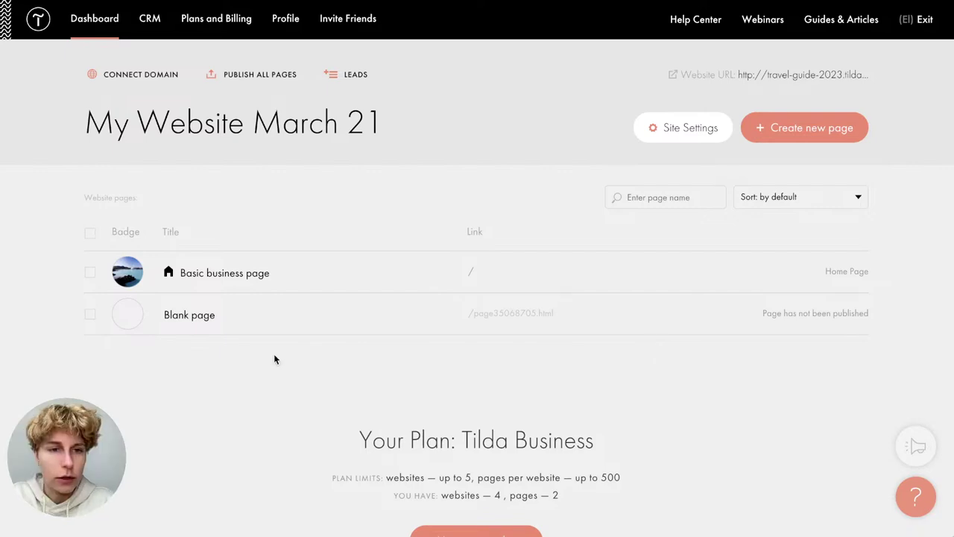
# Open "Blank page" for editing and view its Text block, Zero Block and the block choices at the page's end
pyautogui.click(191, 321)
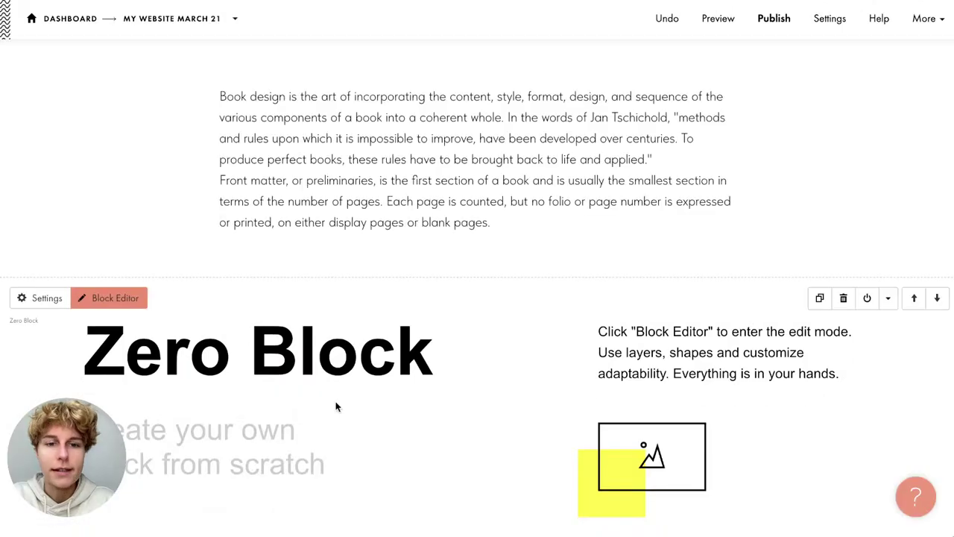
pyautogui.scroll(-8, 336, 407)
pyautogui.scroll(3, 336, 406)
pyautogui.scroll(-2, 336, 407)
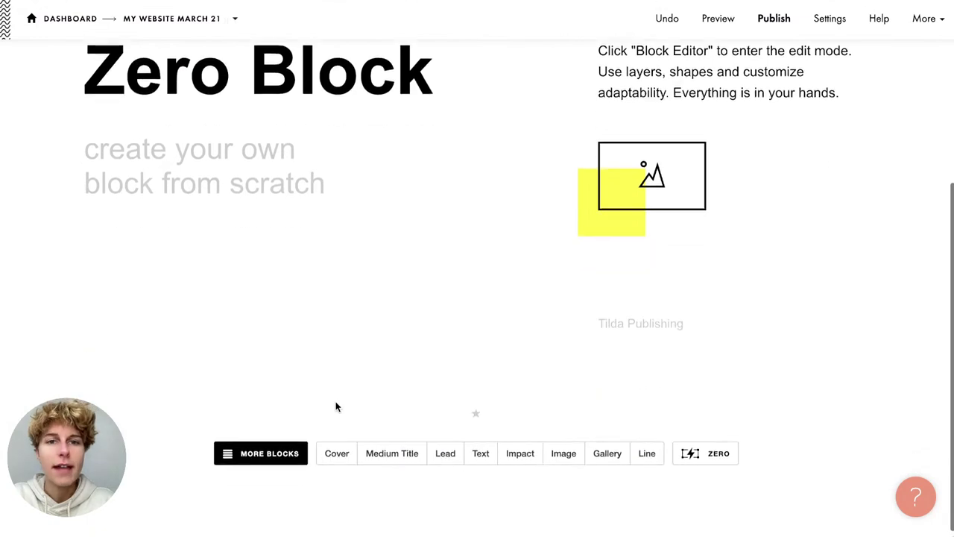
# Browse the block library's About and Image categories and the rest of its category list
pyautogui.scroll(1, 335, 407)
pyautogui.click(258, 492)
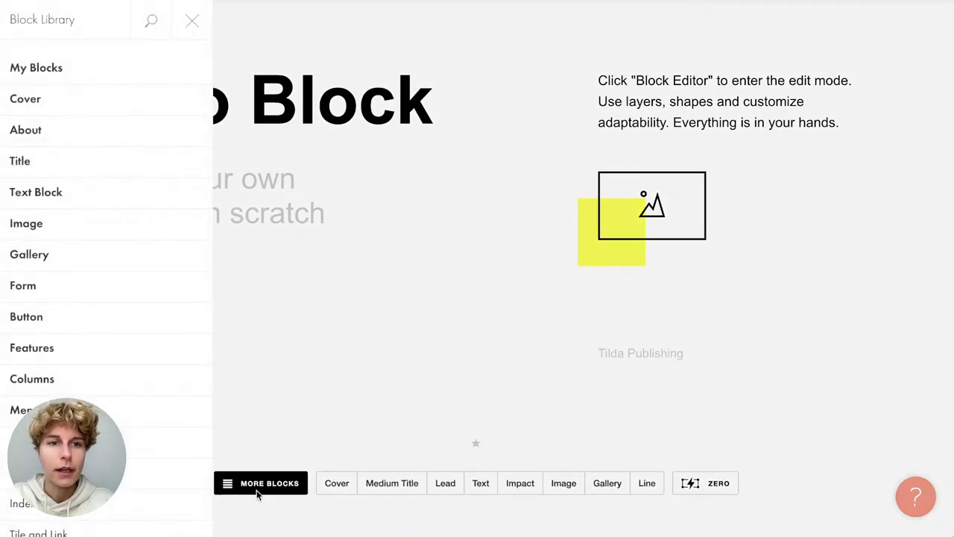
pyautogui.click(55, 140)
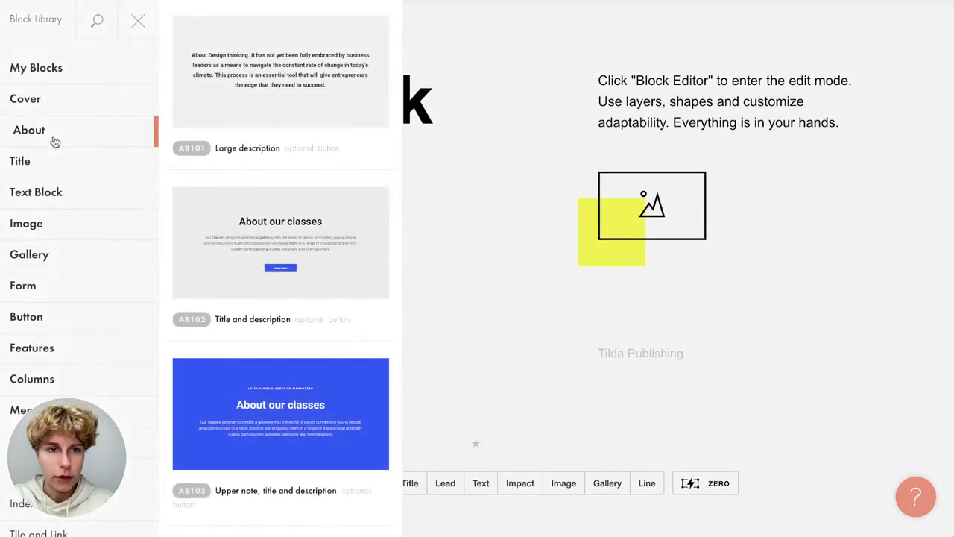
pyautogui.moveTo(58, 198)
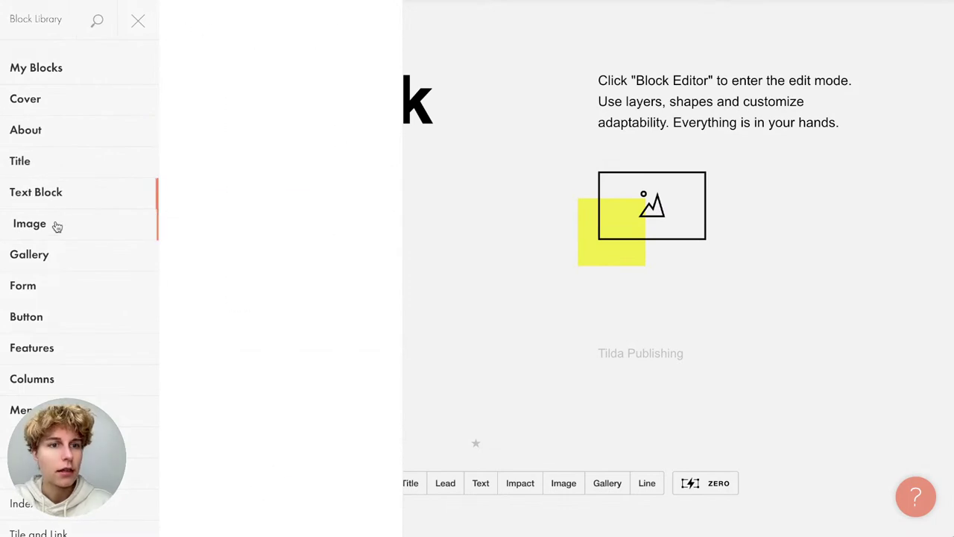
pyautogui.scroll(-7, 234, 317)
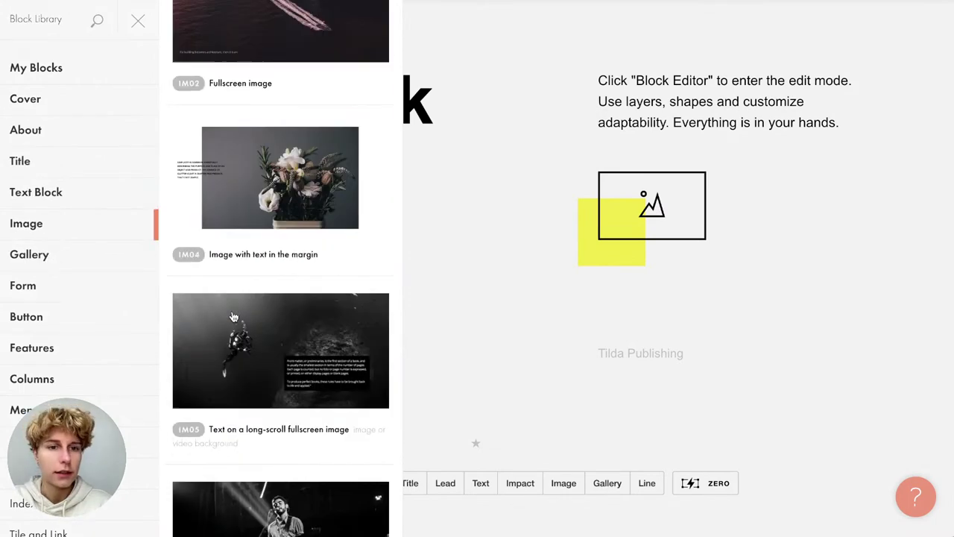
pyautogui.scroll(-7, 234, 317)
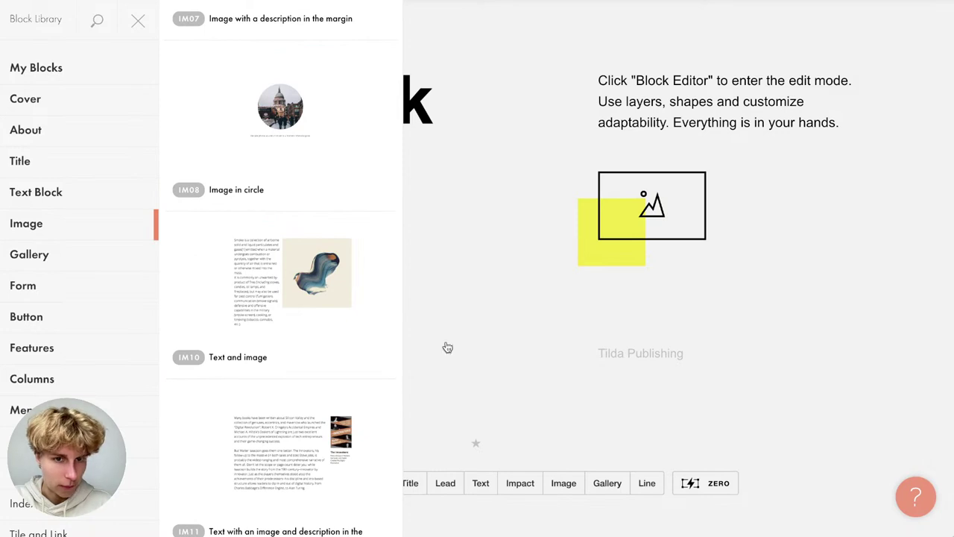
pyautogui.click(515, 345)
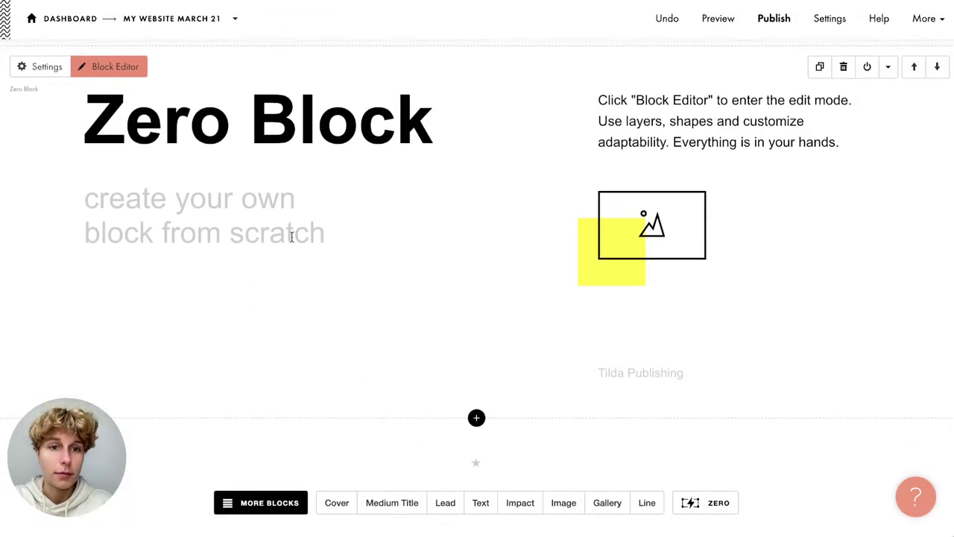
pyautogui.click(273, 494)
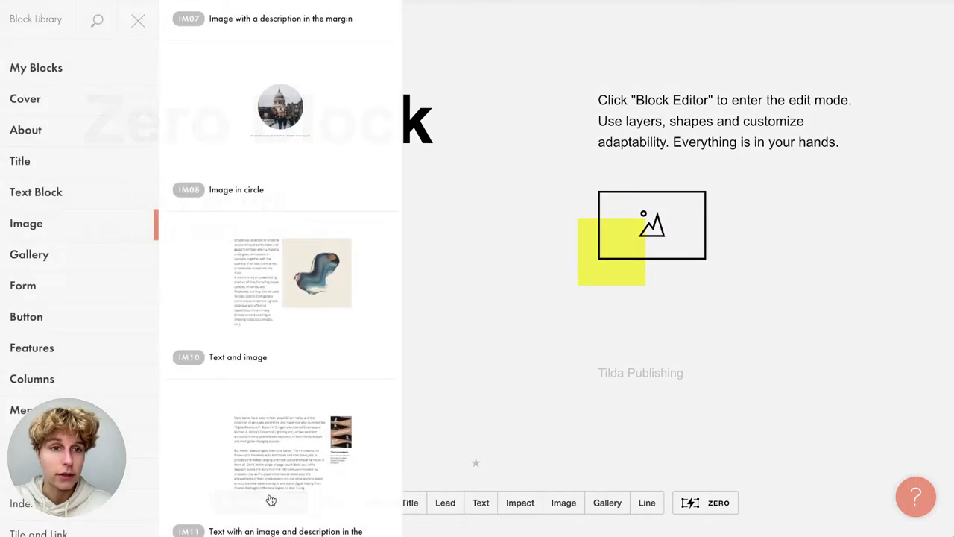
pyautogui.scroll(-7, 68, 239)
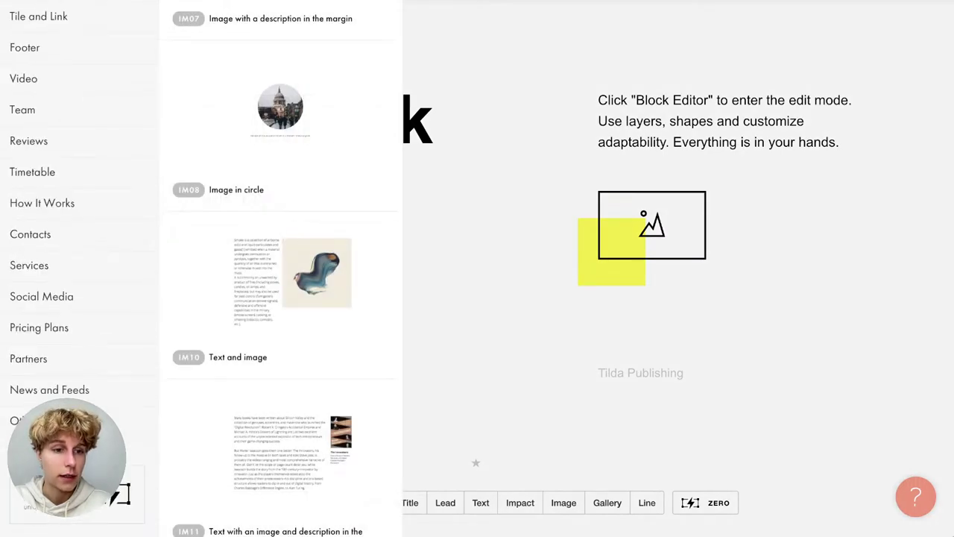
pyautogui.click(571, 451)
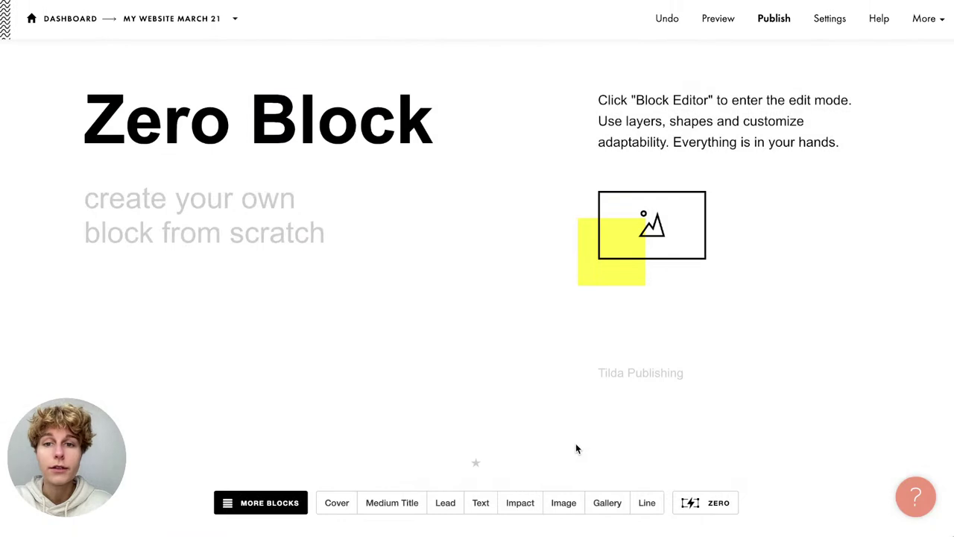
# Review the Zero Block's padding, background color and device visibility settings, and close them without changes
pyautogui.scroll(-1, 582, 451)
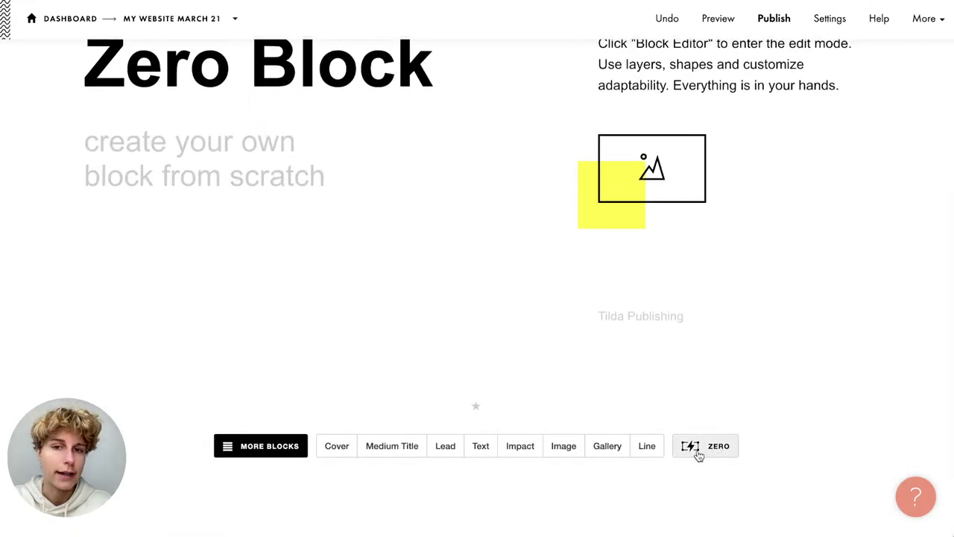
pyautogui.click(699, 451)
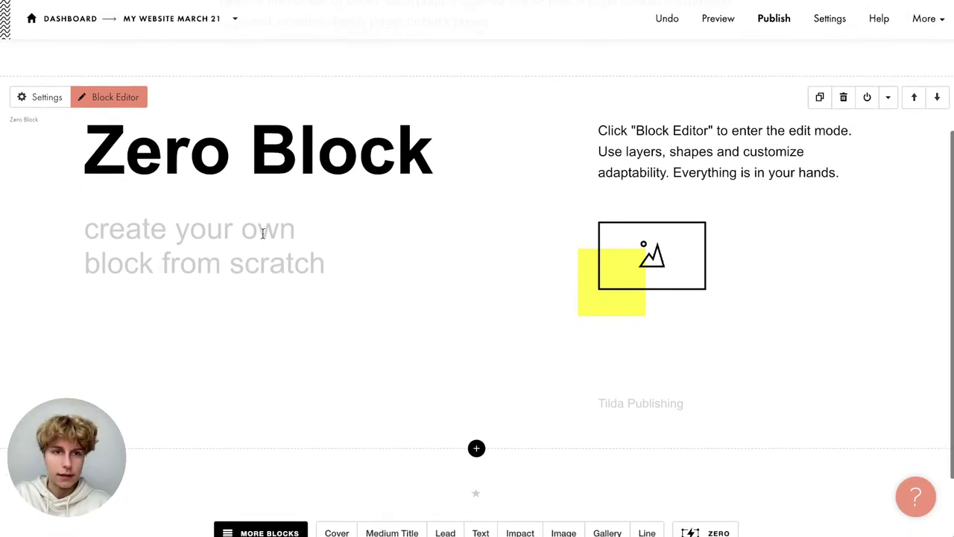
pyautogui.scroll(-1, 288, 158)
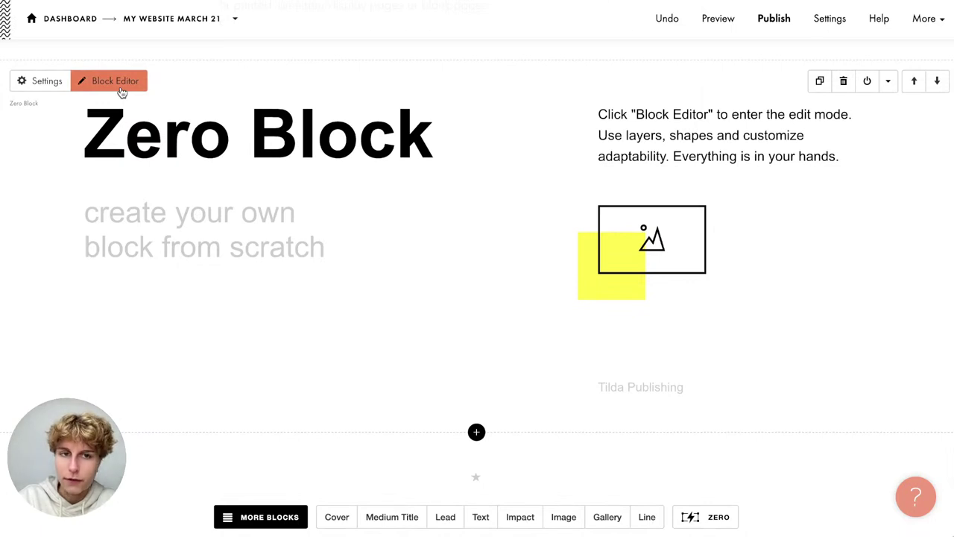
pyautogui.click(46, 82)
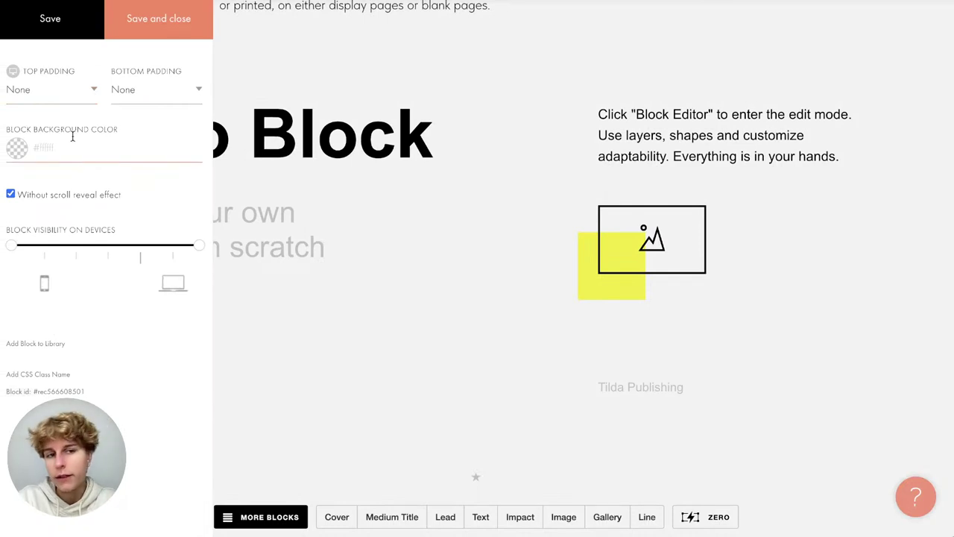
pyautogui.click(371, 215)
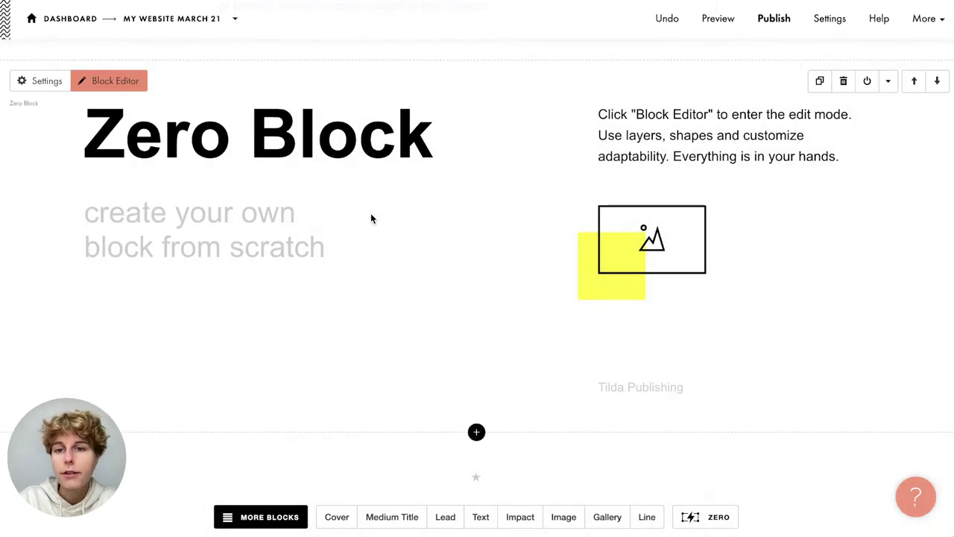
# Open the Zero Block for editing, dismiss the artboard settings and zoom out to 61% so the whole artboard is in view
pyautogui.click(131, 93)
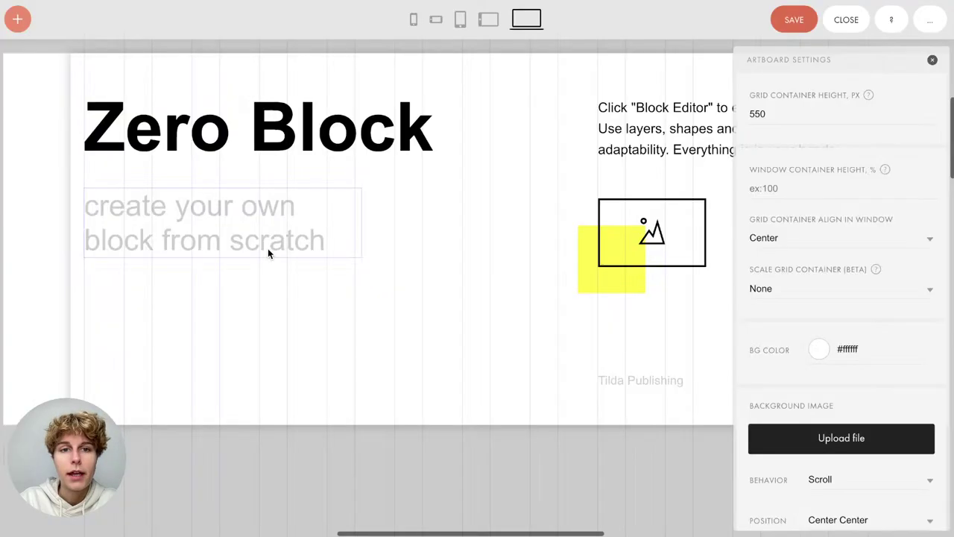
pyautogui.click(932, 61)
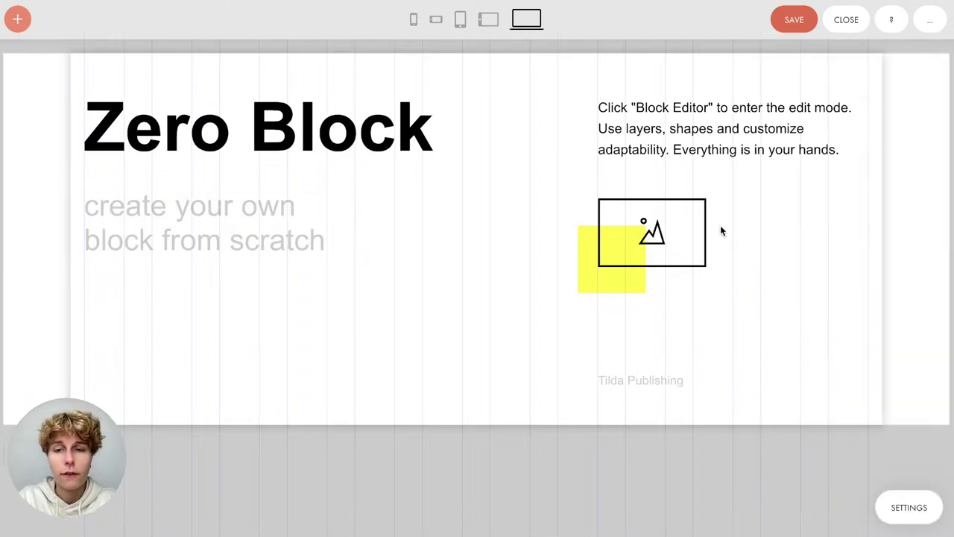
pyautogui.scroll(2, 720, 231)
pyautogui.scroll(-3, 720, 231)
pyautogui.scroll(-2, 721, 231)
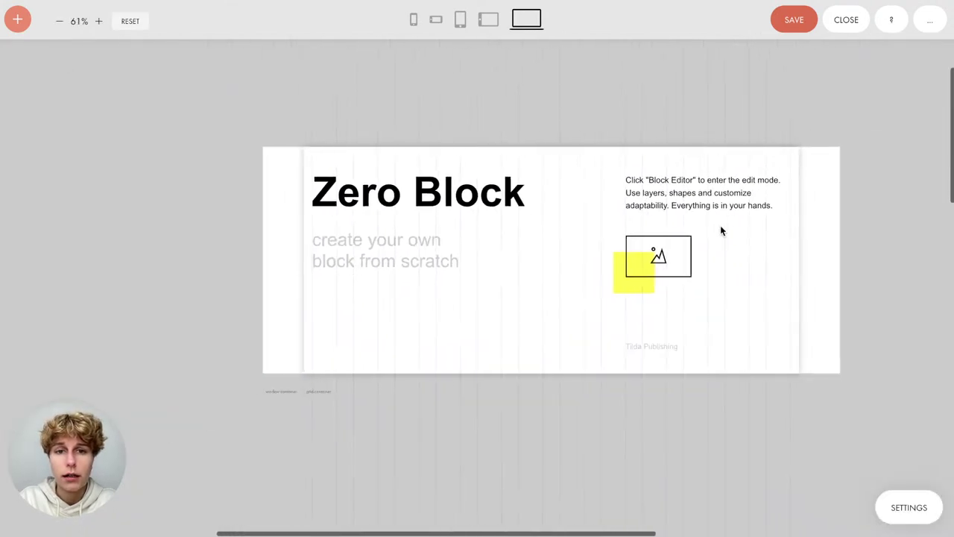
pyautogui.hscroll(2, 721, 231)
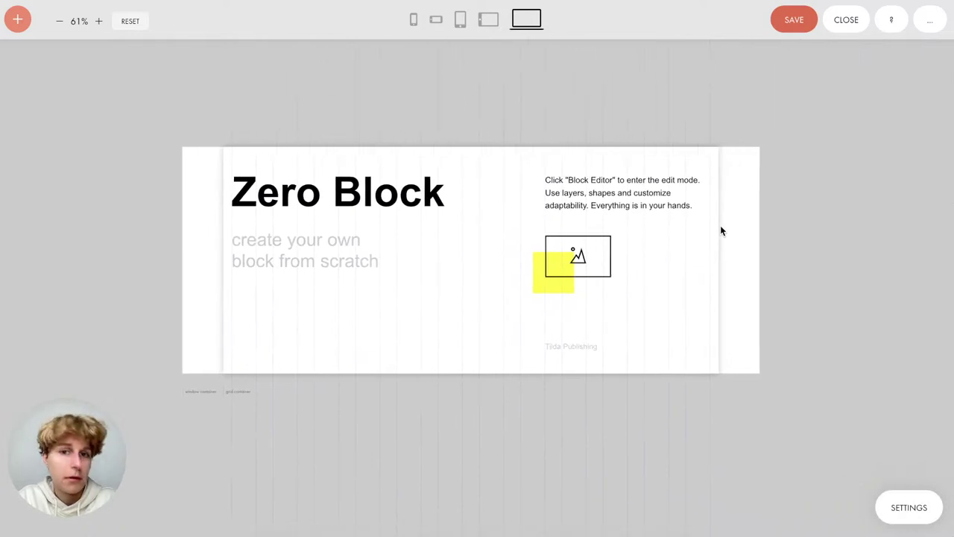
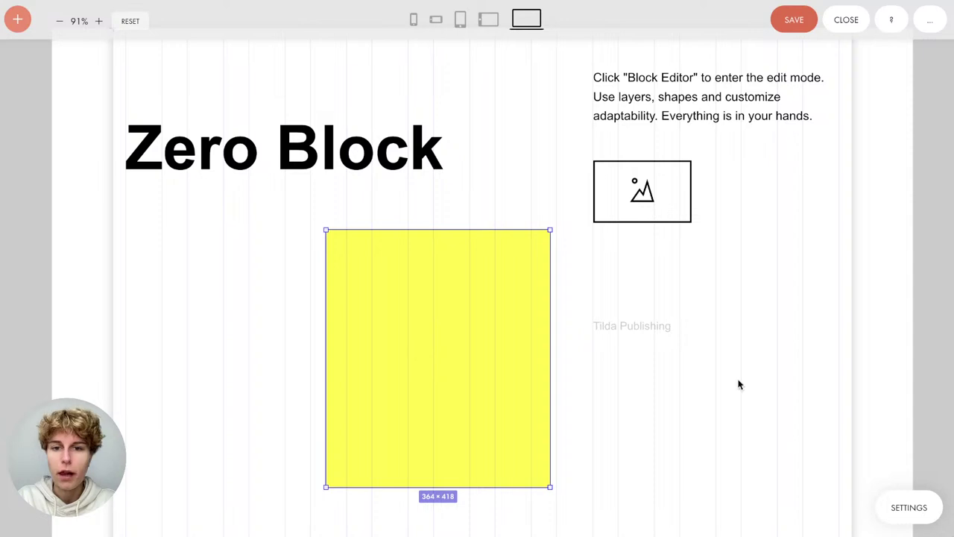
# Move the yellow rectangle to about X 380, Y 302 and narrow it to about 349 px
pyautogui.moveTo(418, 322); pyautogui.dragTo(440, 306)
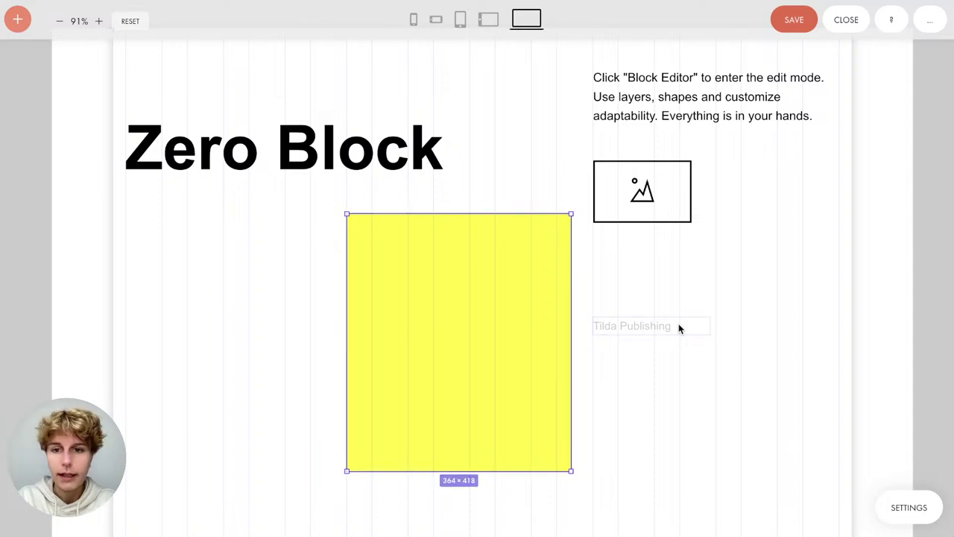
pyautogui.click(909, 509)
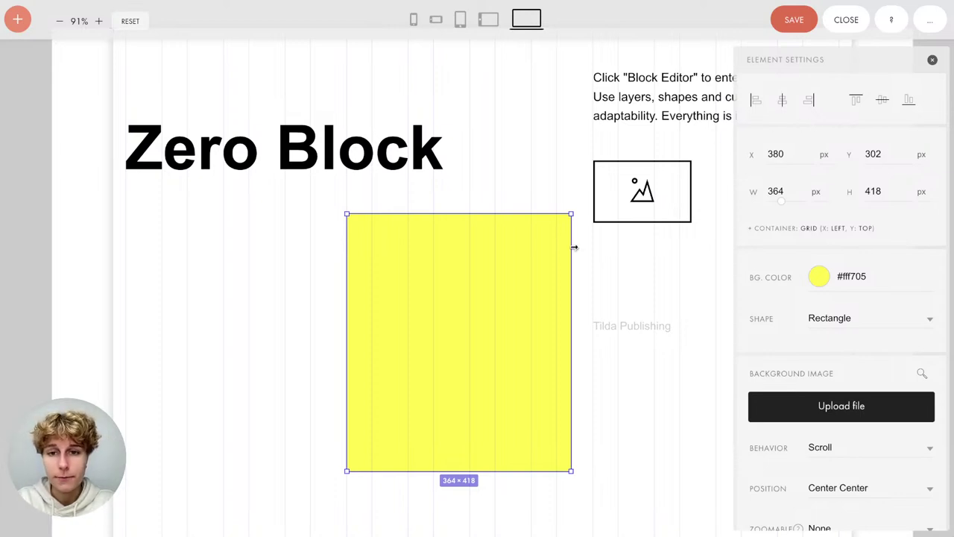
pyautogui.moveTo(574, 247); pyautogui.dragTo(561, 247)
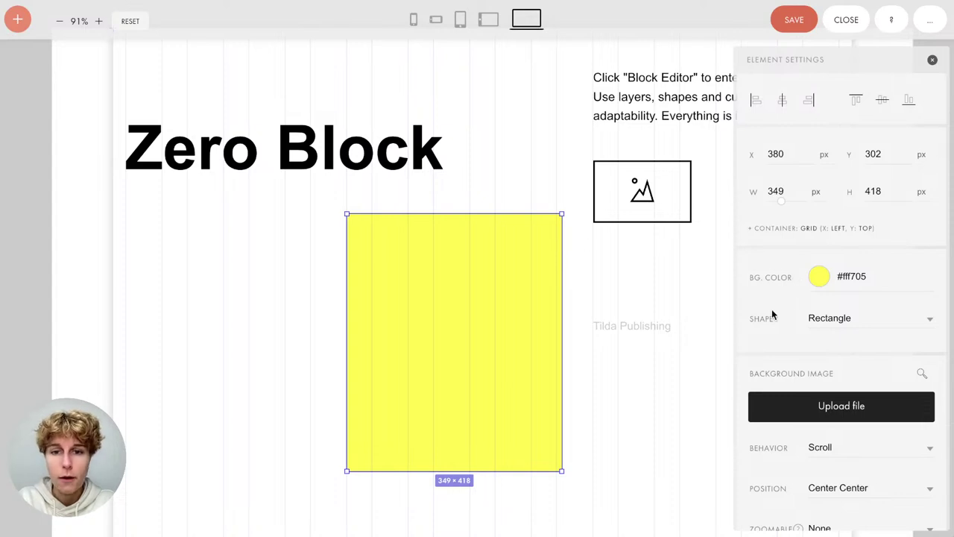
# Try the Circle shape on the yellow rectangle and settle on the Line shape
pyautogui.click(829, 318)
pyautogui.click(830, 332)
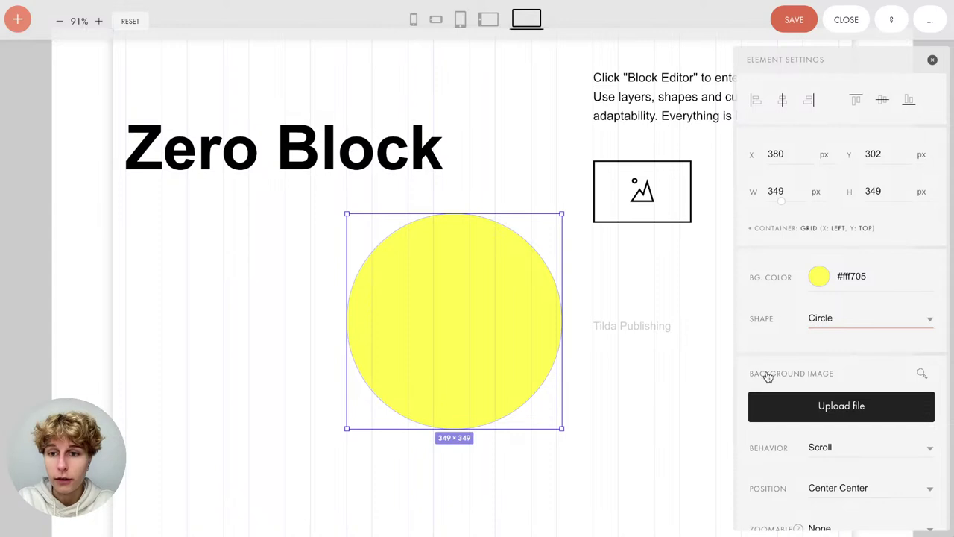
pyautogui.click(829, 318)
pyautogui.click(829, 333)
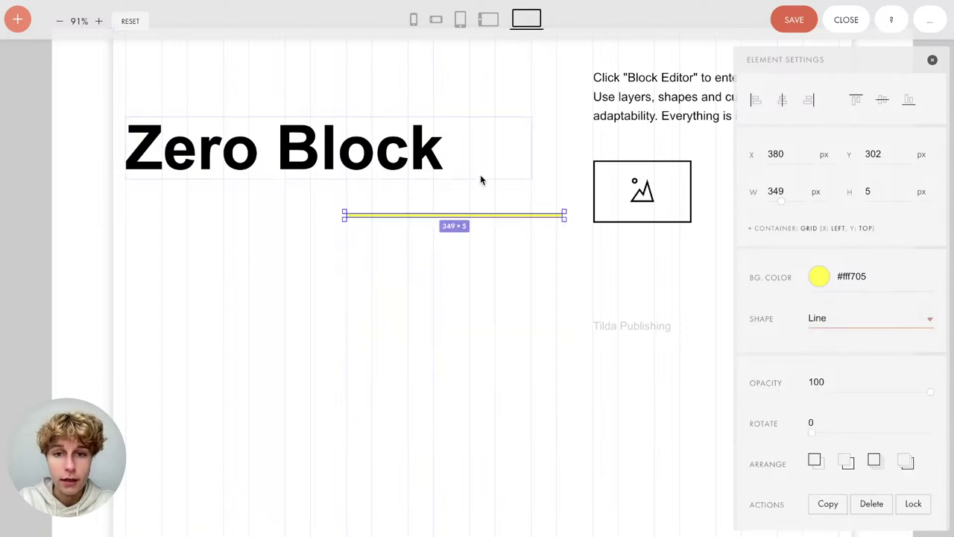
# Change the line's background color to blue #2100f5 and set its opacity to 65
pyautogui.click(821, 276)
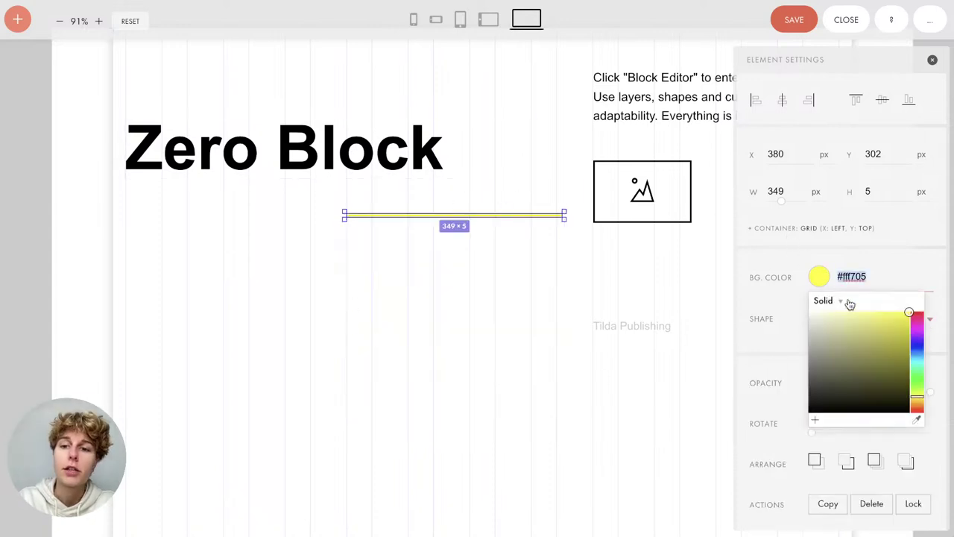
pyautogui.click(918, 341)
pyautogui.click(886, 261)
pyautogui.scroll(-5, 820, 298)
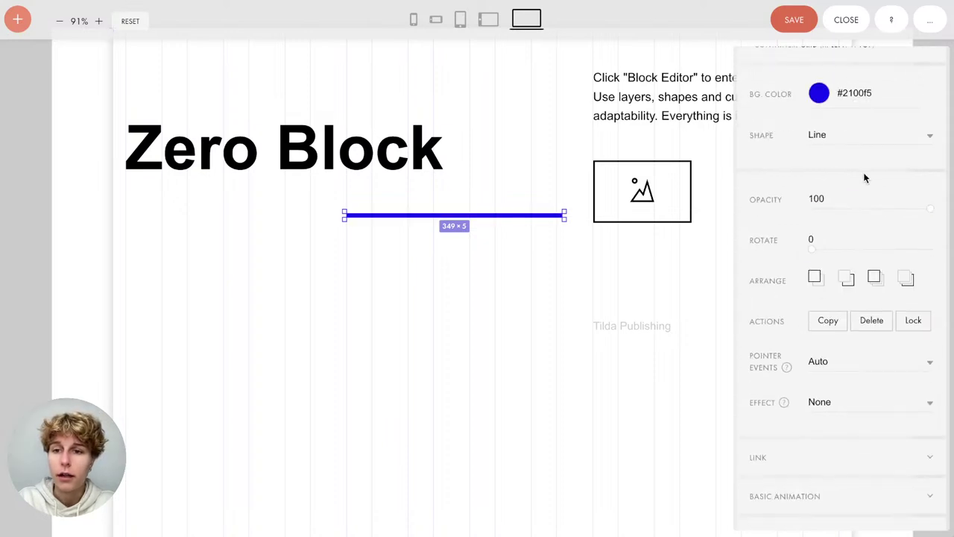
pyautogui.click(888, 210)
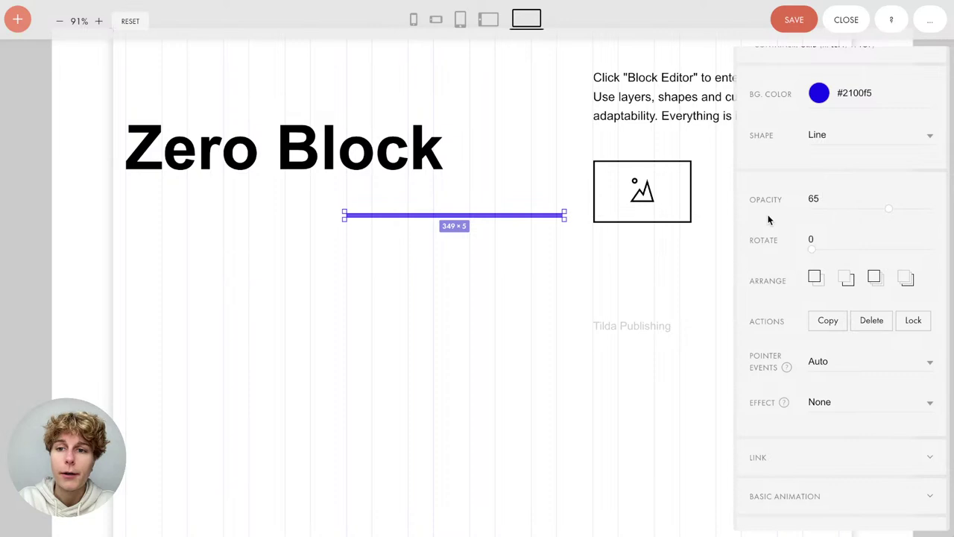
# Move the placeholder image below the line, to about X 420, Y 445
pyautogui.click(613, 192)
pyautogui.moveTo(613, 193); pyautogui.dragTo(397, 338)
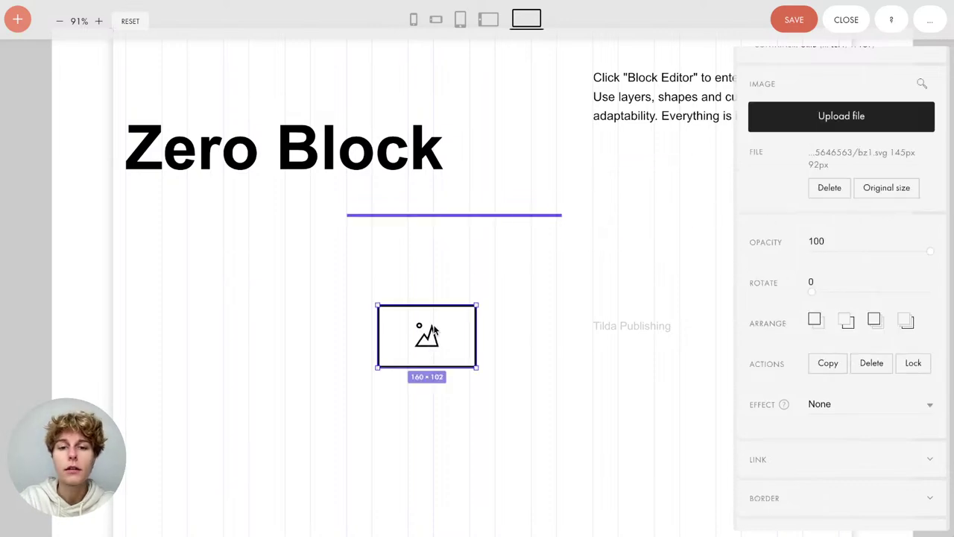
pyautogui.moveTo(432, 329); pyautogui.dragTo(426, 327)
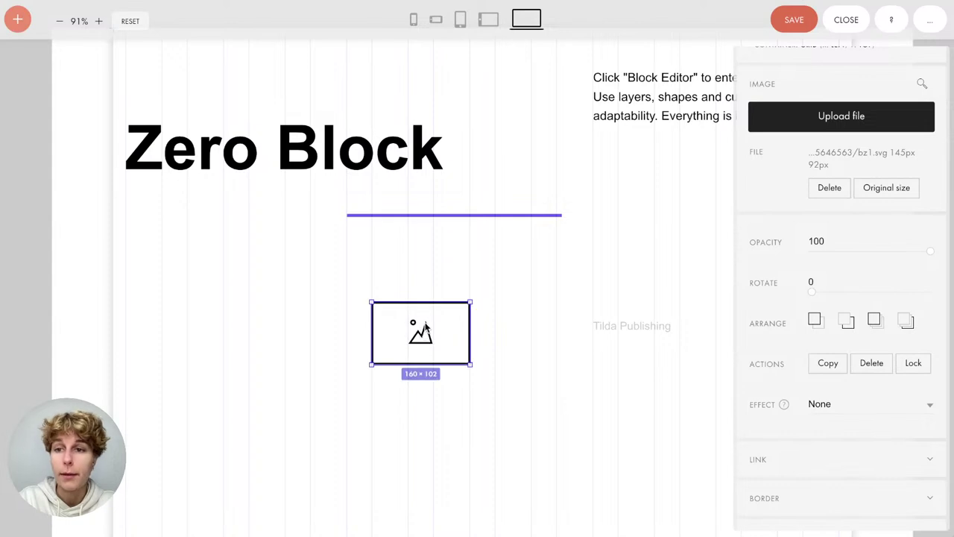
# Upload a file from the computer as the new picture for the placeholder image
pyautogui.scroll(3, 775, 185)
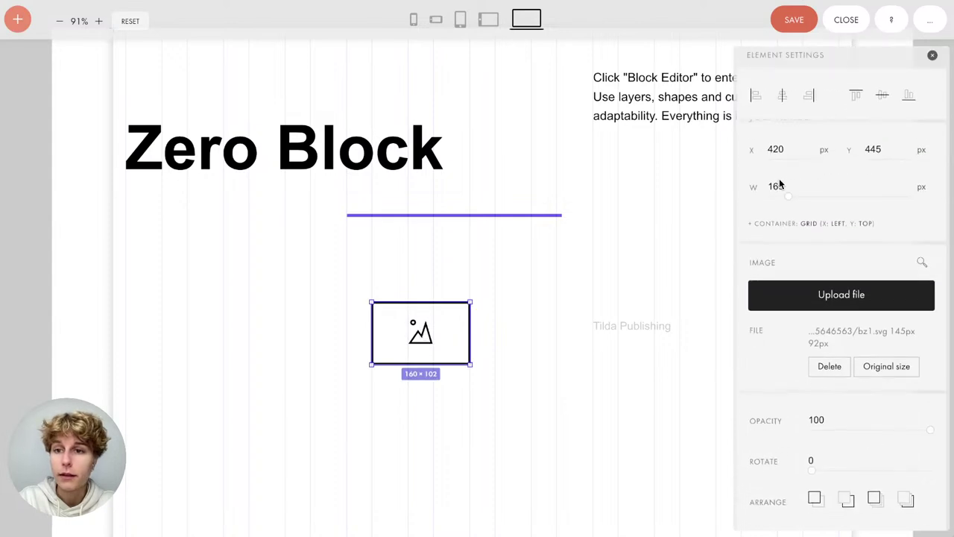
pyautogui.click(853, 300)
pyautogui.moveTo(723, 536)
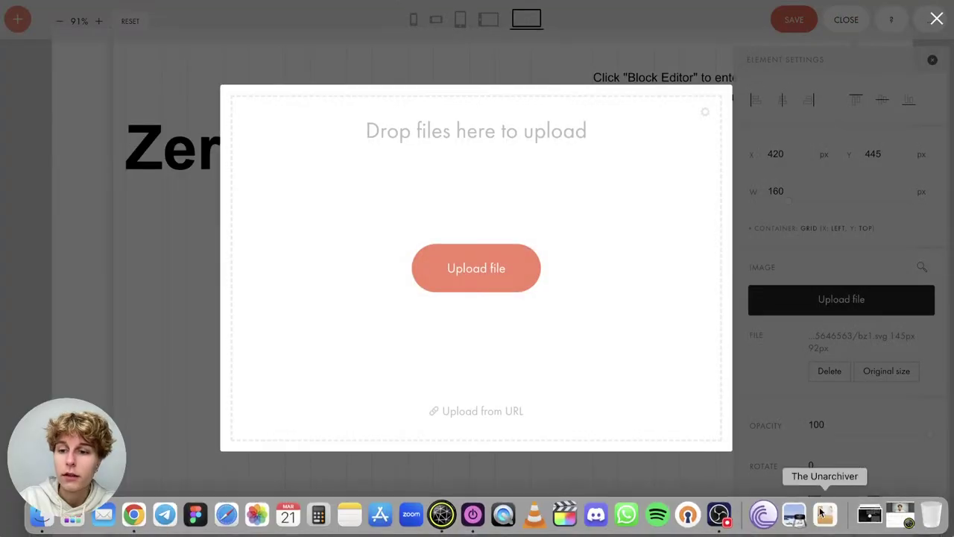
pyautogui.click(869, 515)
pyautogui.moveTo(904, 248); pyautogui.dragTo(574, 246)
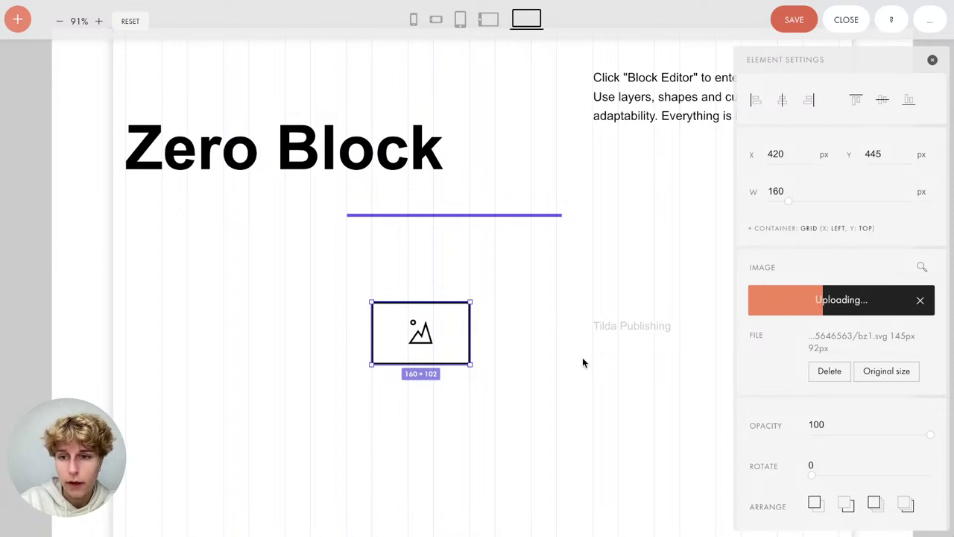
# Delete the "Tilda Publishing" text and the "Block Editor" instruction paragraph from the artboard
pyautogui.click(612, 325)
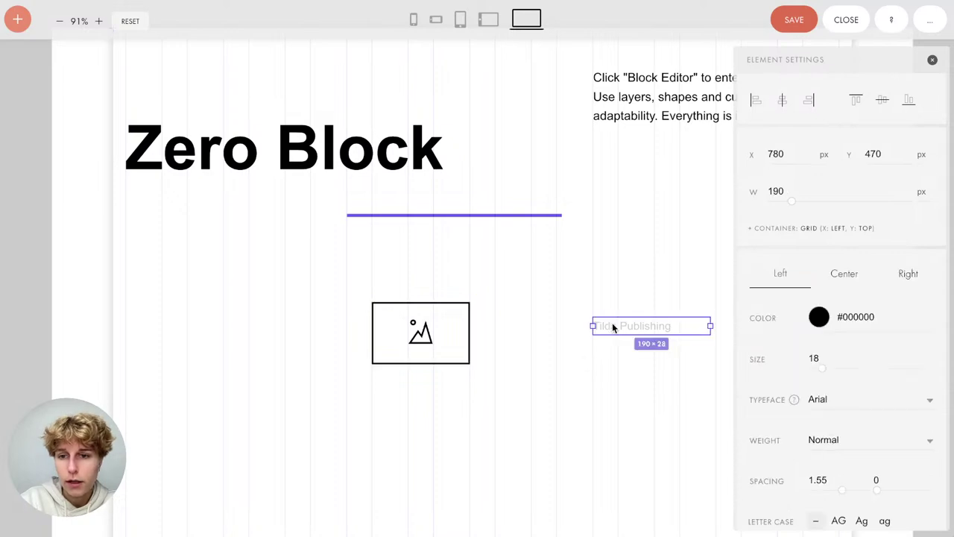
pyautogui.press('Delete')
pyautogui.click(630, 99)
pyautogui.press('Delete')
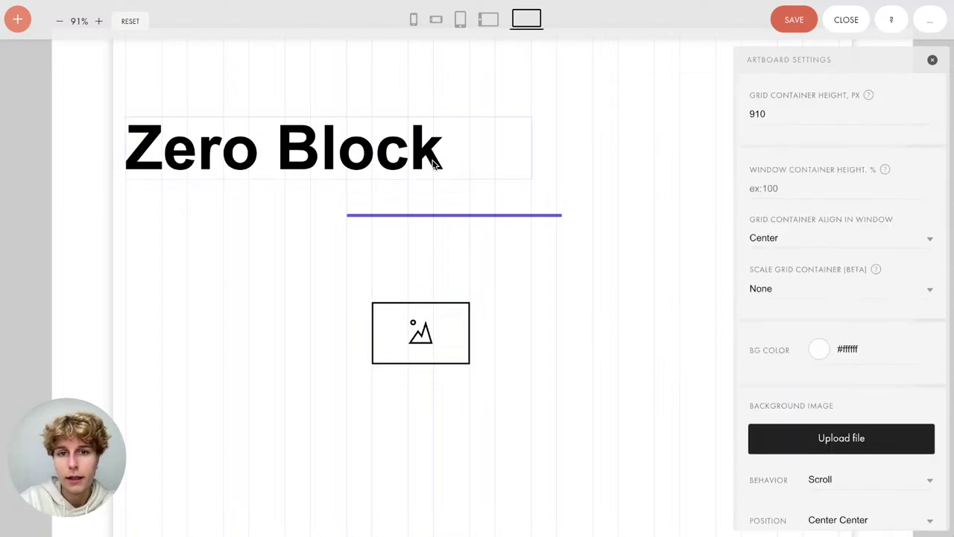
# Move the "Zero Block" title toward the artboard's center, directly above the blue line
pyautogui.click(431, 153)
pyautogui.moveTo(353, 157); pyautogui.dragTo(525, 153)
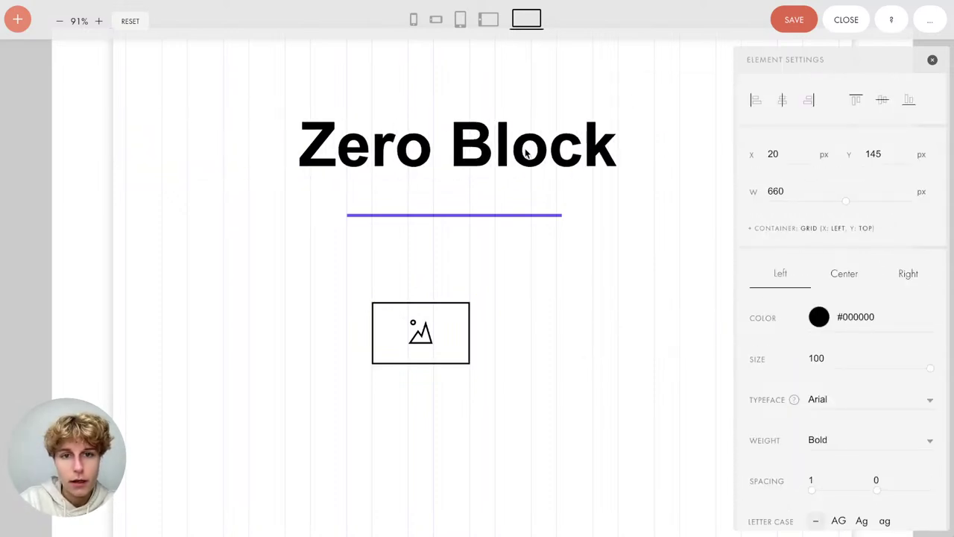
# Center the "Zero Block" title horizontally in the grid and center-align its text
pyautogui.click(789, 100)
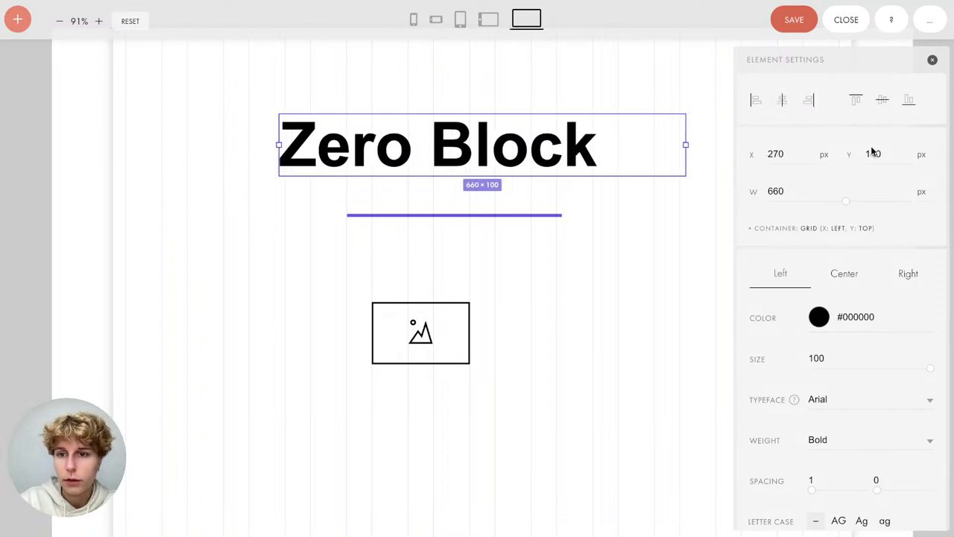
pyautogui.click(843, 276)
pyautogui.click(427, 343)
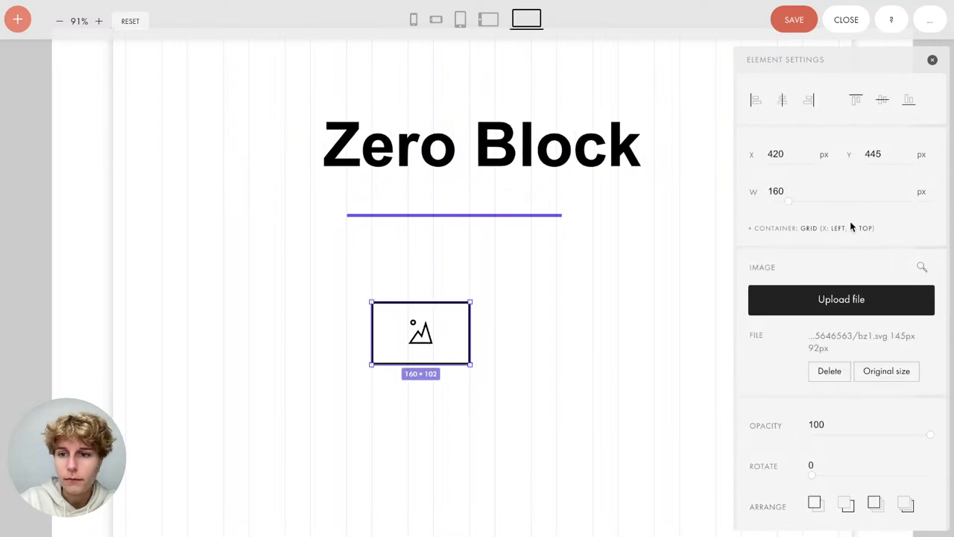
pyautogui.click(478, 149)
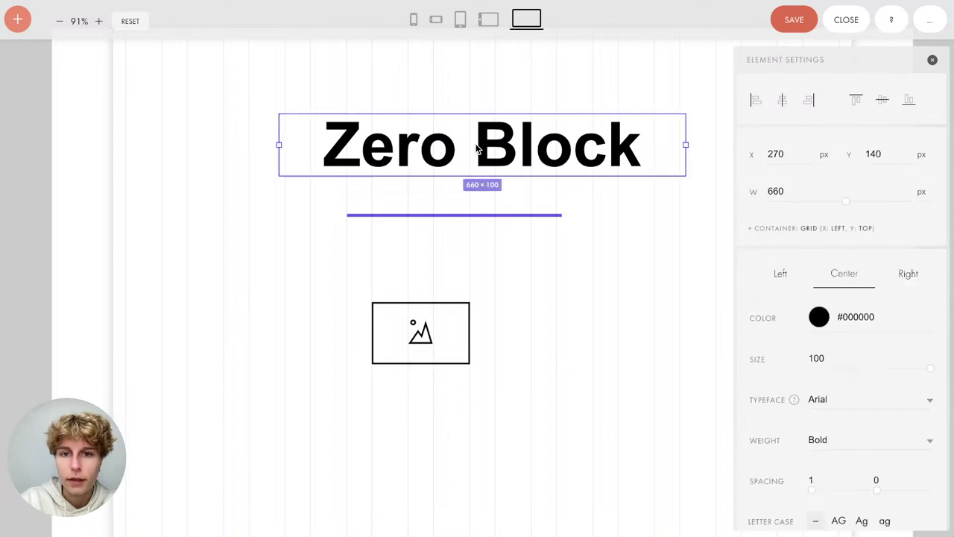
# Try centering the title vertically, undo it, and move the title above the line to about X 230, Y 150
pyautogui.click(884, 101)
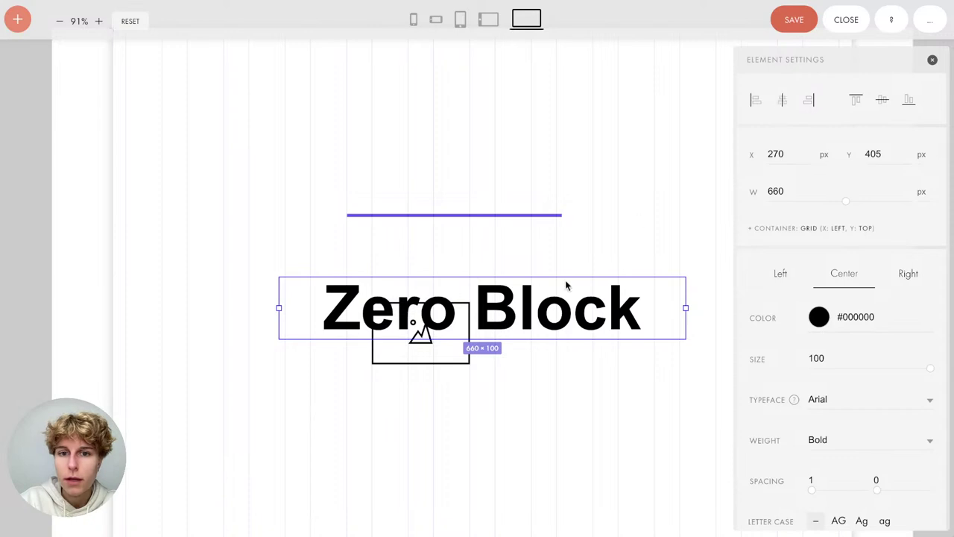
pyautogui.hotkey('ctrl', 'z')
pyautogui.click(520, 154)
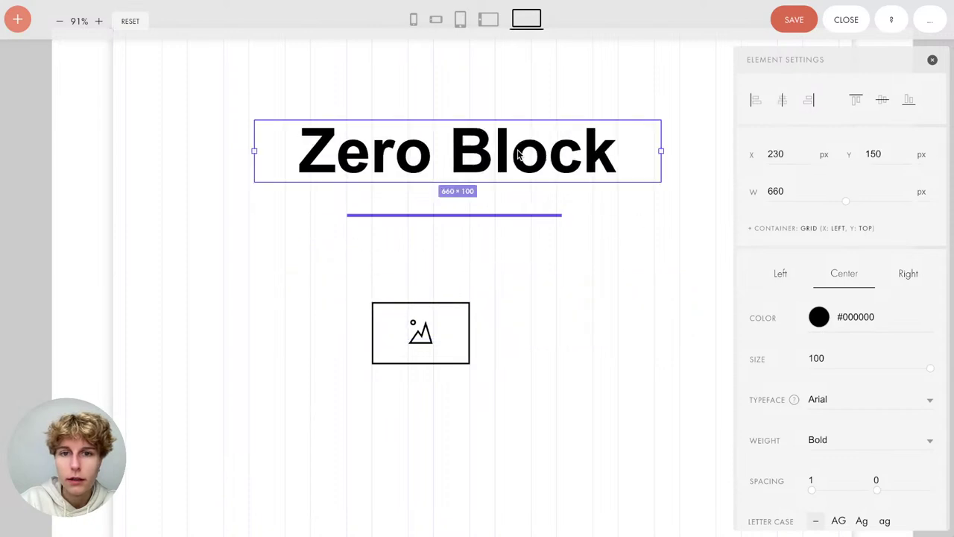
# Change the title's color to dark gray #3d3d3d and reduce its font size to 78
pyautogui.click(857, 319)
pyautogui.moveTo(812, 356); pyautogui.dragTo(795, 428)
pyautogui.doubleClick(827, 358)
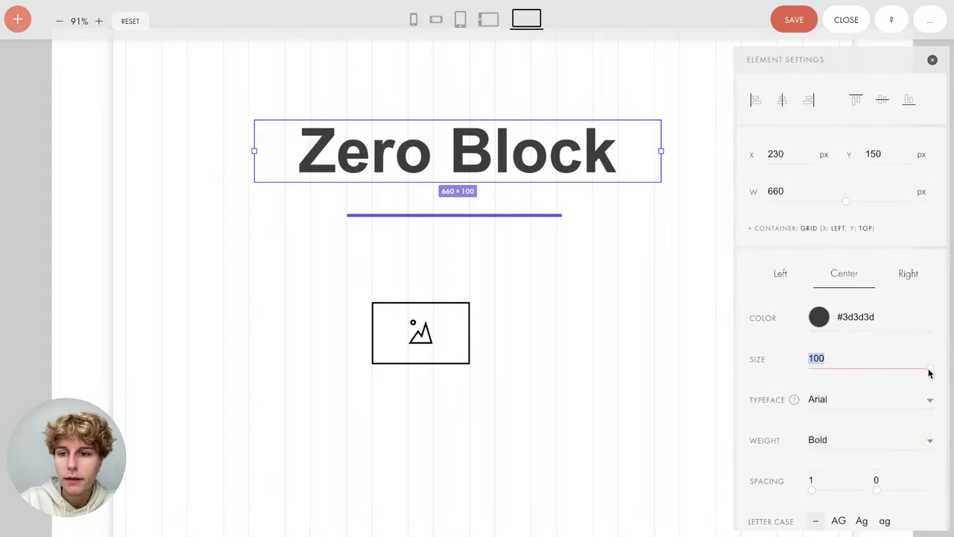
pyautogui.moveTo(929, 370); pyautogui.dragTo(901, 376)
# Set the title's typeface to TildaSans and its weight to Light
pyautogui.click(836, 410)
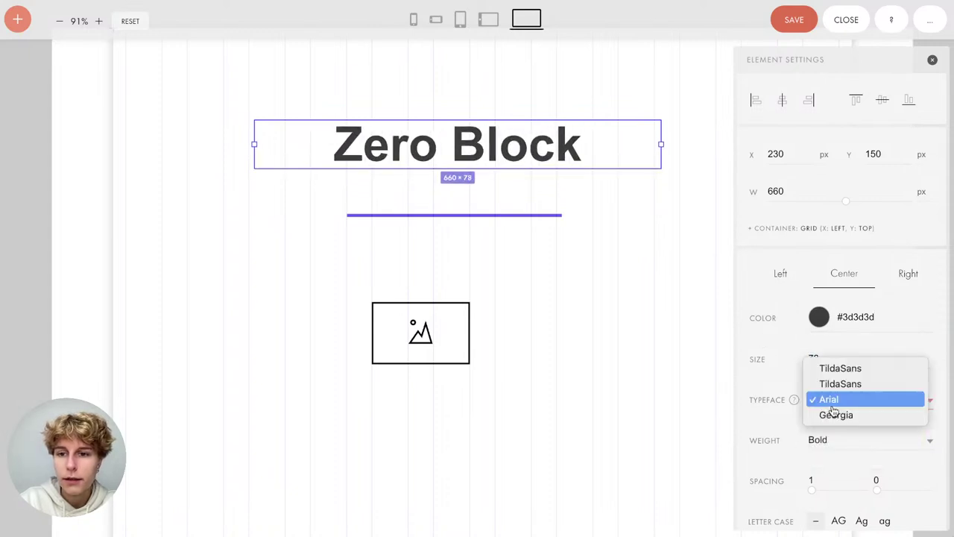
pyautogui.click(852, 377)
pyautogui.scroll(-1, 854, 383)
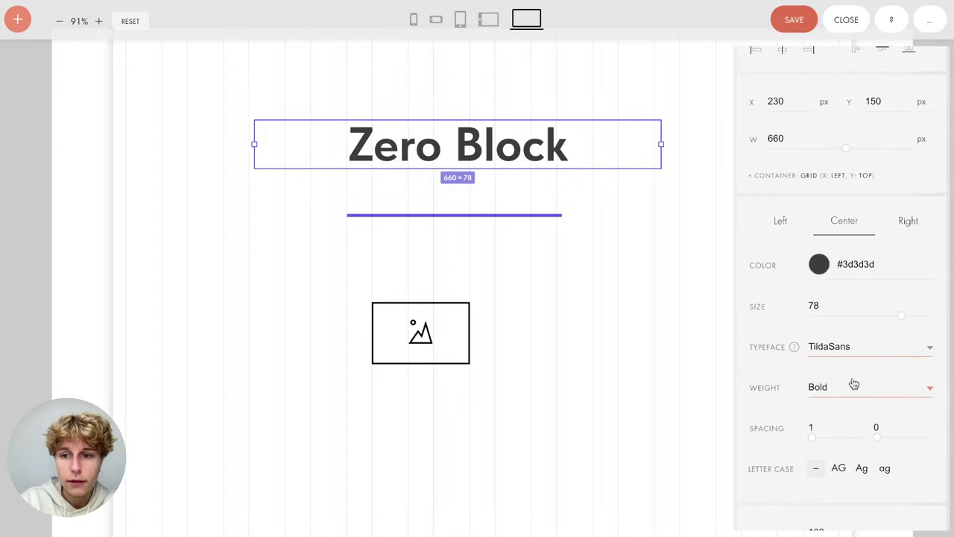
pyautogui.click(853, 387)
pyautogui.click(857, 417)
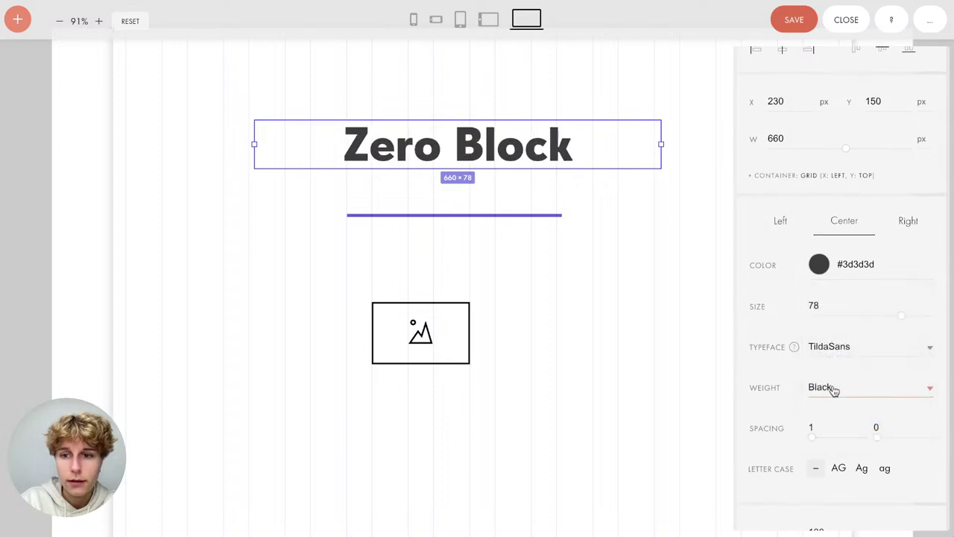
pyautogui.click(832, 388)
pyautogui.click(834, 292)
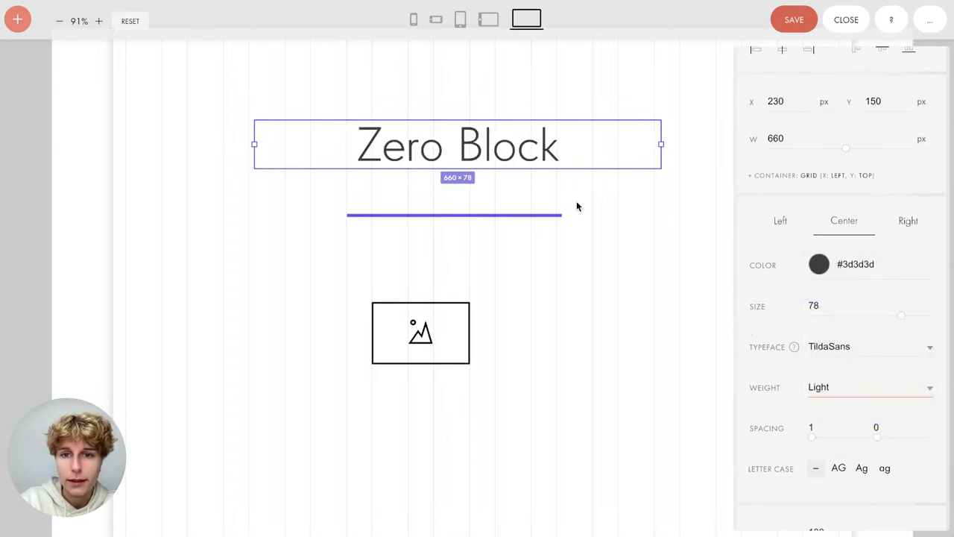
# Center the title horizontally and place the blue line, 10 px thick, directly beneath it at about X 428, Y 242
pyautogui.scroll(2, 789, 82)
pyautogui.click(782, 100)
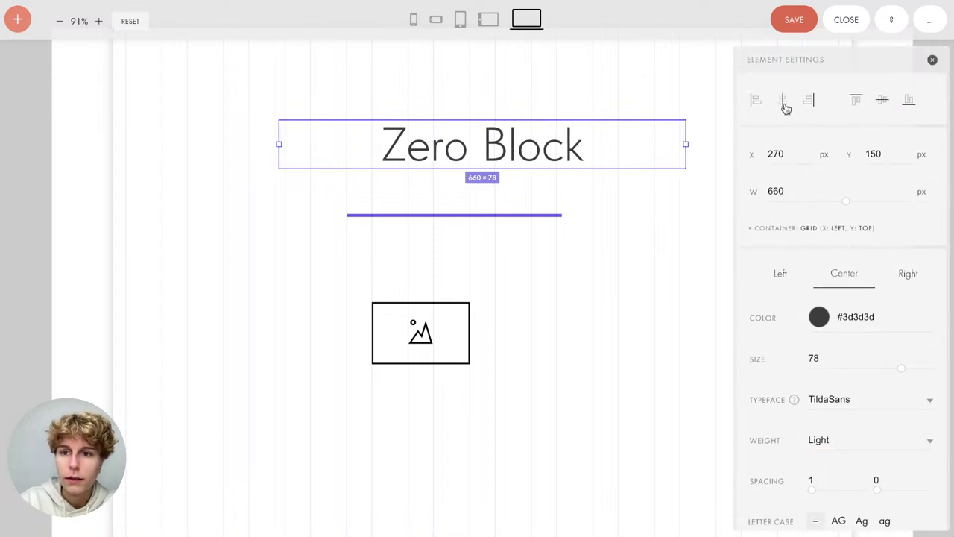
pyautogui.click(511, 215)
pyautogui.click(782, 100)
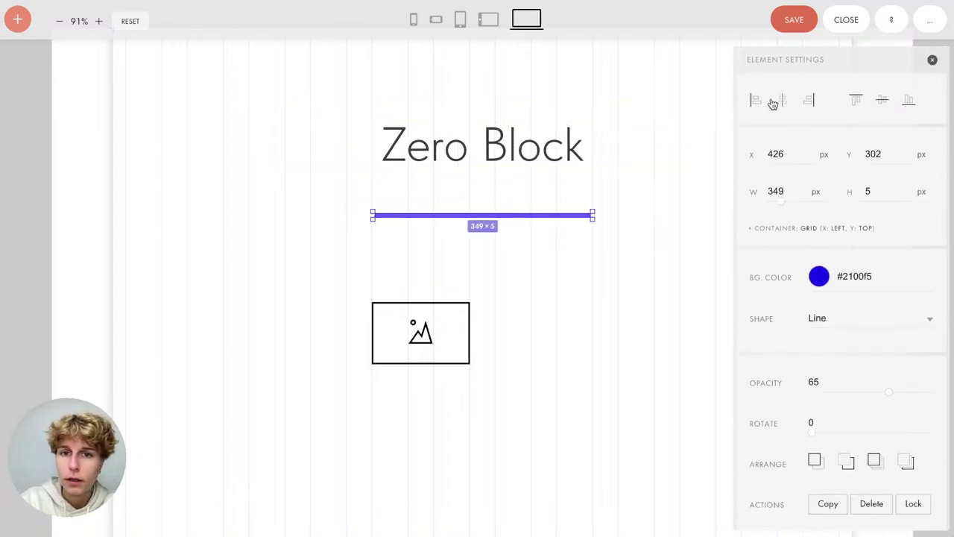
pyautogui.moveTo(504, 217); pyautogui.dragTo(513, 184)
# Delete the placeholder image from the artboard
pyautogui.click(470, 270)
pyautogui.click(438, 328)
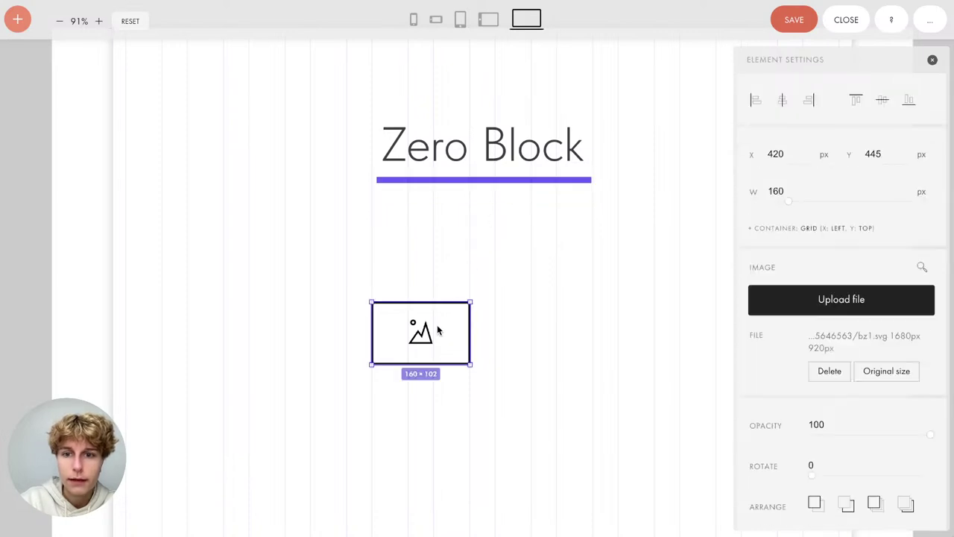
pyautogui.press('Delete')
# Add a button and center it horizontally below the blue line at about Y 380
pyautogui.scroll(1, 222, 211)
pyautogui.hscroll(5, 222, 211)
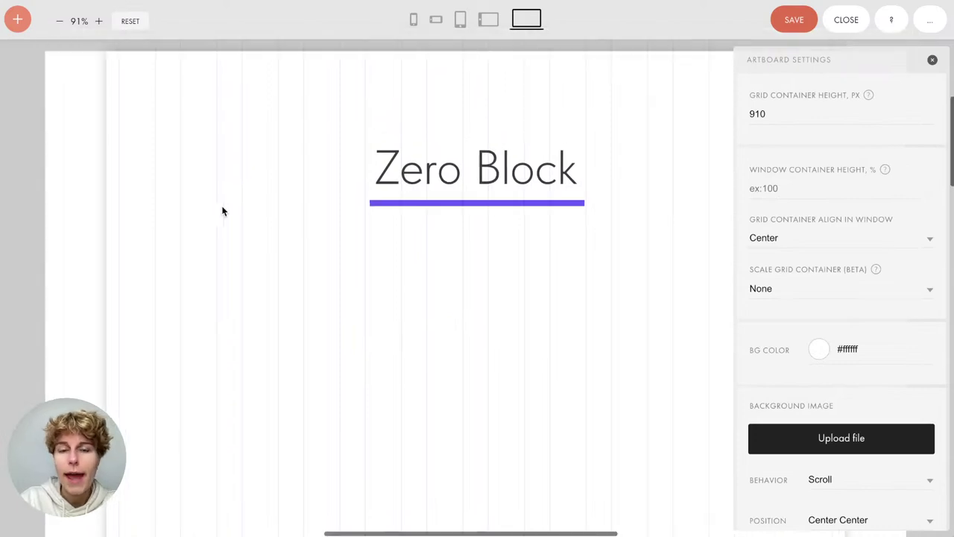
pyautogui.click(16, 25)
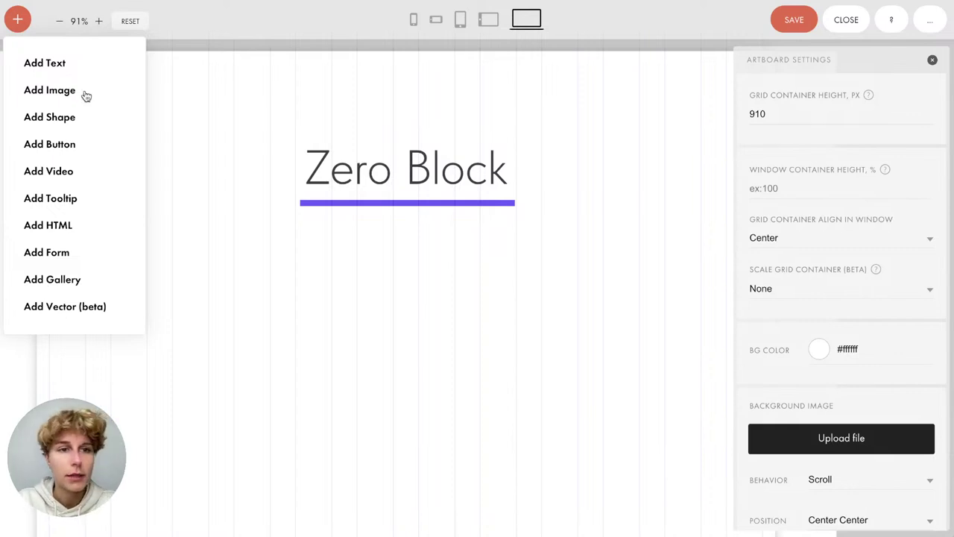
pyautogui.click(57, 145)
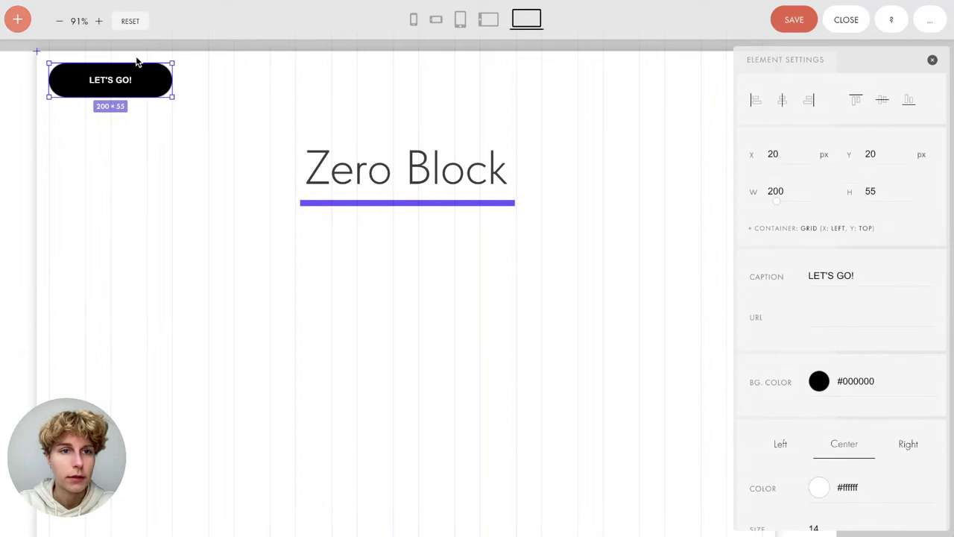
pyautogui.moveTo(137, 62); pyautogui.dragTo(418, 296)
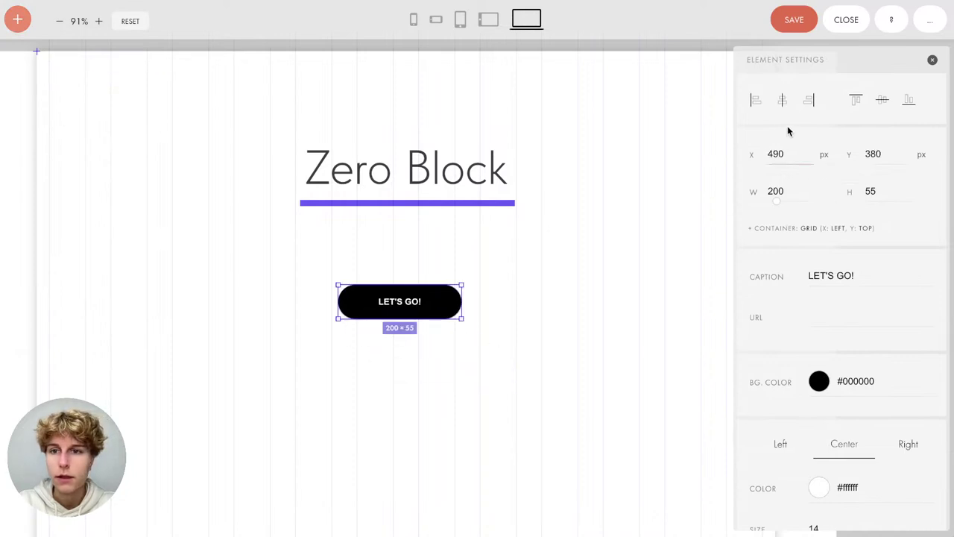
pyautogui.click(781, 105)
# Copy the line's background color #2100f5 and apply it as the button's background color
pyautogui.click(423, 203)
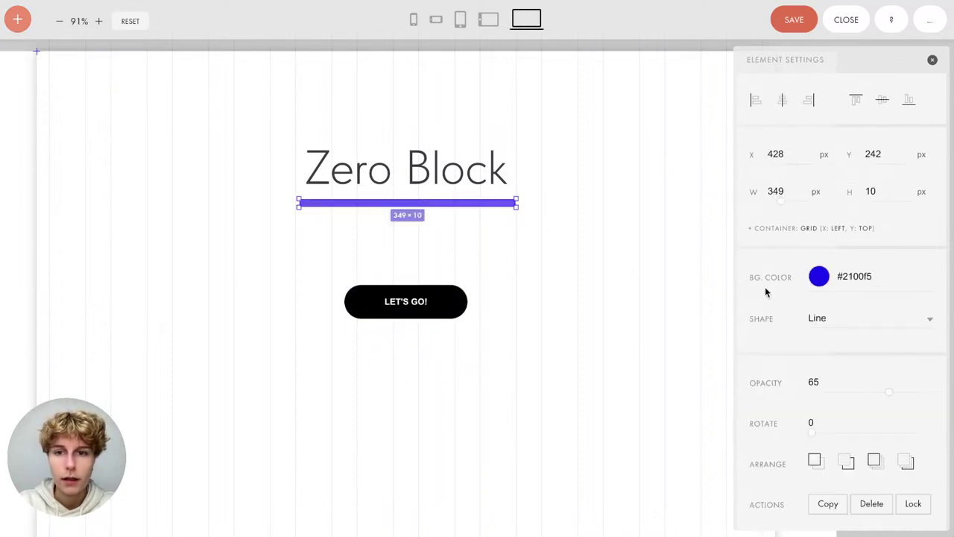
pyautogui.click(865, 278)
pyautogui.click(510, 335)
pyautogui.click(406, 302)
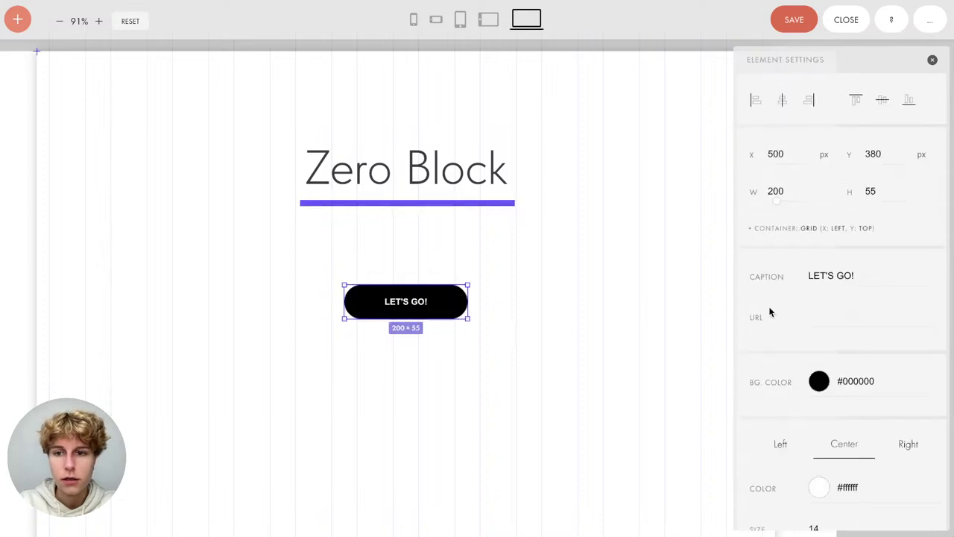
pyautogui.click(880, 382)
pyautogui.write('#2100f5')
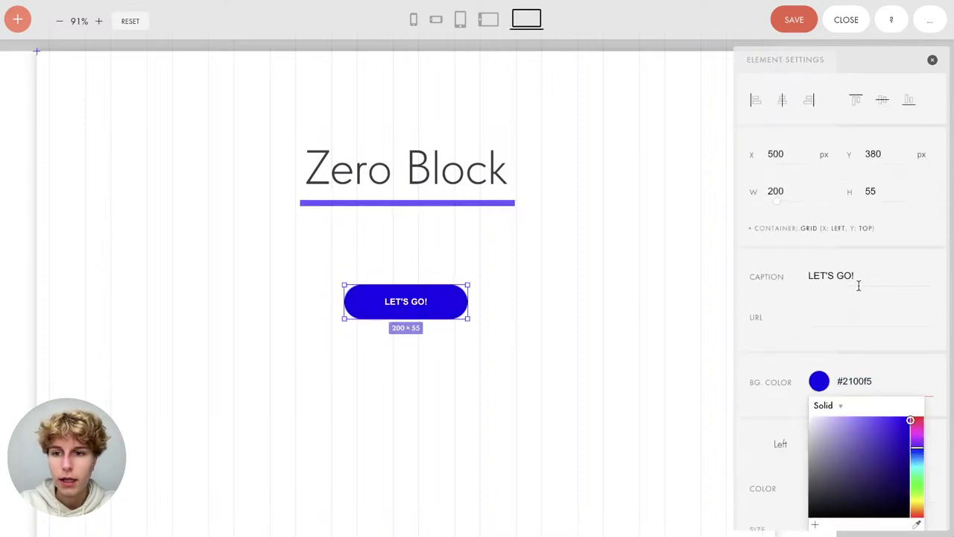
# Change the button's caption to "Discover"
pyautogui.click(820, 320)
pyautogui.tripleClick(855, 267)
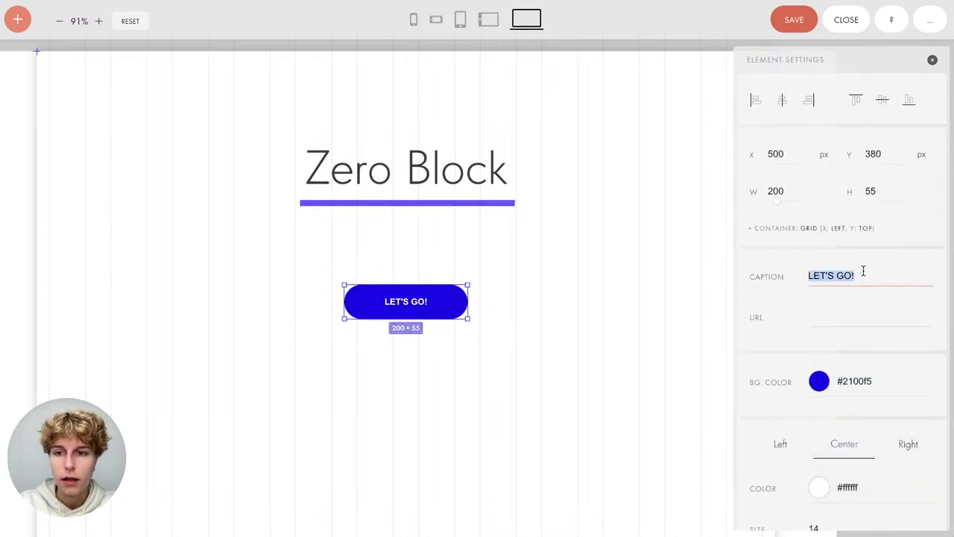
pyautogui.write('Dis')
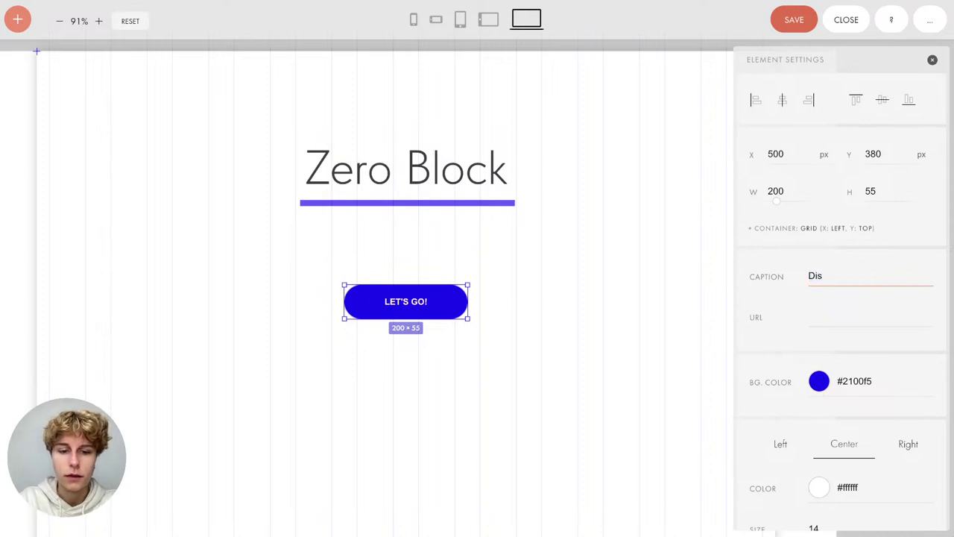
pyautogui.write('cover')
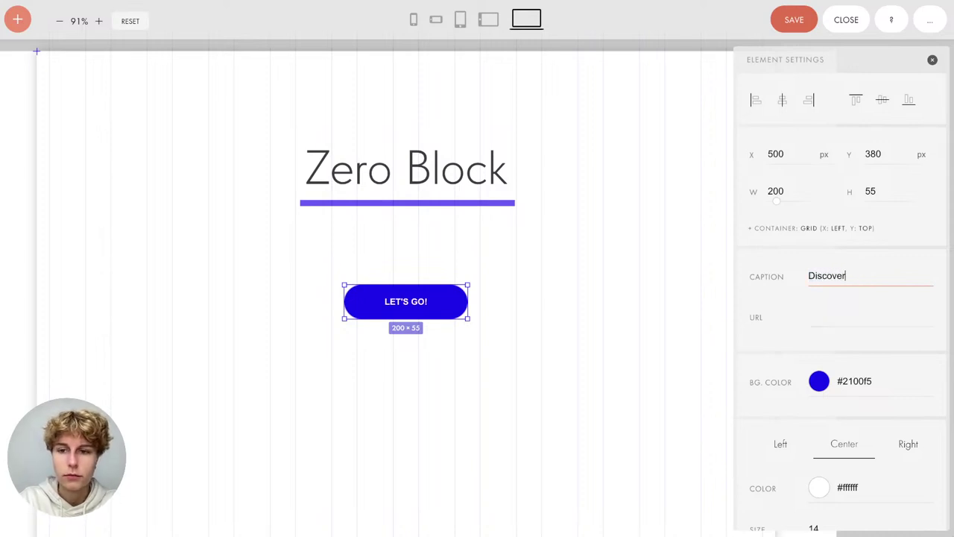
pyautogui.press('Return')
pyautogui.click(646, 317)
pyautogui.click(407, 295)
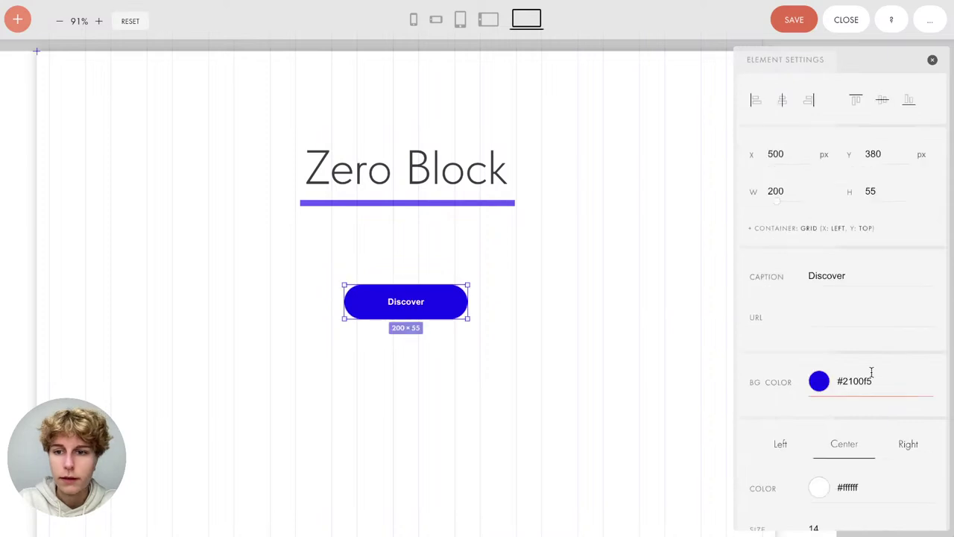
pyautogui.scroll(-3, 865, 395)
pyautogui.click(634, 355)
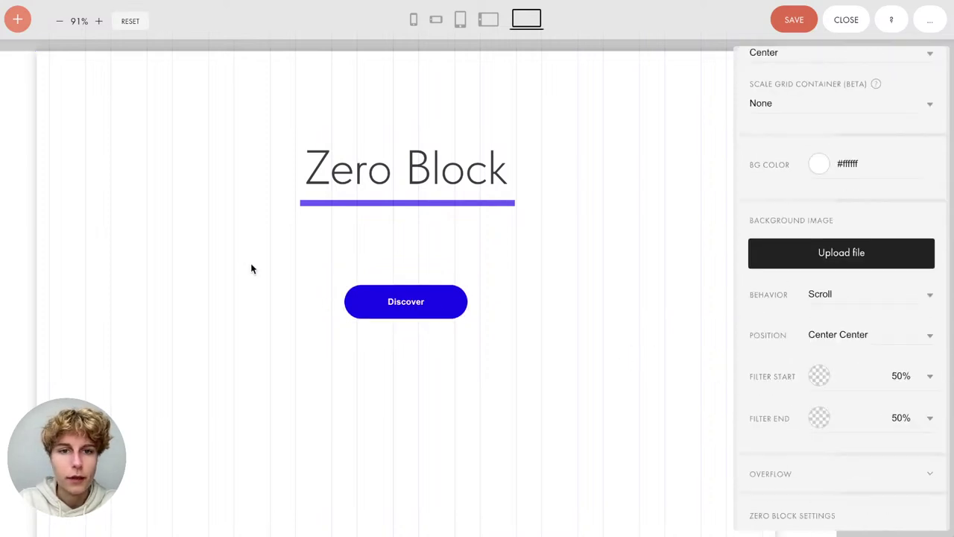
# Add a vector element and center it horizontally below the Discover button at about Y 518
pyautogui.click(18, 19)
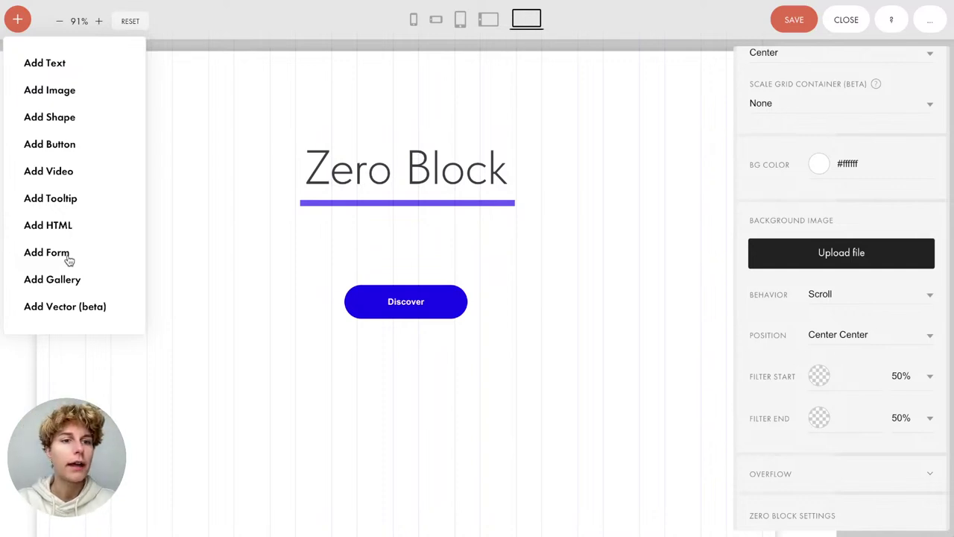
pyautogui.click(62, 308)
pyautogui.moveTo(123, 89)
pyautogui.mouseDown()
pyautogui.moveTo(149, 157)
pyautogui.moveTo(309, 392)
pyautogui.moveTo(425, 388)
pyautogui.moveTo(439, 397)
pyautogui.mouseUp()
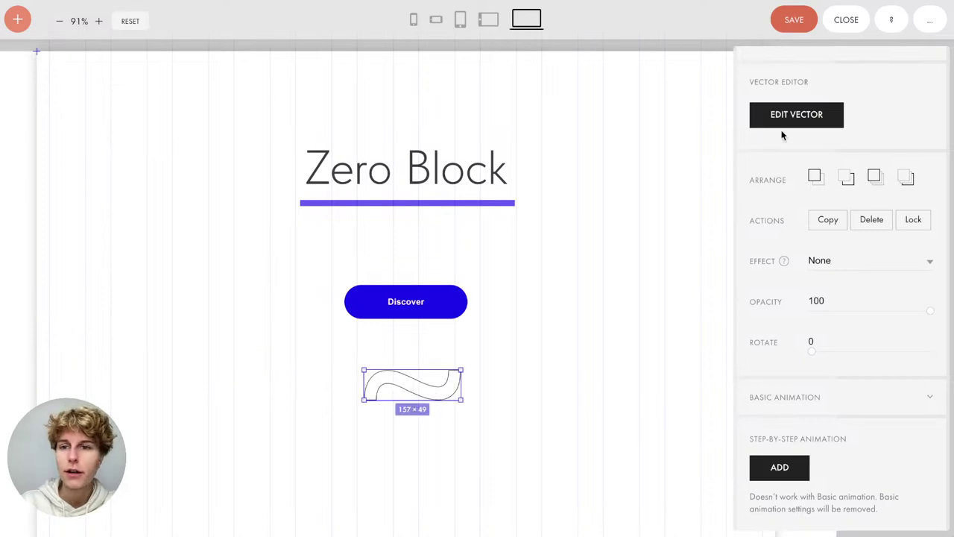
pyautogui.scroll(5, 805, 198)
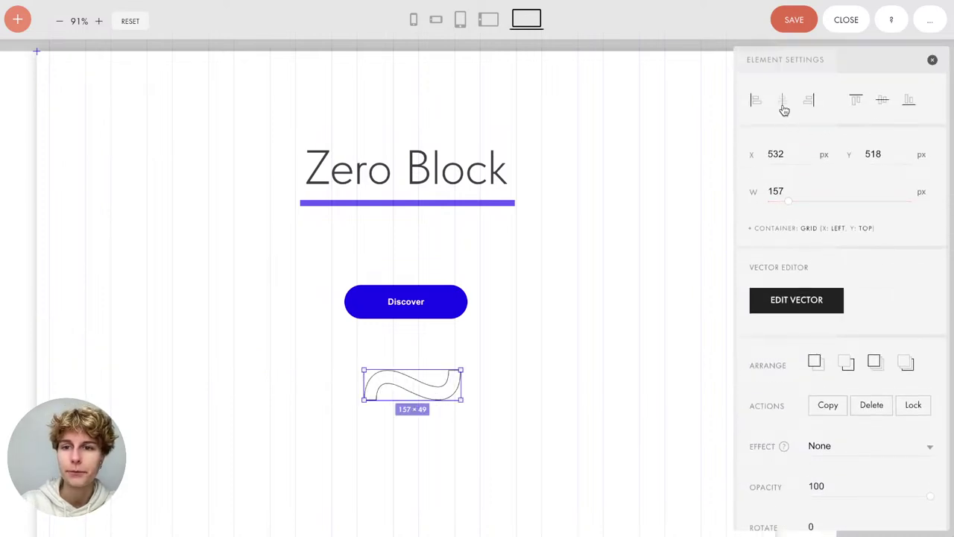
pyautogui.click(783, 106)
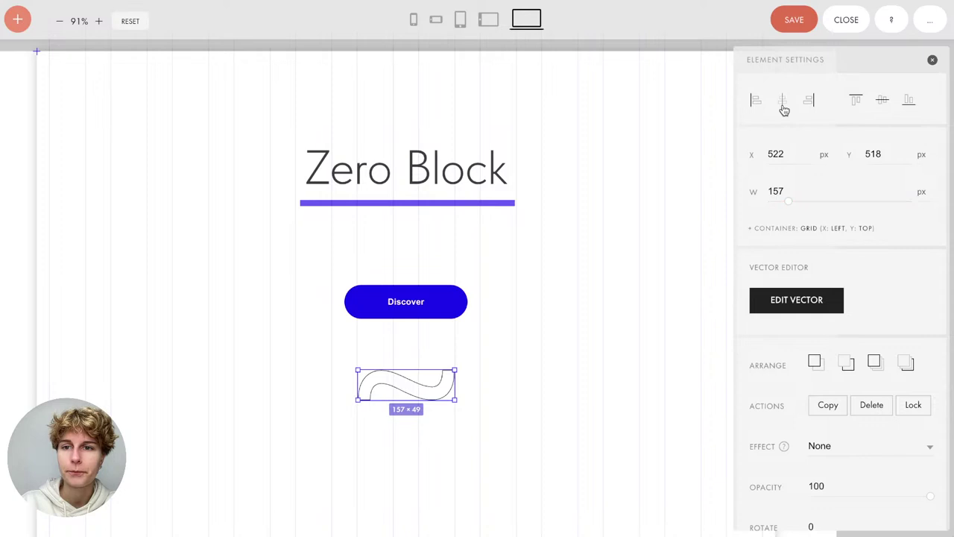
# In the vector editor, move the wavy shape to the upper right of the title and fill it with pink #EB7AFF
pyautogui.doubleClick(427, 395)
pyautogui.moveTo(427, 395); pyautogui.dragTo(663, 151)
pyautogui.click(363, 22)
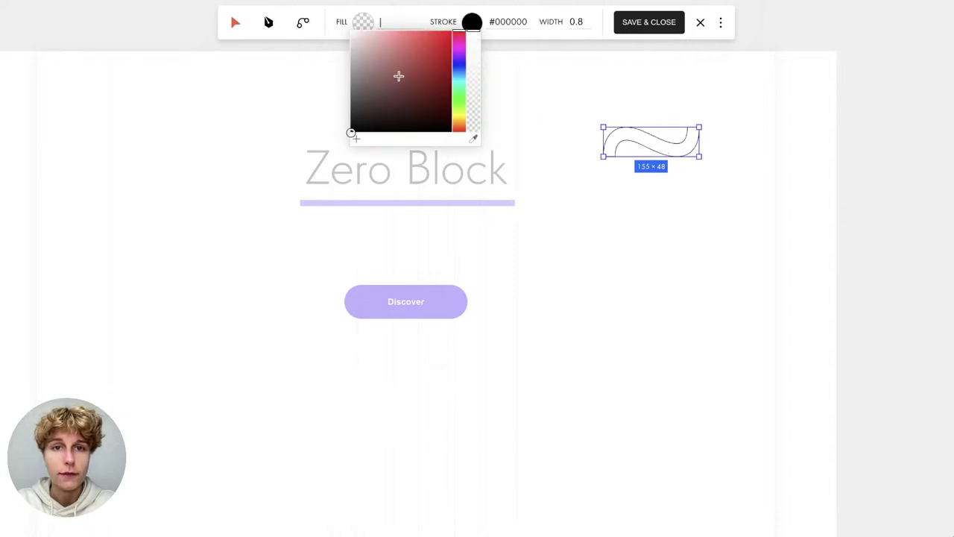
pyautogui.click(451, 75)
pyautogui.moveTo(459, 74); pyautogui.dragTo(403, 30)
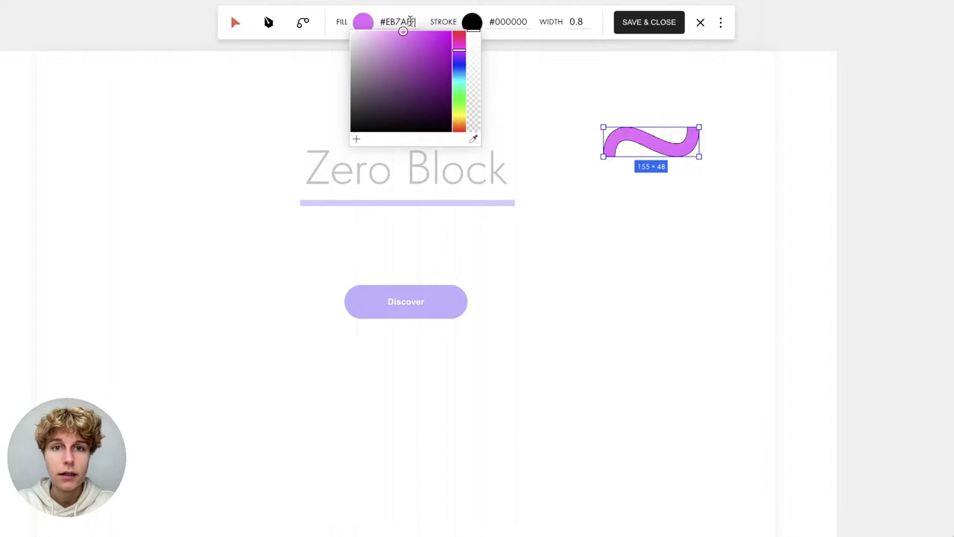
# Set the wavy shape's stroke width to 0 and clear its stroke color
pyautogui.click(572, 22)
pyautogui.doubleClick(572, 22)
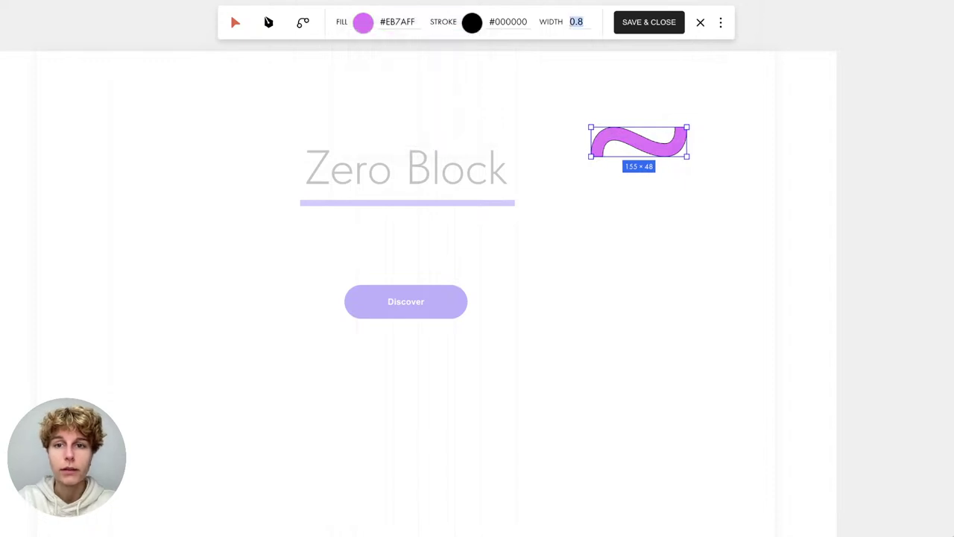
pyautogui.press('BackSpace')
pyautogui.write('0')
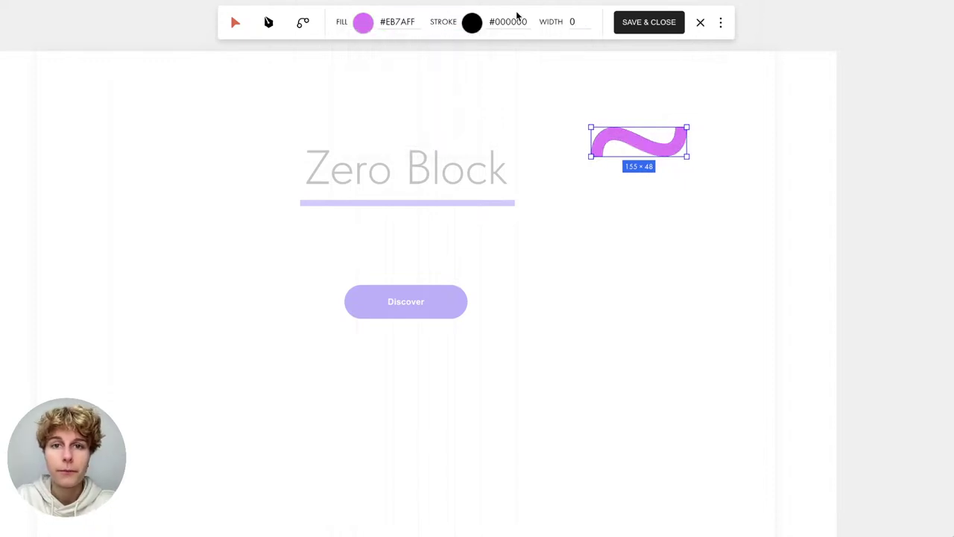
pyautogui.click(510, 22)
pyautogui.press('BackSpace')
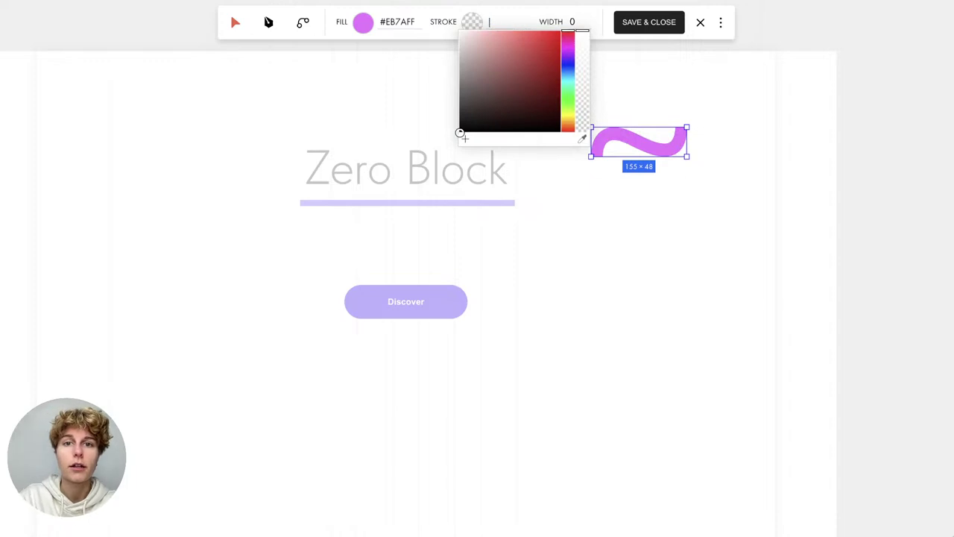
pyautogui.click(637, 143)
# Draw a closed curved shape about 141 × 66 above the title's right end with the Pen tool
pyautogui.click(268, 22)
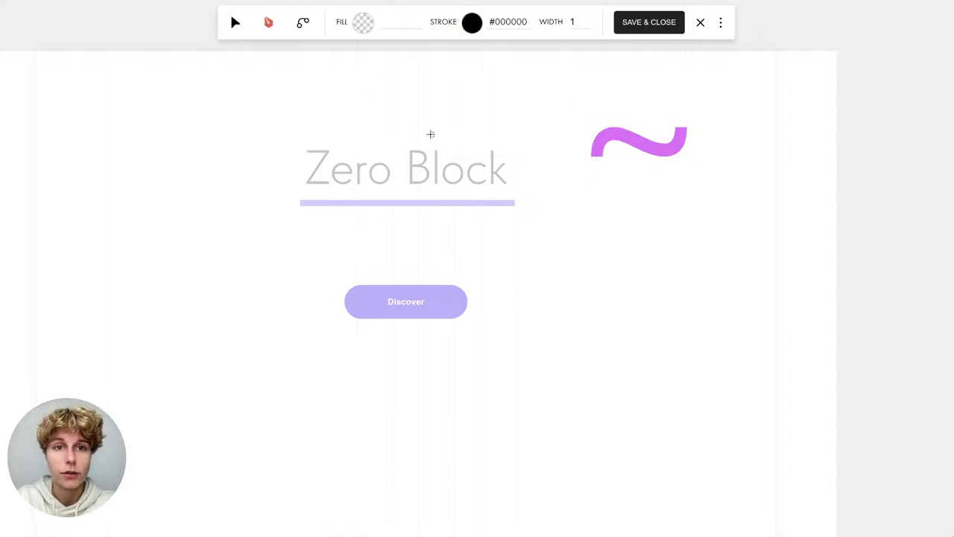
pyautogui.click(528, 108)
pyautogui.moveTo(532, 107); pyautogui.dragTo(596, 81)
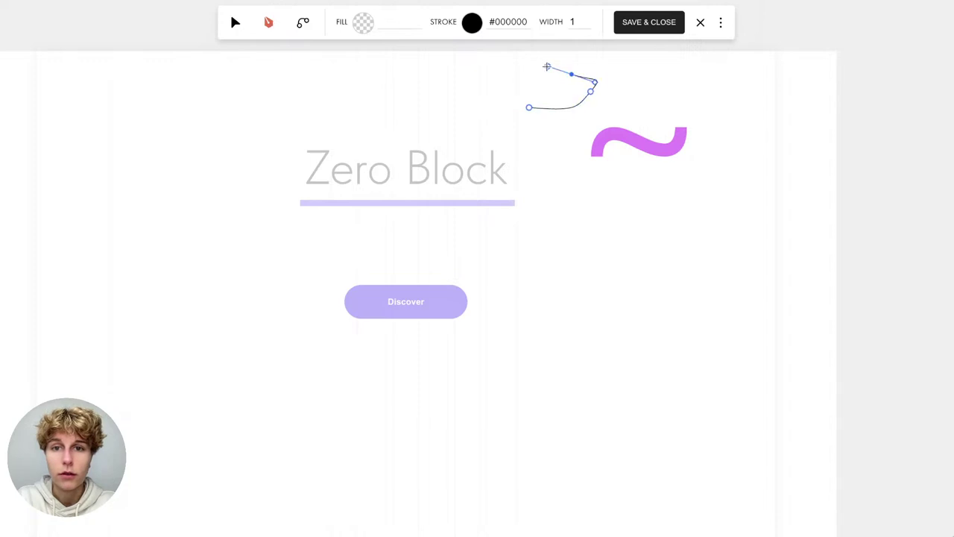
pyautogui.moveTo(537, 89); pyautogui.dragTo(542, 114)
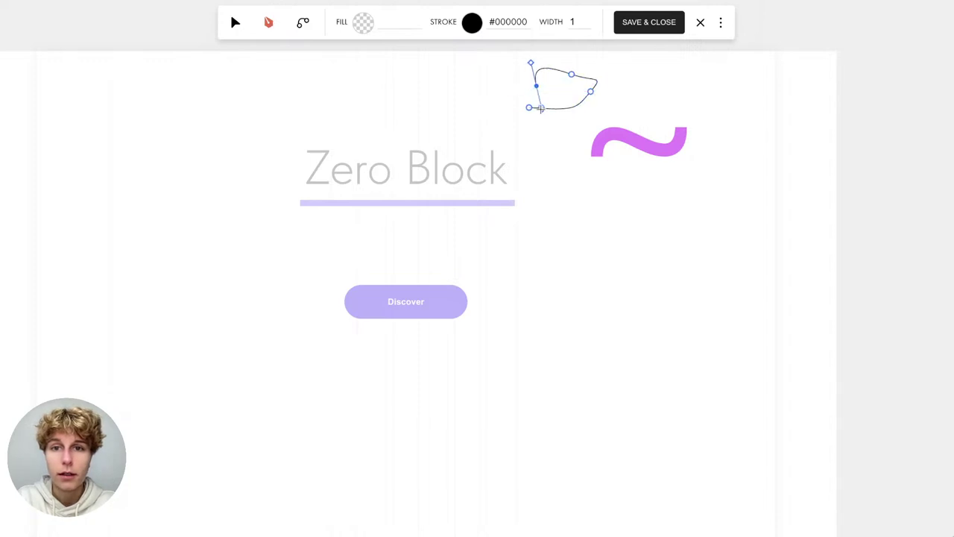
pyautogui.click(530, 107)
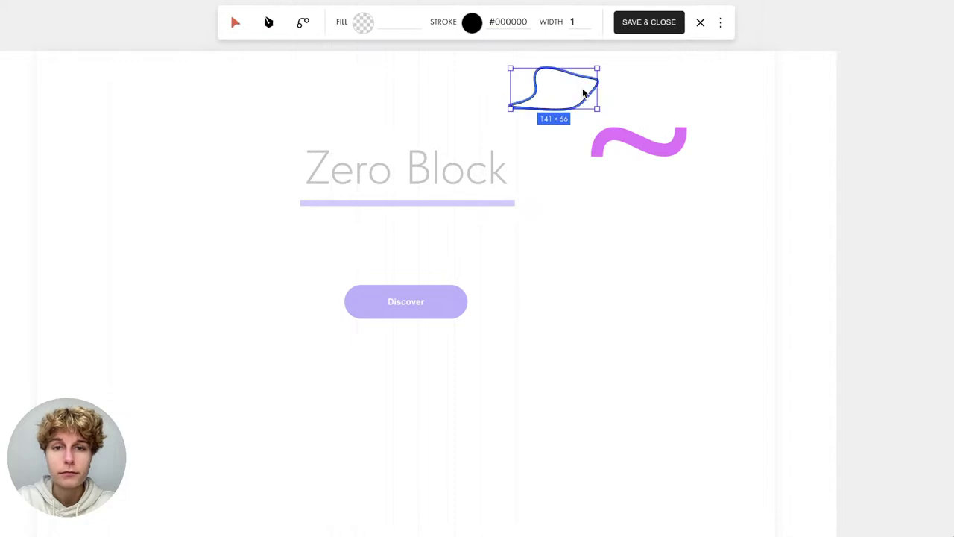
# Reshape the drawn outline by pulling its lower and upper-left segments outward, to about 141 × 94
pyautogui.click(560, 92)
pyautogui.click(540, 94)
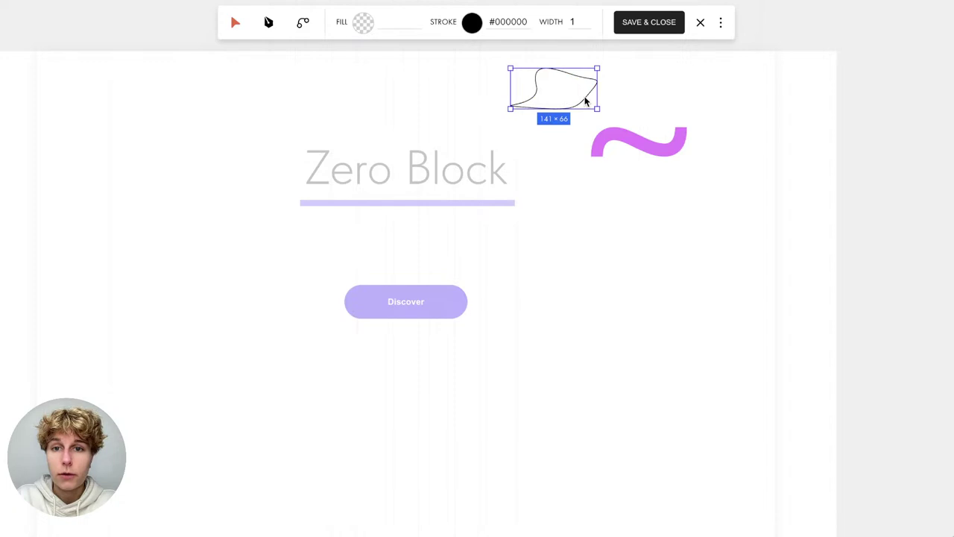
pyautogui.doubleClick(546, 94)
pyautogui.moveTo(559, 109); pyautogui.dragTo(560, 118)
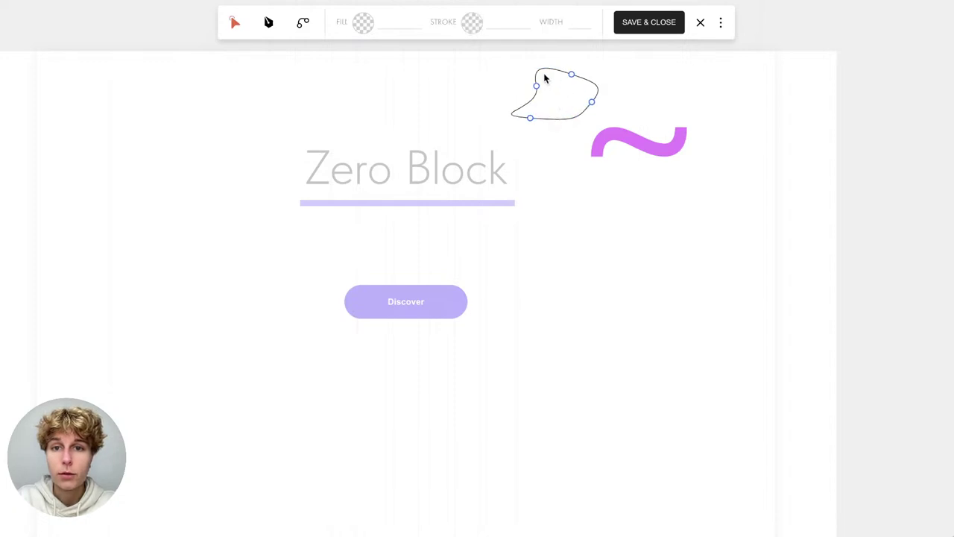
pyautogui.moveTo(544, 79); pyautogui.dragTo(531, 76)
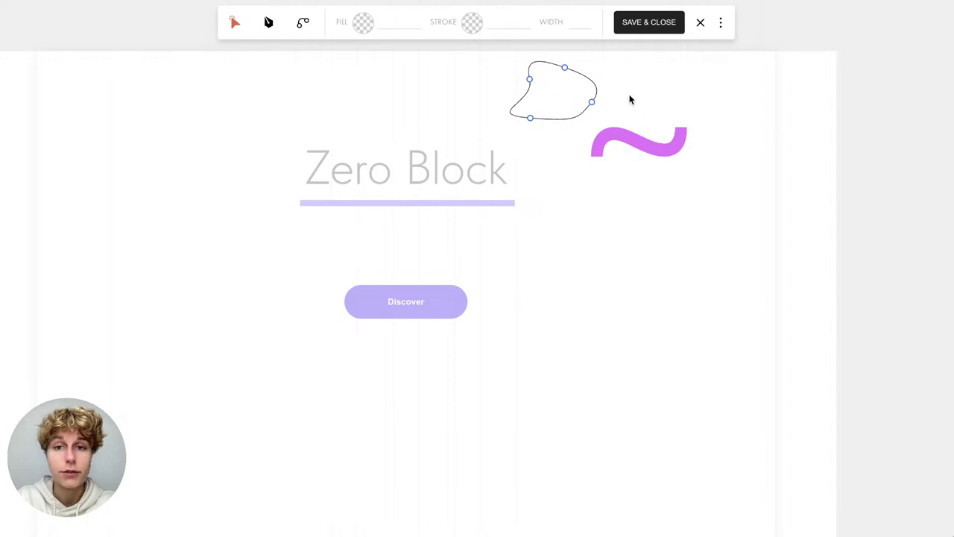
pyautogui.click(532, 88)
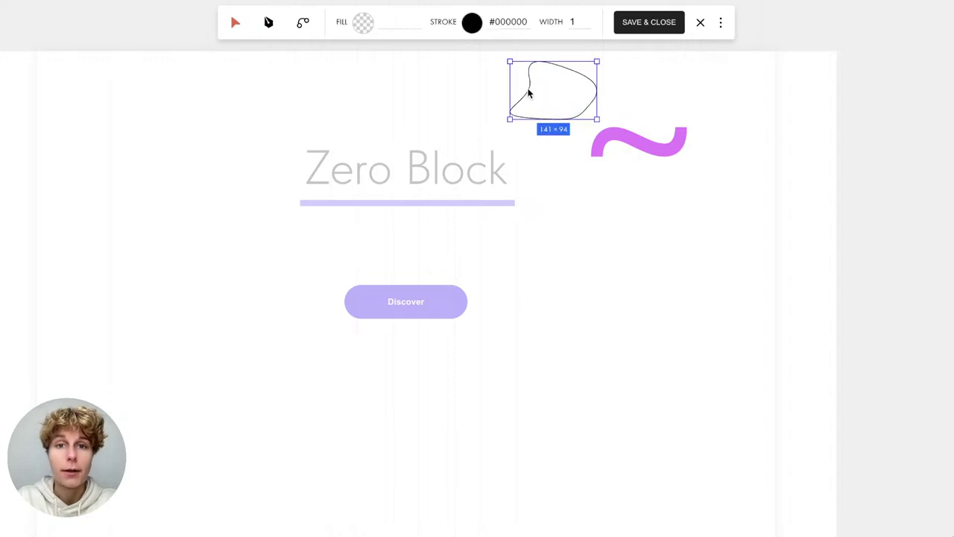
# Fill the new shape with grey #D4D4D4 and set its stroke width to 0
pyautogui.click(363, 22)
pyautogui.click(394, 46)
pyautogui.moveTo(395, 46); pyautogui.dragTo(341, 47)
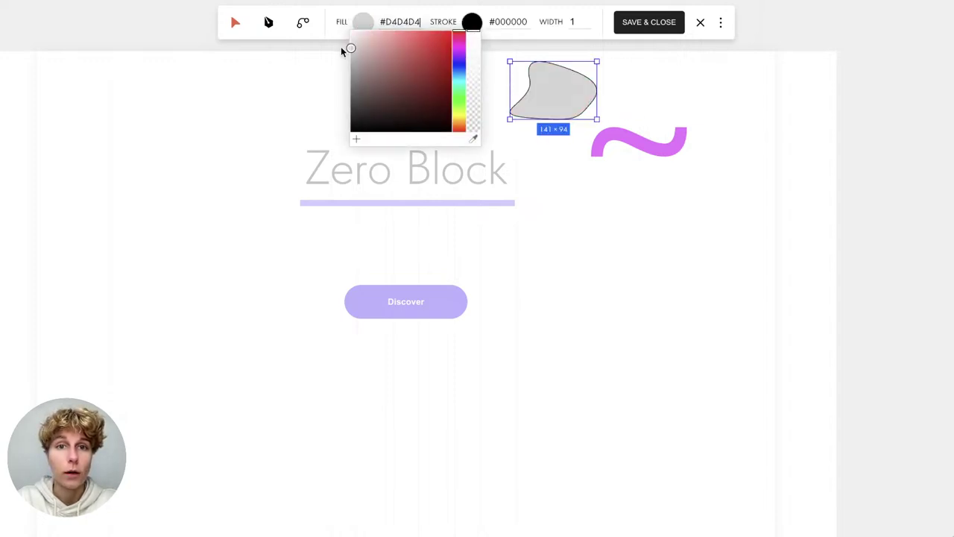
pyautogui.click(581, 17)
pyautogui.press('BackSpace')
pyautogui.write('0')
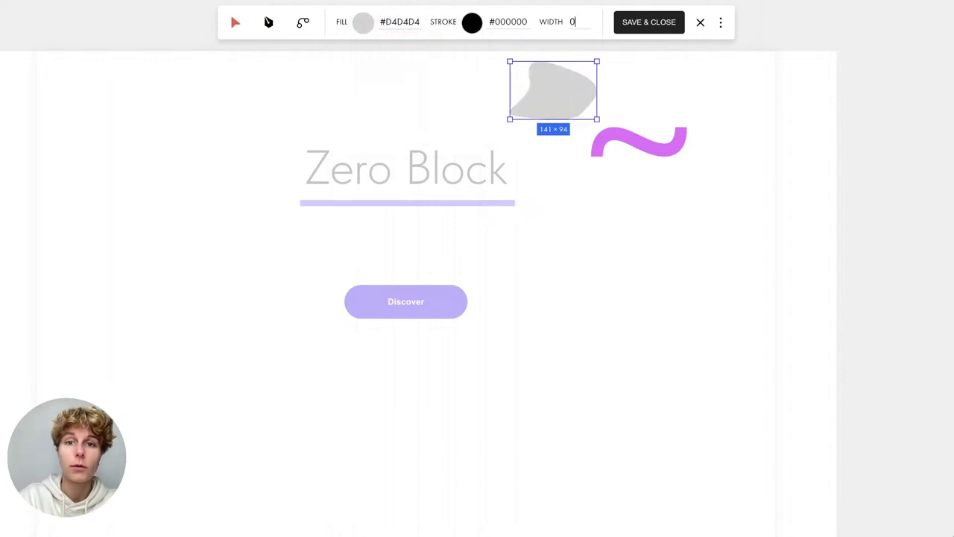
# Set the new shape's stroke color to magenta #F500B8
pyautogui.click(509, 22)
pyautogui.click(507, 53)
pyautogui.doubleClick(511, 22)
pyautogui.write('FF0000')
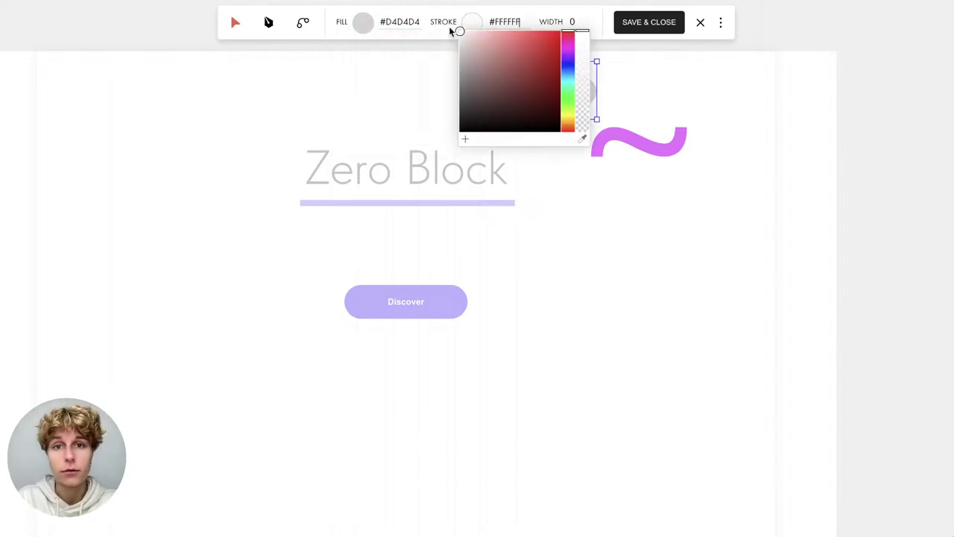
pyautogui.moveTo(569, 38)
pyautogui.mouseDown()
pyautogui.moveTo(568, 67)
pyautogui.moveTo(572, 50)
pyautogui.mouseUp()
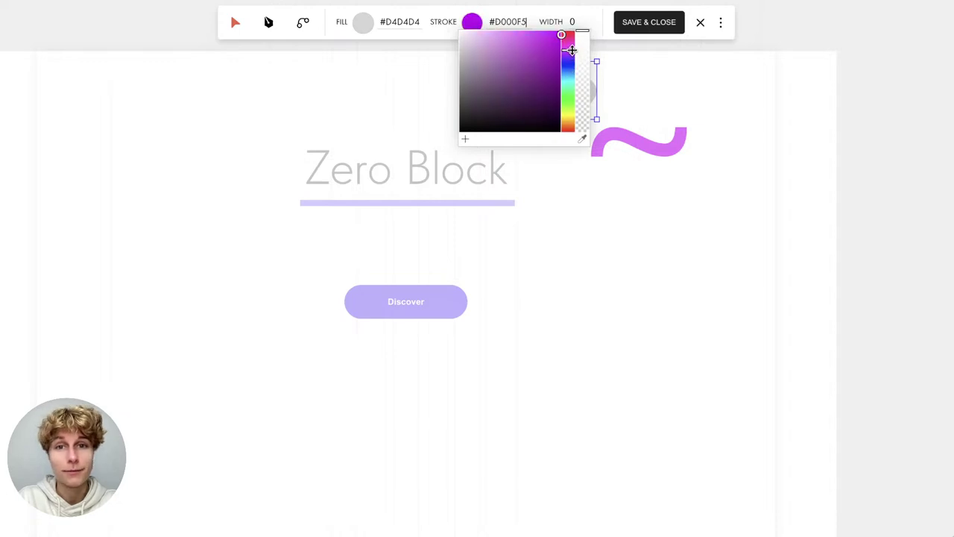
pyautogui.click(439, 23)
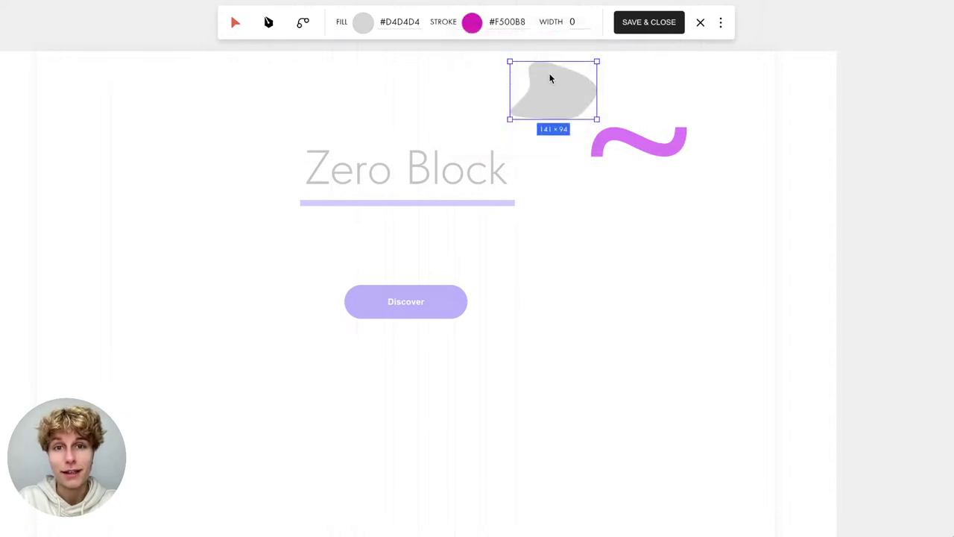
# Transfer the color #F500B8 from the shape's stroke to its fill and place the shape left of the Discover button
pyautogui.click(498, 18)
pyautogui.hotkey('ctrl', 'x')
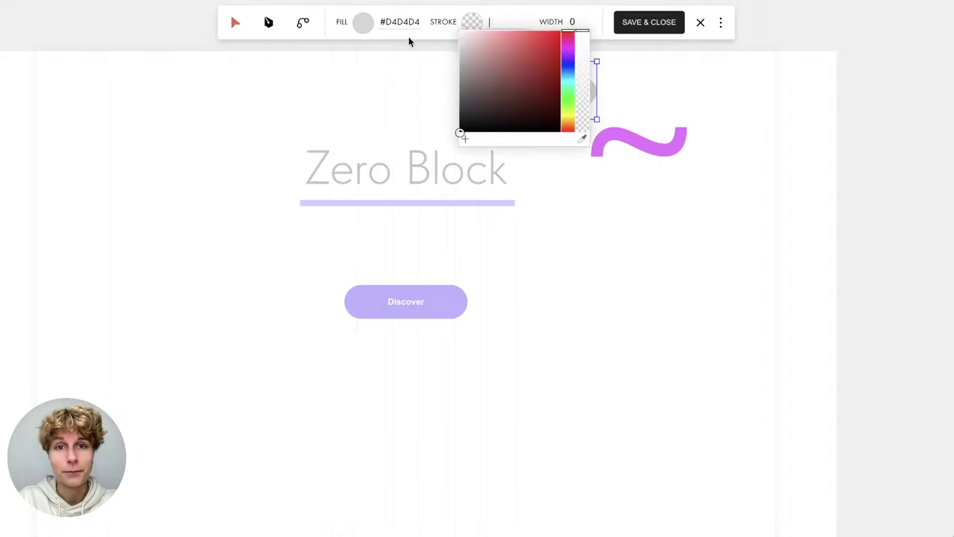
pyautogui.click(400, 22)
pyautogui.hotkey('ctrl', 'v')
pyautogui.press('Return')
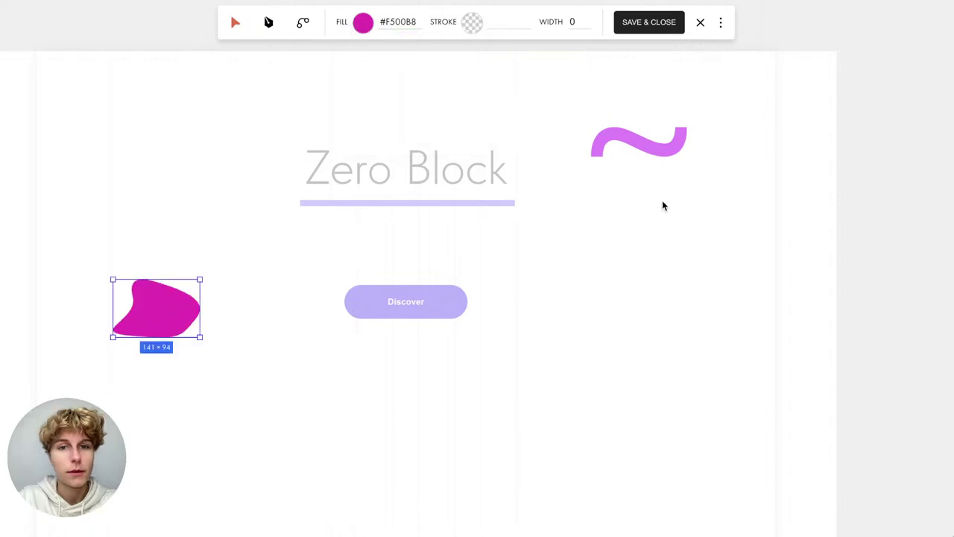
# Delete the pink wavy shape from the vector drawing
pyautogui.click(662, 201)
pyautogui.click(650, 147)
pyautogui.doubleClick(649, 148)
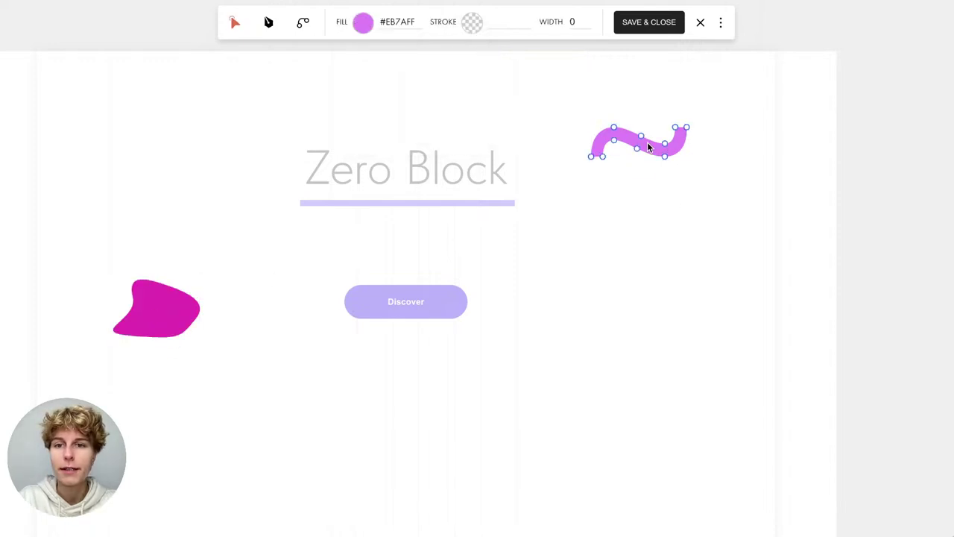
pyautogui.click(649, 147)
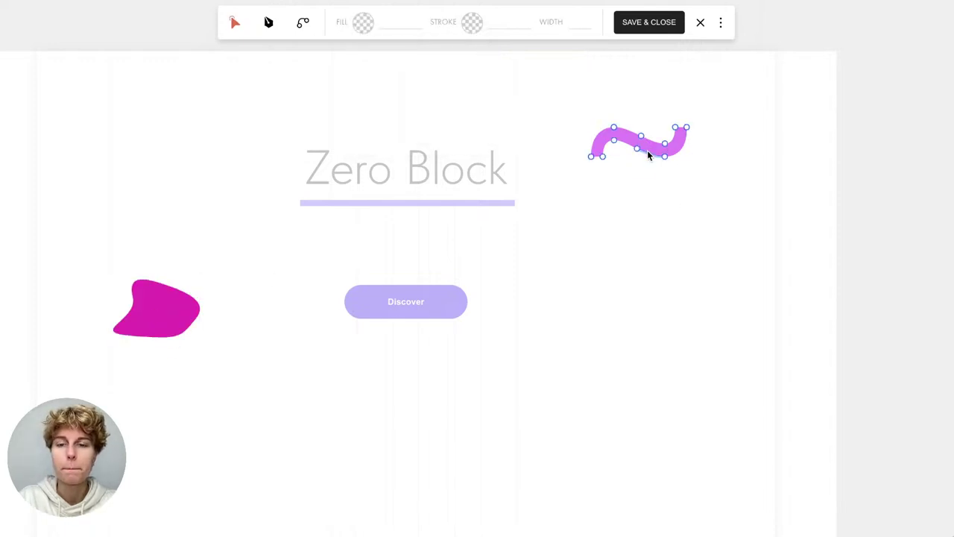
pyautogui.click(679, 173)
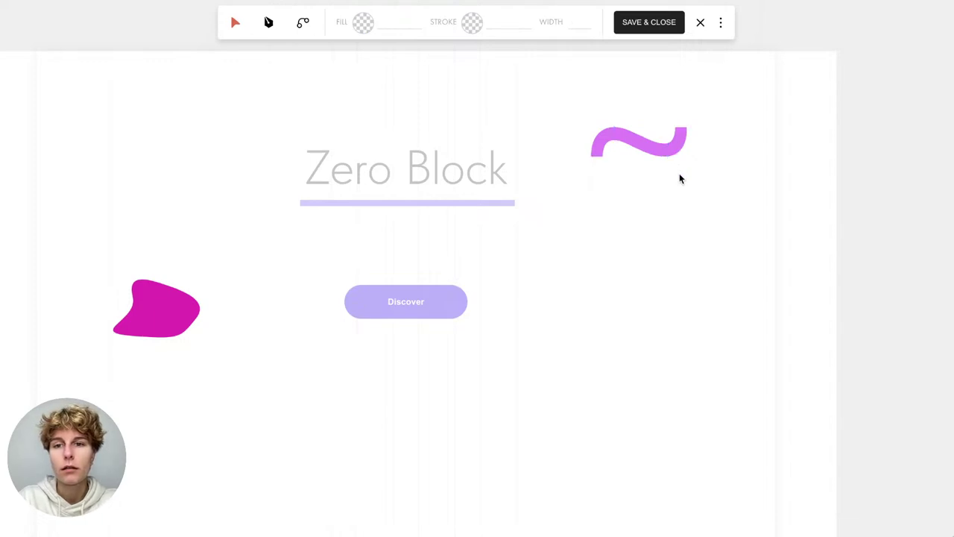
pyautogui.click(669, 147)
pyautogui.press('Delete')
# Move the magenta shape over the right end of the Discover button and save the vector drawing
pyautogui.click(181, 326)
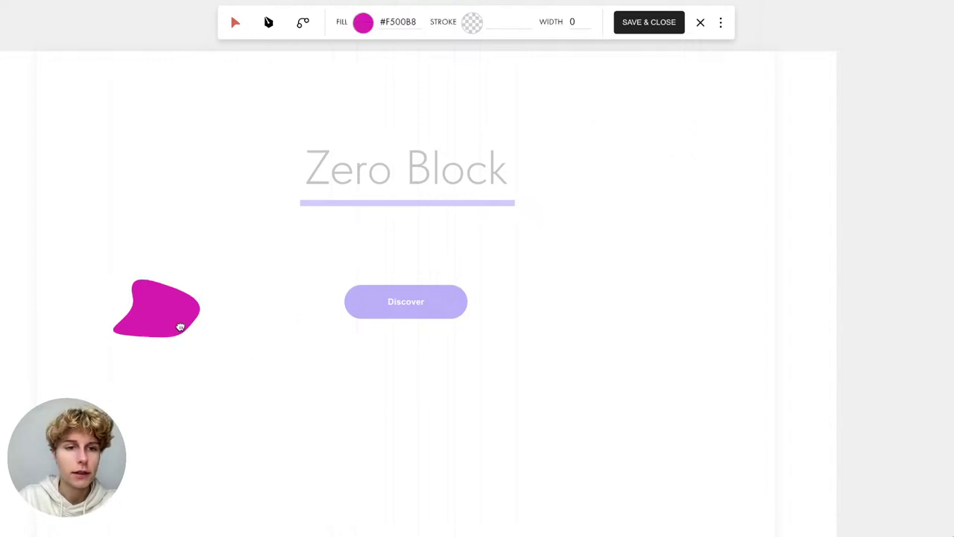
pyautogui.moveTo(182, 326)
pyautogui.mouseDown()
pyautogui.moveTo(472, 342)
pyautogui.moveTo(472, 316)
pyautogui.mouseUp()
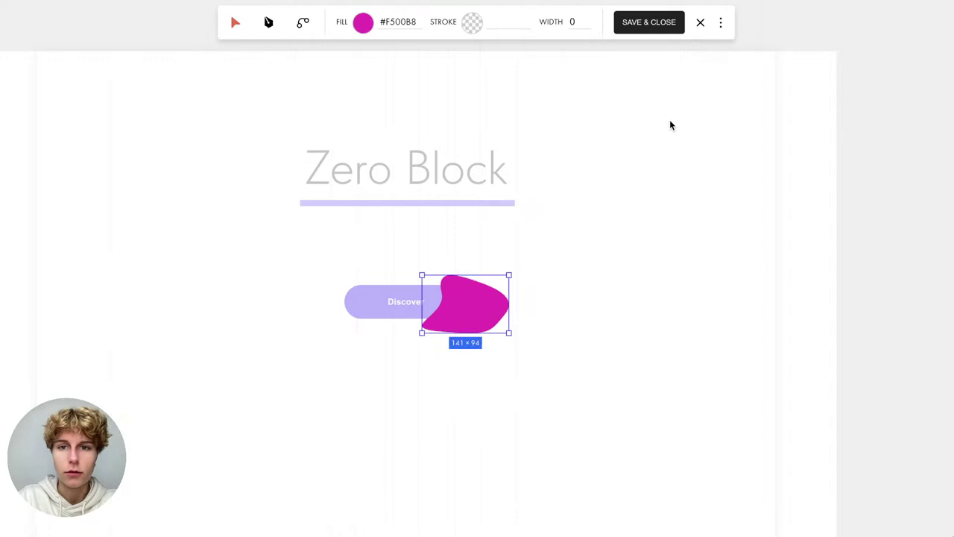
pyautogui.click(654, 21)
pyautogui.click(377, 305)
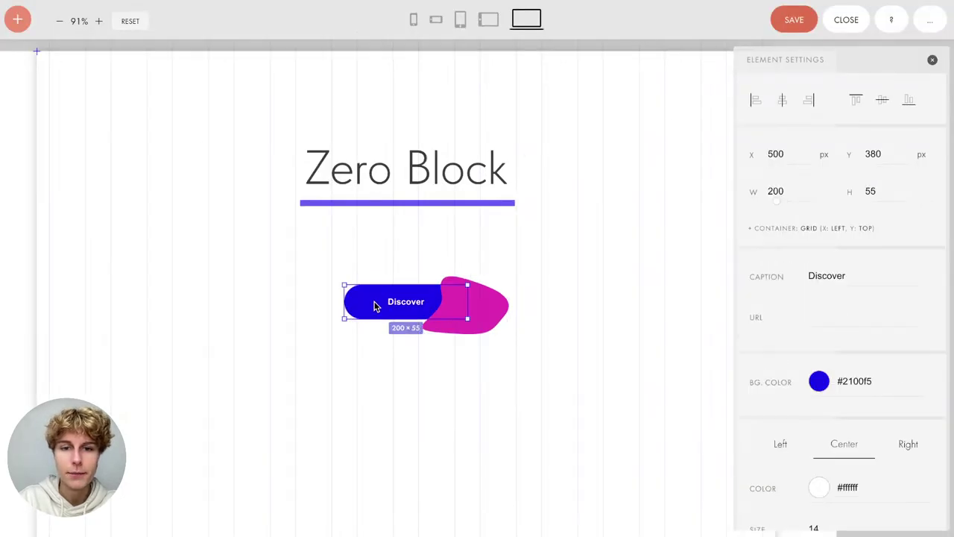
pyautogui.click(494, 316)
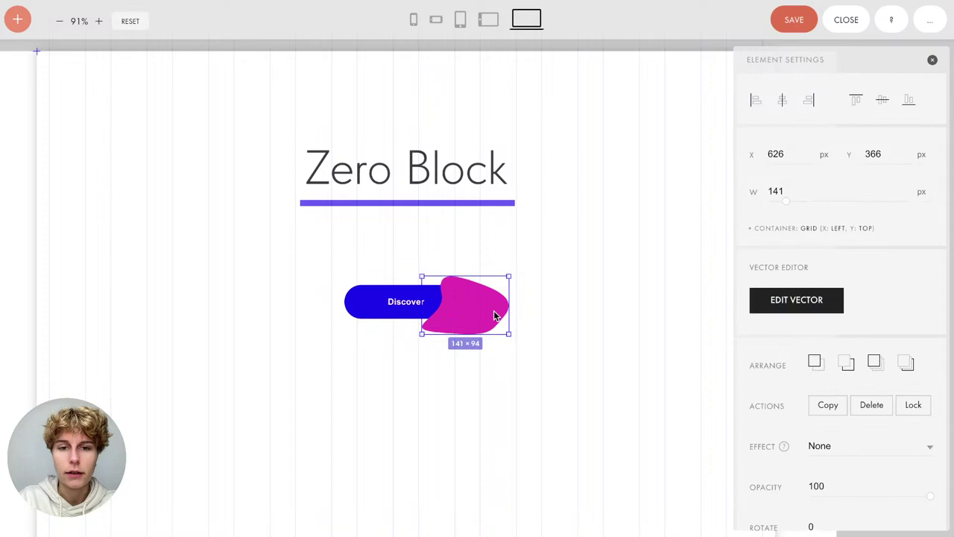
# Show the layers list and move the vector layer to the bottom of the stack, below the shape layer
pyautogui.click(930, 20)
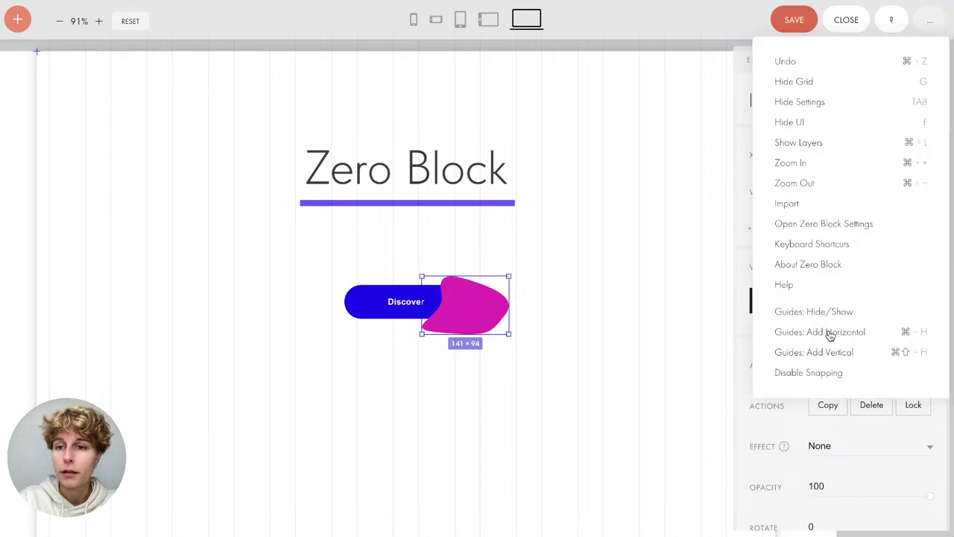
pyautogui.press('super+l')
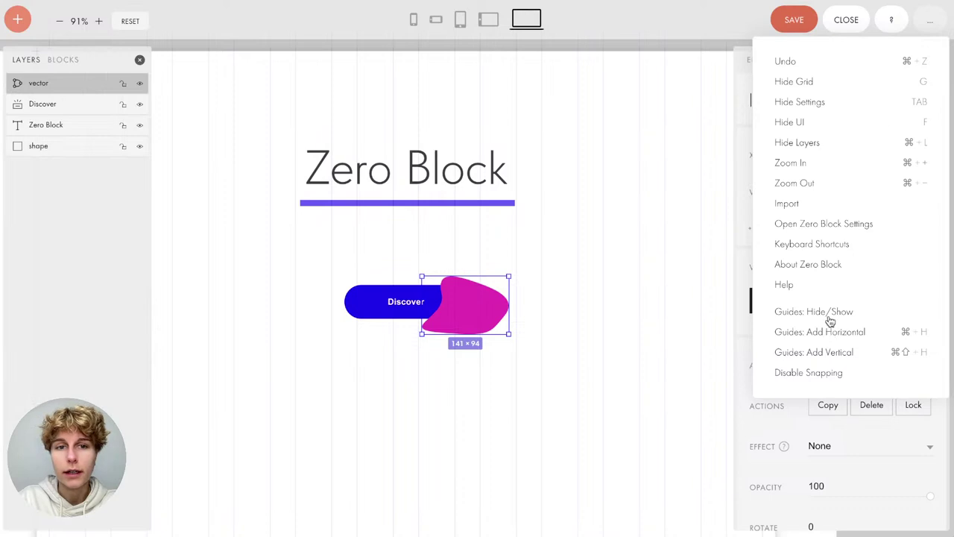
pyautogui.click(818, 150)
pyautogui.click(934, 17)
pyautogui.click(824, 145)
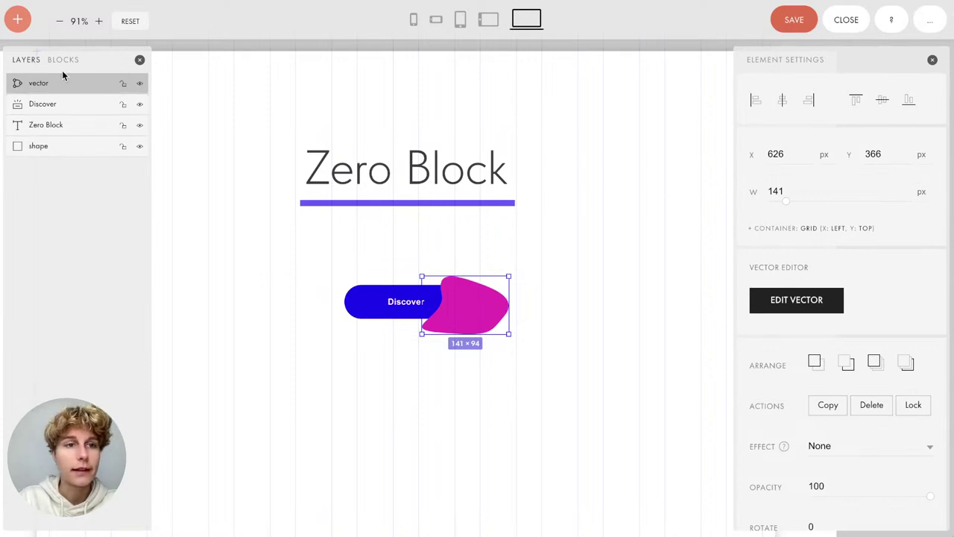
pyautogui.moveTo(63, 82); pyautogui.dragTo(62, 163)
pyautogui.click(303, 329)
# Enlarge the magenta vector to 278 px wide, move it to about X 567, Y 326, and set its opacity to 45
pyautogui.click(507, 302)
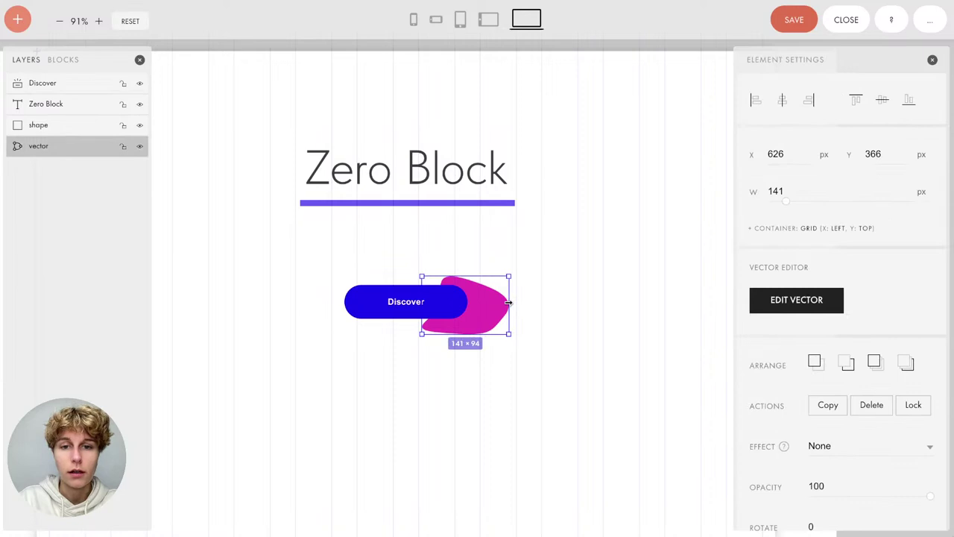
pyautogui.moveTo(508, 302); pyautogui.dragTo(601, 311)
pyautogui.moveTo(532, 353); pyautogui.dragTo(499, 330)
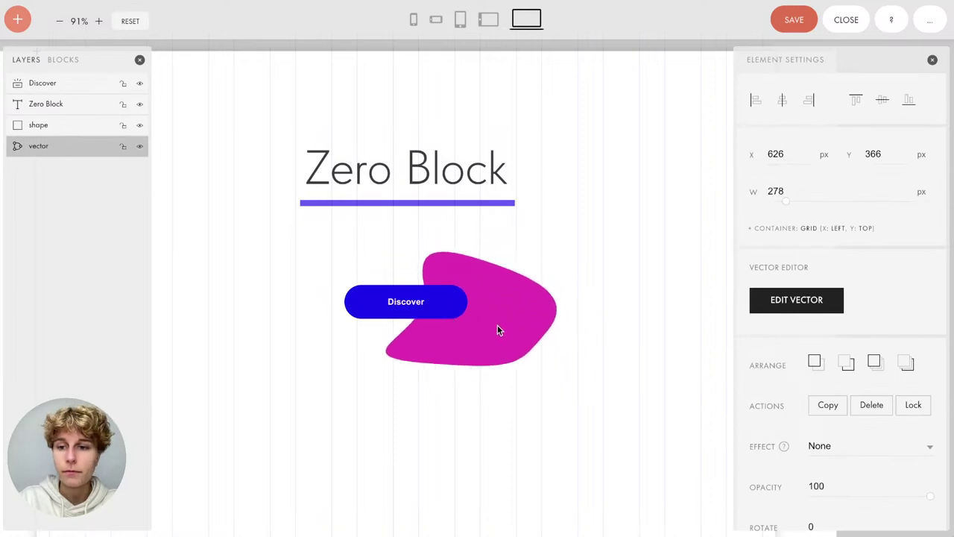
pyautogui.click(871, 496)
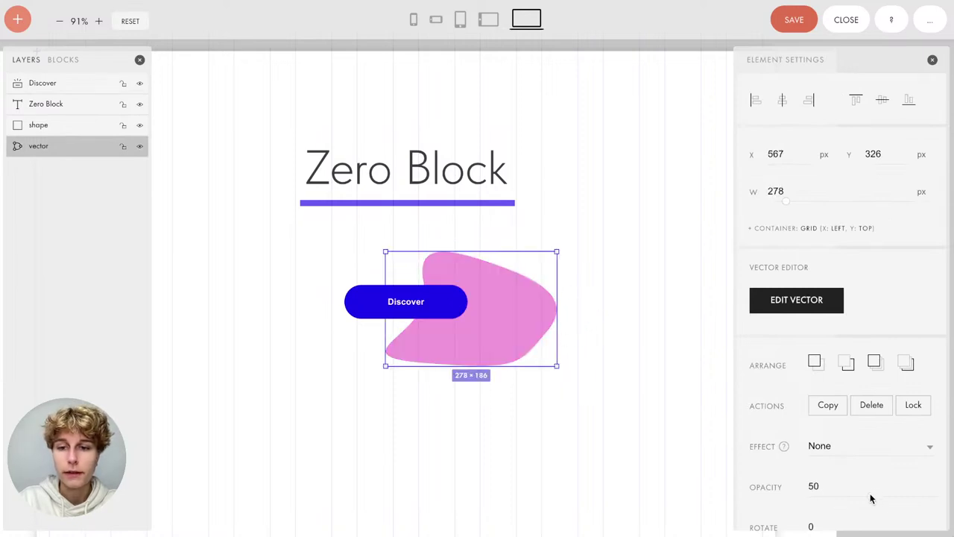
pyautogui.moveTo(873, 497); pyautogui.dragTo(865, 496)
# Enlarge the magenta vector to about 763 × 509 and position it behind the title and button at X 192, Y 26
pyautogui.moveTo(385, 342); pyautogui.dragTo(281, 346)
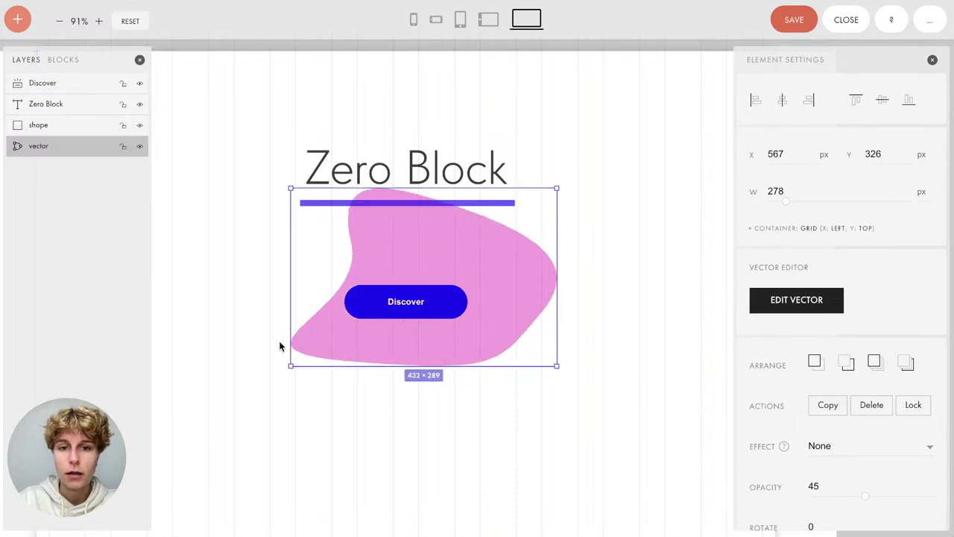
pyautogui.moveTo(514, 300); pyautogui.dragTo(726, 357)
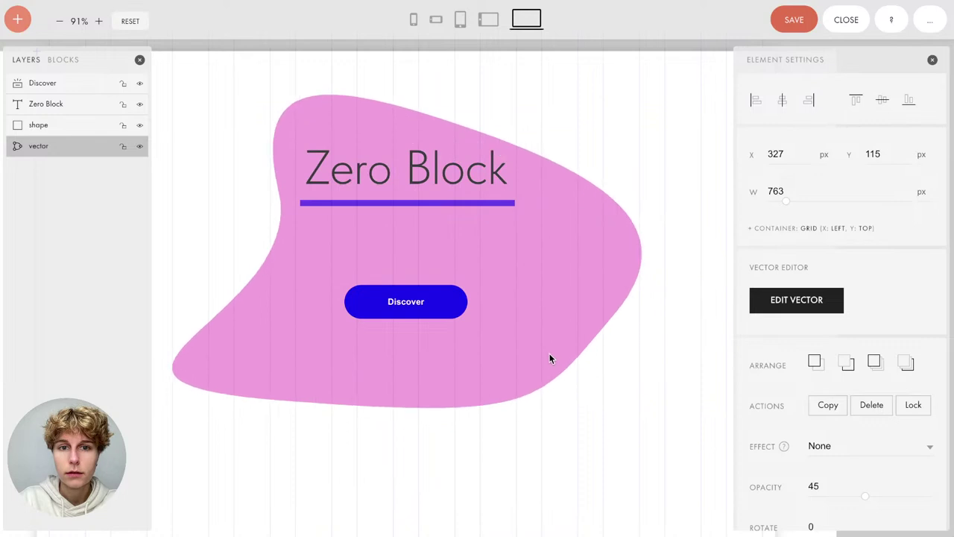
pyautogui.moveTo(553, 336); pyautogui.dragTo(519, 326)
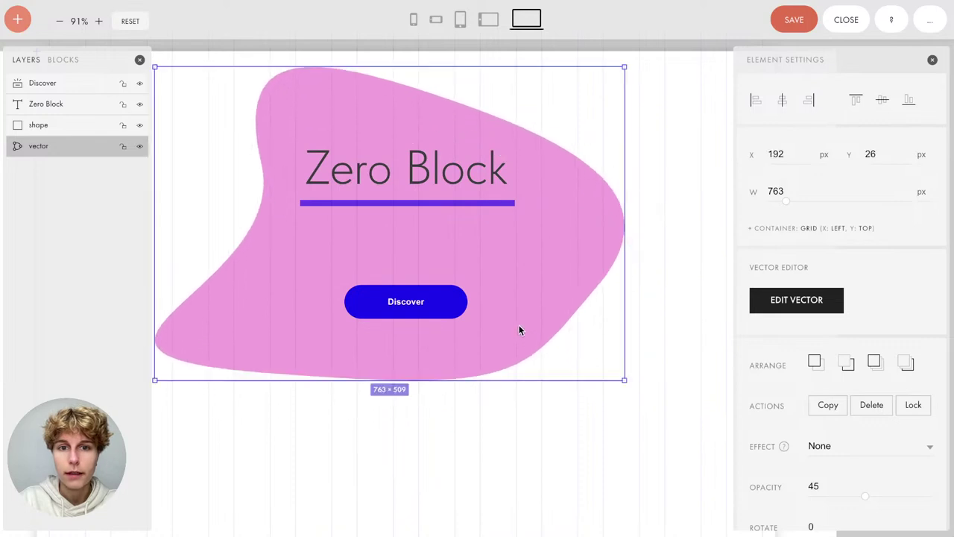
# Set the Zero Block title's font size to 84 and its color to black #000000
pyautogui.click(439, 160)
pyautogui.moveTo(904, 368)
pyautogui.mouseDown()
pyautogui.moveTo(947, 370)
pyautogui.moveTo(911, 373)
pyautogui.mouseUp()
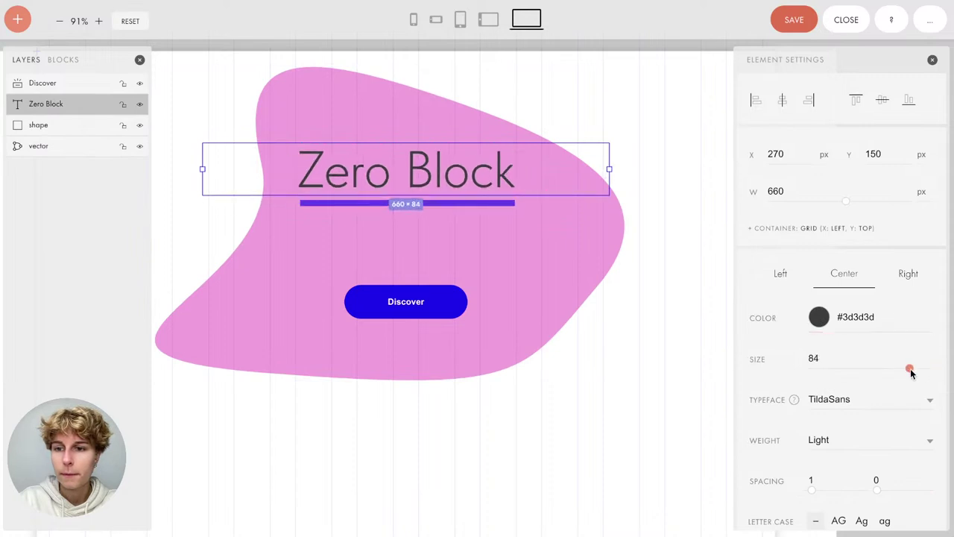
pyautogui.click(856, 317)
pyautogui.write('#3b3b3b')
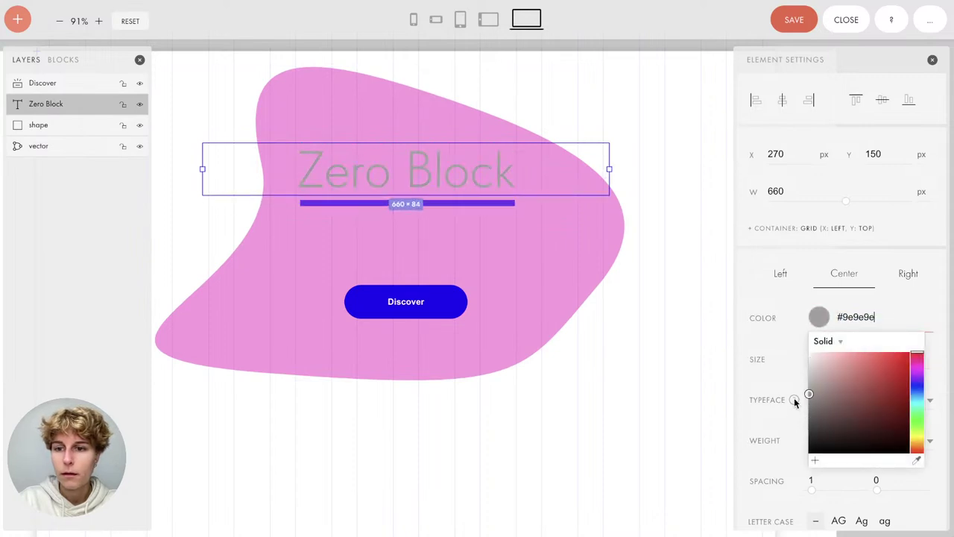
pyautogui.moveTo(812, 441); pyautogui.dragTo(768, 458)
pyautogui.click(798, 335)
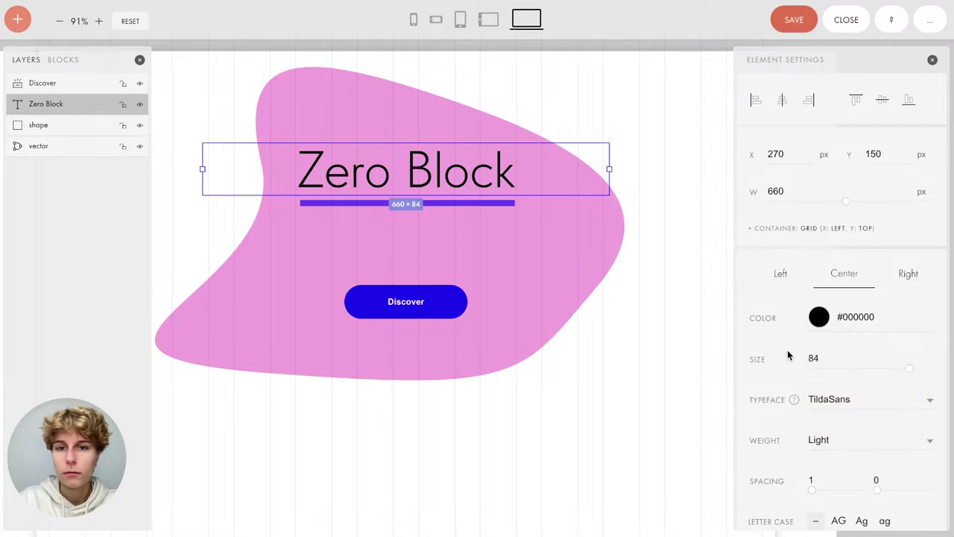
pyautogui.click(531, 369)
pyautogui.click(407, 307)
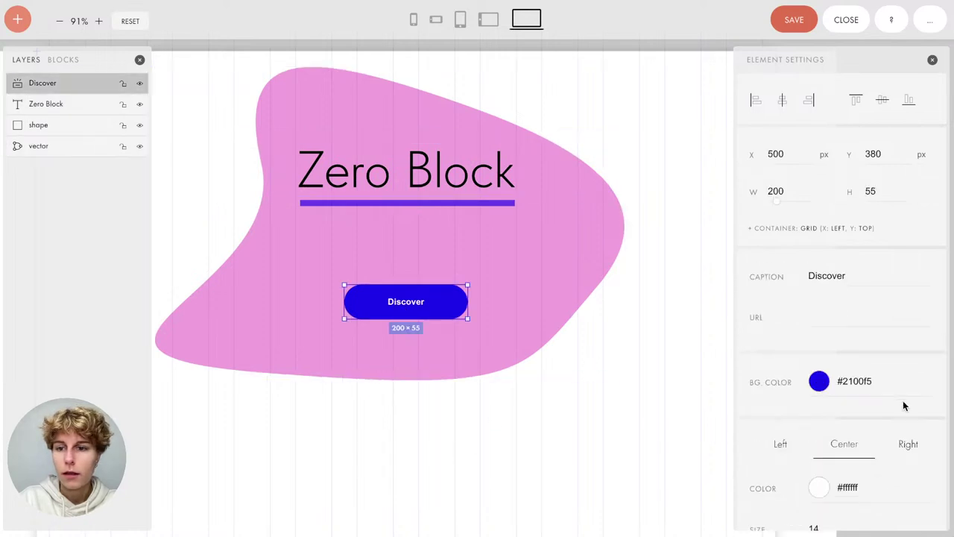
pyautogui.scroll(-8, 887, 425)
pyautogui.click(485, 422)
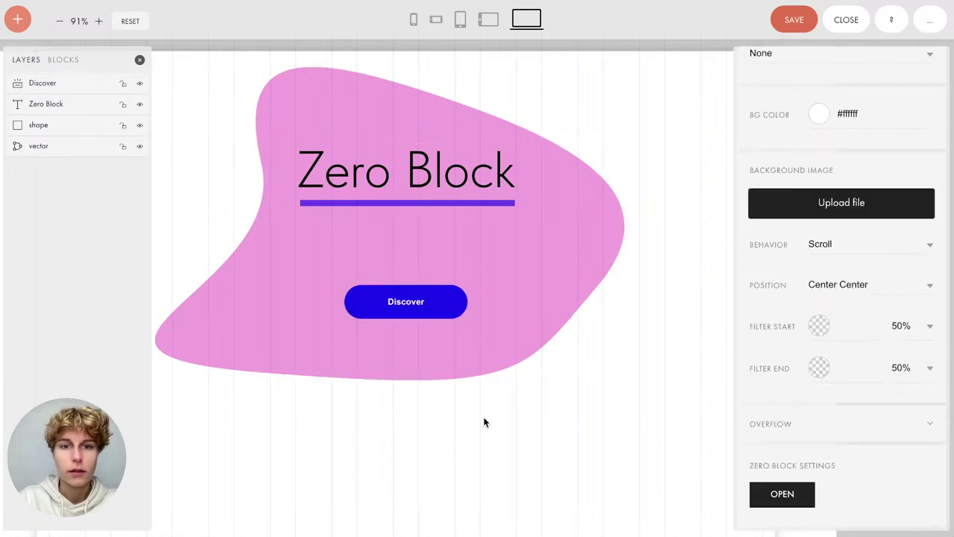
# Hide the layers list and move the Zero Block title together with its line down, closer to the Discover button
pyautogui.click(140, 60)
pyautogui.click(177, 153)
pyautogui.click(661, 91)
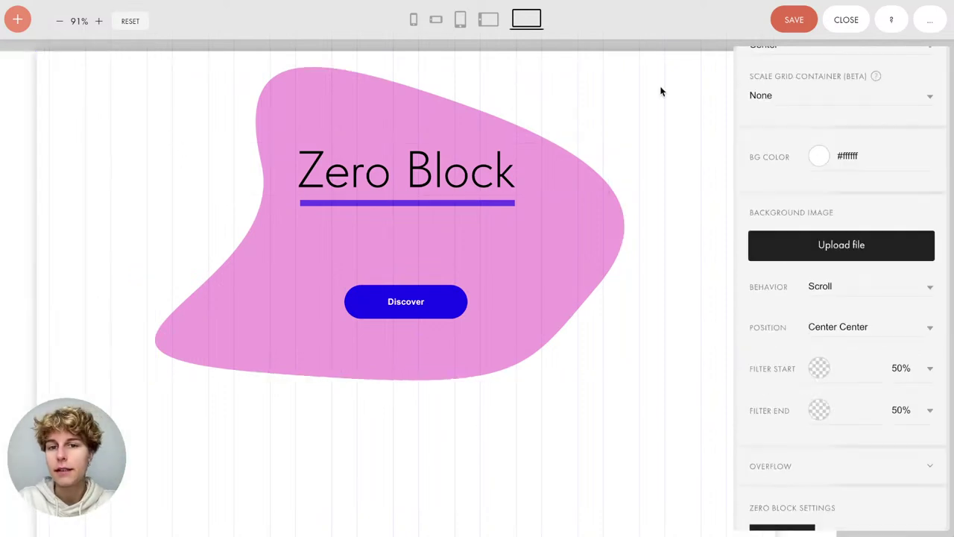
pyautogui.click(409, 202)
pyautogui.keyDown('shift'); pyautogui.click(410, 180); pyautogui.keyUp('shift')
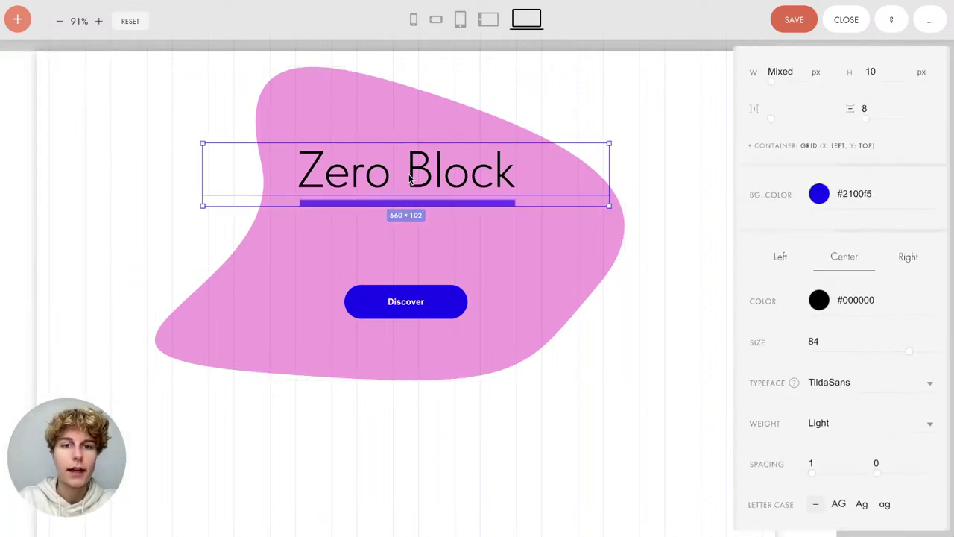
pyautogui.moveTo(410, 181); pyautogui.dragTo(411, 210)
pyautogui.click(401, 150)
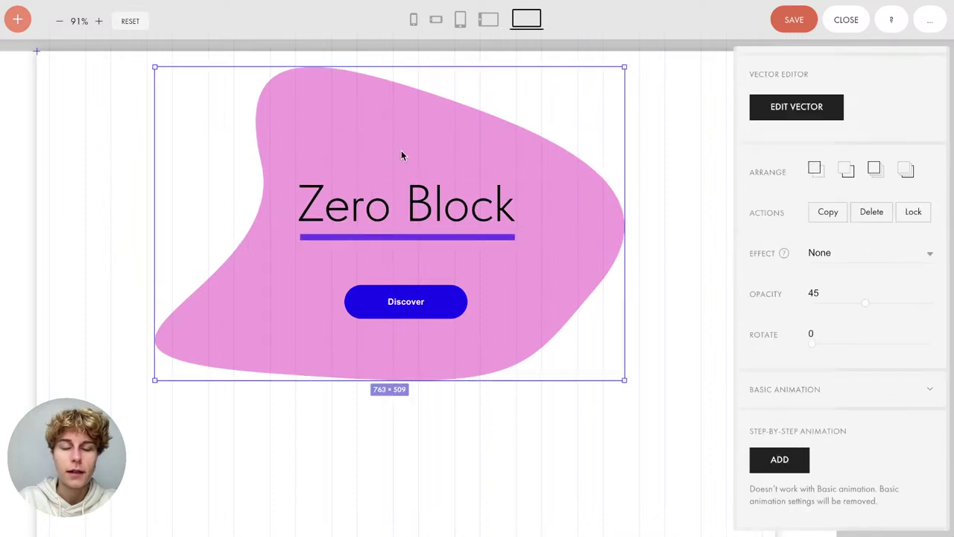
# Reduce the artboard's grid container height to 590 px and close the artboard settings
pyautogui.scroll(-3, 402, 149)
pyautogui.scroll(-1, 401, 155)
pyautogui.click(403, 416)
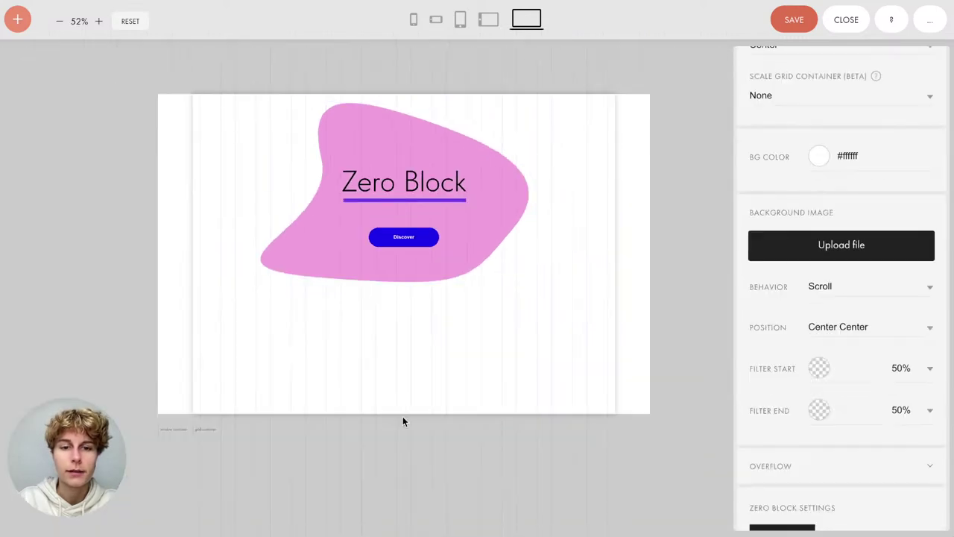
pyautogui.moveTo(403, 416); pyautogui.dragTo(403, 301)
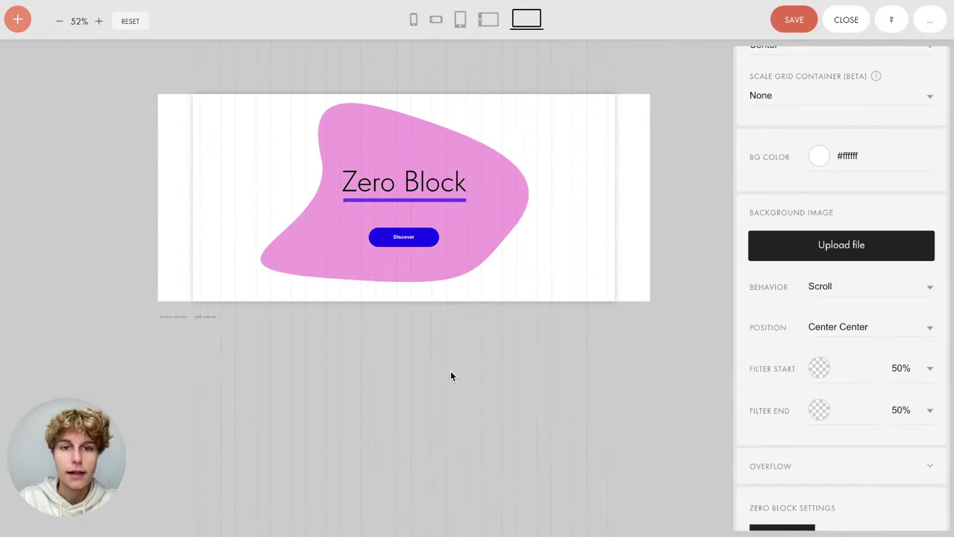
pyautogui.scroll(3, 902, 190)
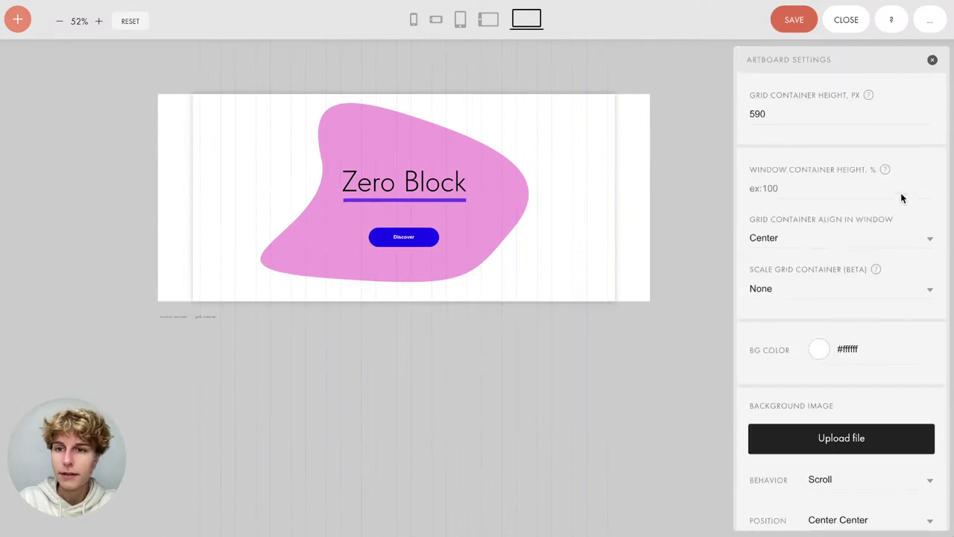
pyautogui.click(931, 72)
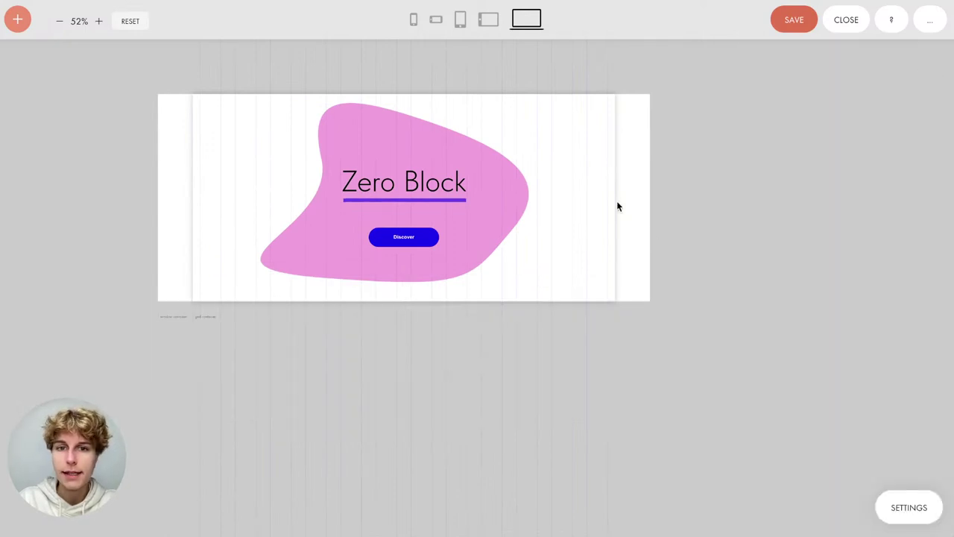
# Set the artboard's background color to light gray #f5f5f5 and close its settings
pyautogui.scroll(5, 617, 201)
pyautogui.hscroll(-4, 617, 200)
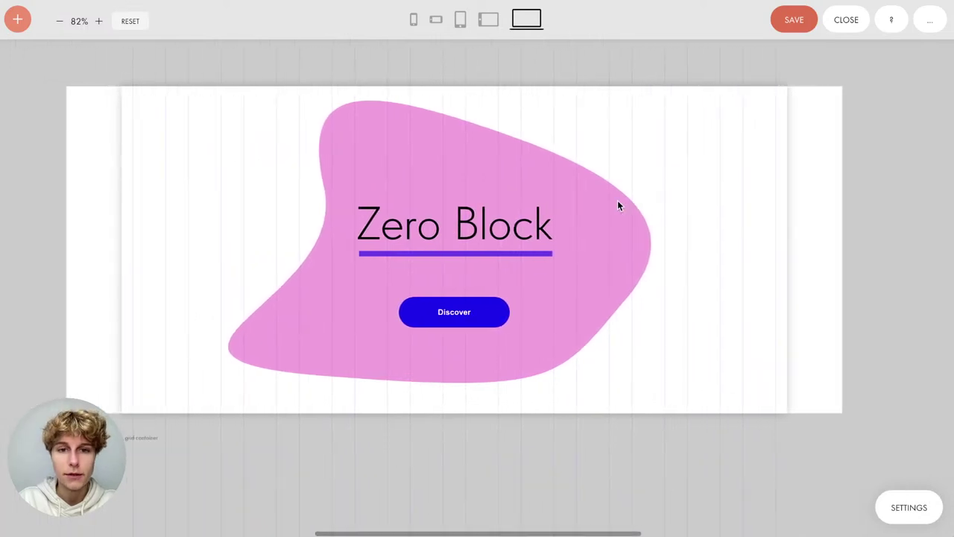
pyautogui.click(798, 280)
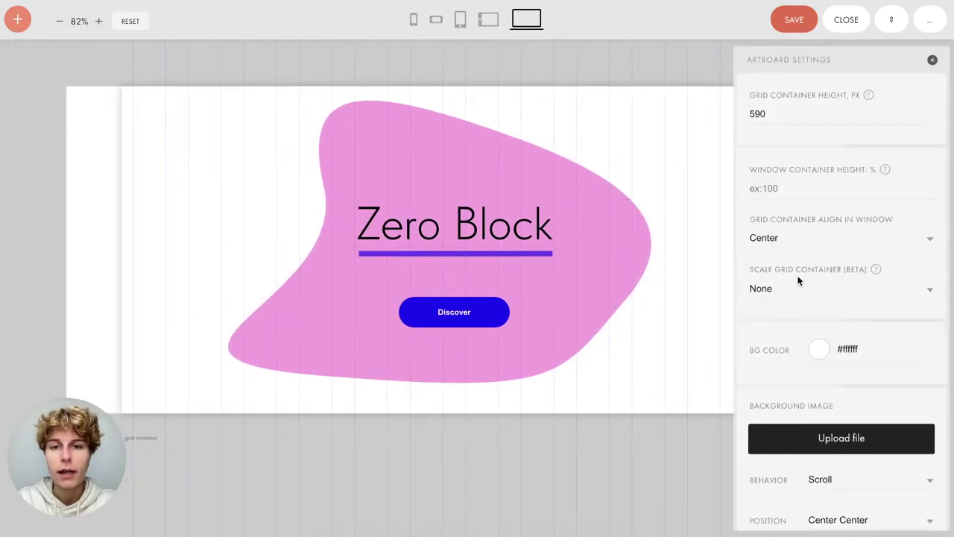
pyautogui.click(856, 349)
pyautogui.write('#e6e6e6')
pyautogui.moveTo(793, 392); pyautogui.dragTo(792, 389)
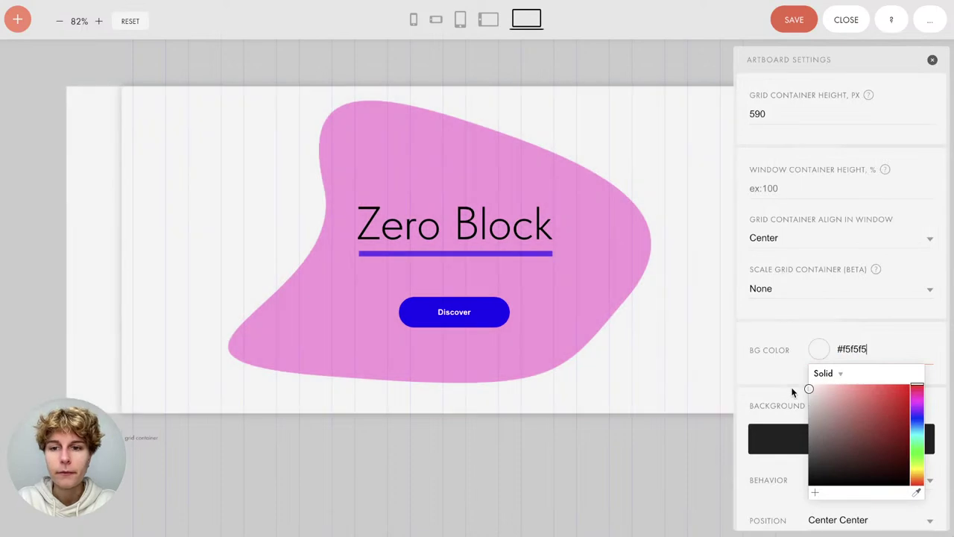
pyautogui.click(689, 319)
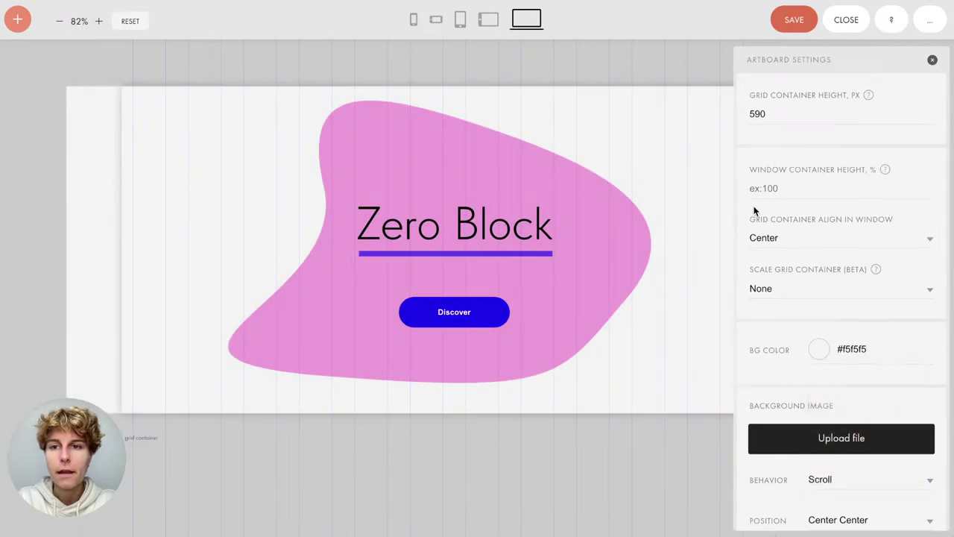
pyautogui.click(932, 60)
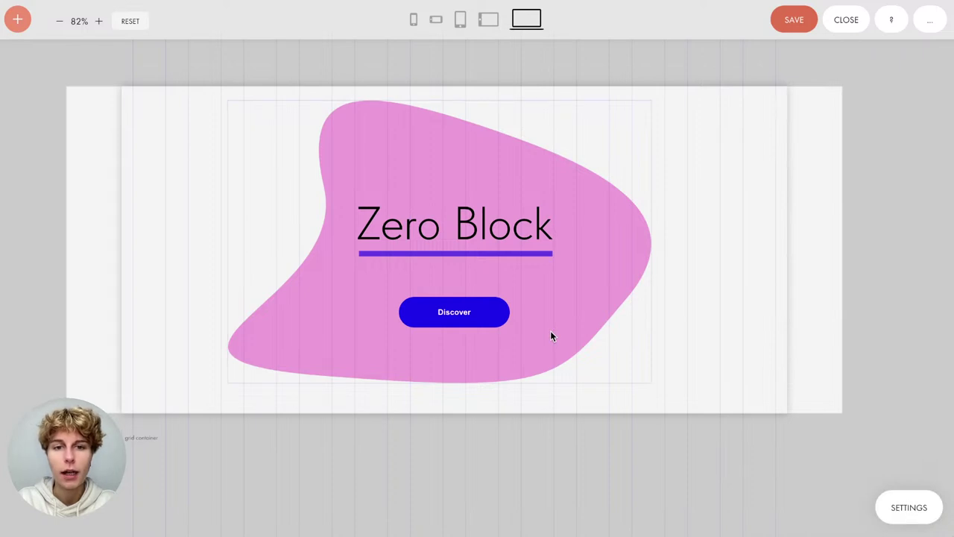
# In the landscape tablet layout, center the title, line and button and place the vector shape behind them
pyautogui.click(484, 20)
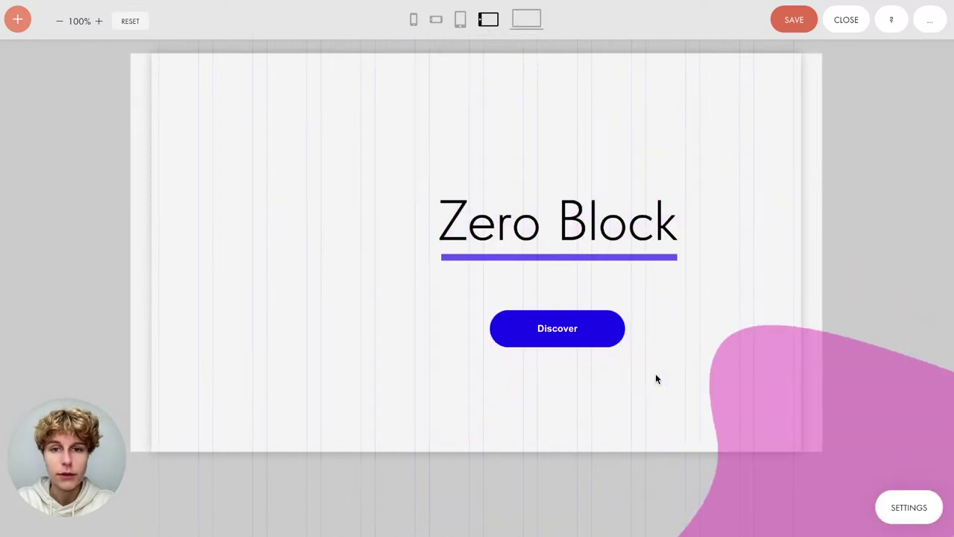
pyautogui.click(656, 374)
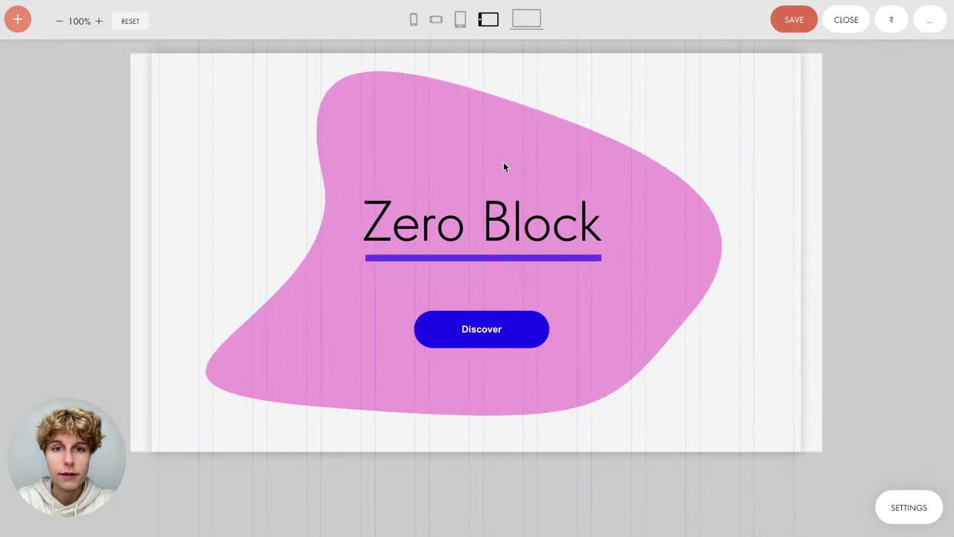
pyautogui.click(504, 167)
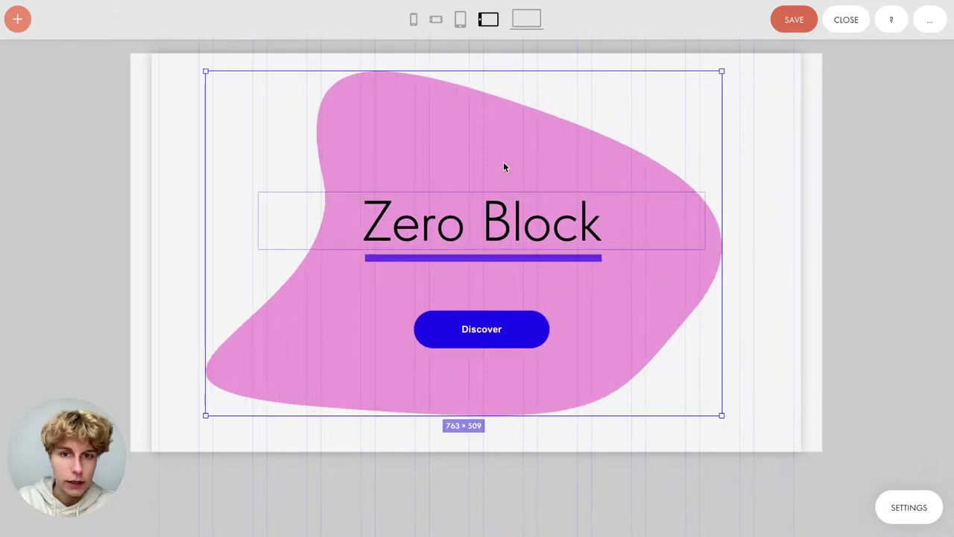
# In the portrait phone layout, shrink and center the title and enlarge the vector to about 1109 × 740 so it fills the artboard
pyautogui.click(414, 19)
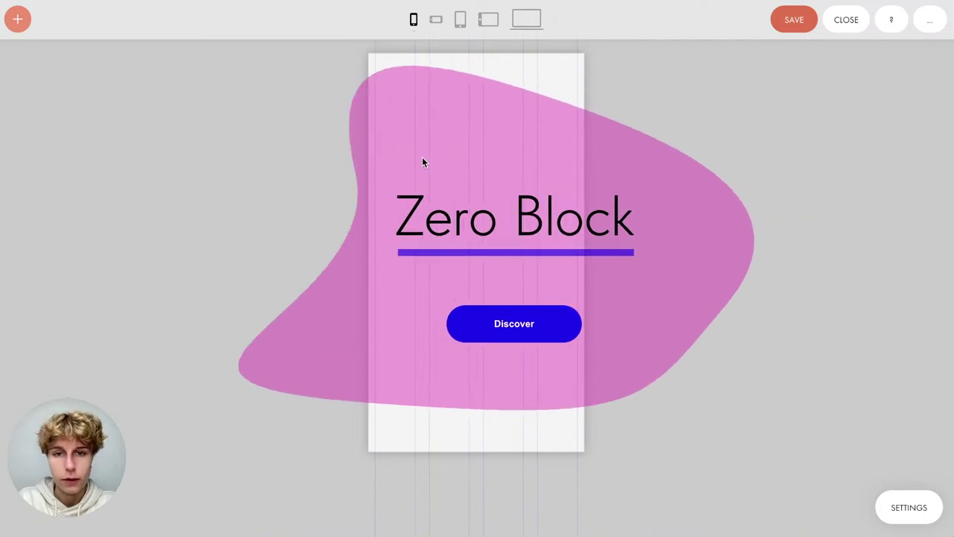
pyautogui.click(493, 221)
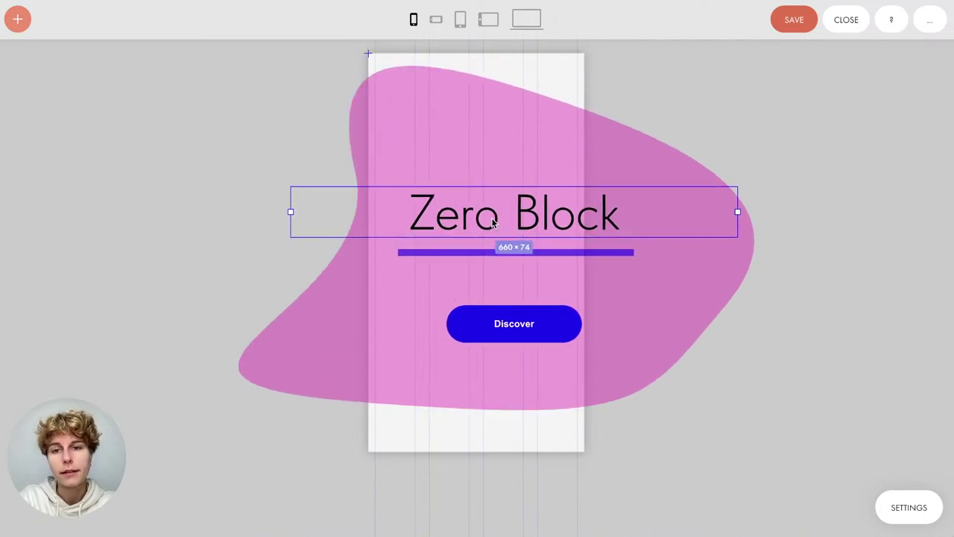
pyautogui.moveTo(740, 211); pyautogui.dragTo(652, 179)
pyautogui.moveTo(663, 381); pyautogui.dragTo(739, 390)
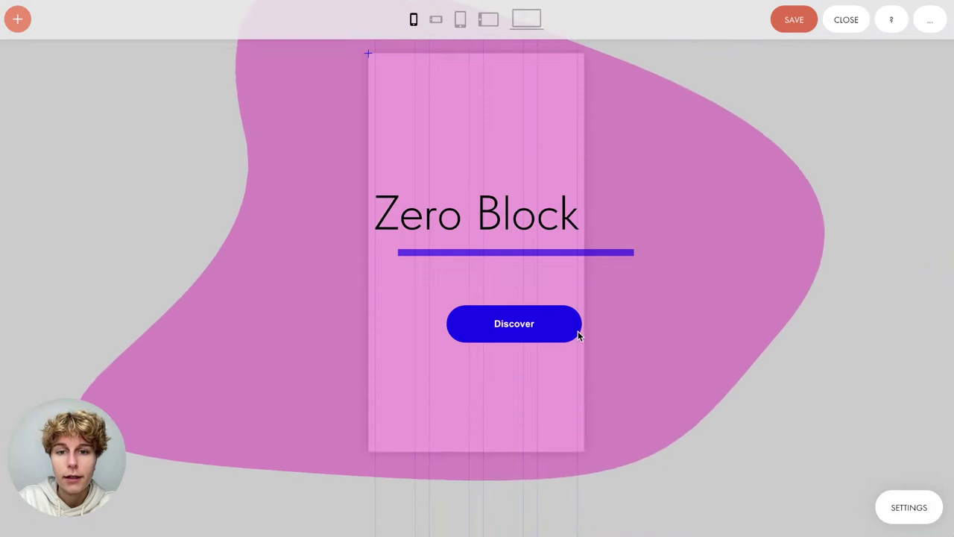
pyautogui.click(706, 290)
# Position the line under the phone layout's title and shorten it to about 302 × 10 to match the title's width
pyautogui.moveTo(566, 254); pyautogui.dragTo(537, 254)
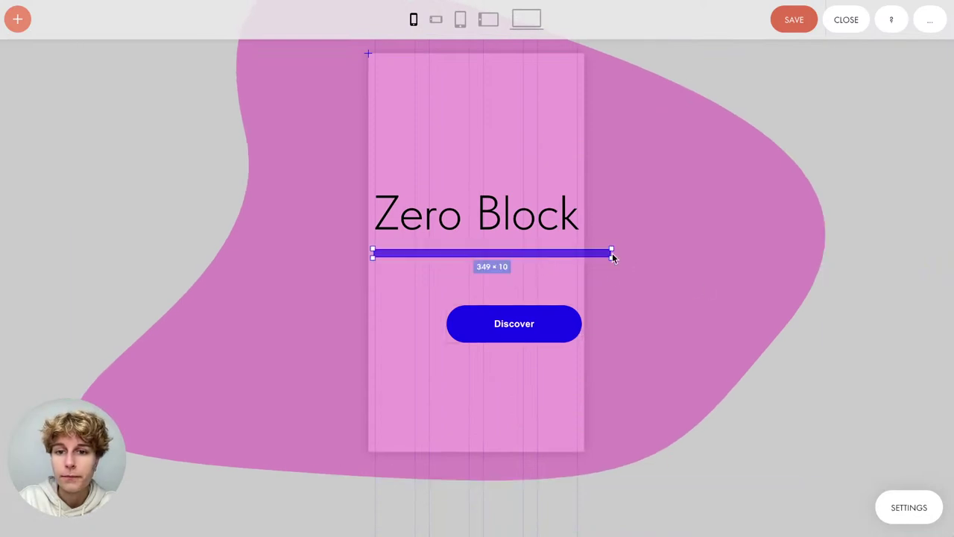
pyautogui.moveTo(605, 252); pyautogui.dragTo(577, 254)
pyautogui.click(588, 256)
pyautogui.click(580, 254)
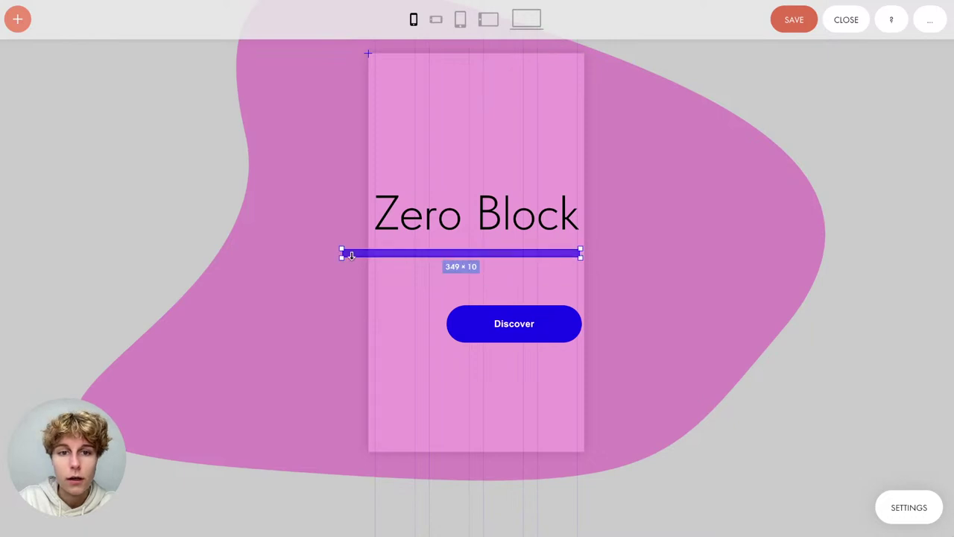
pyautogui.moveTo(347, 260); pyautogui.dragTo(372, 259)
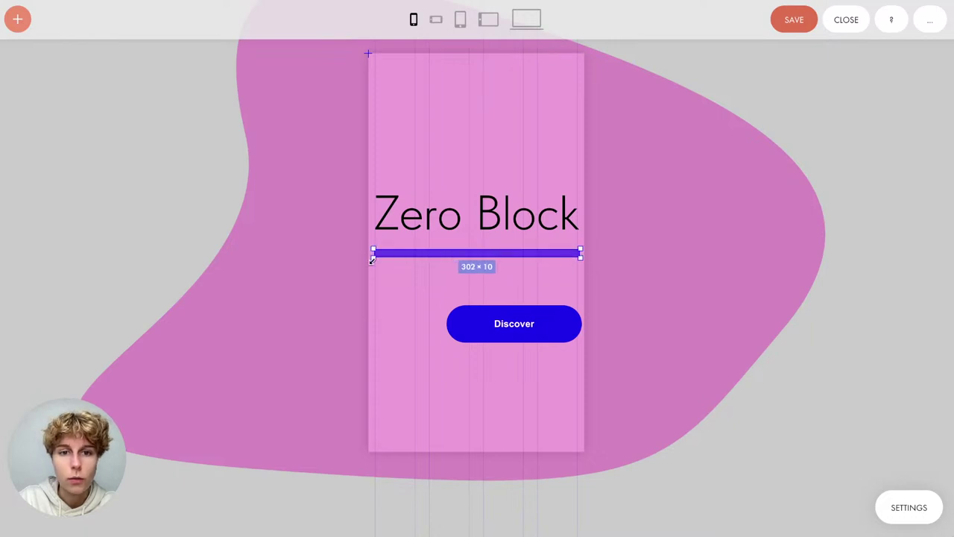
# Center the Discover button horizontally in the phone layout
pyautogui.click(488, 321)
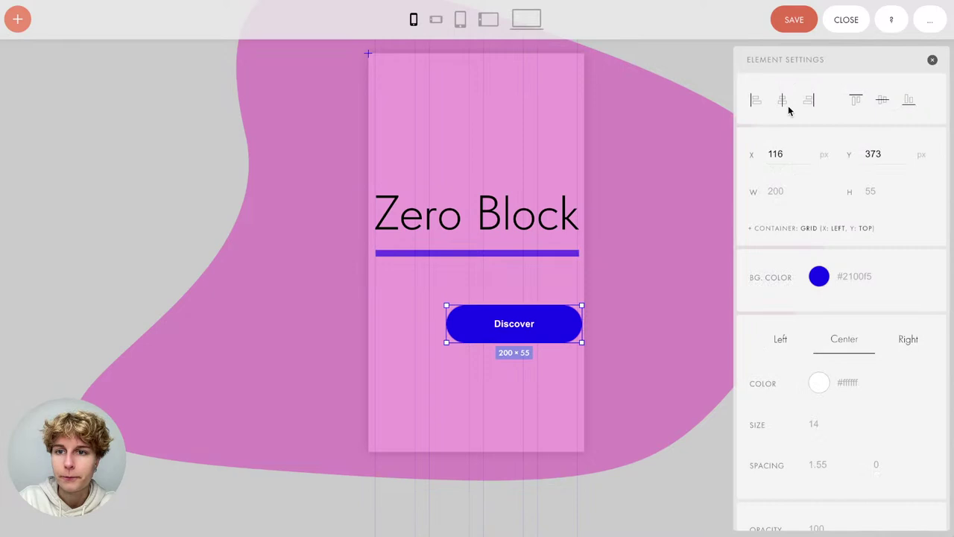
pyautogui.click(783, 100)
pyautogui.click(643, 141)
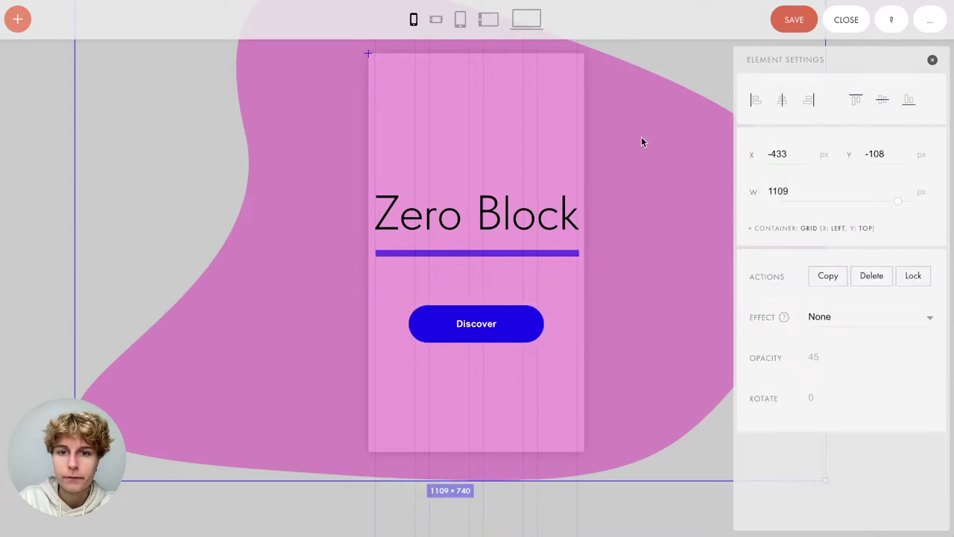
# Save the Zero Block, close the block editor, and delete the text block above it on the page
pyautogui.click(794, 19)
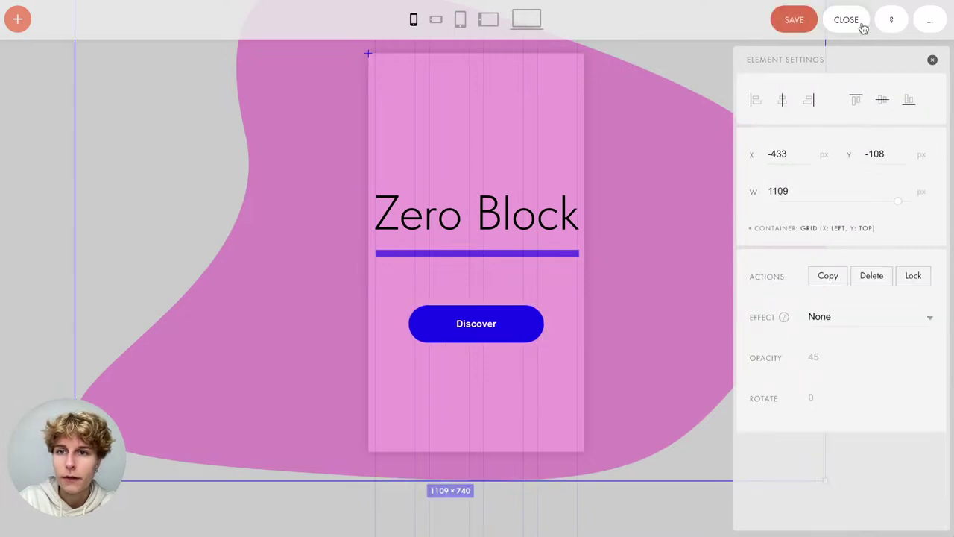
pyautogui.click(847, 20)
pyautogui.scroll(3, 489, 319)
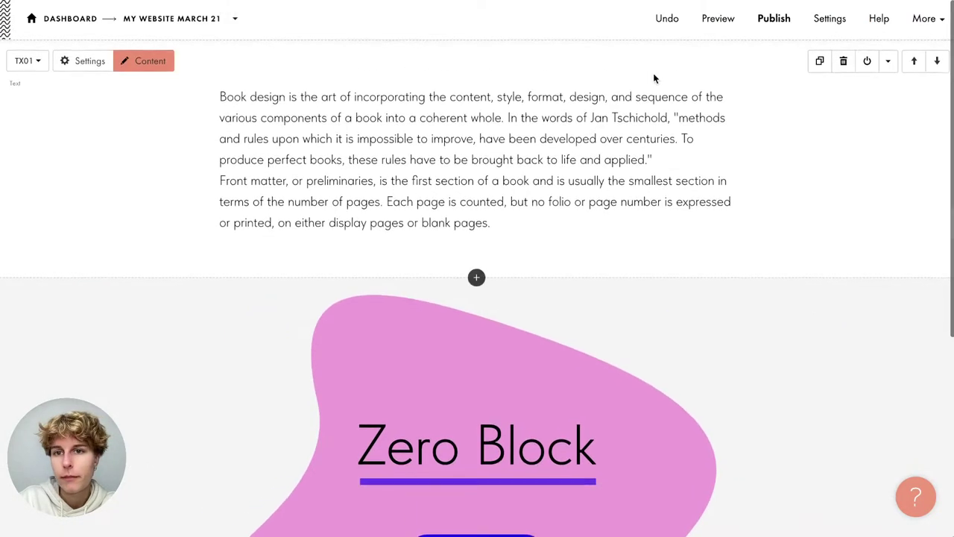
pyautogui.click(844, 61)
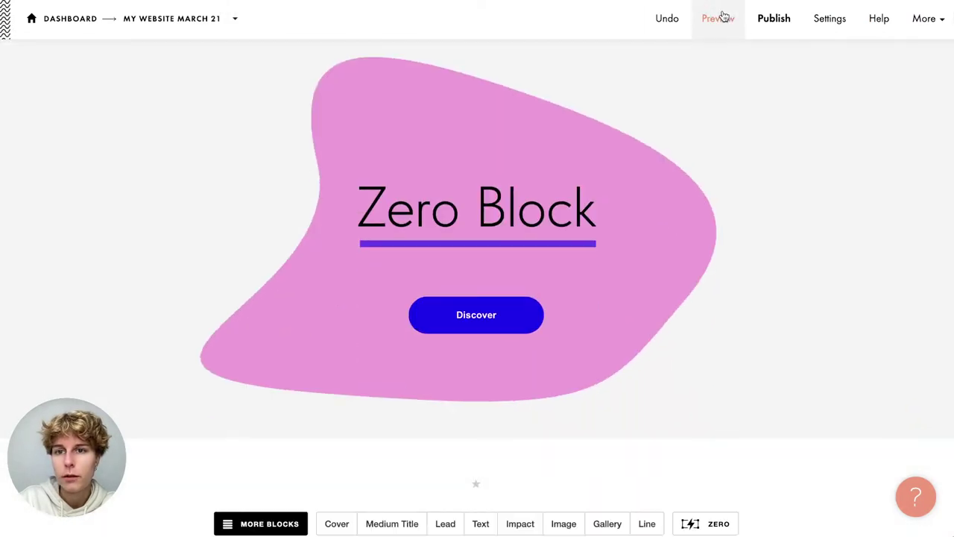
# Preview the page in desktop and mobile view, and return to the page editor
pyautogui.click(722, 16)
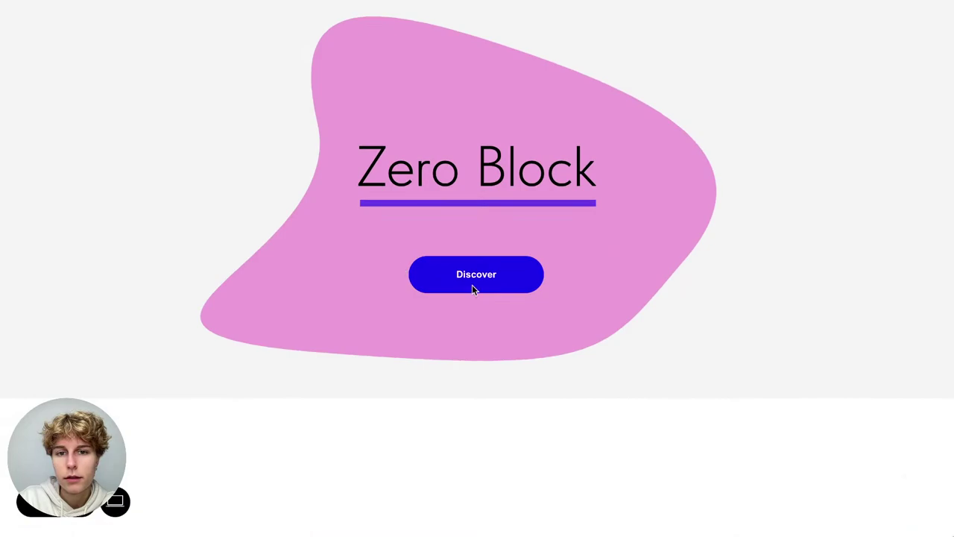
pyautogui.moveTo(139, 479)
pyautogui.click(123, 503)
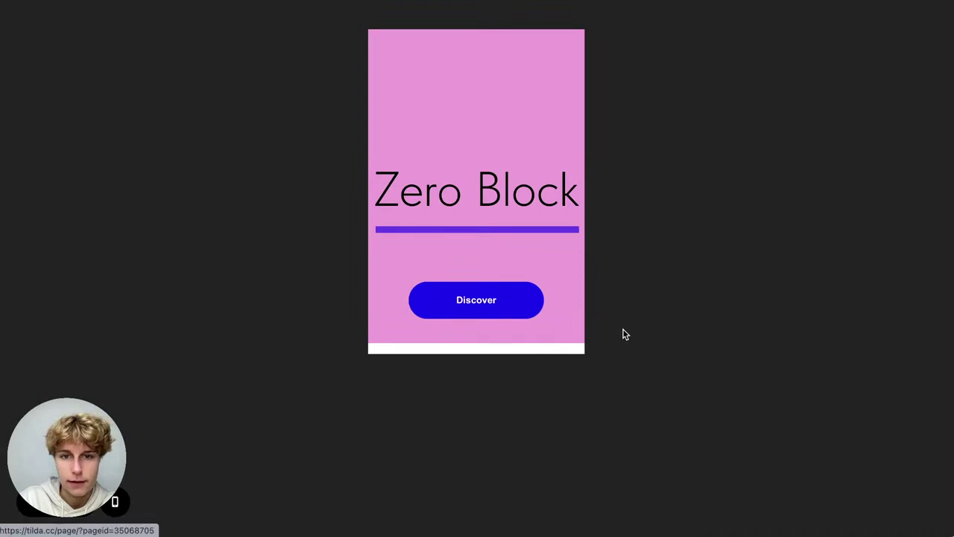
pyautogui.press('Escape')
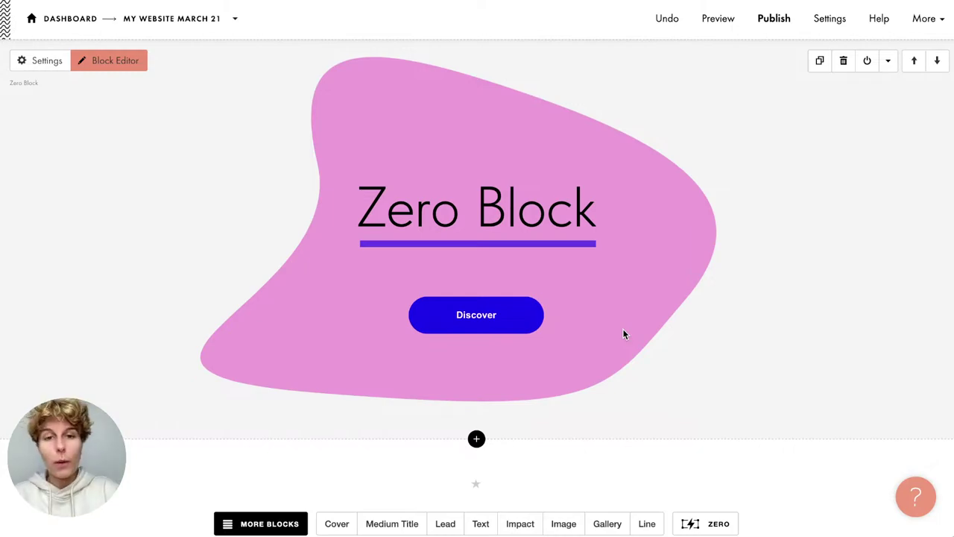
# Reopen the Zero Block in the block editor for a look at its artboard, and return to the page
pyautogui.click(124, 64)
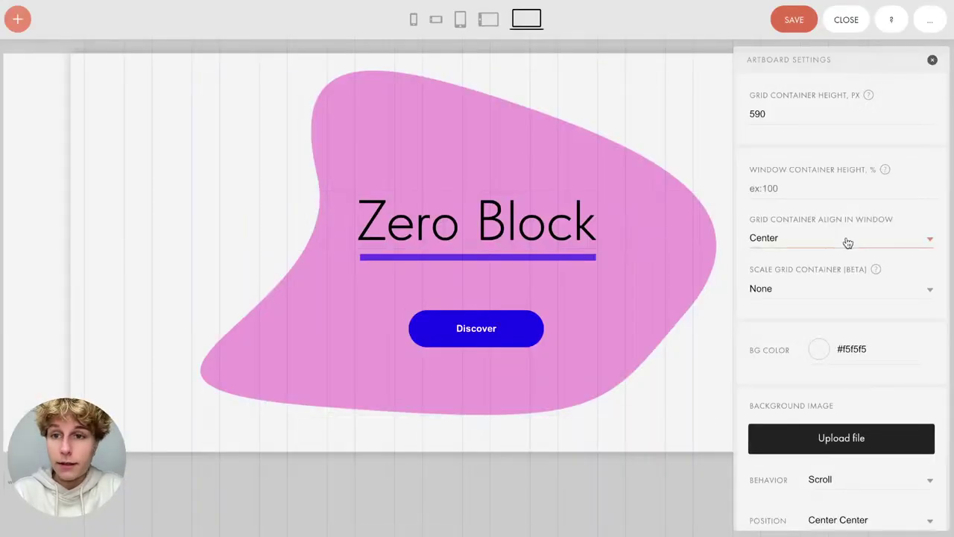
pyautogui.click(856, 21)
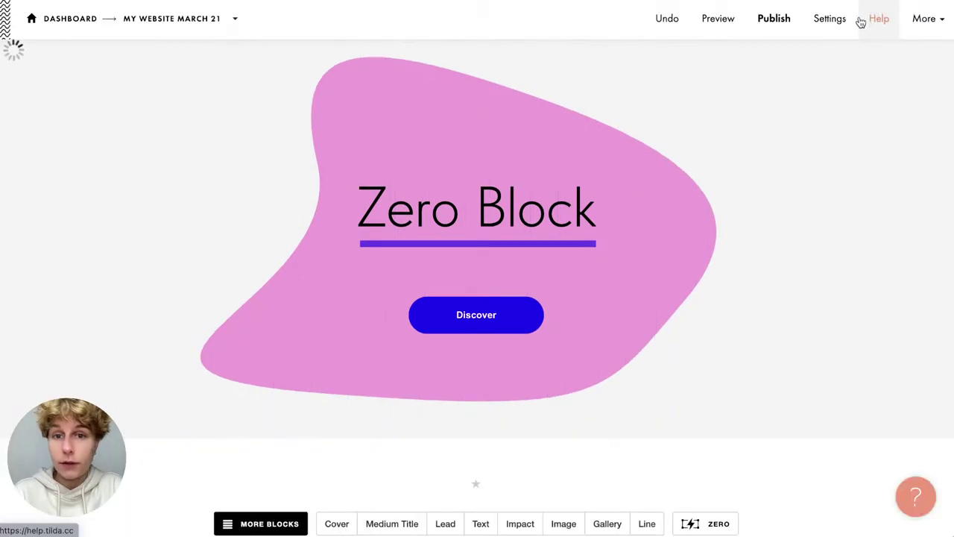
pyautogui.scroll(-1, 729, 205)
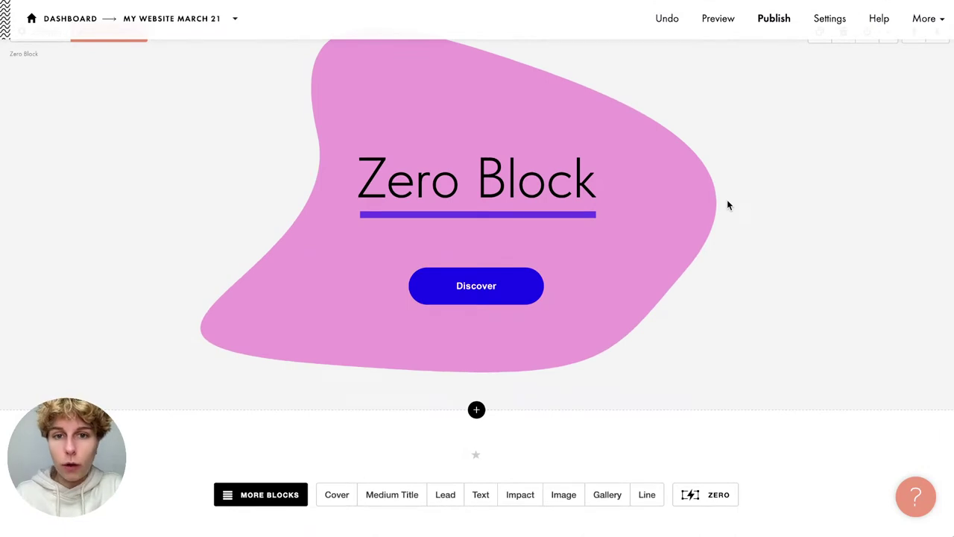
pyautogui.scroll(1, 729, 205)
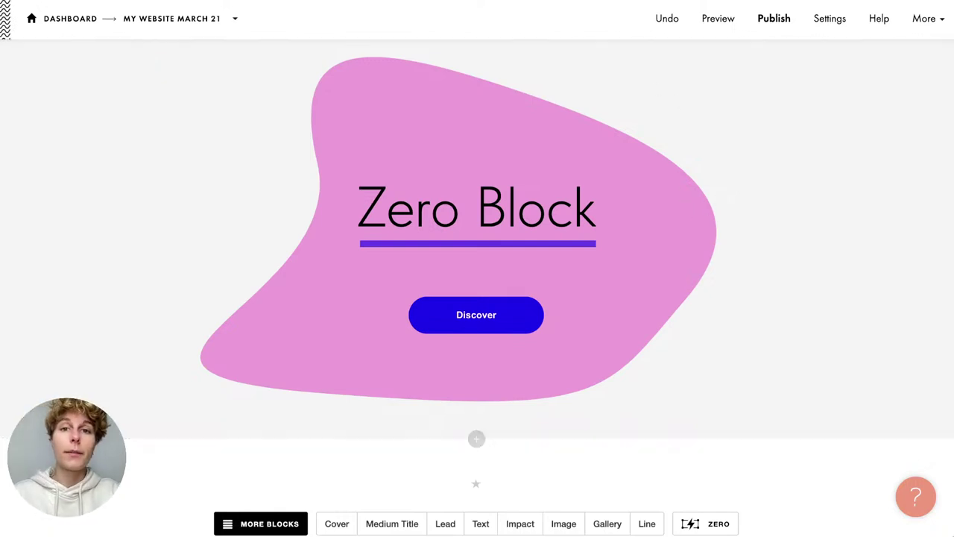
pyautogui.hotkey('alt', 'Tab')
pyautogui.hotkey('alt', 'Tab')
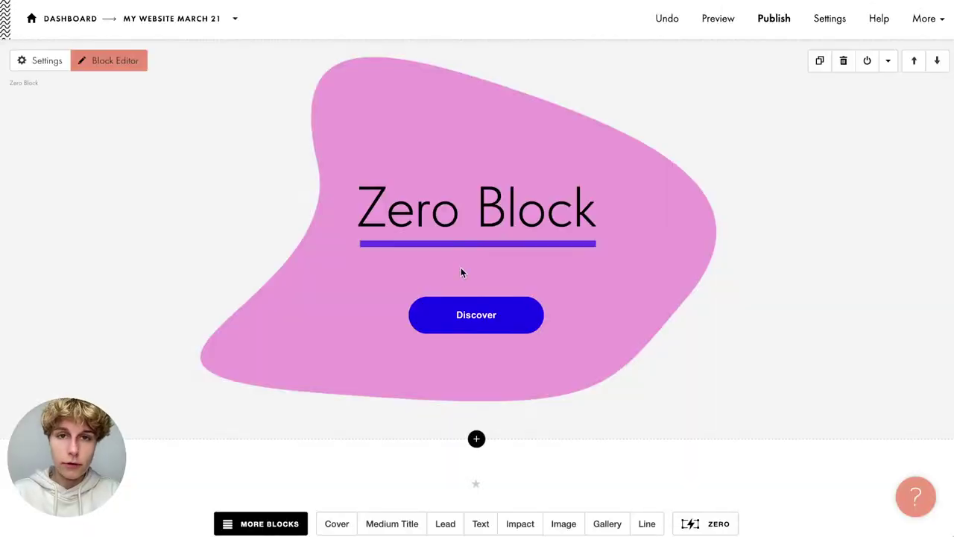
pyautogui.click(258, 191)
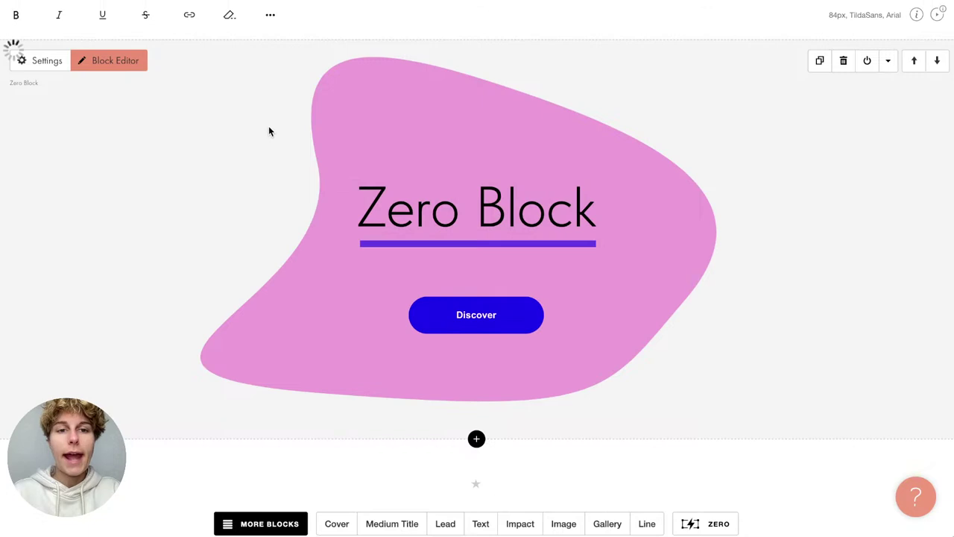
pyautogui.click(269, 132)
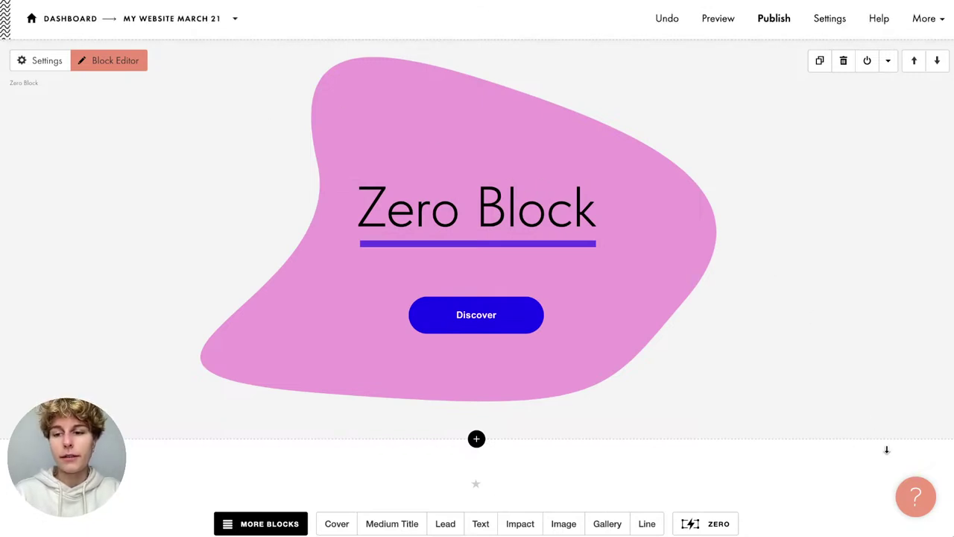
# Open the "Zero Block. Design Editor for Professionals" video from the Help center's video tutorials and return to the page editor
pyautogui.click(924, 504)
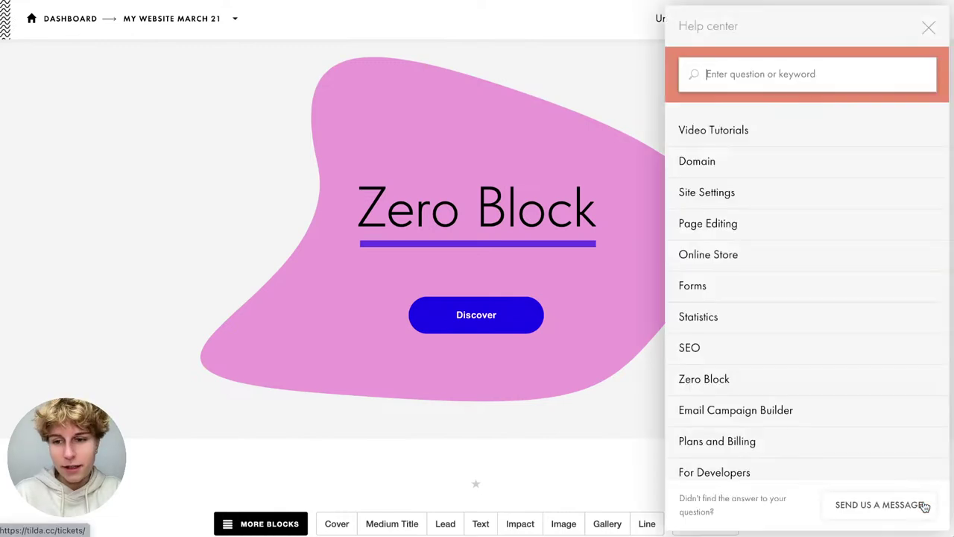
pyautogui.click(745, 130)
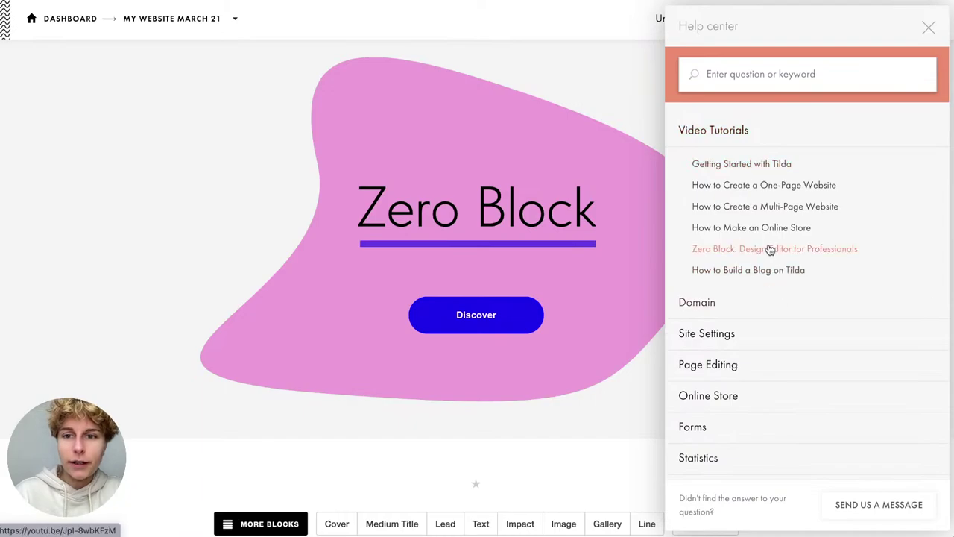
pyautogui.click(770, 249)
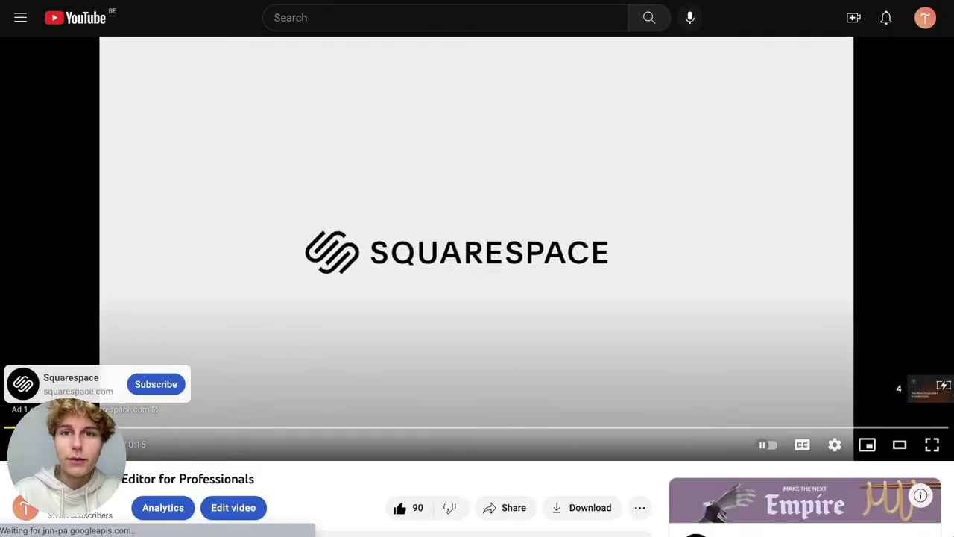
pyautogui.hotkey('ctrl', 'w')
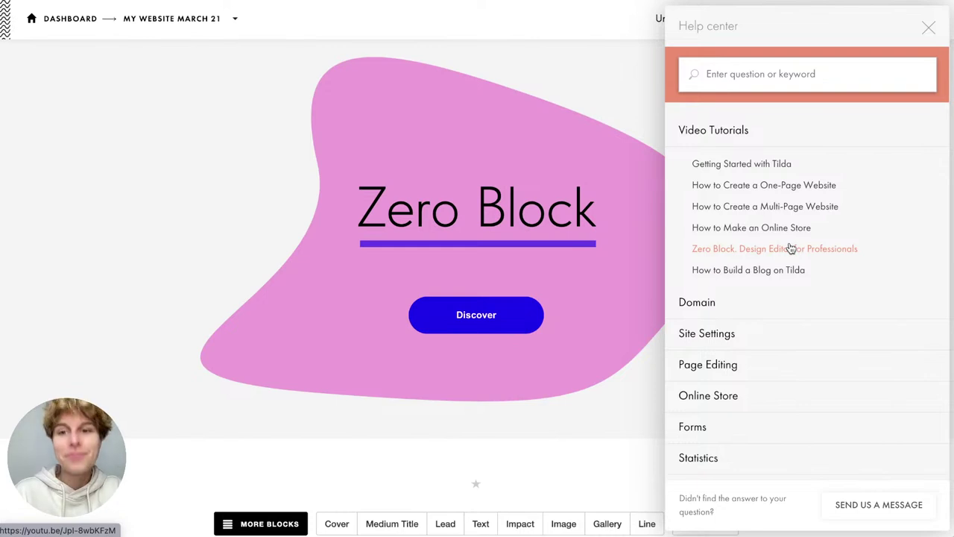
# Open the Help center article on creating your own blocks with Zero Block and look through its list of guides
pyautogui.scroll(-6, 790, 249)
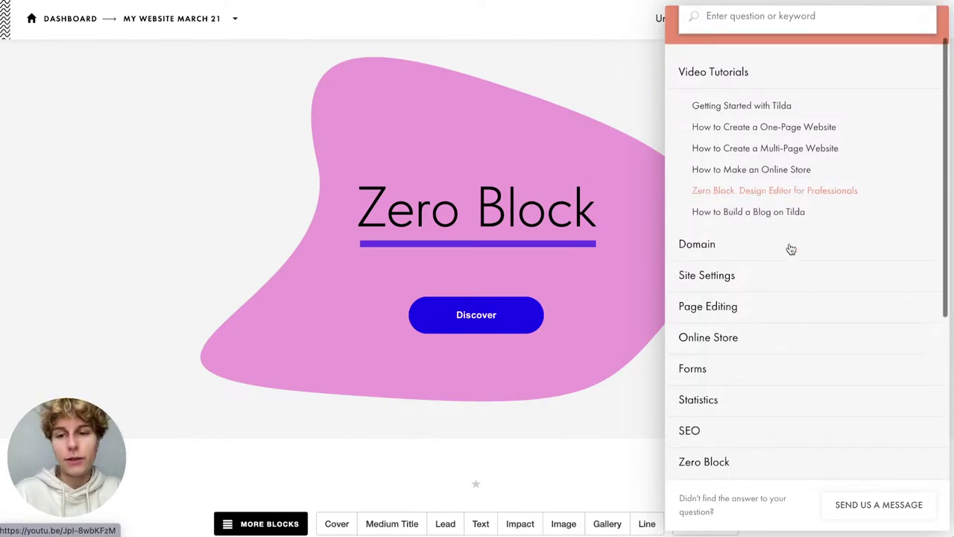
pyautogui.click(788, 249)
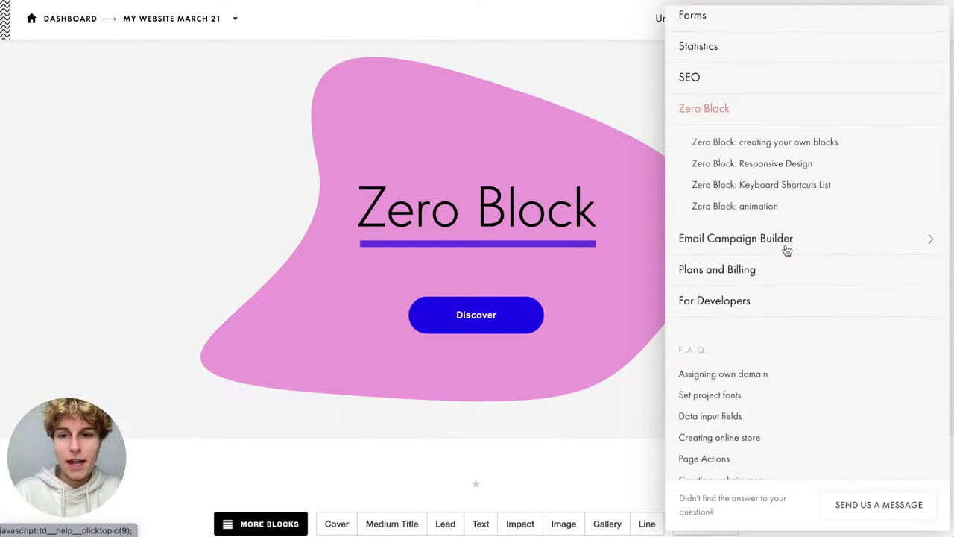
pyautogui.click(755, 148)
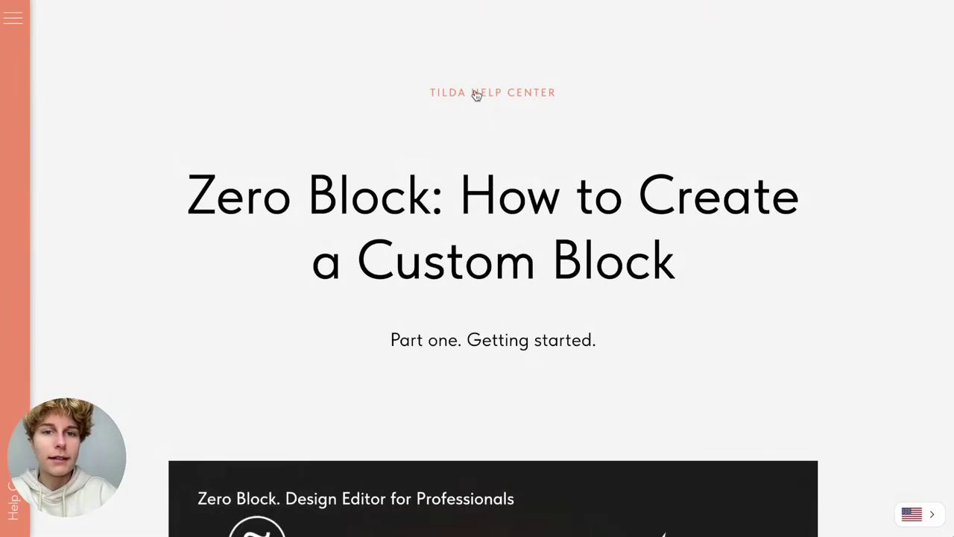
pyautogui.scroll(-3, 363, 268)
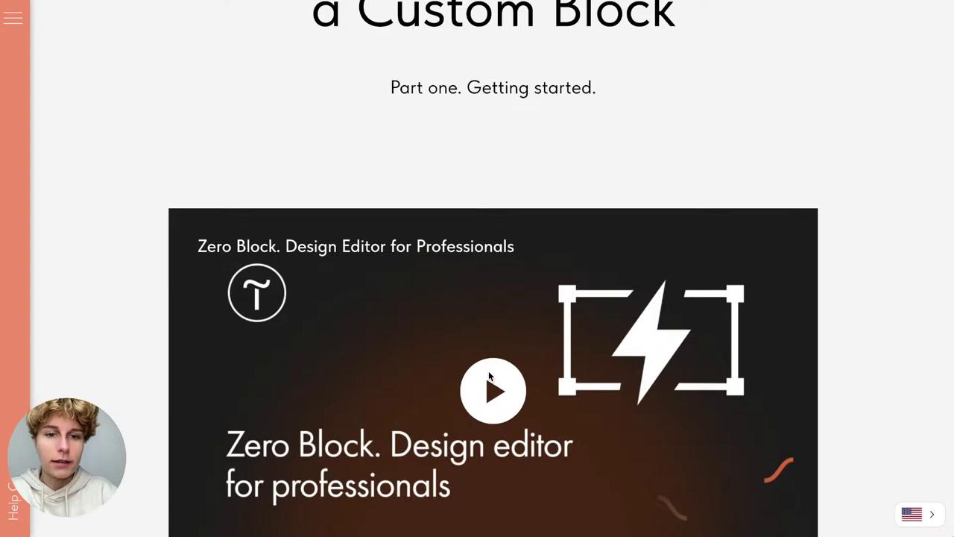
pyautogui.scroll(-12, 522, 343)
pyautogui.scroll(2, 528, 333)
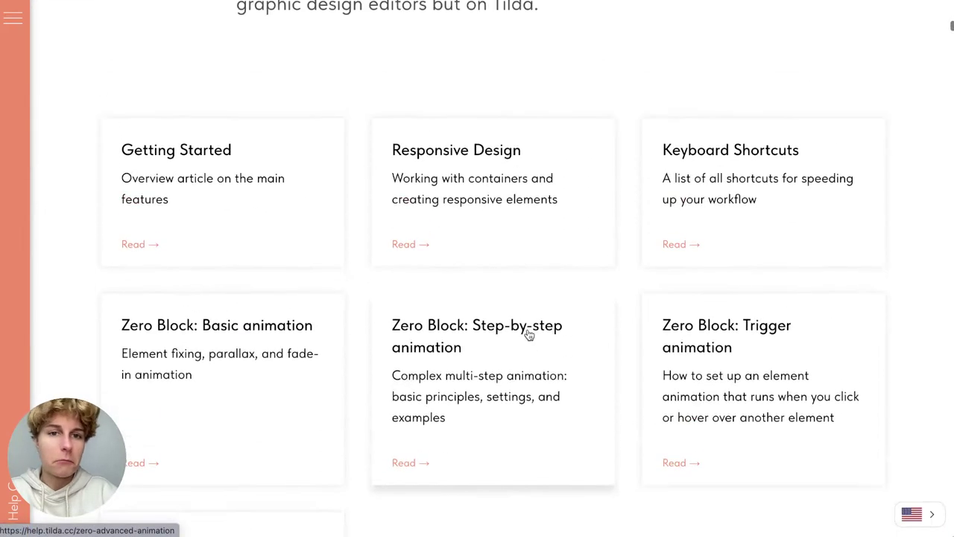
pyautogui.scroll(-3, 528, 334)
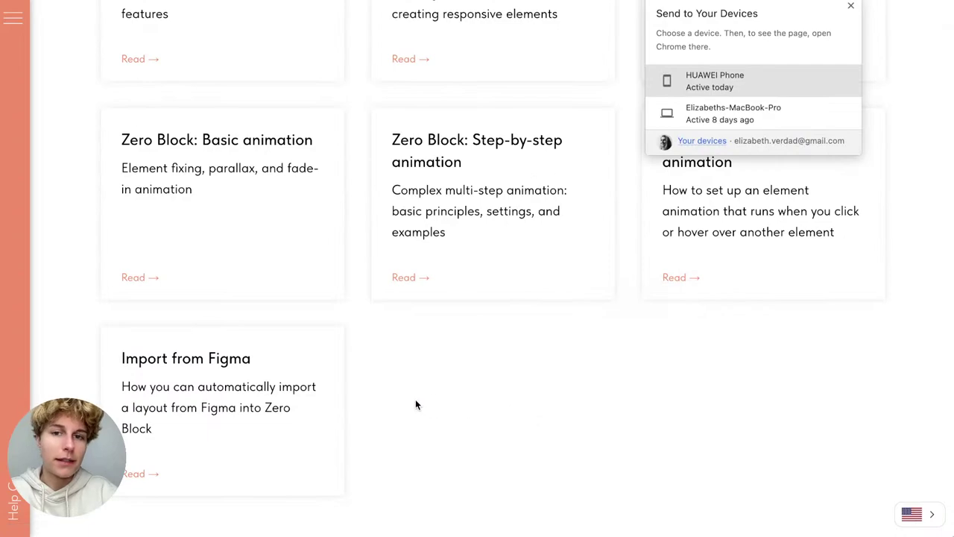
# Dismiss the device-sharing popup, open the Zero Block trigger animation guide and read its Getting started section
pyautogui.click(851, 6)
pyautogui.click(645, 157)
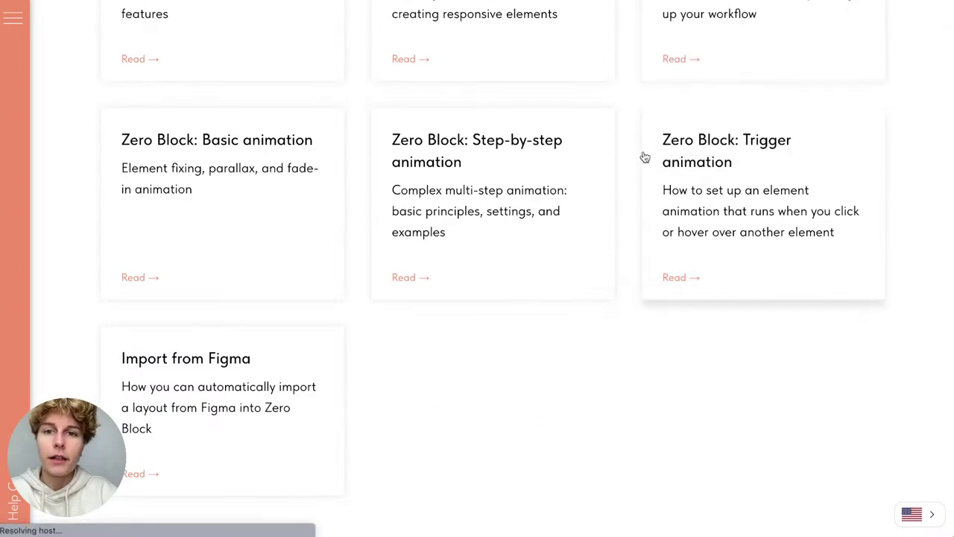
pyautogui.scroll(-5, 645, 157)
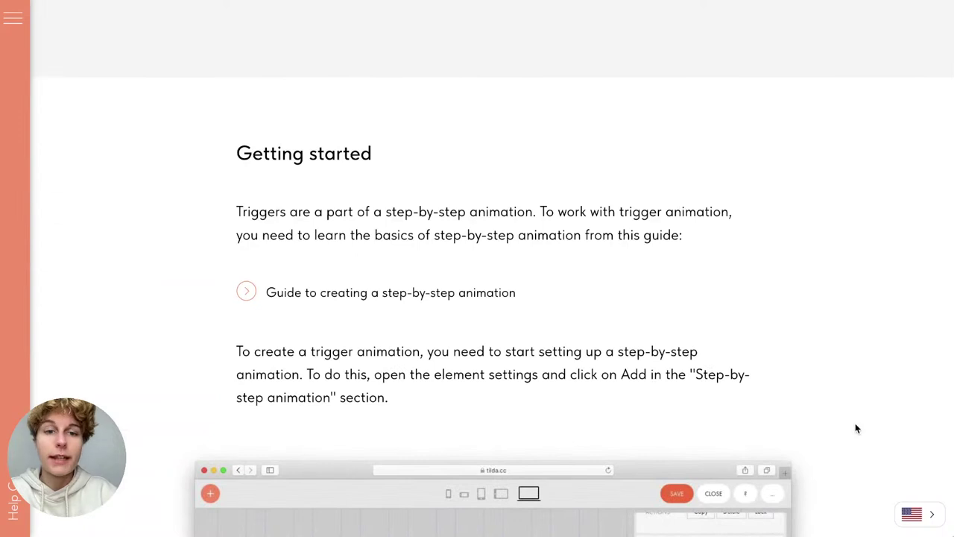
pyautogui.scroll(-3, 857, 428)
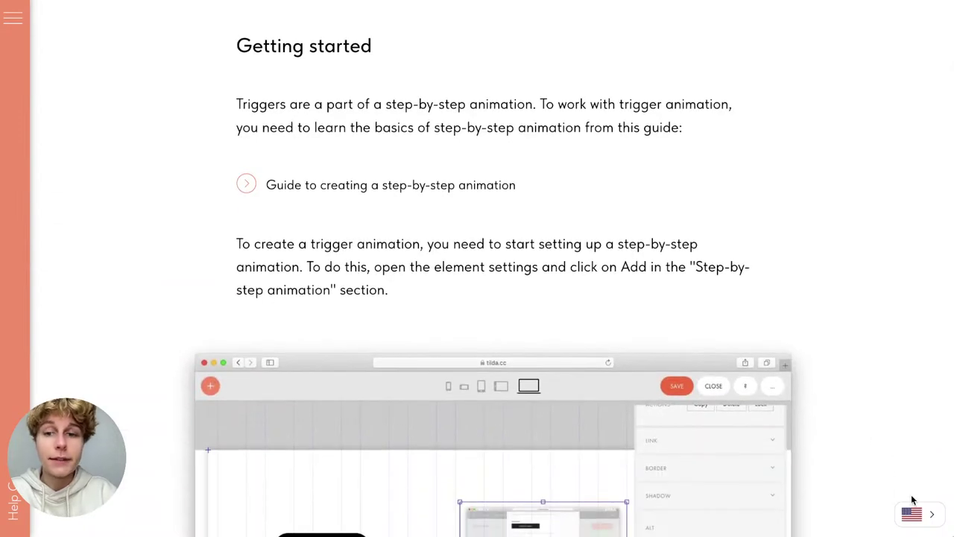
pyautogui.click(918, 517)
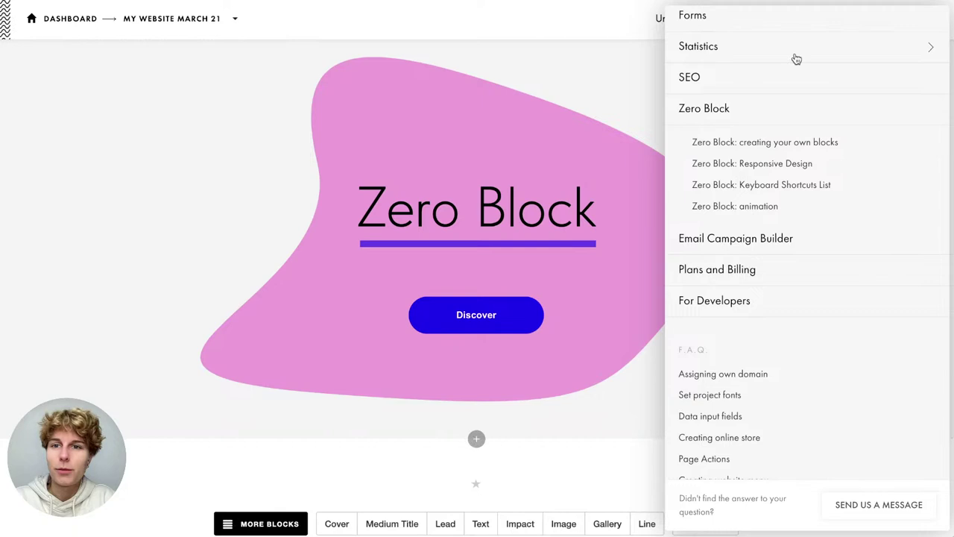
# Look over the Help center topics in the page editor once more and close the Help center
pyautogui.scroll(2, 768, 232)
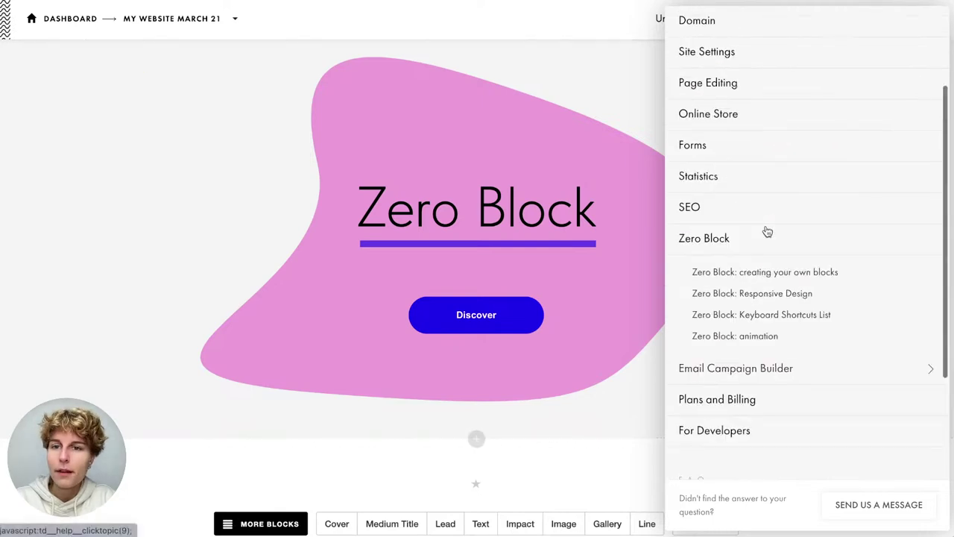
pyautogui.scroll(2, 768, 232)
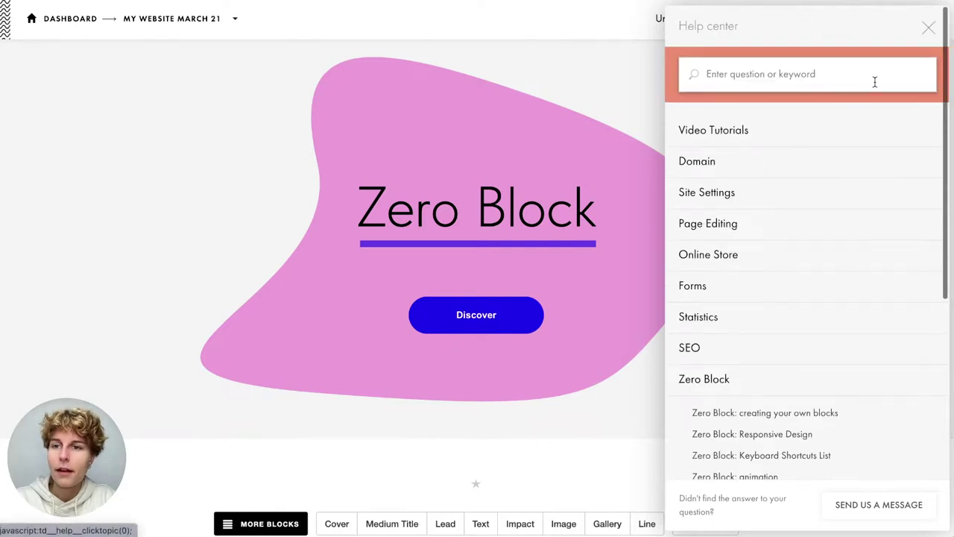
pyautogui.click(927, 29)
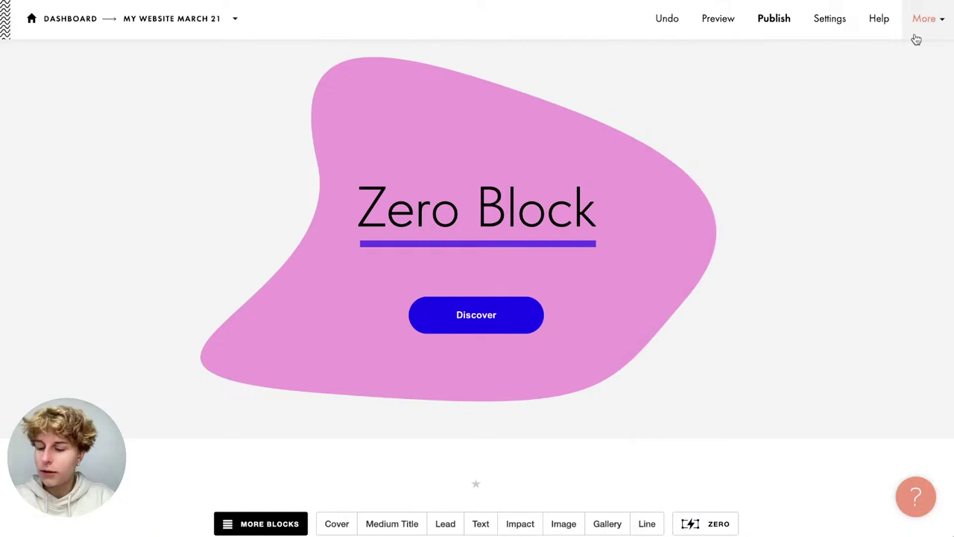
pyautogui.moveTo(758, 208)
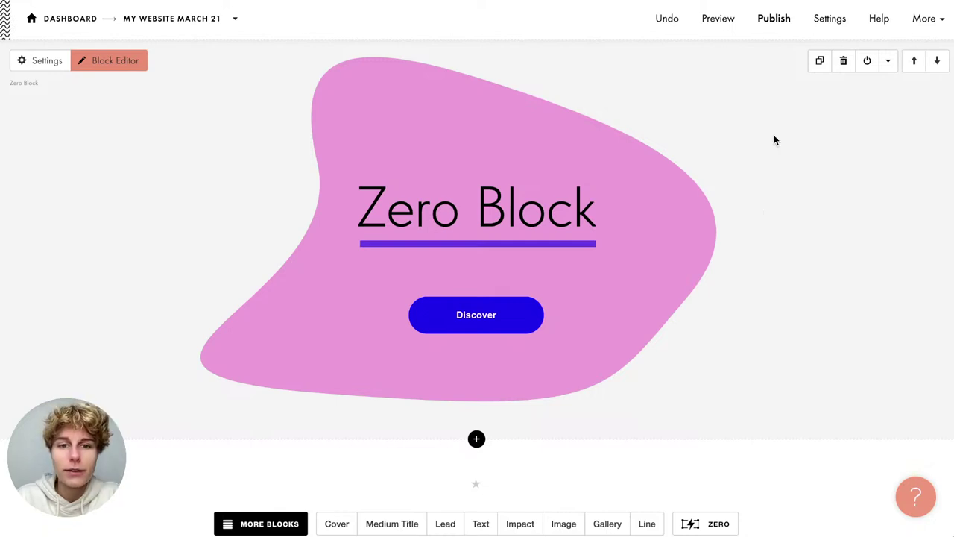
# Open the site settings of My Website March 21 and review the website title and custom subdomain
pyautogui.click(190, 19)
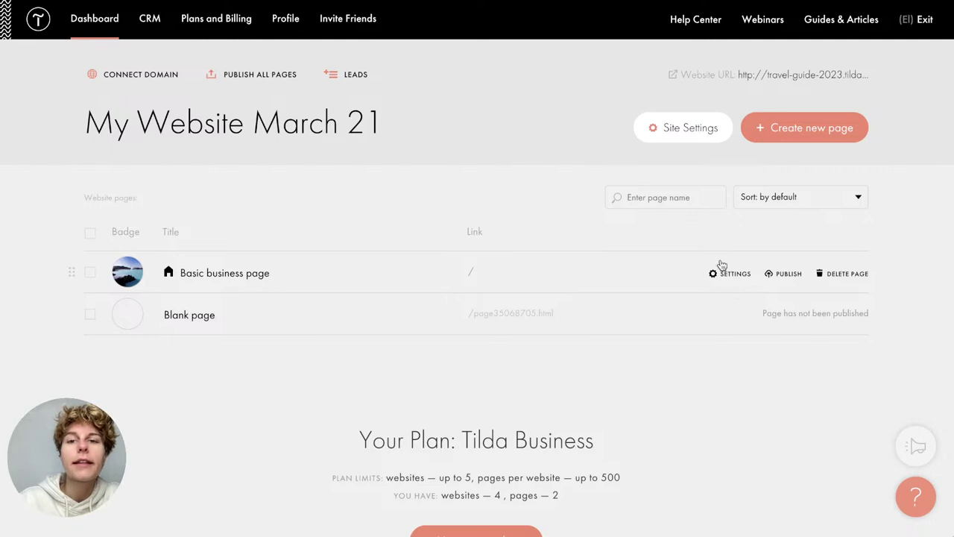
pyautogui.click(666, 127)
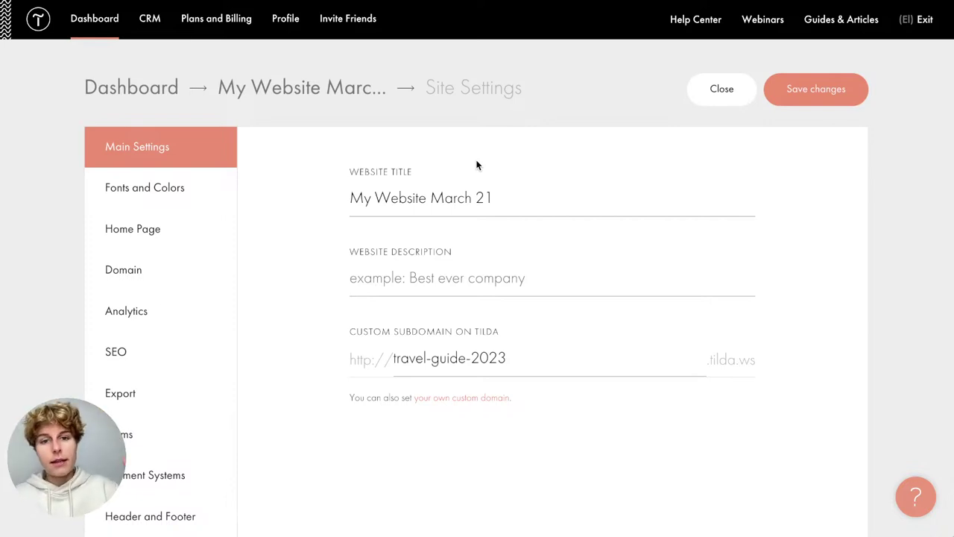
pyautogui.moveTo(498, 197); pyautogui.dragTo(345, 196)
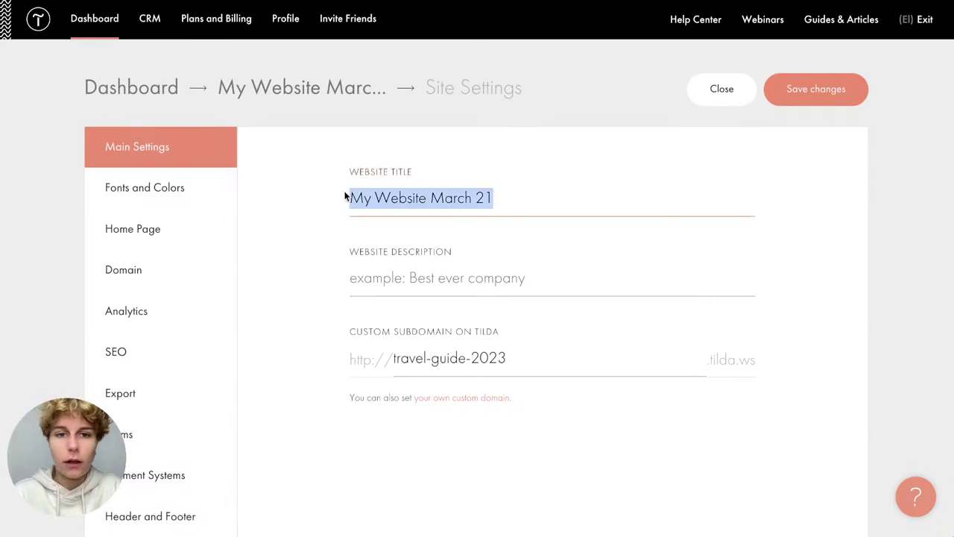
pyautogui.click(346, 196)
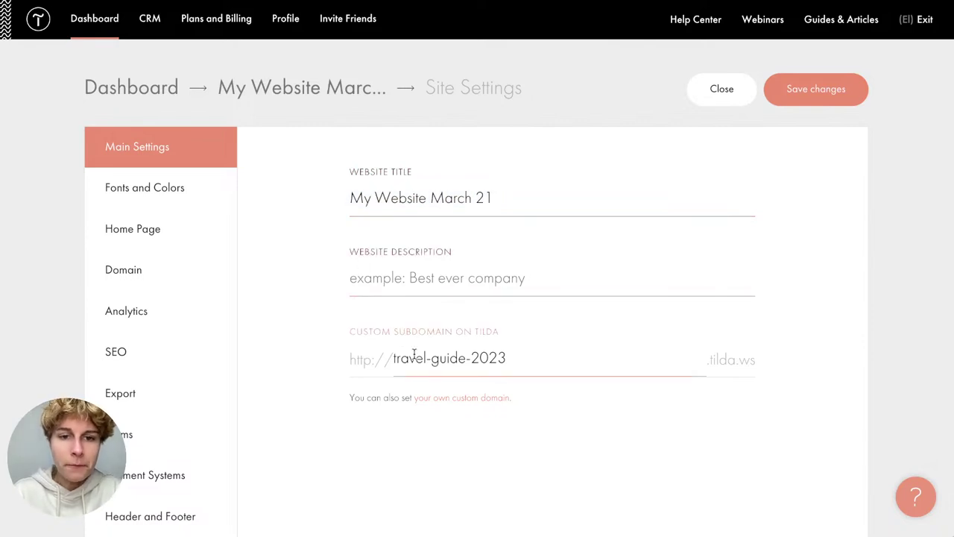
pyautogui.moveTo(507, 359); pyautogui.dragTo(378, 360)
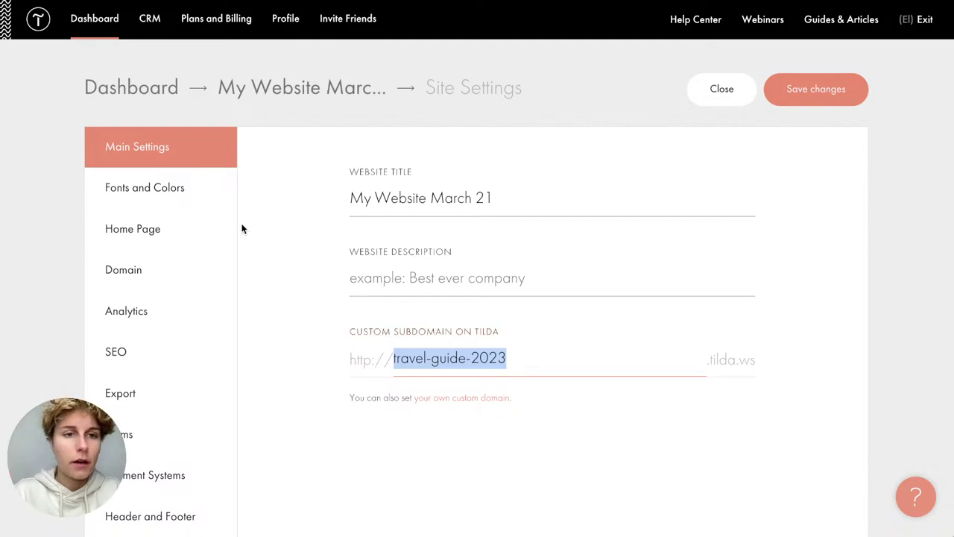
# Browse the preset font pairs in the site's font and color settings as far as Circe Rounded, and return to Tilda Sans
pyautogui.click(188, 195)
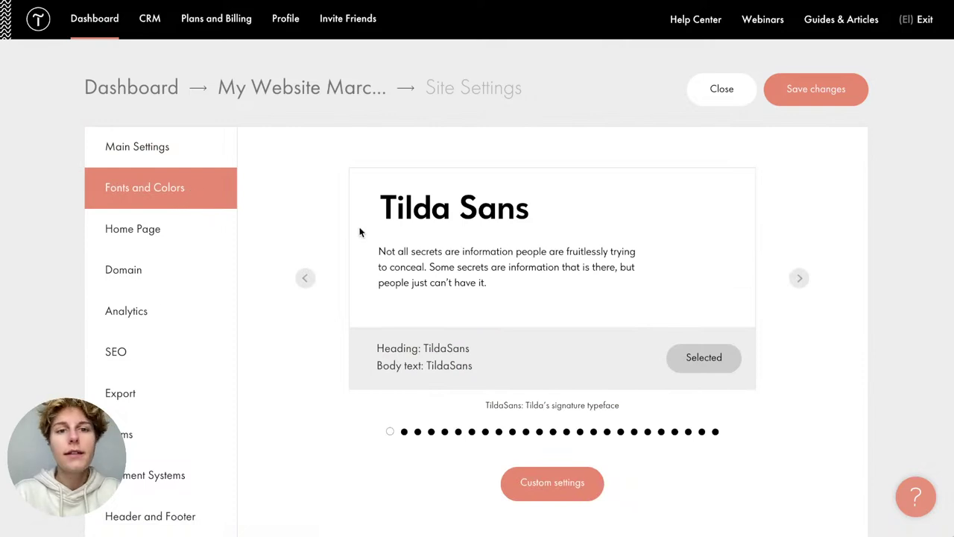
pyautogui.scroll(-1, 359, 233)
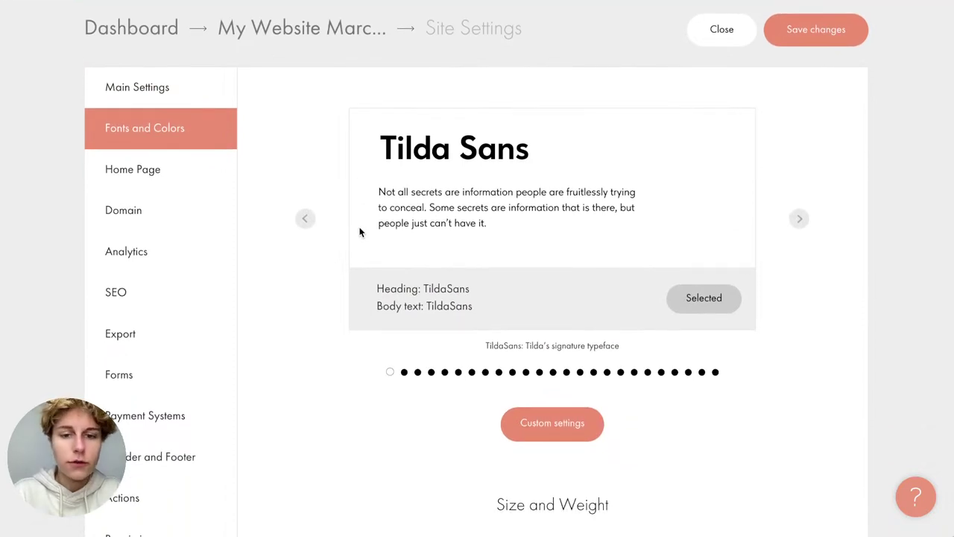
pyautogui.scroll(1, 359, 233)
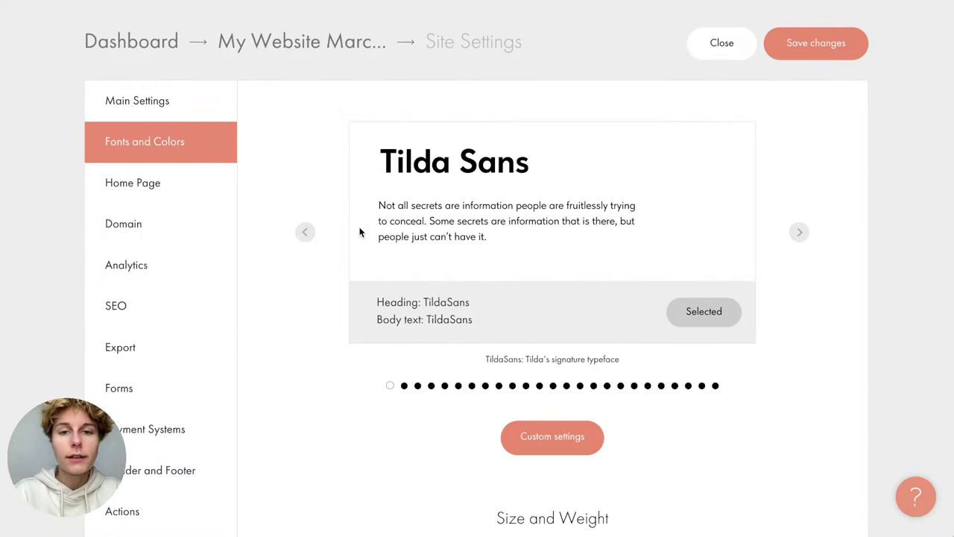
pyautogui.tripleClick(799, 233)
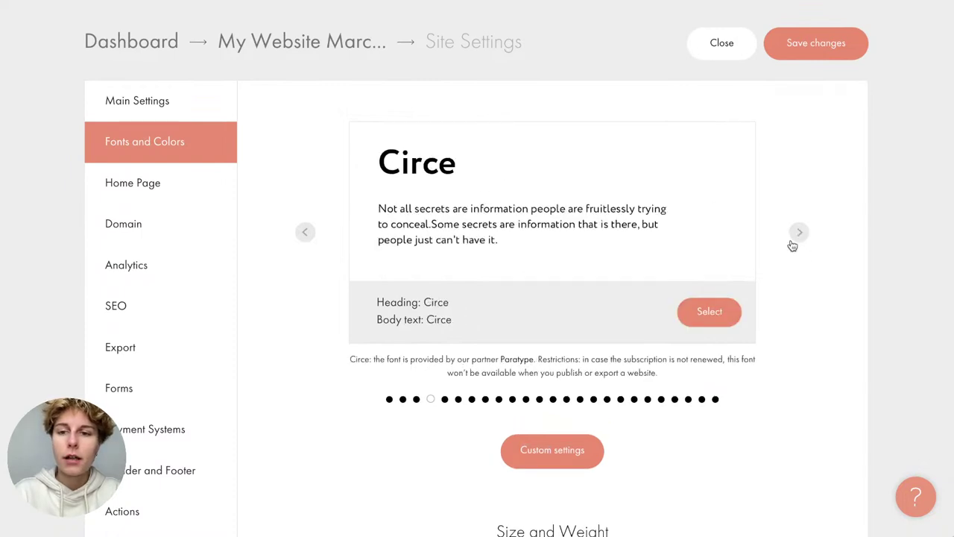
pyautogui.click(798, 235)
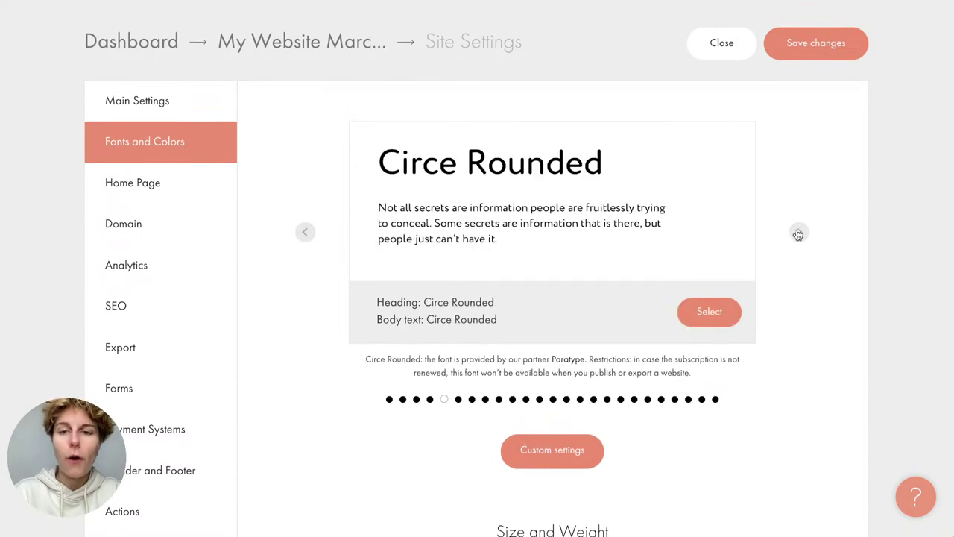
pyautogui.click(306, 232)
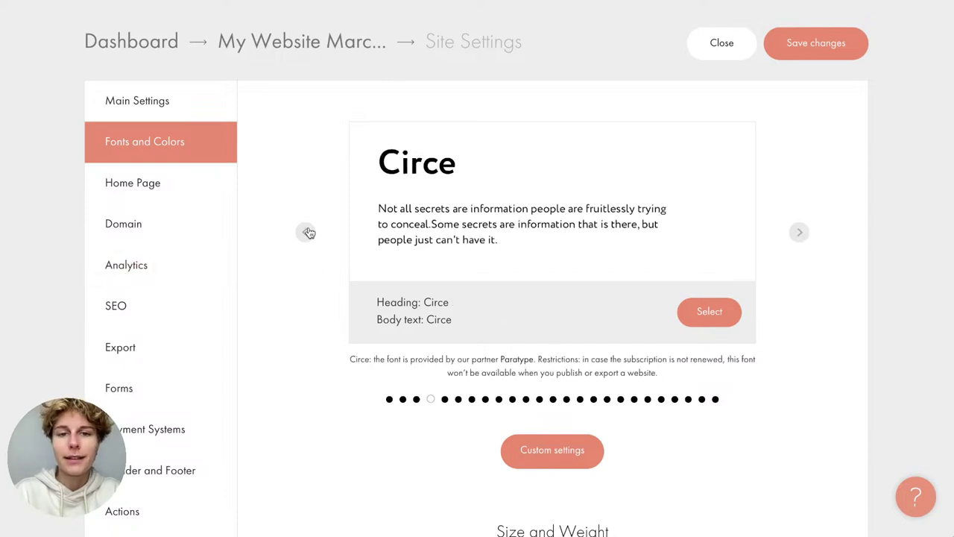
pyautogui.click(308, 232)
pyautogui.click(307, 232)
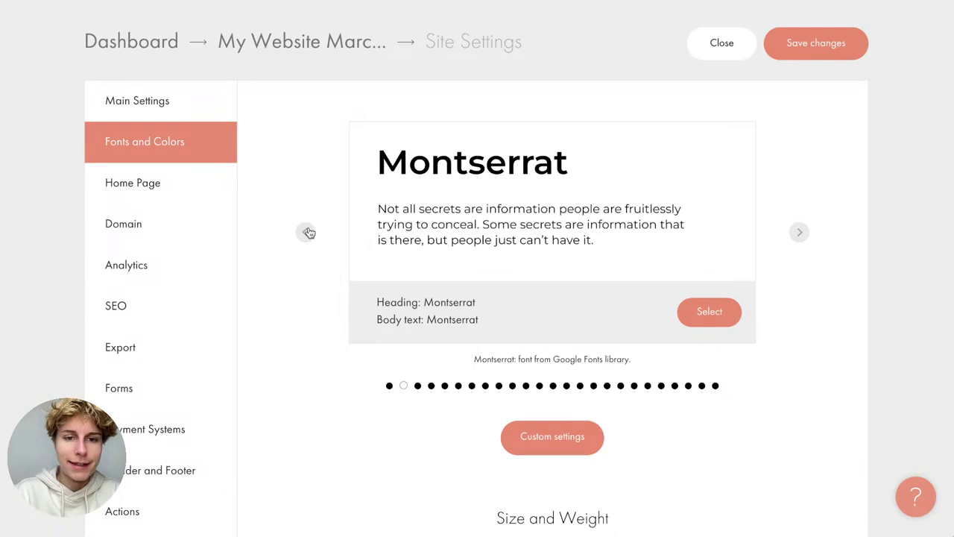
pyautogui.click(307, 231)
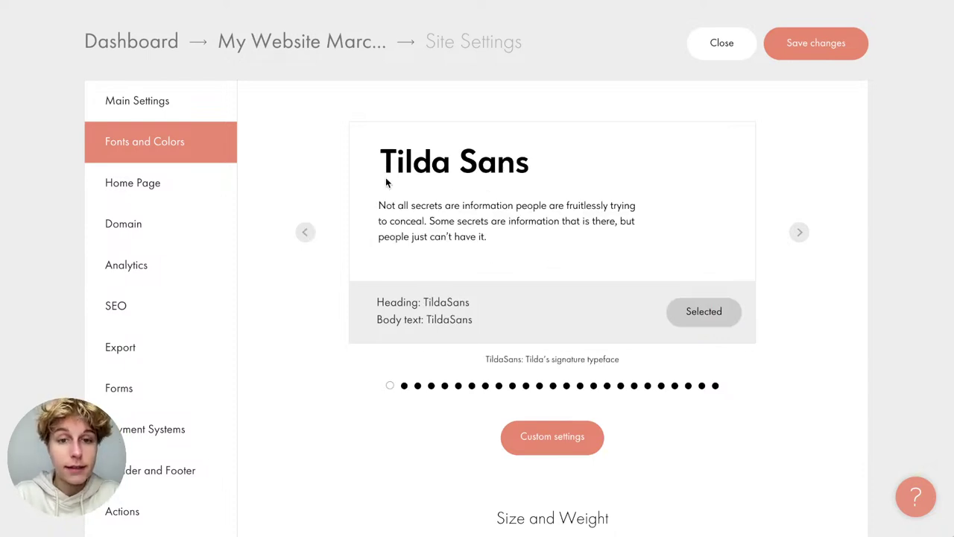
# Open the custom font settings and look over the Google Fonts, Adobe Fonts and Your Own Font options
pyautogui.click(555, 447)
pyautogui.click(479, 141)
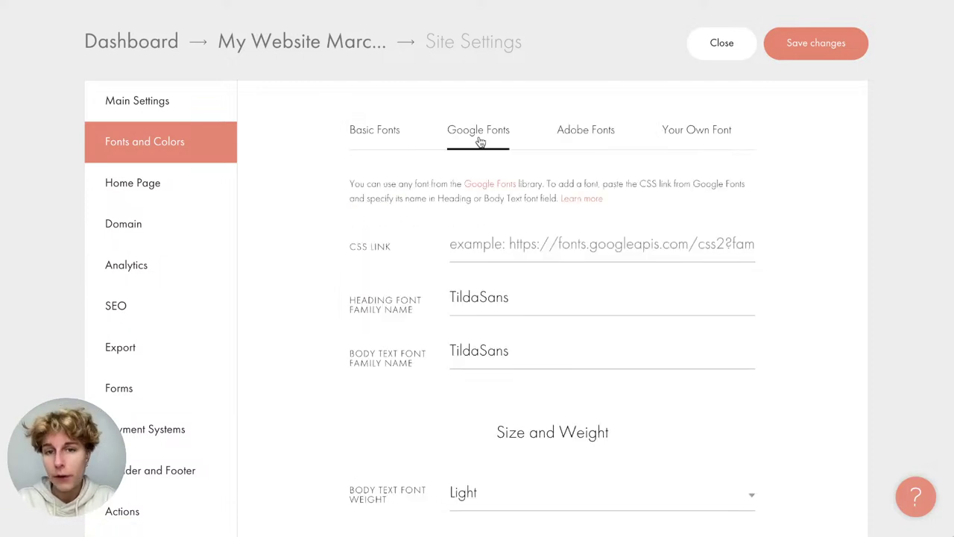
pyautogui.click(594, 134)
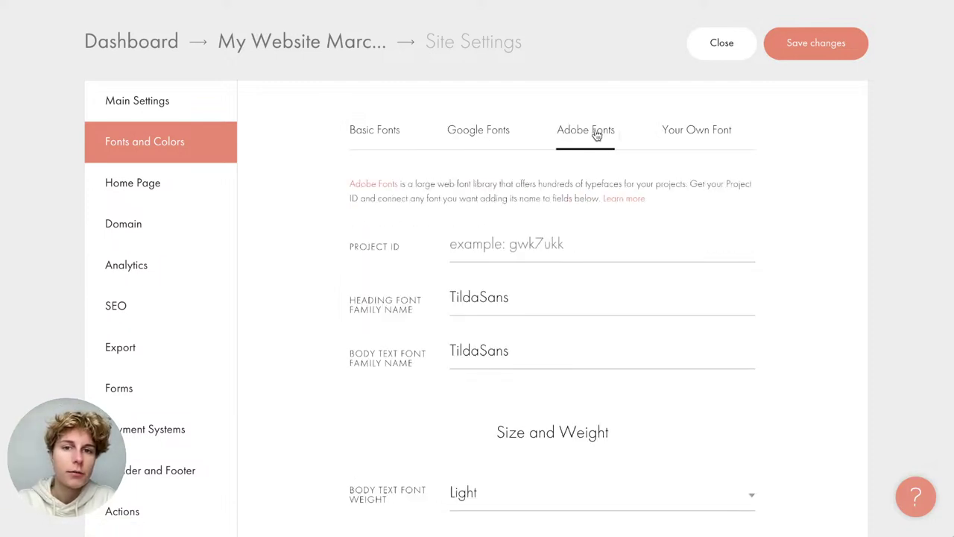
pyautogui.click(724, 133)
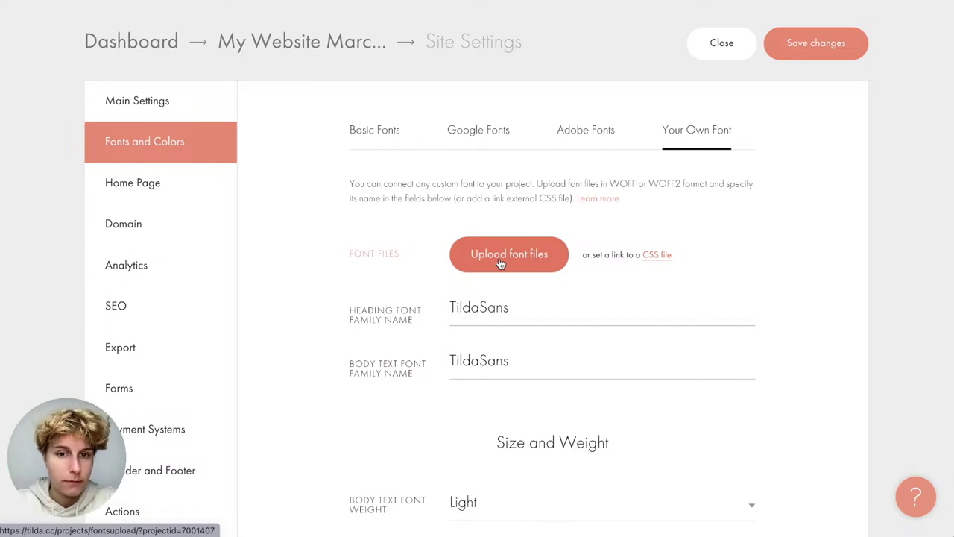
pyautogui.scroll(1, 500, 263)
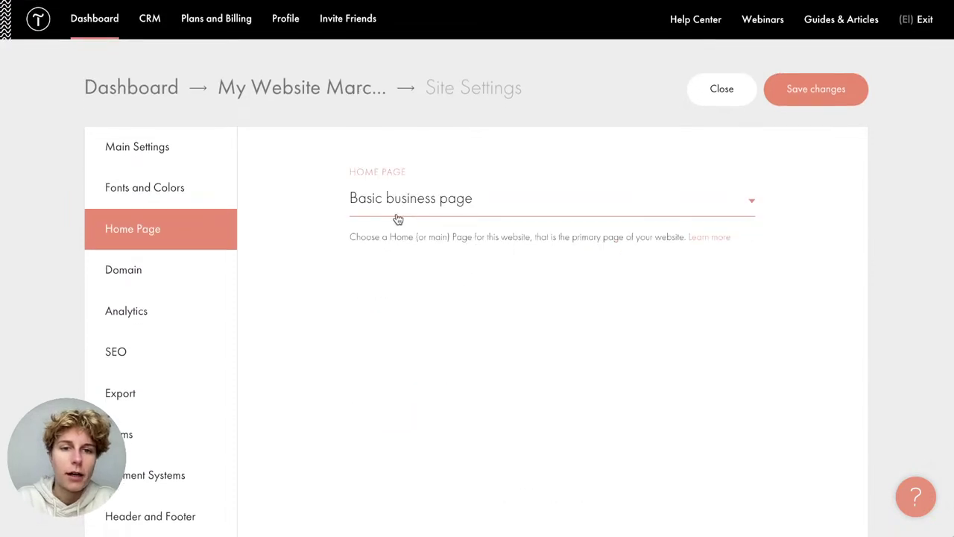
# Change the site's home page to Not defined and set it back to Basic business page
pyautogui.click(398, 218)
pyautogui.click(396, 209)
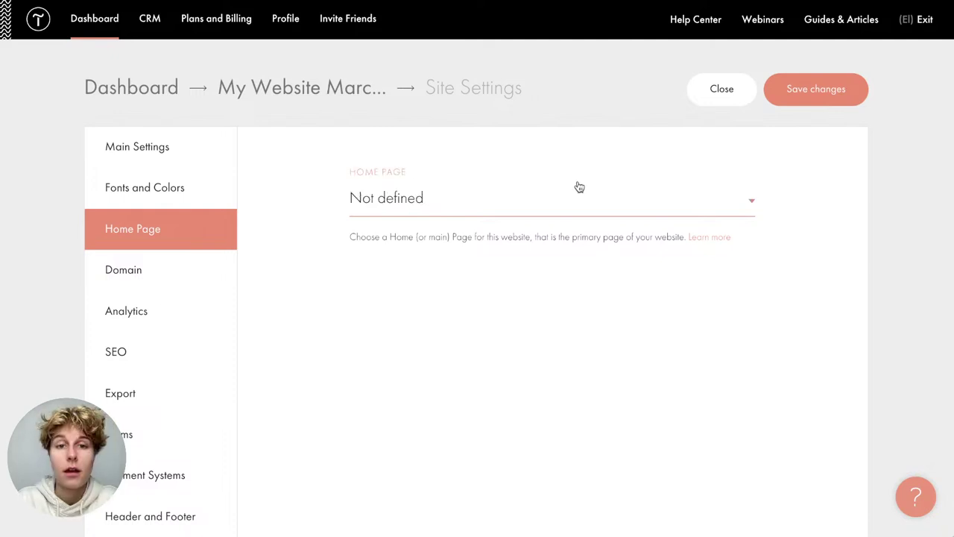
pyautogui.click(397, 221)
pyautogui.click(397, 226)
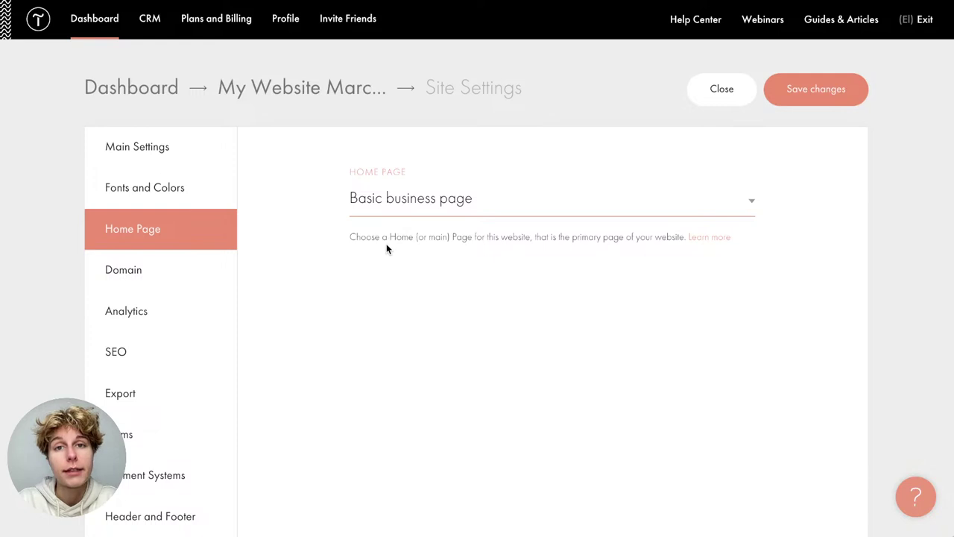
pyautogui.click(386, 249)
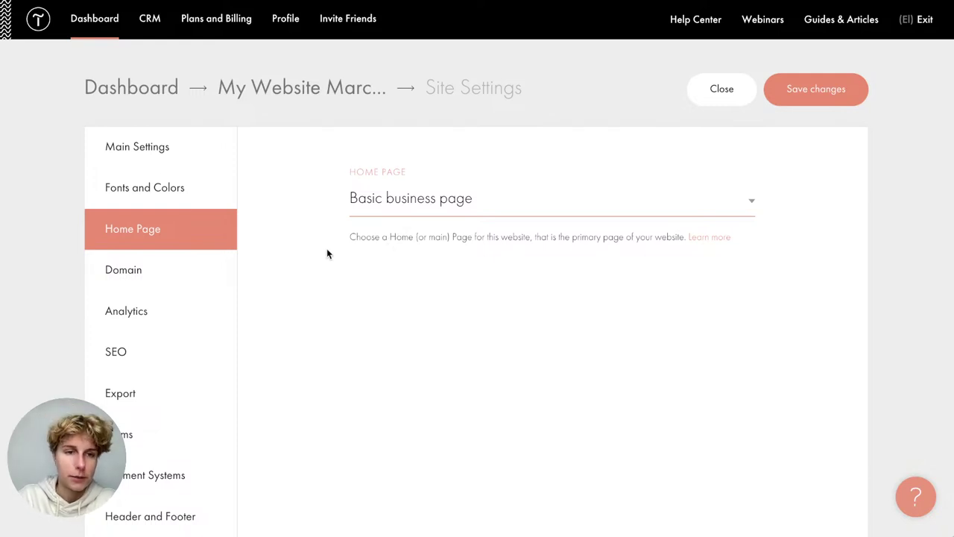
# Open the site's domain settings and read the help guide on how to buy a domain name, including the GoDaddy and Namecheap sections
pyautogui.click(155, 274)
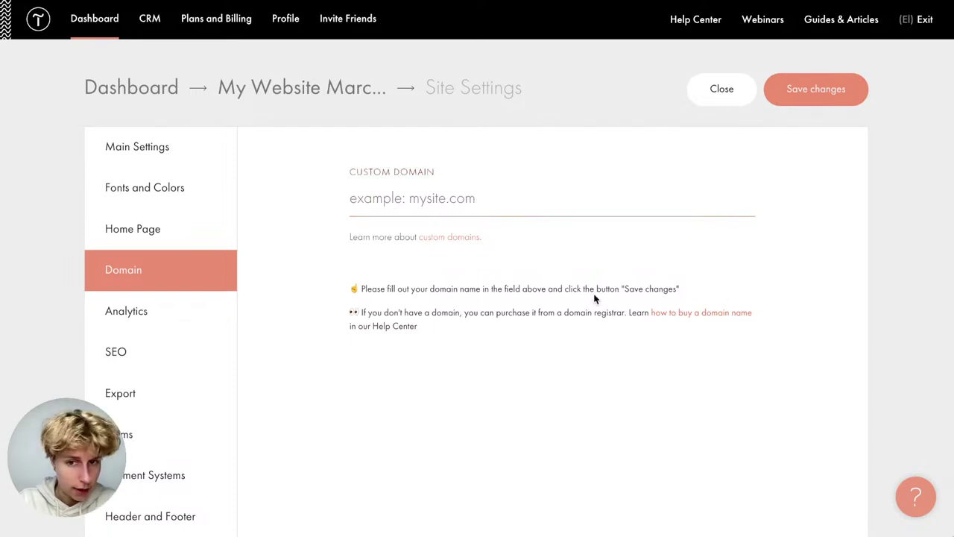
pyautogui.moveTo(628, 312); pyautogui.dragTo(651, 335)
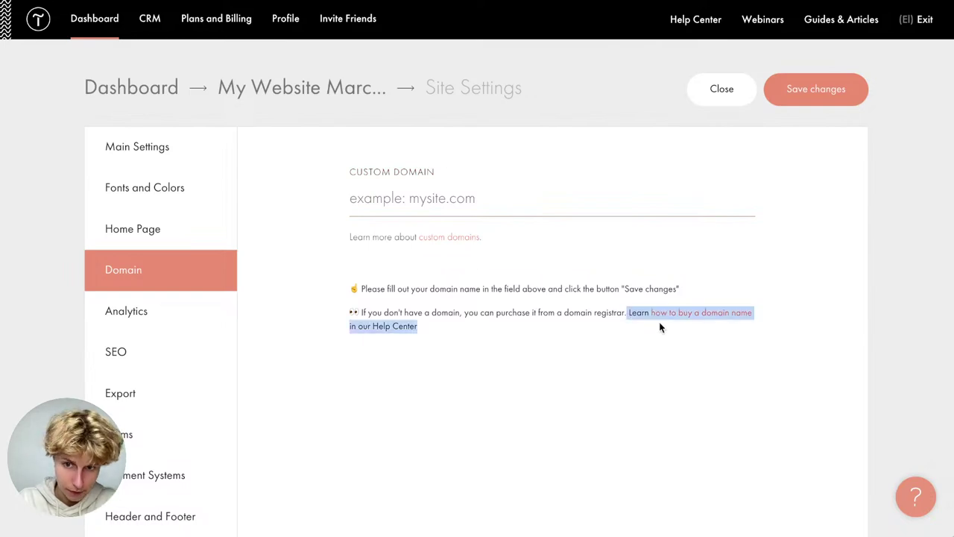
pyautogui.click(714, 315)
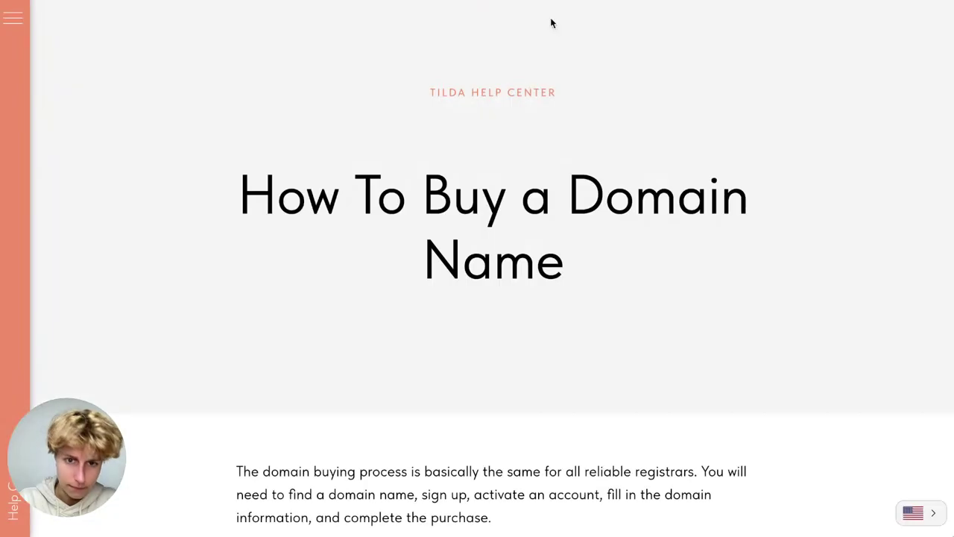
pyautogui.scroll(-2, 527, 253)
pyautogui.scroll(-10, 528, 258)
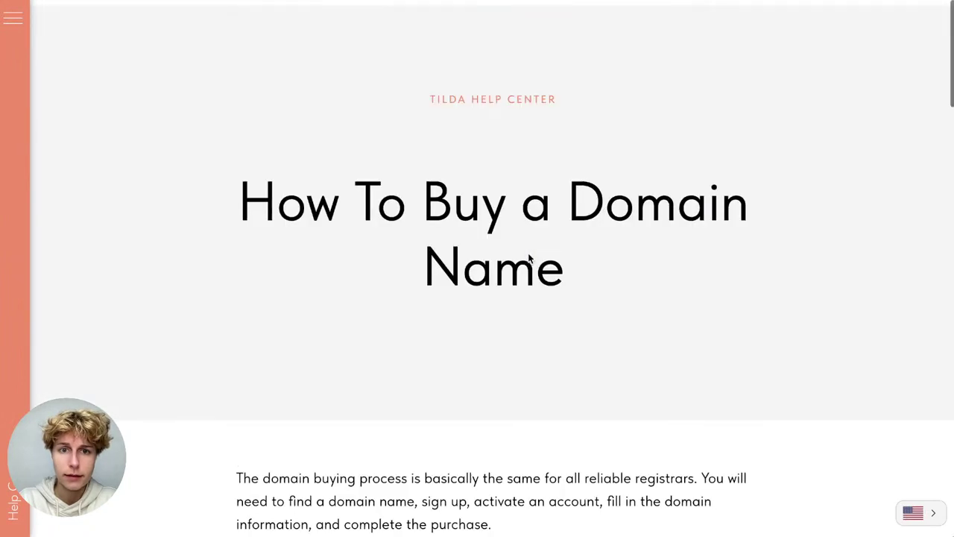
pyautogui.scroll(-15, 528, 258)
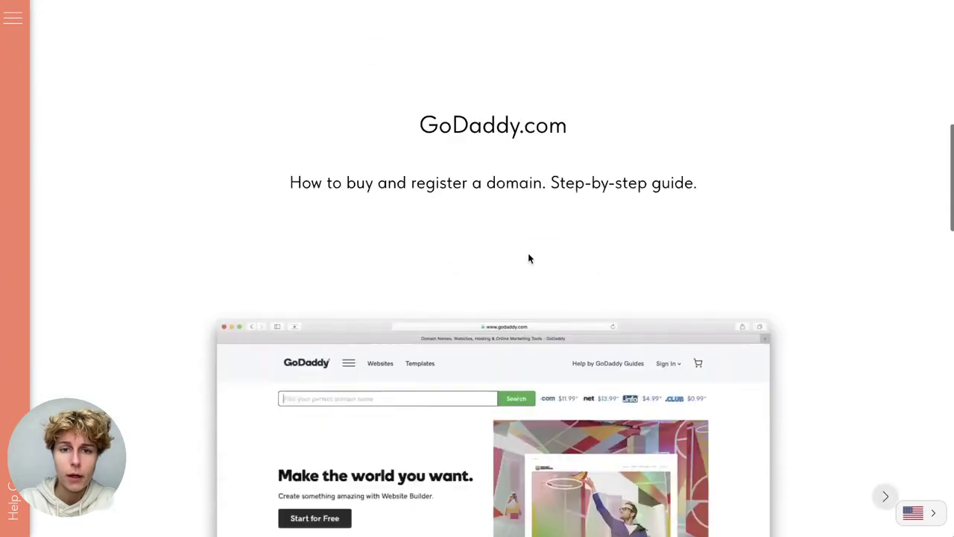
pyautogui.scroll(-5, 528, 258)
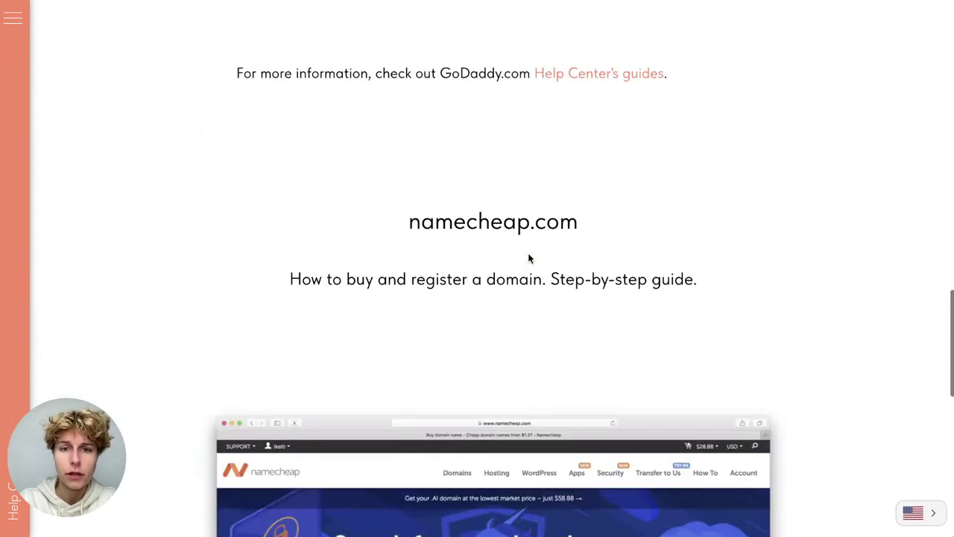
pyautogui.moveTo(412, 223); pyautogui.dragTo(677, 238)
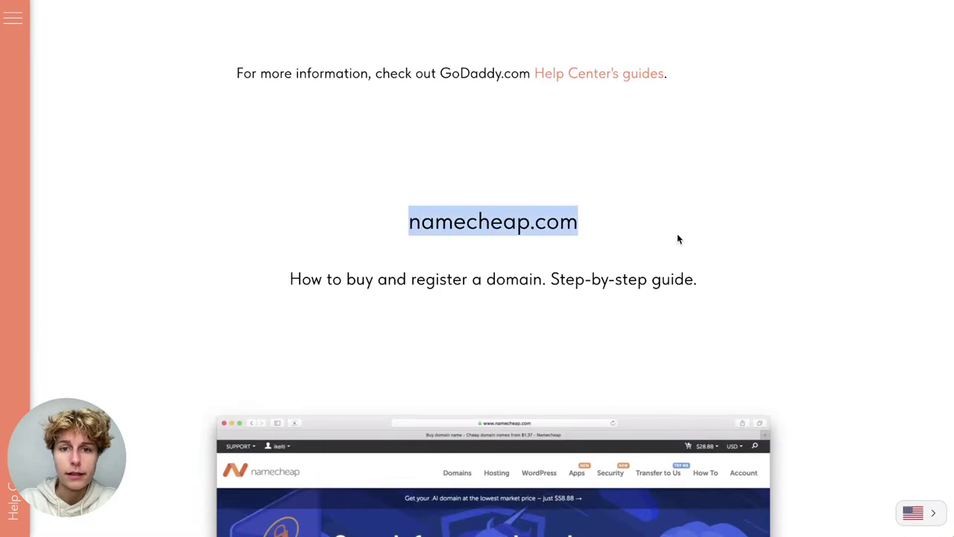
pyautogui.scroll(-5, 678, 238)
pyautogui.scroll(15, 507, 220)
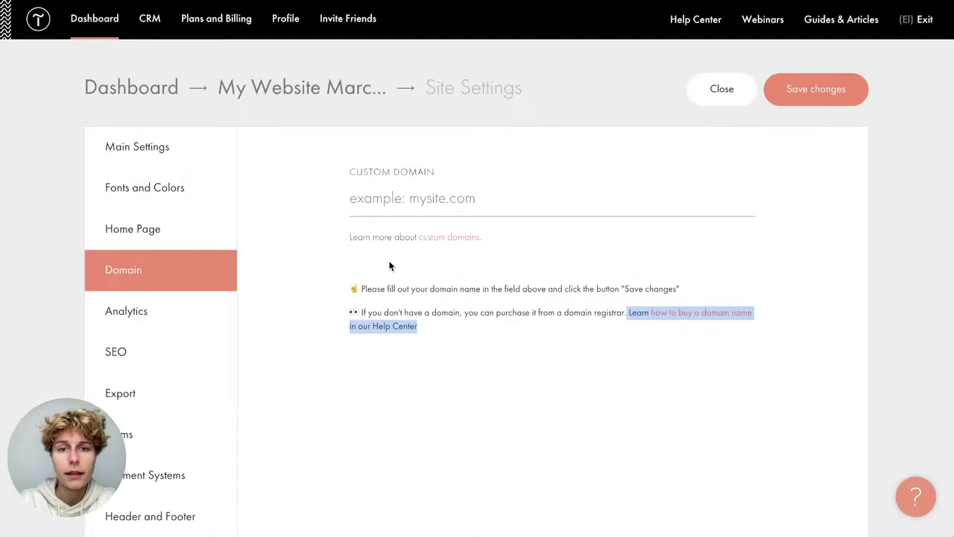
# Open the custom domains guide on connecting a domain name, skim it and return to the domain settings
pyautogui.moveTo(352, 238); pyautogui.dragTo(485, 260)
pyautogui.click(462, 239)
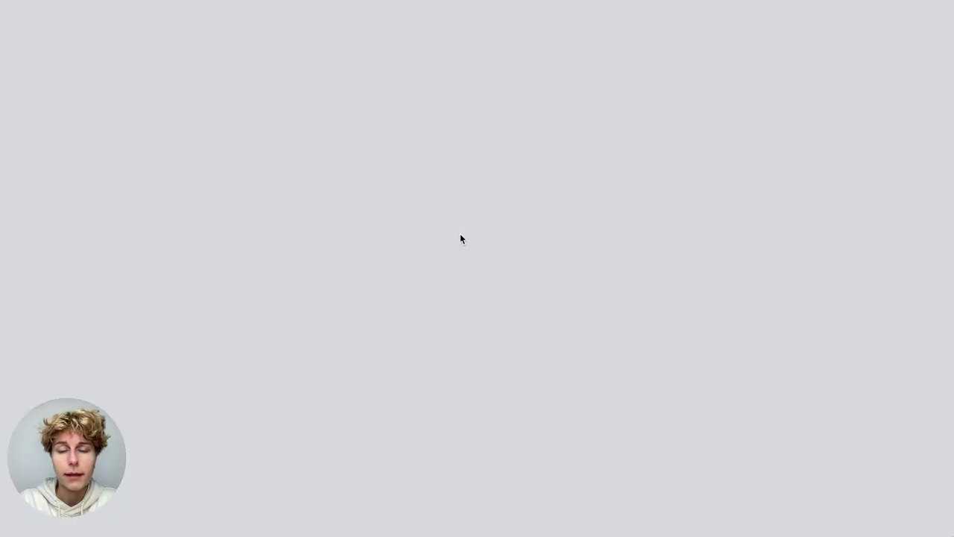
pyautogui.scroll(-4, 460, 235)
pyautogui.scroll(5, 460, 234)
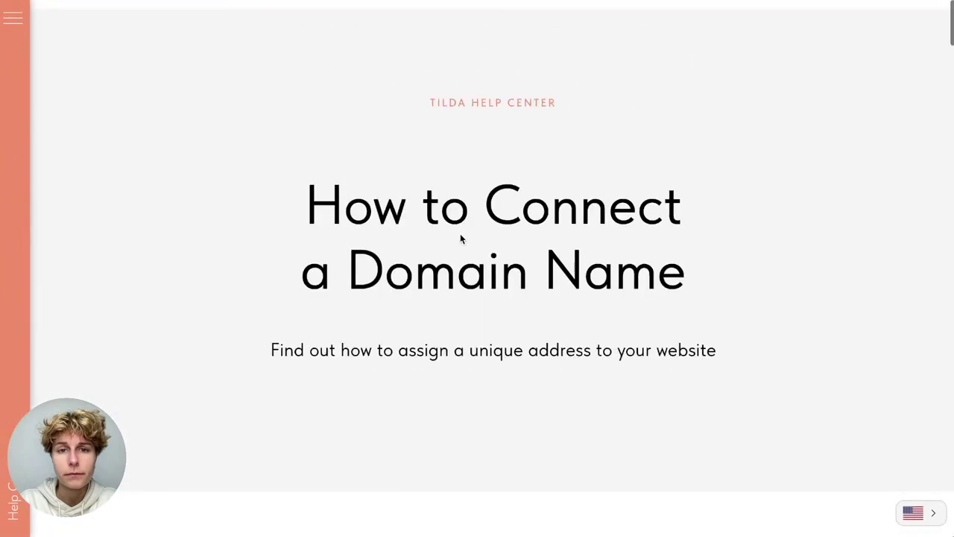
pyautogui.scroll(-1, 460, 237)
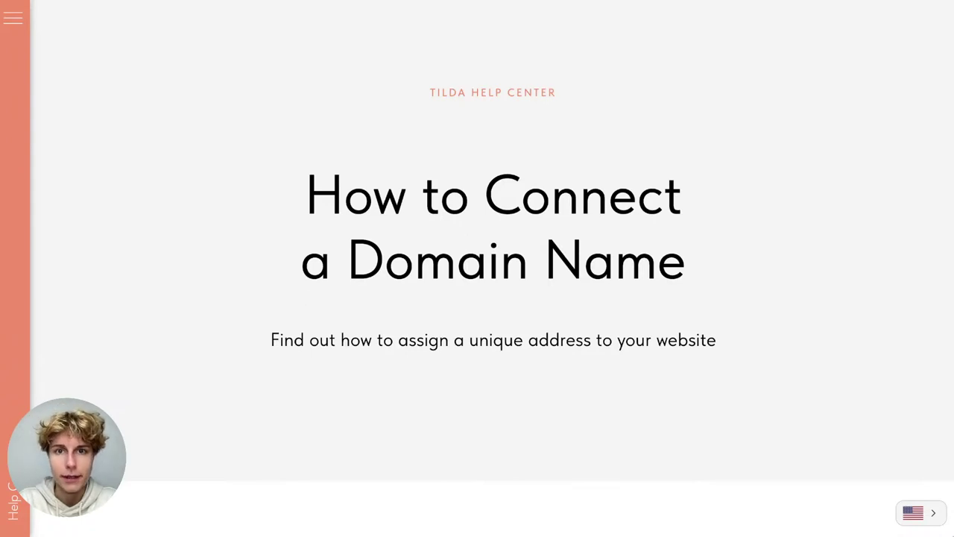
pyautogui.click(524, 2)
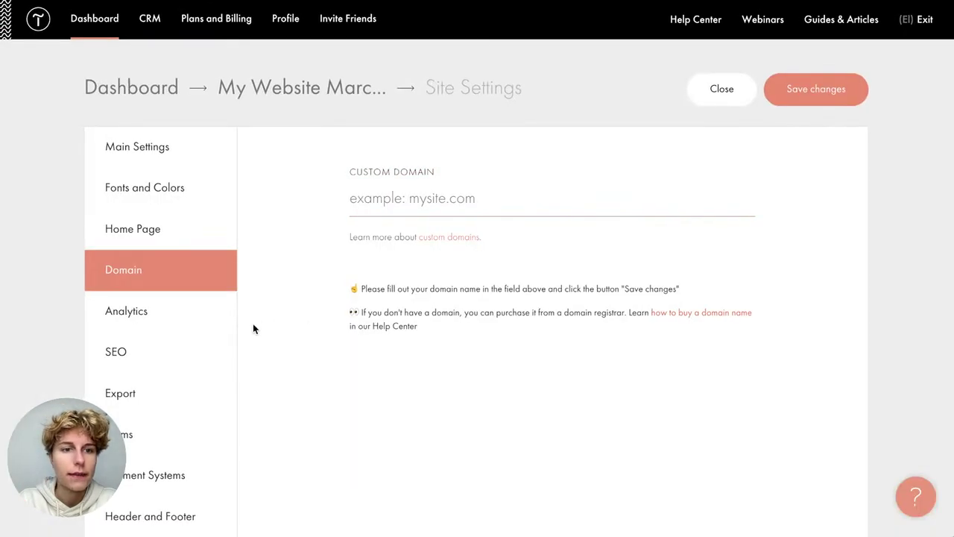
# Look over the site's Analytics settings, try to open the website statistics and cancel leaving the settings page
pyautogui.click(182, 309)
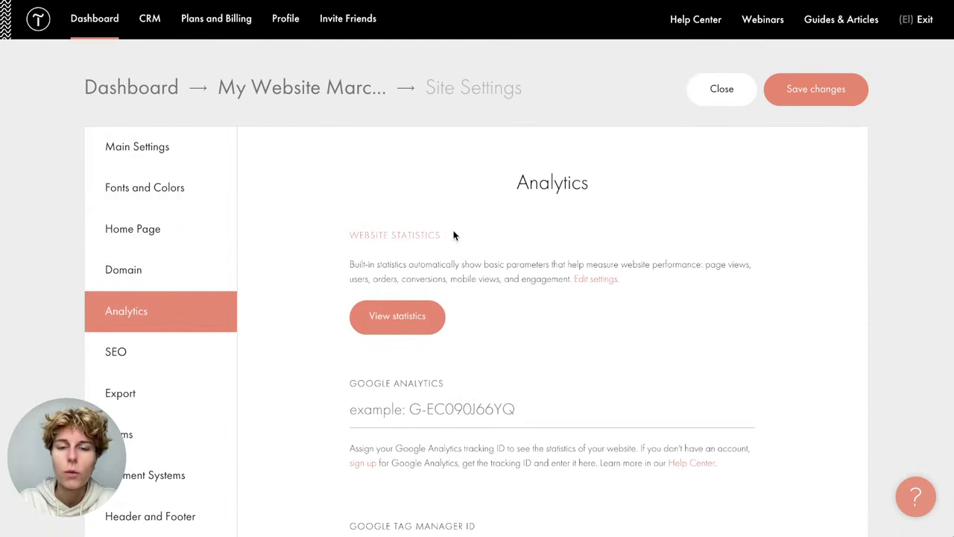
pyautogui.scroll(-3, 454, 235)
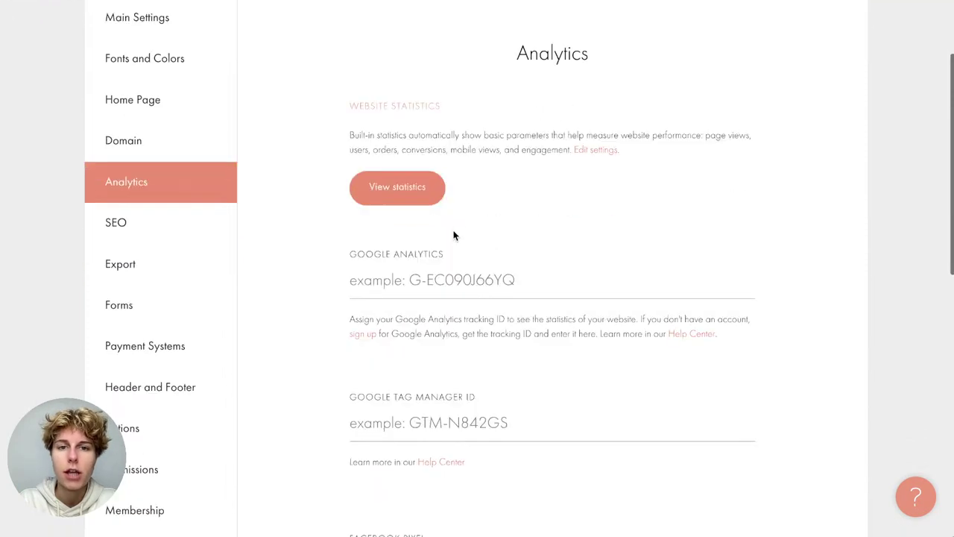
pyautogui.scroll(-1, 454, 236)
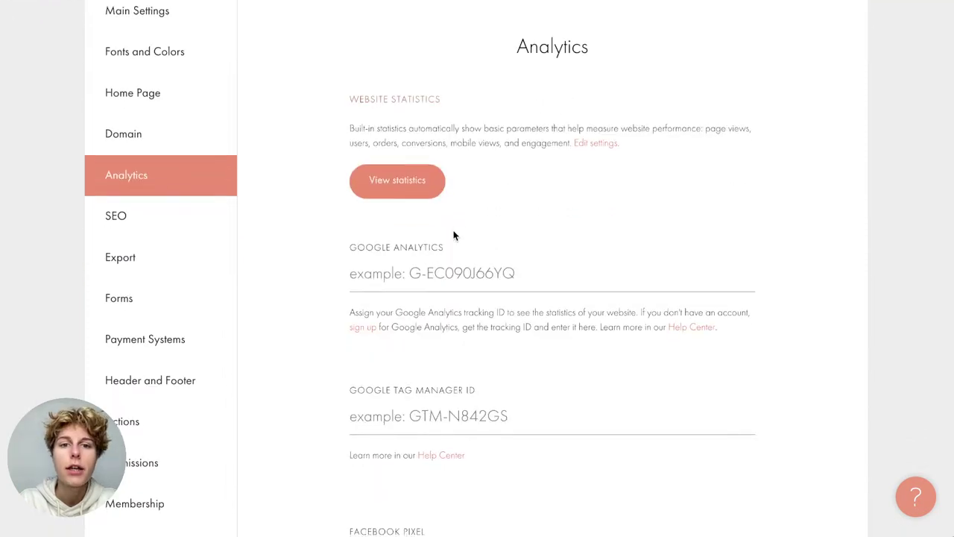
pyautogui.click(388, 181)
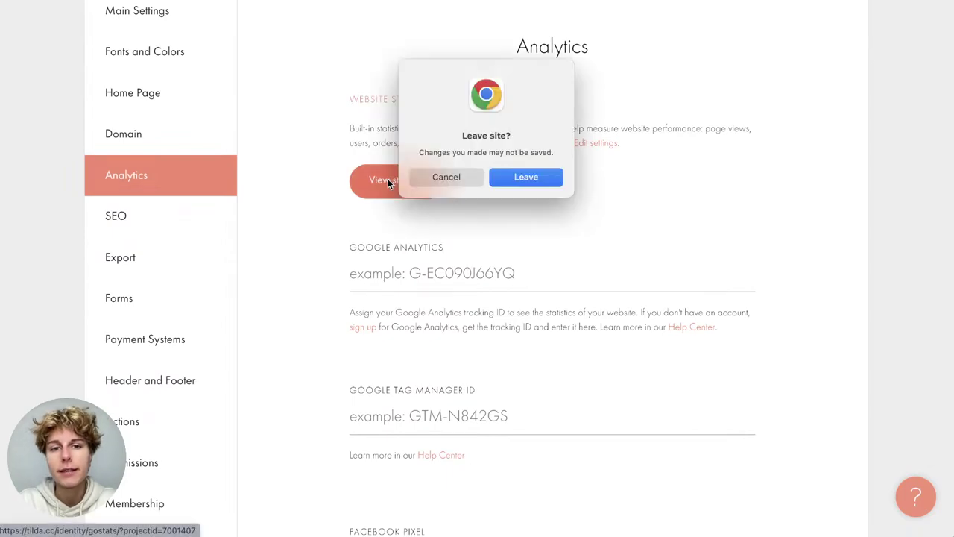
pyautogui.click(454, 178)
pyautogui.scroll(3, 533, 121)
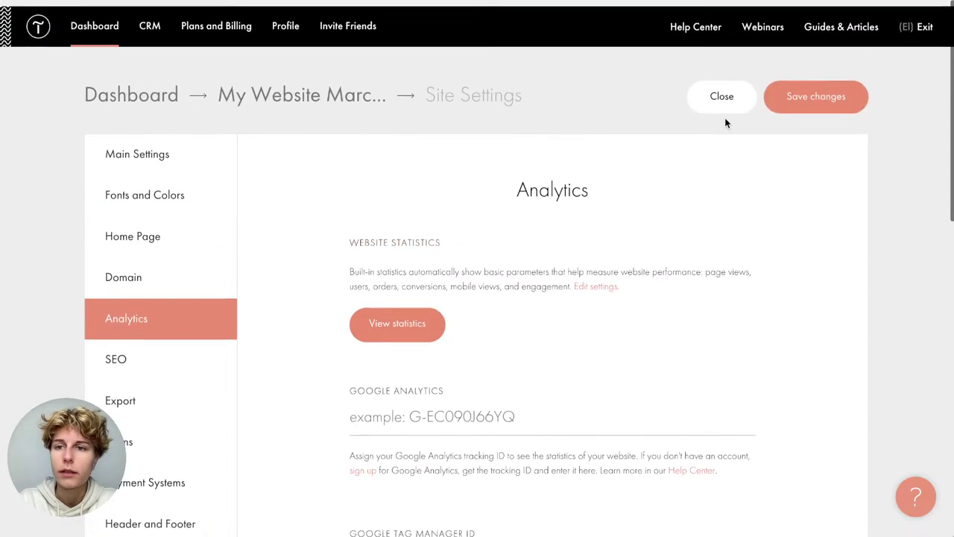
# Open the website statistics and examine the metrics, sessions and leads charts, events and referral traffic
pyautogui.click(389, 316)
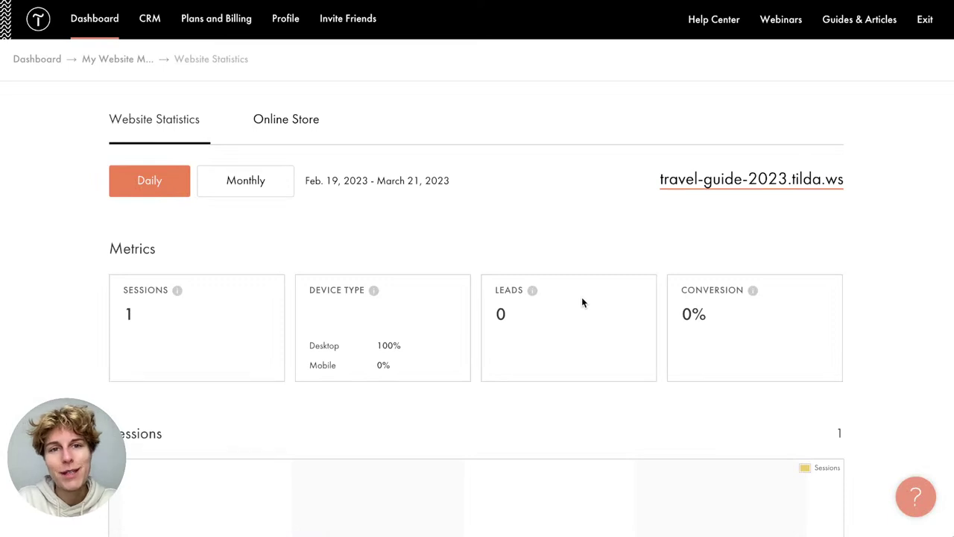
pyautogui.scroll(-6, 582, 302)
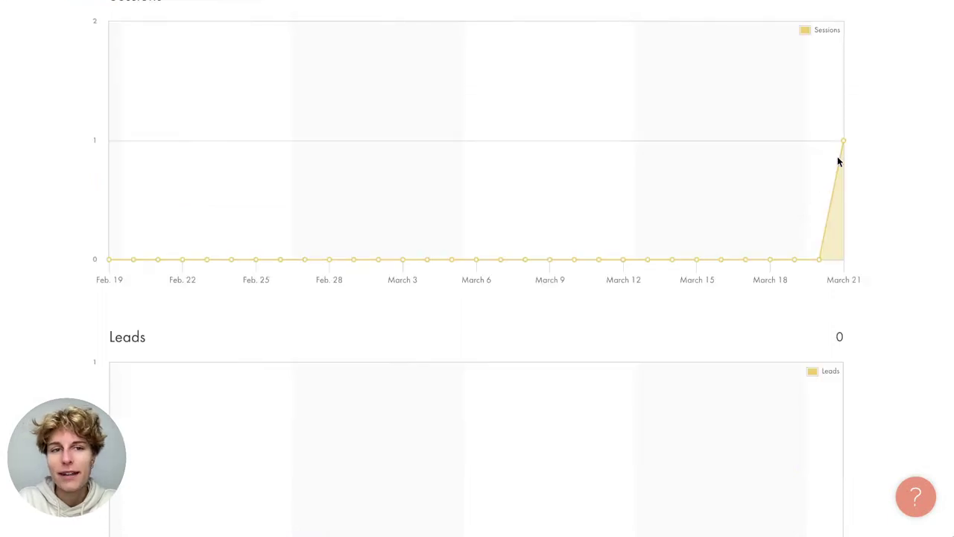
pyautogui.scroll(1, 837, 159)
pyautogui.rightClick(719, 212)
pyautogui.click(662, 209)
pyautogui.scroll(-4, 405, 340)
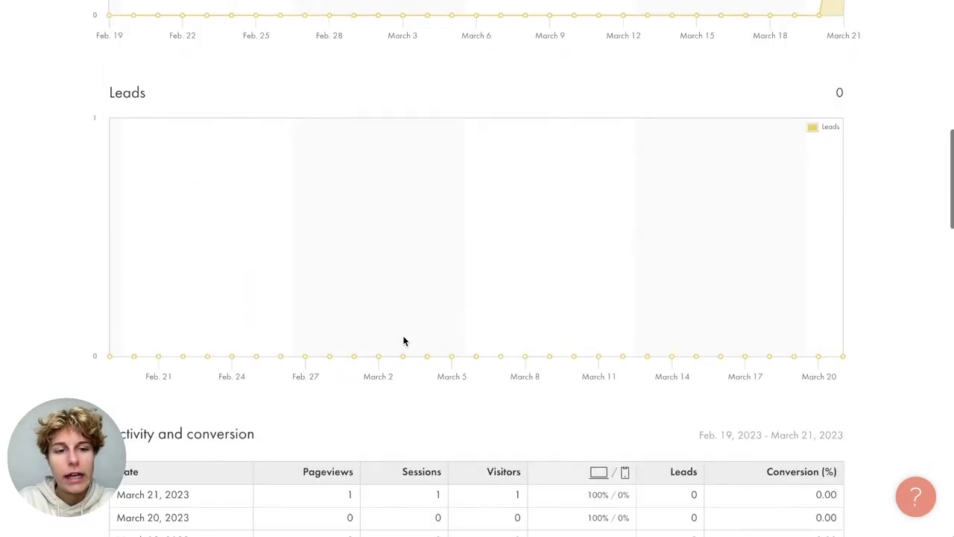
pyautogui.scroll(-18, 401, 420)
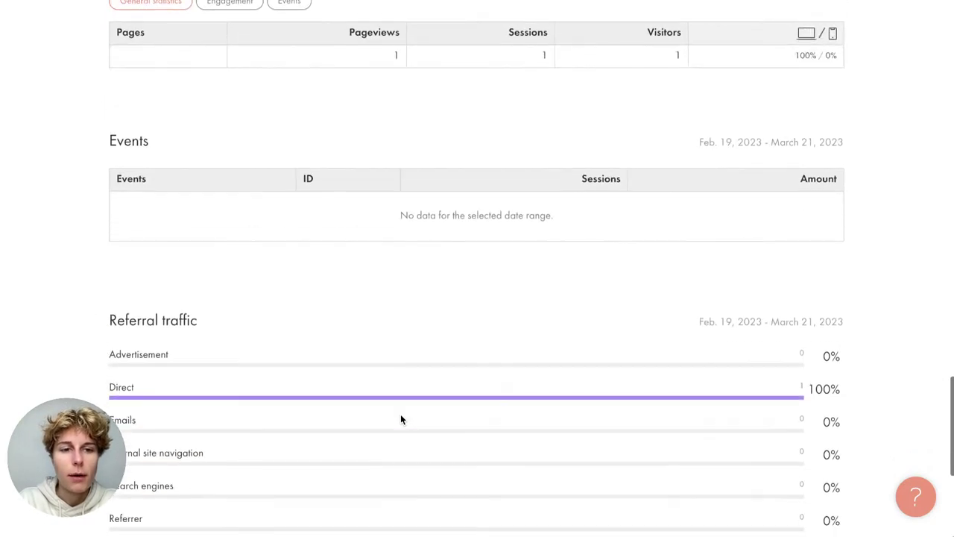
pyautogui.scroll(-1, 400, 420)
pyautogui.scroll(20, 400, 418)
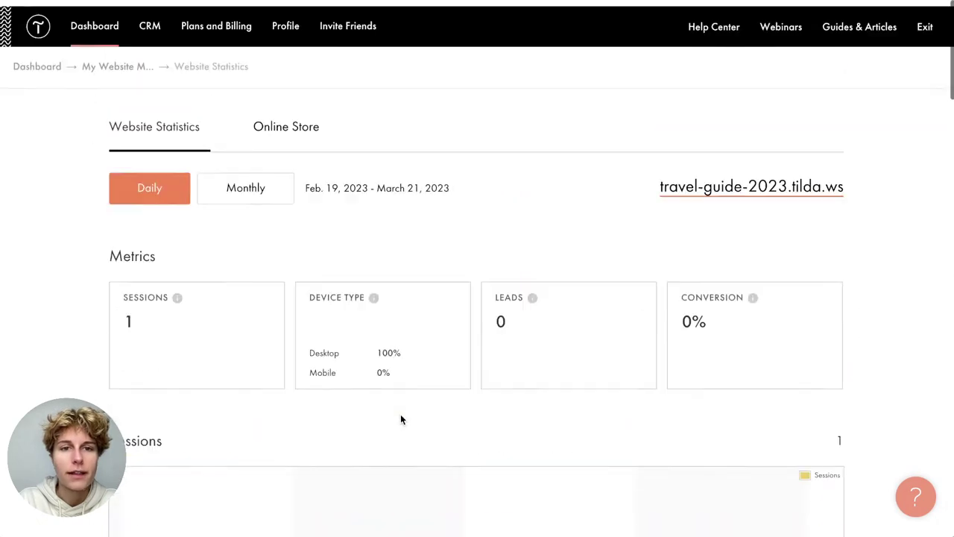
# Review the online store statistics for the website
pyautogui.click(266, 124)
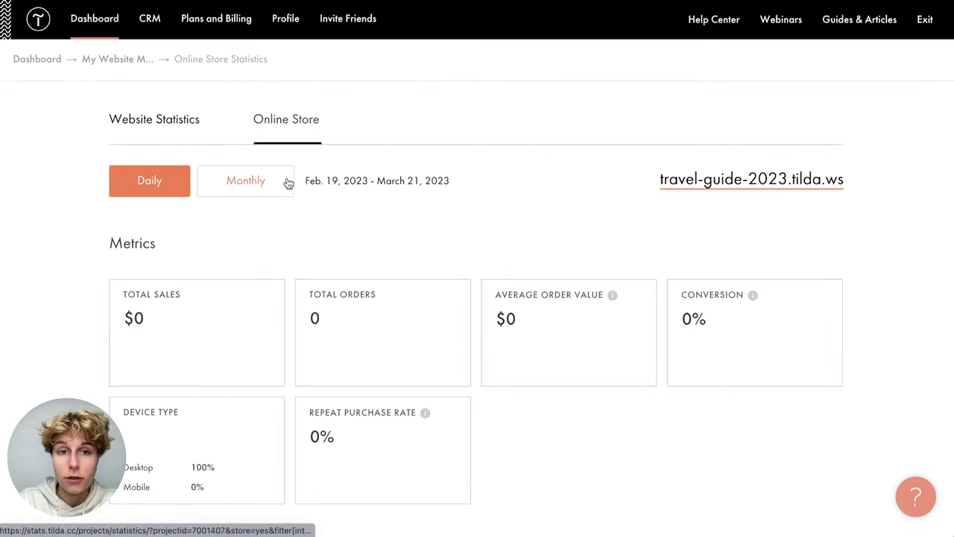
pyautogui.scroll(-3, 319, 417)
pyautogui.scroll(3, 320, 418)
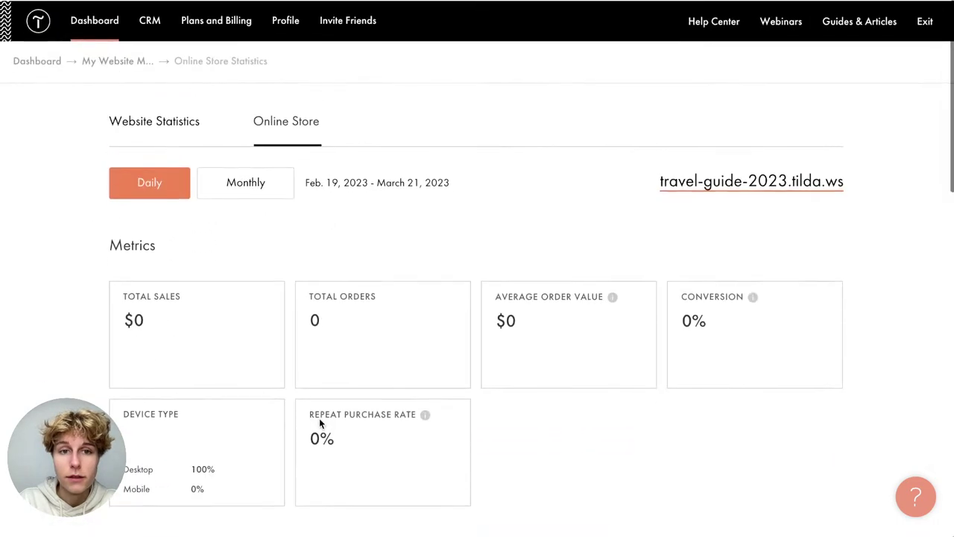
# Return to My Website March 21, reopen its Analytics site settings and go to the Google Analytics tracking ID field
pyautogui.click(105, 65)
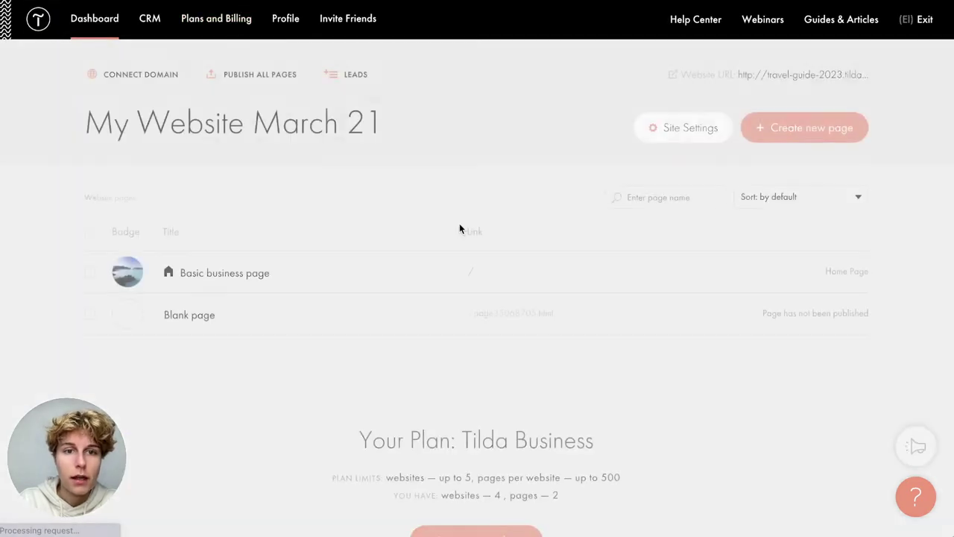
pyautogui.click(680, 139)
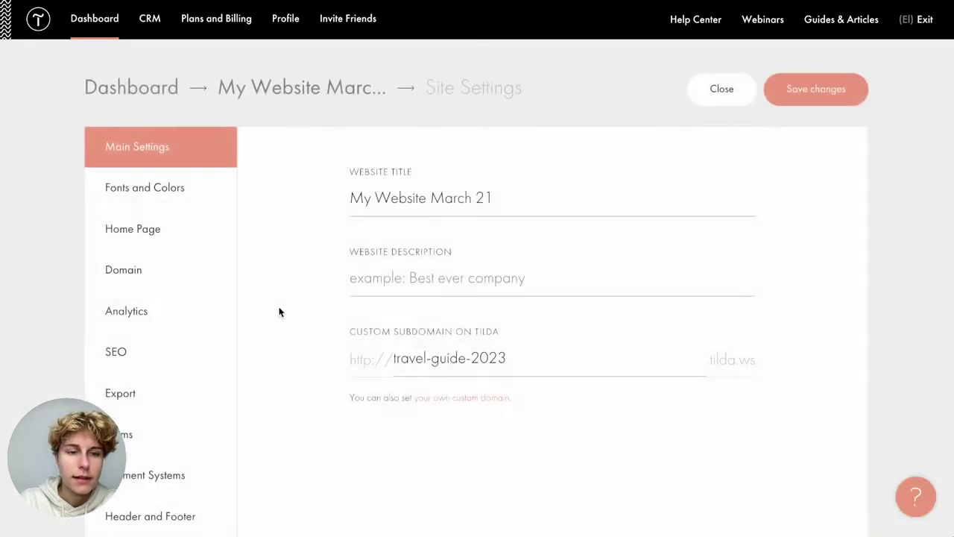
pyautogui.click(170, 328)
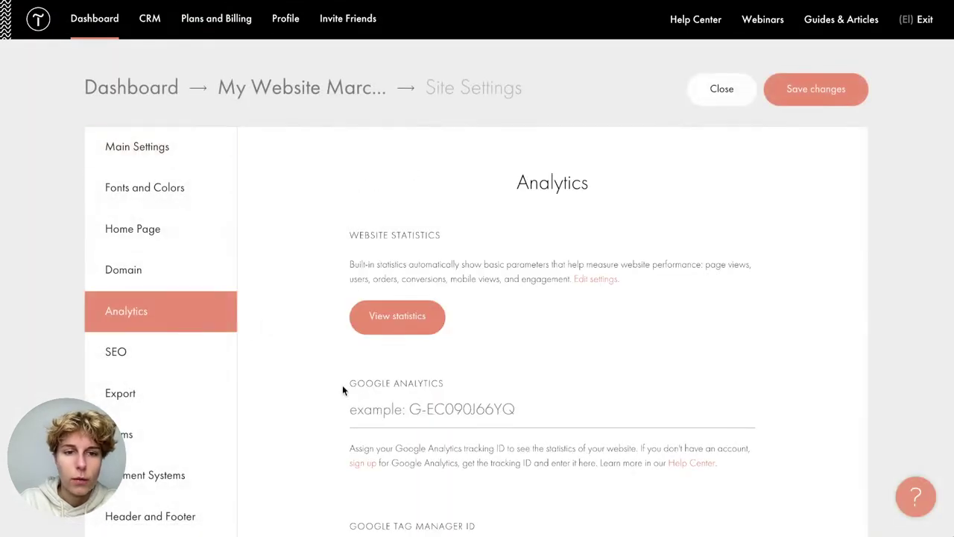
pyautogui.scroll(-3, 343, 390)
pyautogui.click(478, 228)
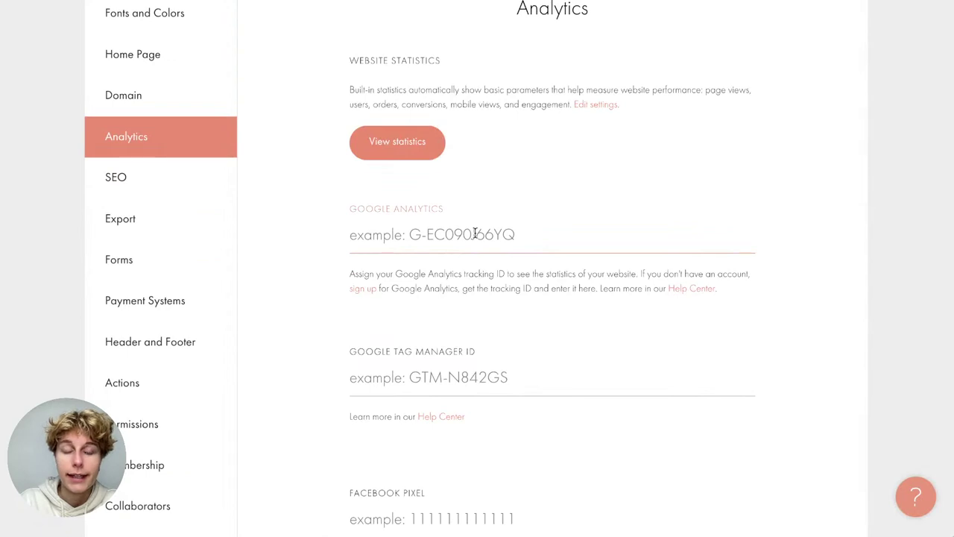
# Look over the remaining Analytics settings, from Google Analytics and Google Tag Manager to Facebook Pixel and the counter delay option, and open the SEO settings
pyautogui.scroll(1, 481, 286)
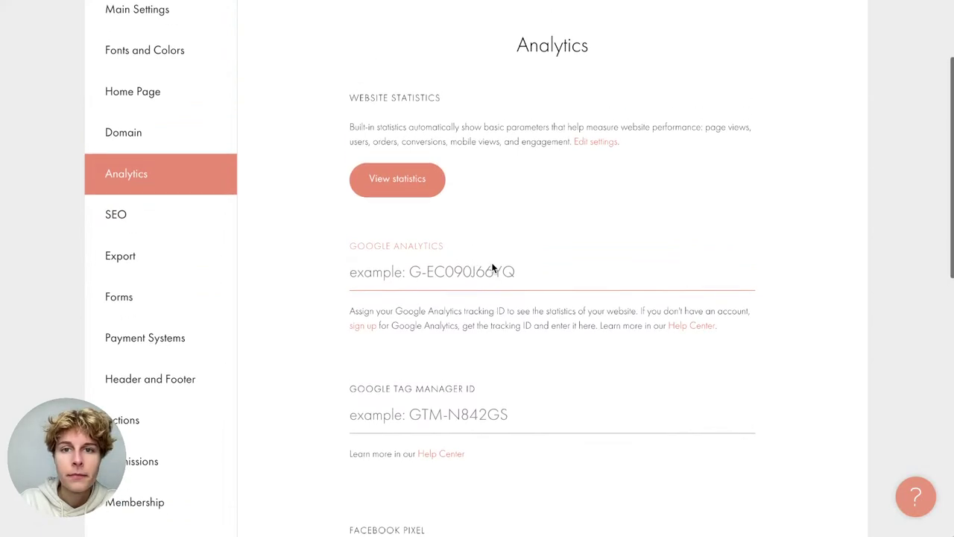
pyautogui.scroll(-1, 492, 269)
pyautogui.scroll(-8, 369, 340)
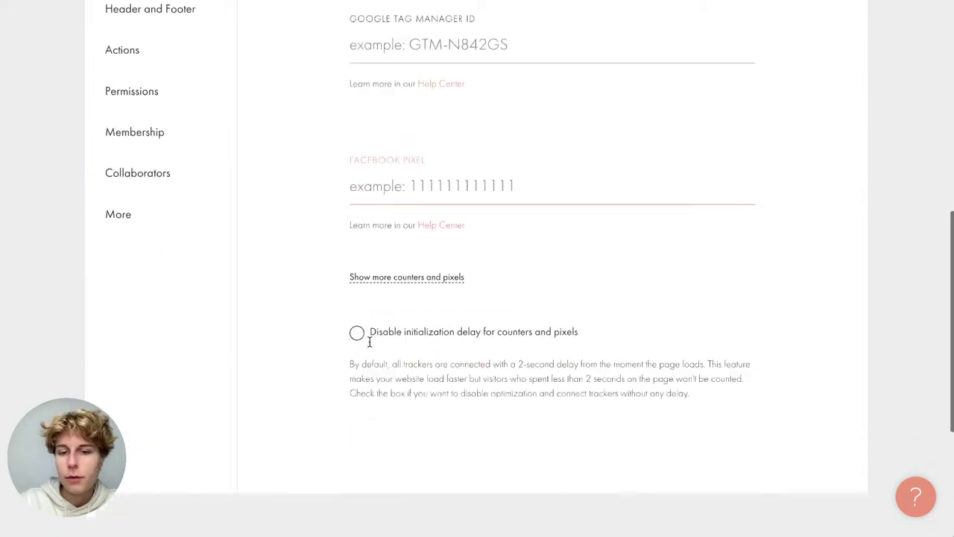
pyautogui.scroll(10, 369, 341)
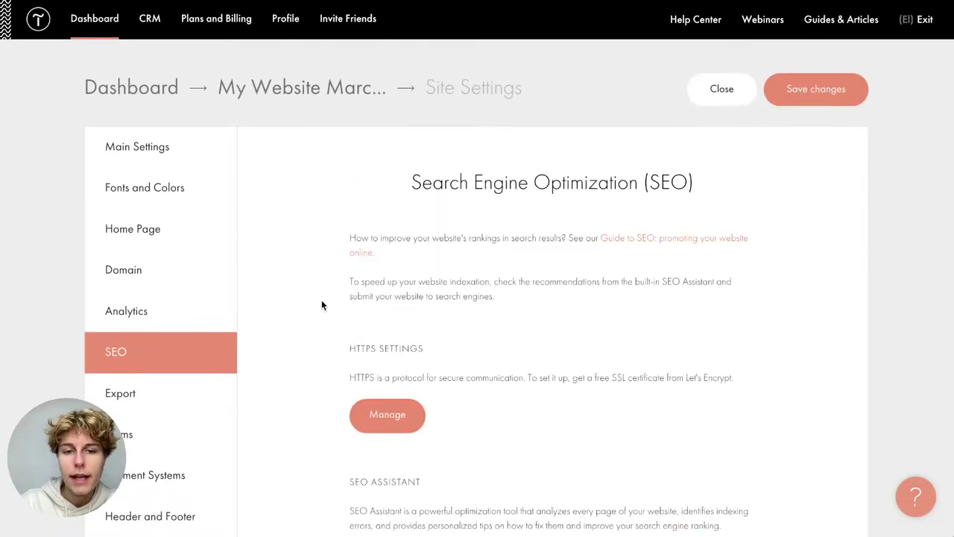
# Review the start of the SEO site settings, view the HTTPS settings page and close it
pyautogui.scroll(-3, 321, 300)
pyautogui.scroll(1, 321, 300)
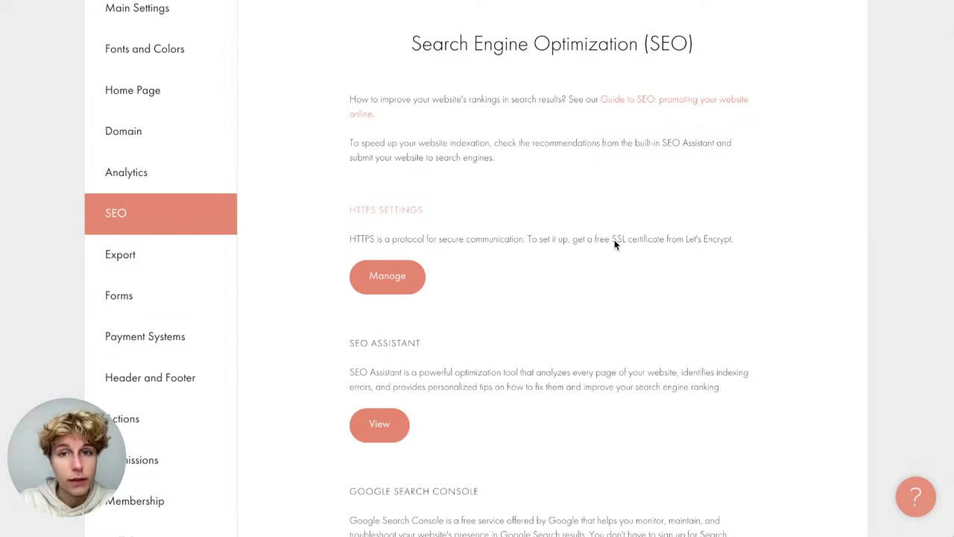
pyautogui.scroll(1, 615, 245)
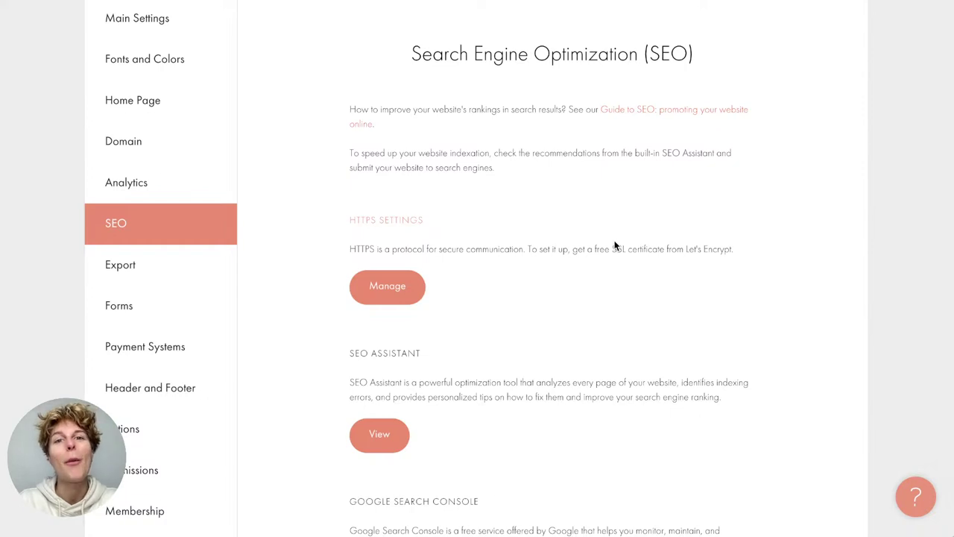
pyautogui.click(389, 288)
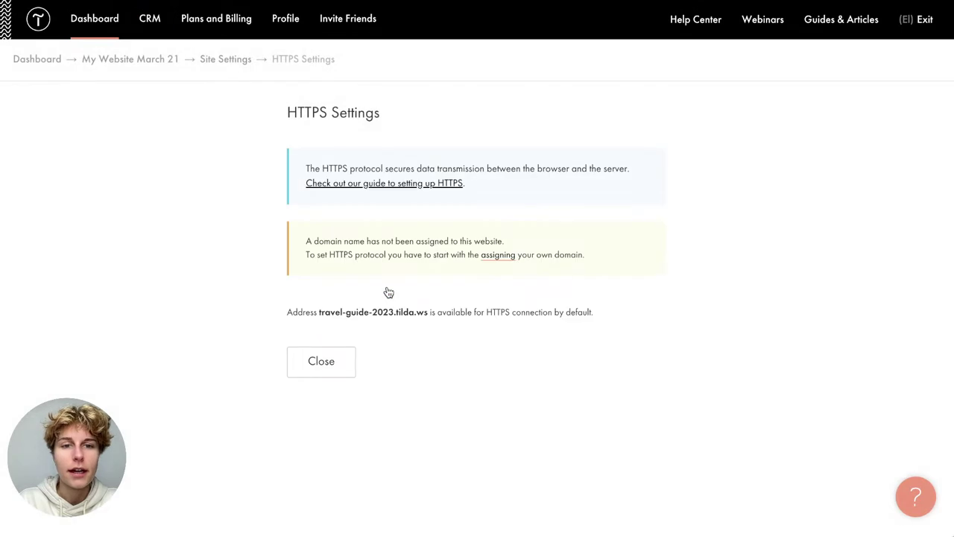
pyautogui.click(320, 361)
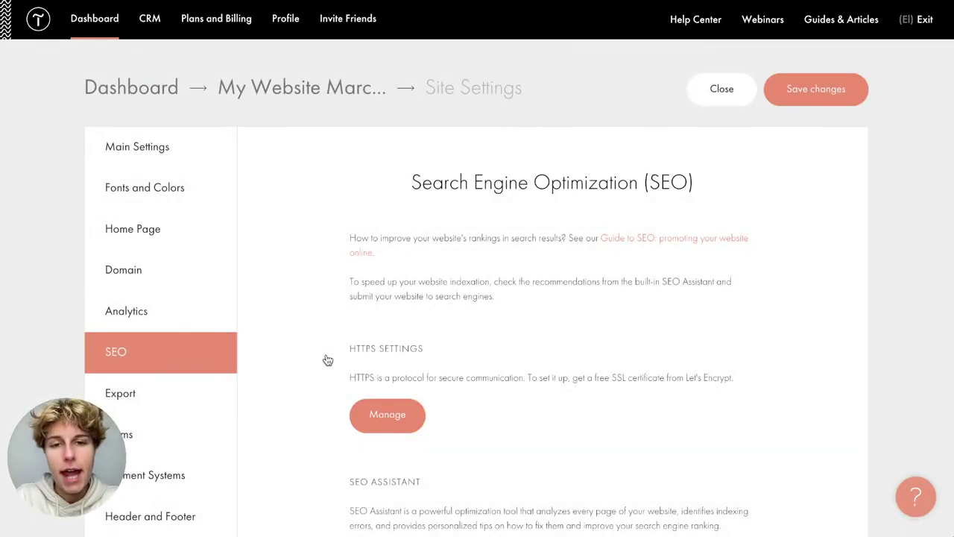
# Set the website's WWW, HTTPS redirects to "Redirect from HTTP to HTTPS", save the change and close the redirects page
pyautogui.scroll(-3, 329, 361)
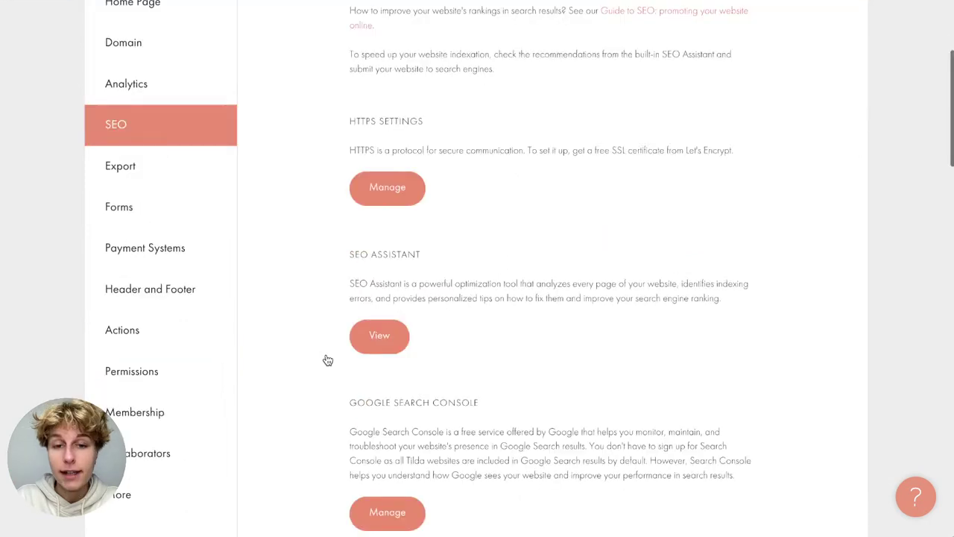
pyautogui.scroll(-1, 329, 361)
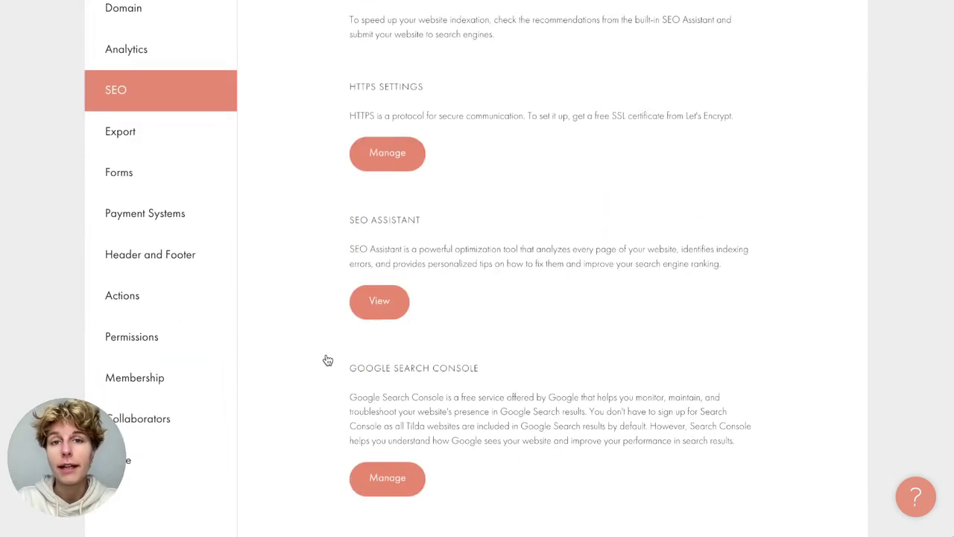
pyautogui.scroll(-9, 329, 361)
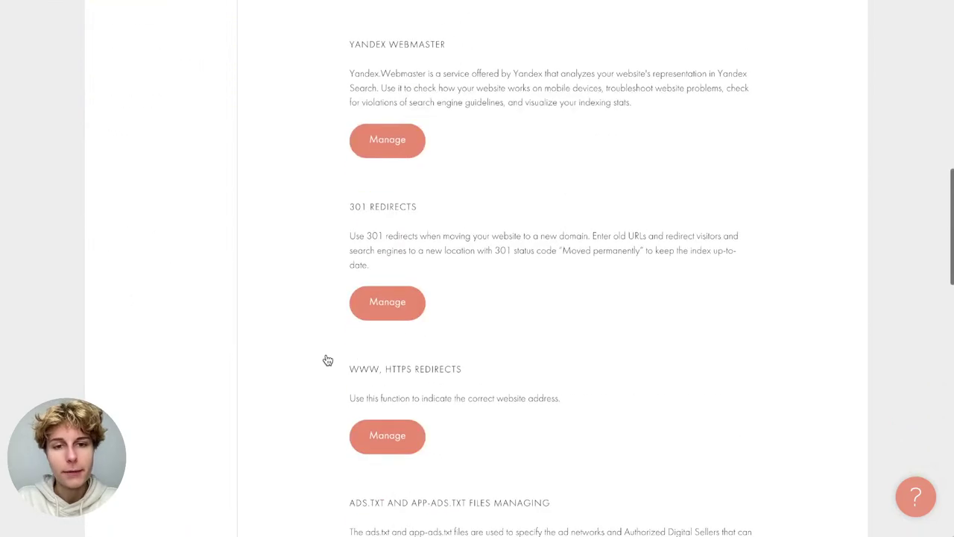
pyautogui.scroll(-2, 328, 360)
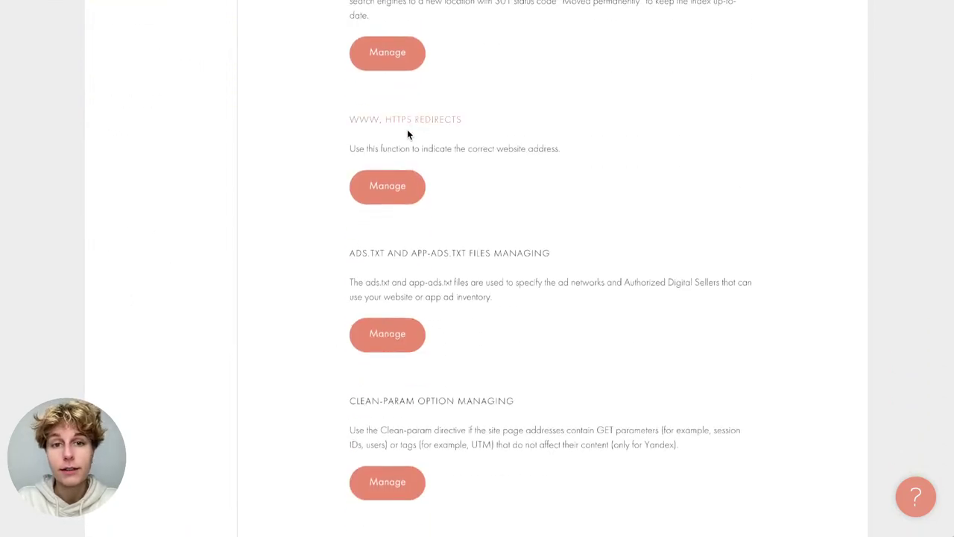
pyautogui.click(391, 175)
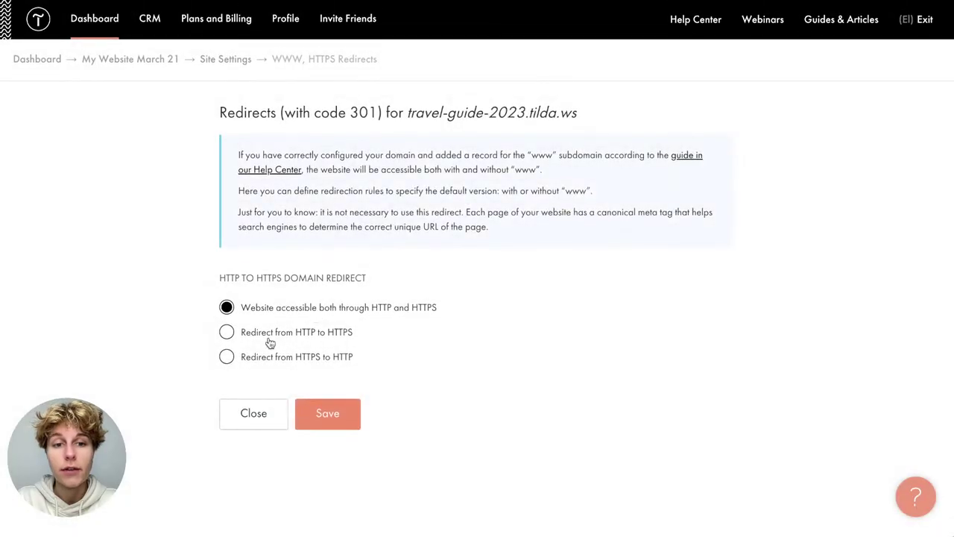
pyautogui.click(284, 337)
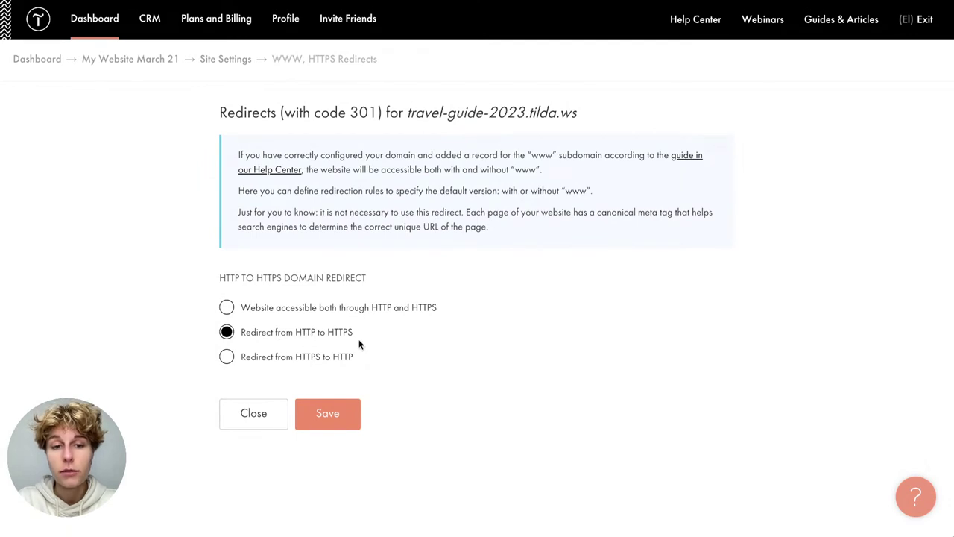
pyautogui.click(349, 415)
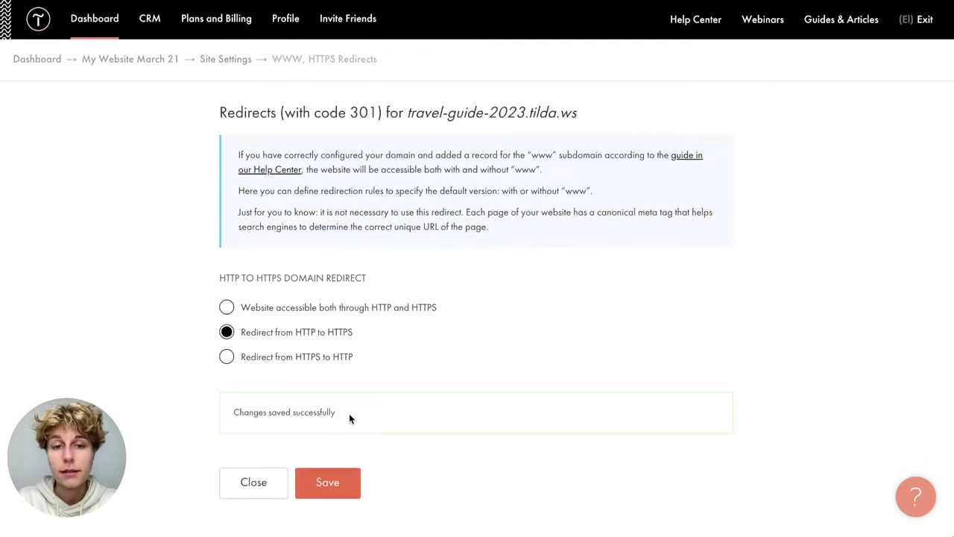
pyautogui.click(257, 482)
# Save the site settings, return to My Website March 21 to check its website URL, and reopen the SEO site settings
pyautogui.click(826, 88)
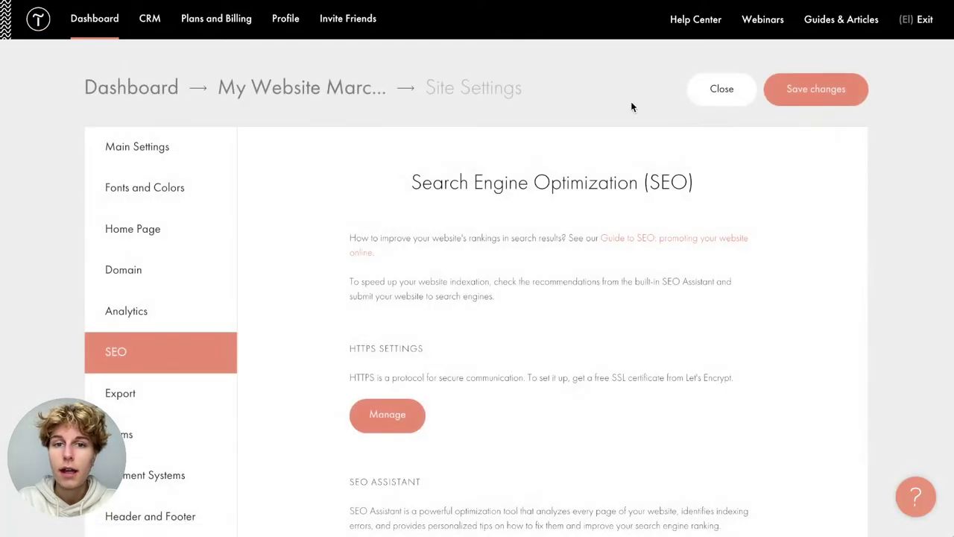
pyautogui.click(350, 96)
pyautogui.click(762, 75)
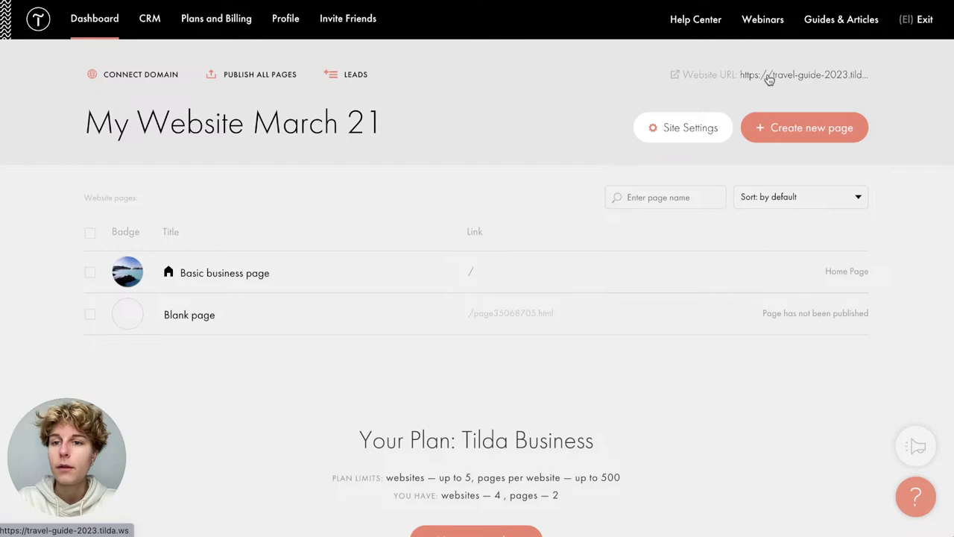
pyautogui.click(687, 123)
pyautogui.click(154, 344)
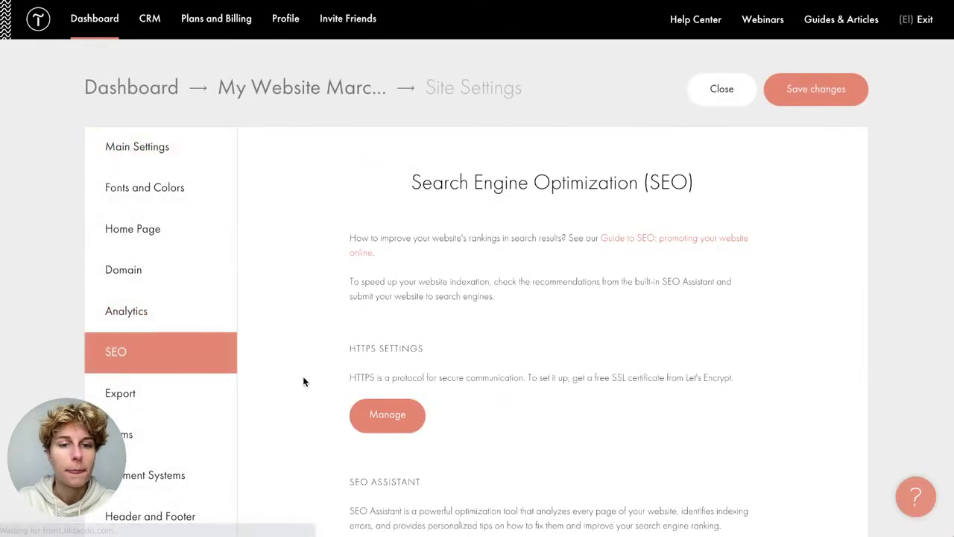
# Look over the SEO settings again and view the site's Export options
pyautogui.scroll(-3, 303, 375)
pyautogui.scroll(-3, 303, 381)
pyautogui.scroll(4, 270, 352)
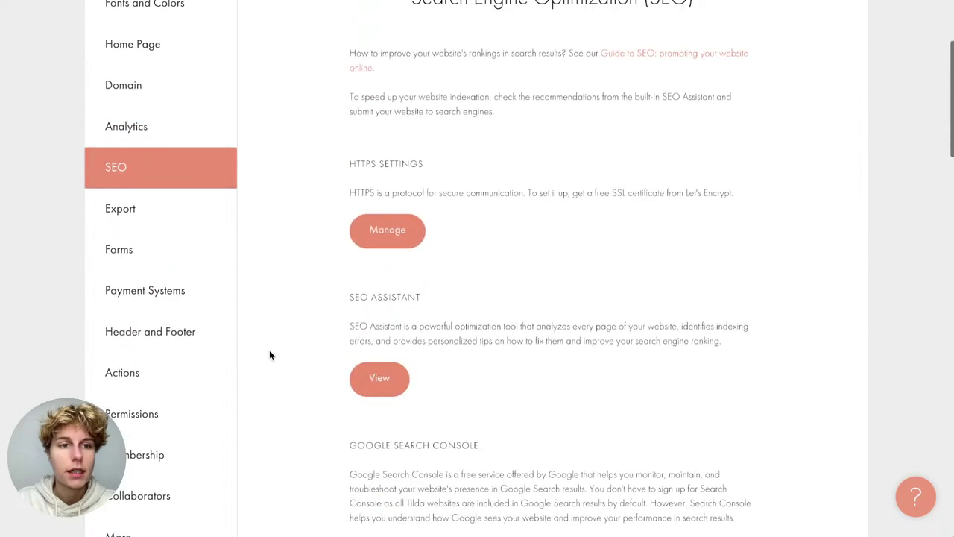
pyautogui.click(199, 216)
pyautogui.scroll(3, 375, 351)
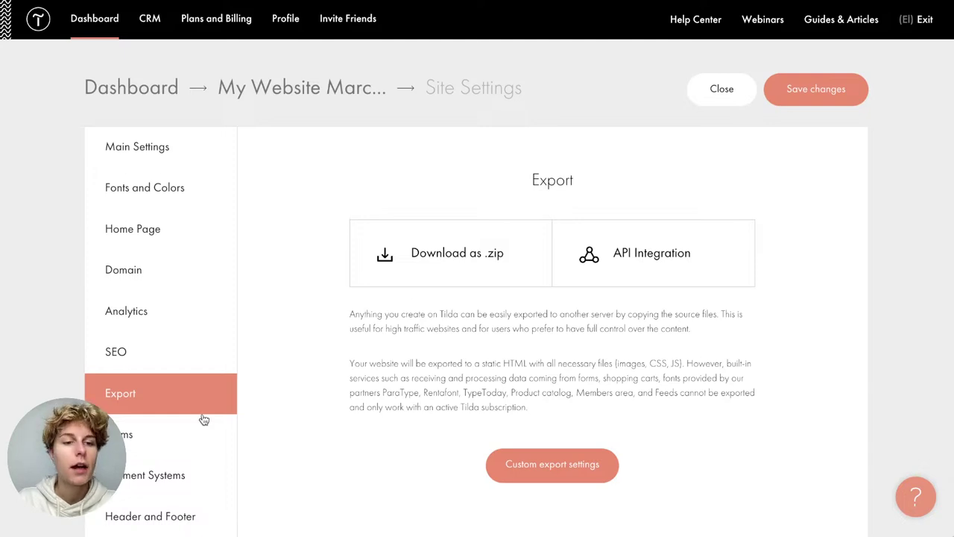
# Open the Forms site settings and review the available data collection services, including frequently used, CRM, email marketing and other integrations
pyautogui.click(173, 440)
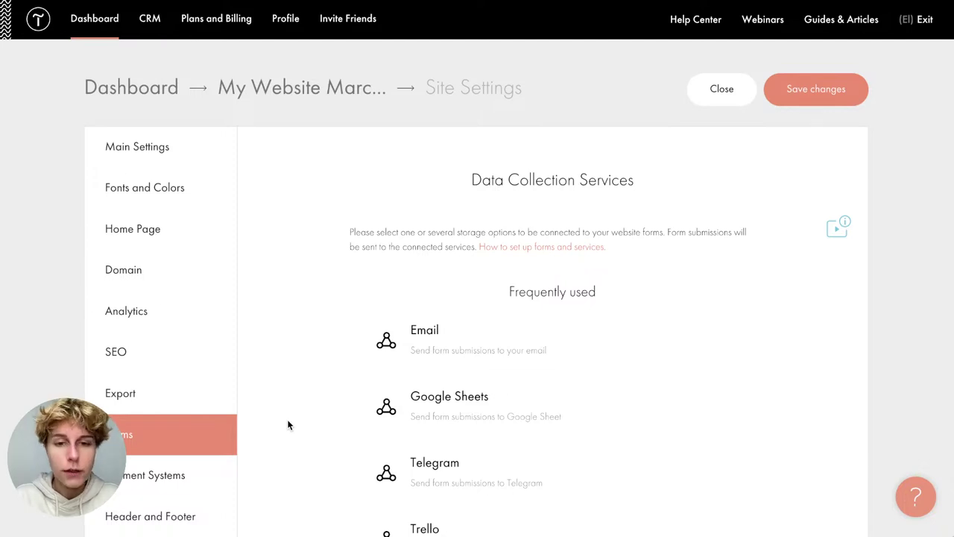
pyautogui.scroll(-3, 358, 390)
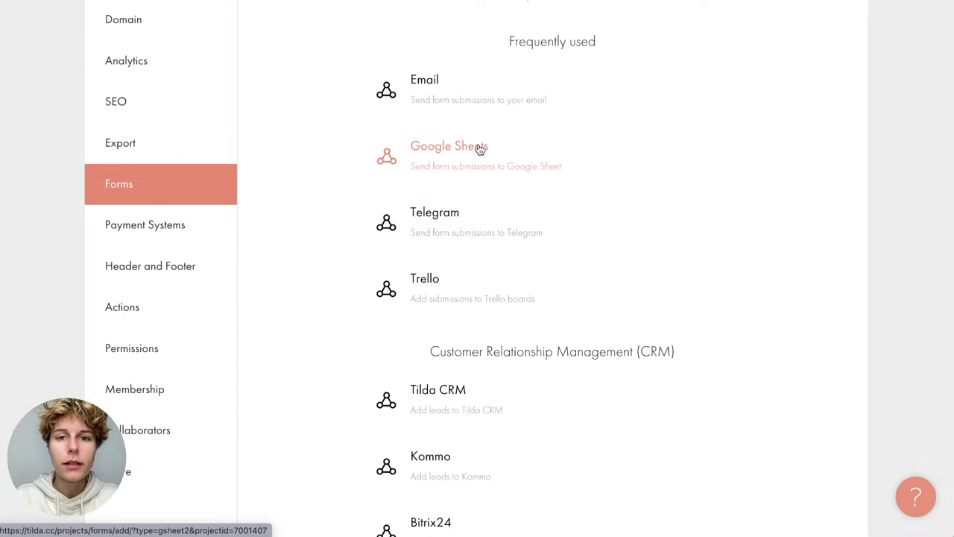
pyautogui.scroll(-4, 438, 272)
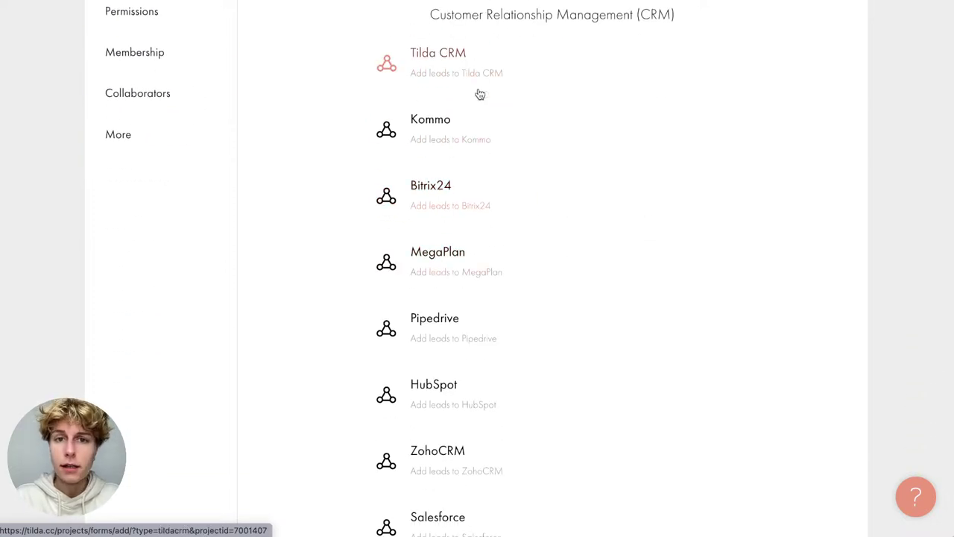
pyautogui.scroll(-1, 492, 192)
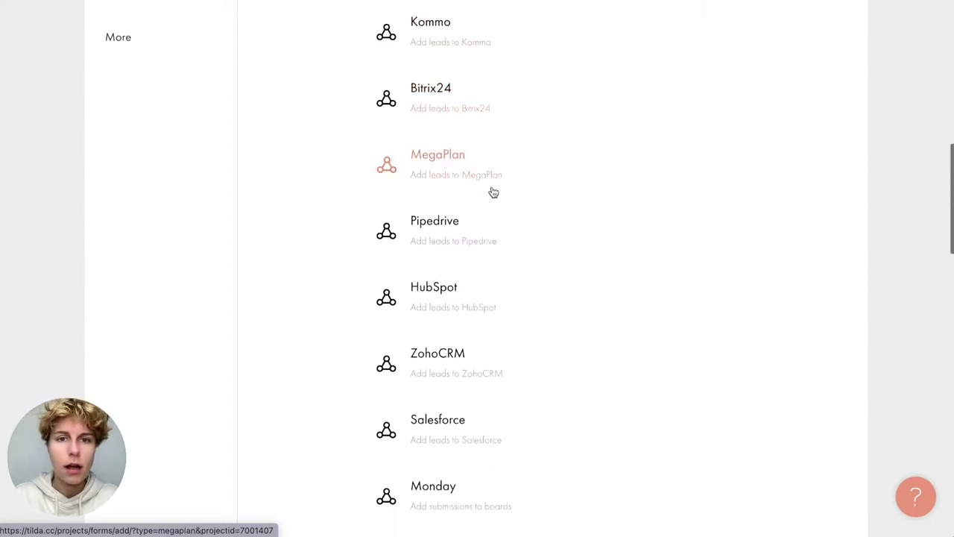
pyautogui.scroll(-1, 492, 191)
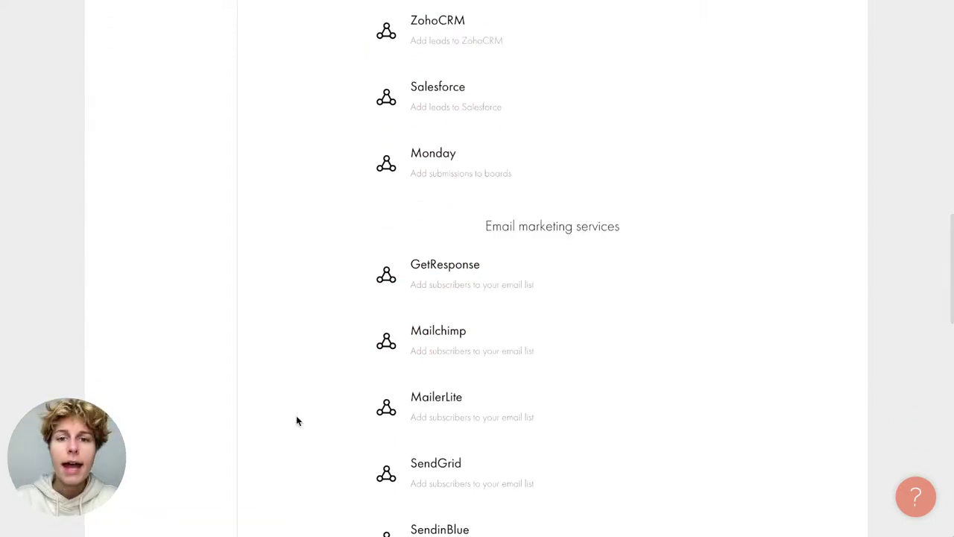
pyautogui.scroll(-3, 296, 421)
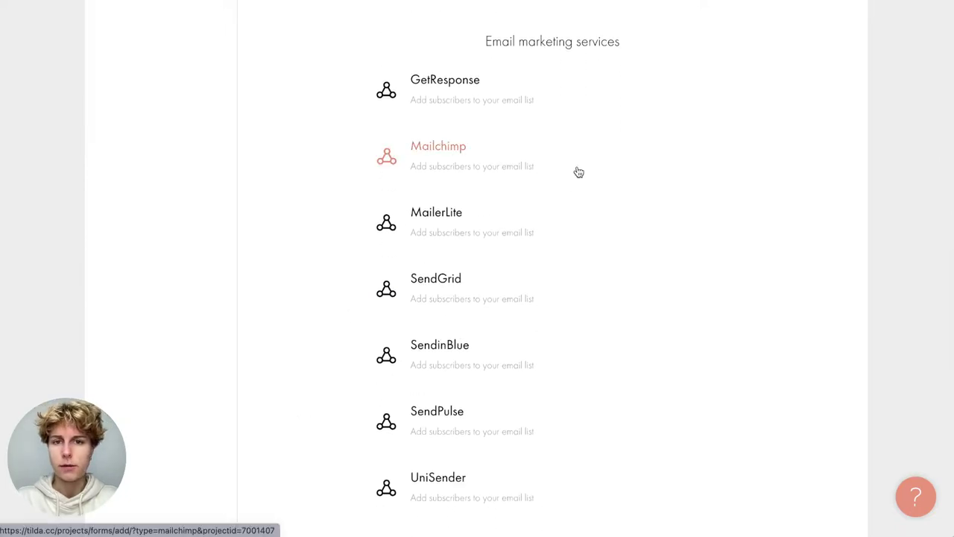
pyautogui.scroll(-6, 571, 410)
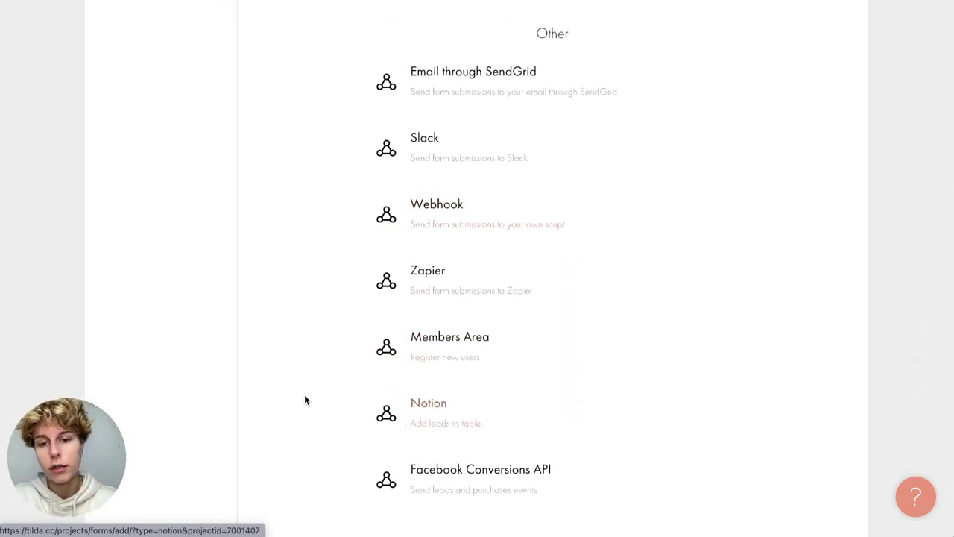
pyautogui.scroll(5, 299, 401)
pyautogui.scroll(10, 299, 401)
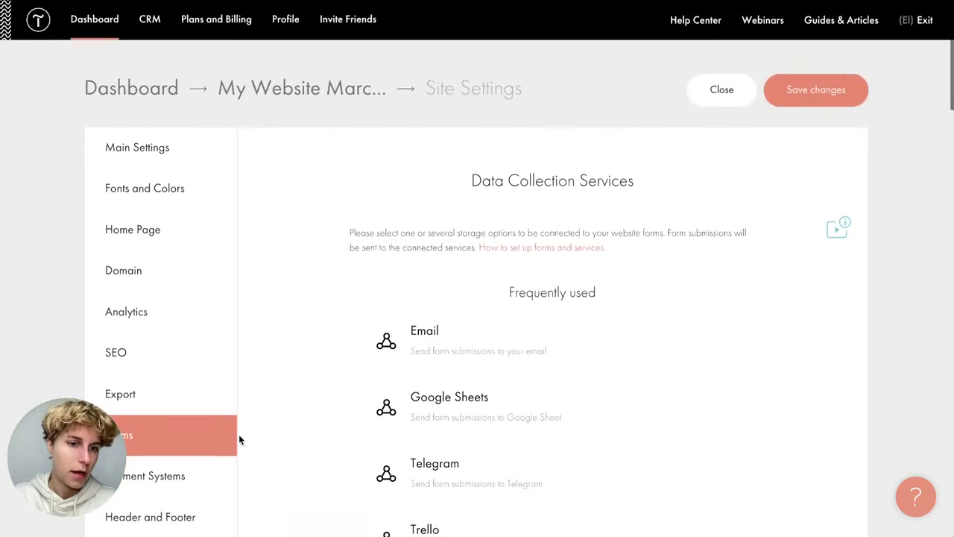
# Open the Payment Systems site settings and review the currency format and the available payment services
pyautogui.click(194, 474)
pyautogui.scroll(-3, 365, 402)
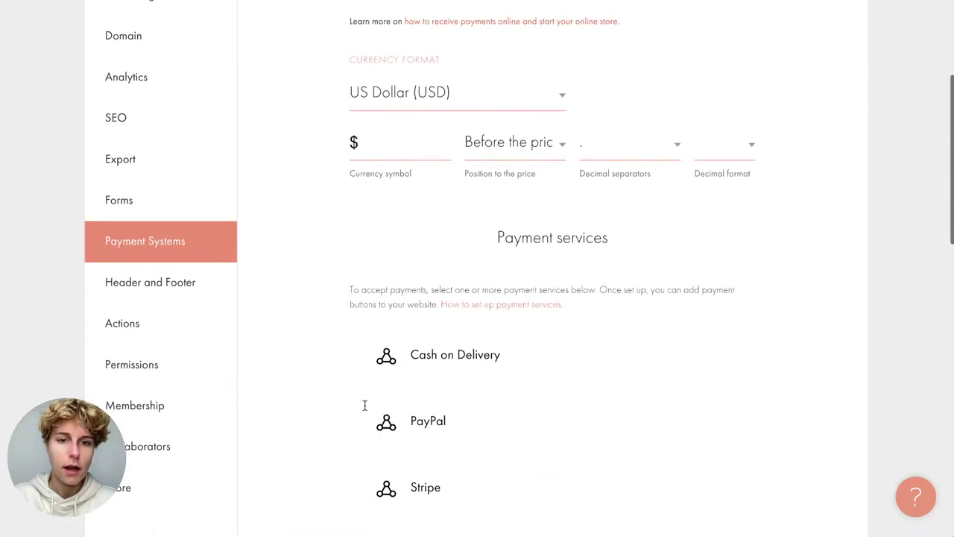
pyautogui.scroll(-2, 366, 410)
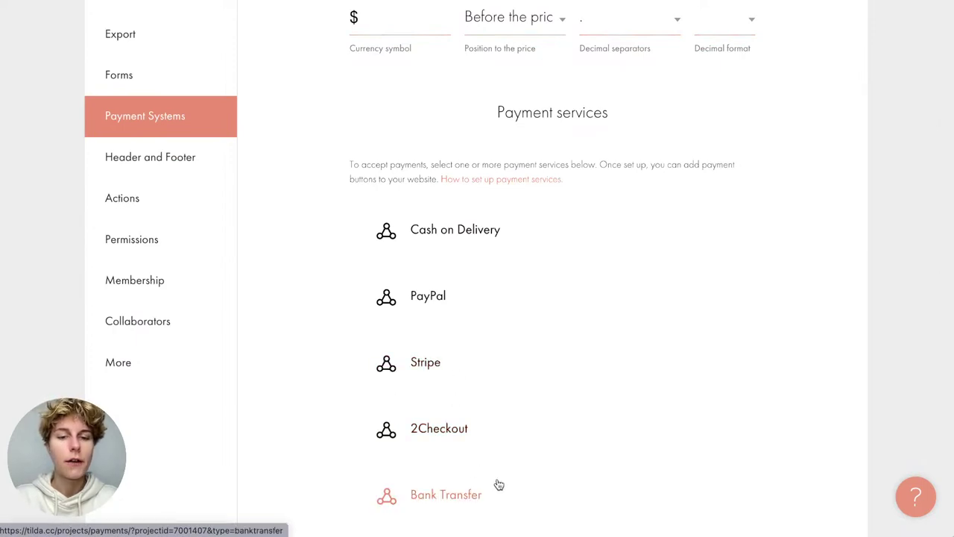
pyautogui.scroll(-1, 478, 291)
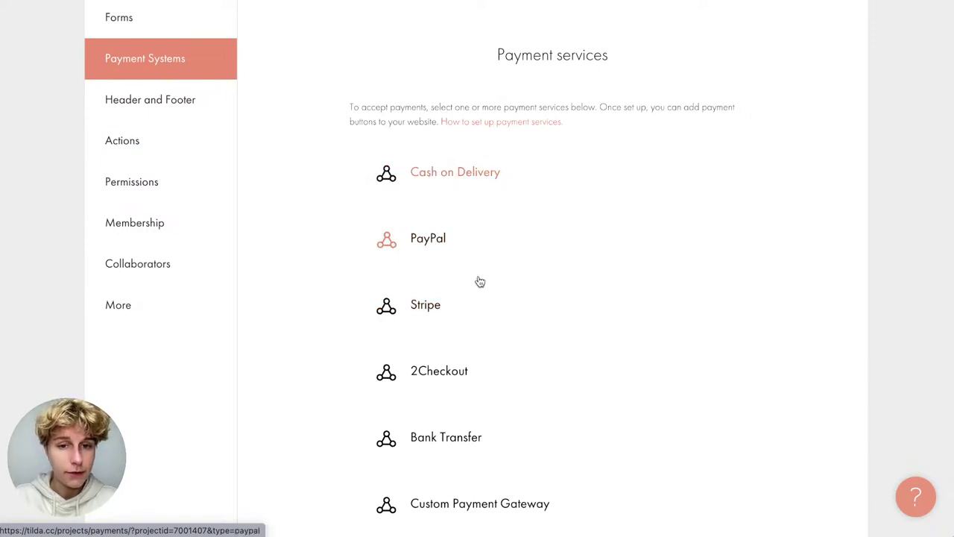
pyautogui.scroll(-2, 474, 451)
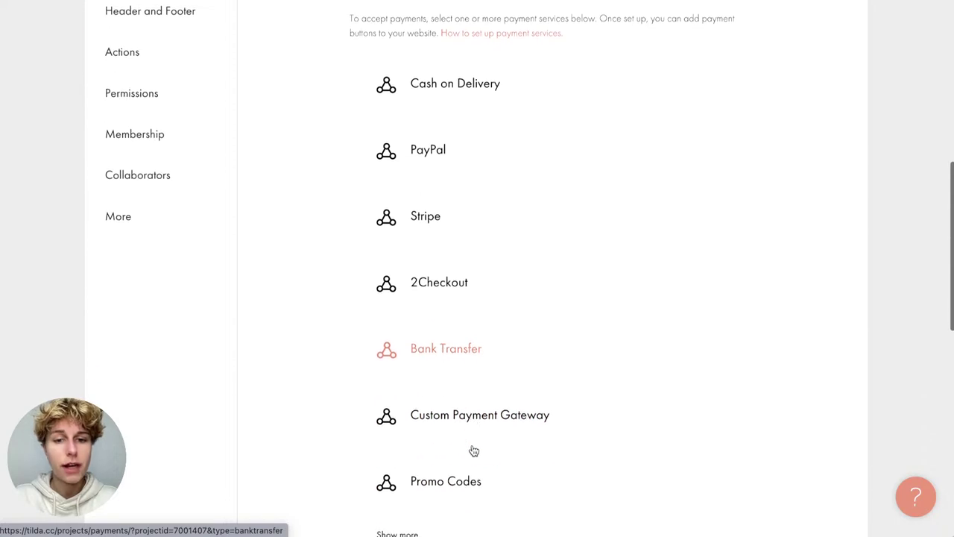
pyautogui.scroll(1, 489, 420)
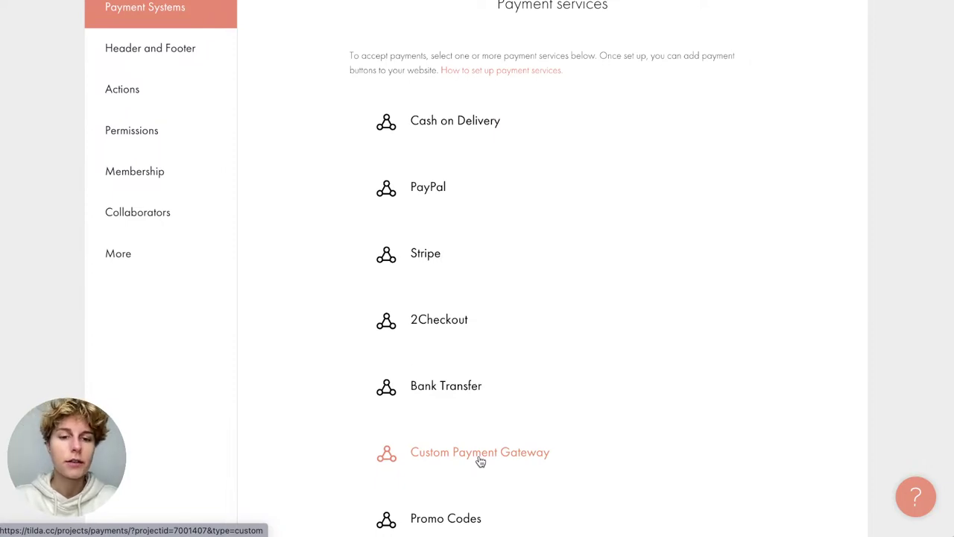
pyautogui.scroll(-2, 451, 470)
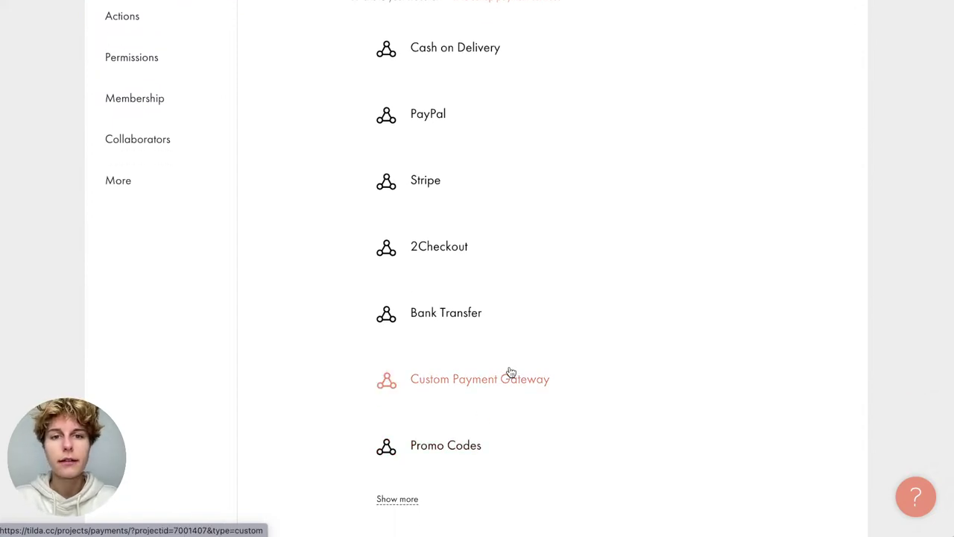
pyautogui.scroll(-1, 511, 372)
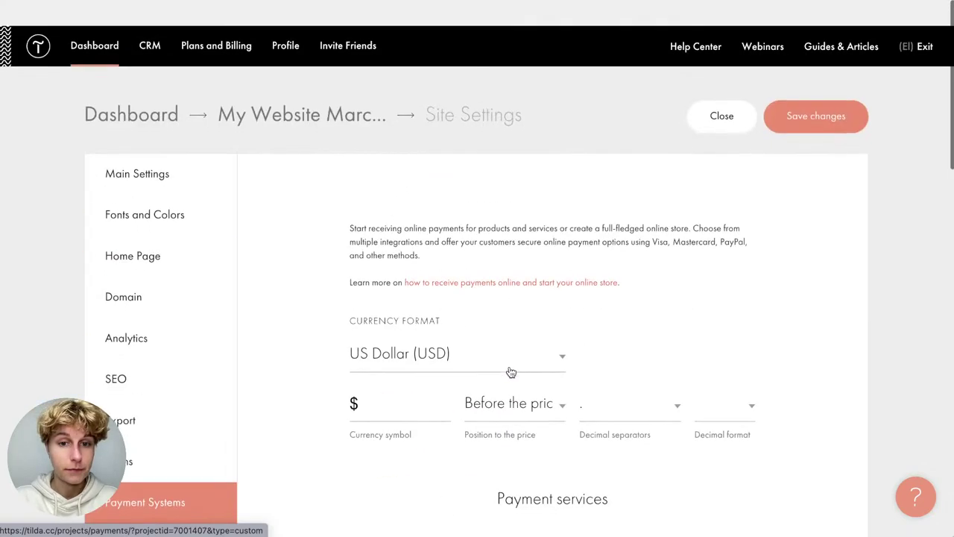
pyautogui.scroll(-5, 324, 422)
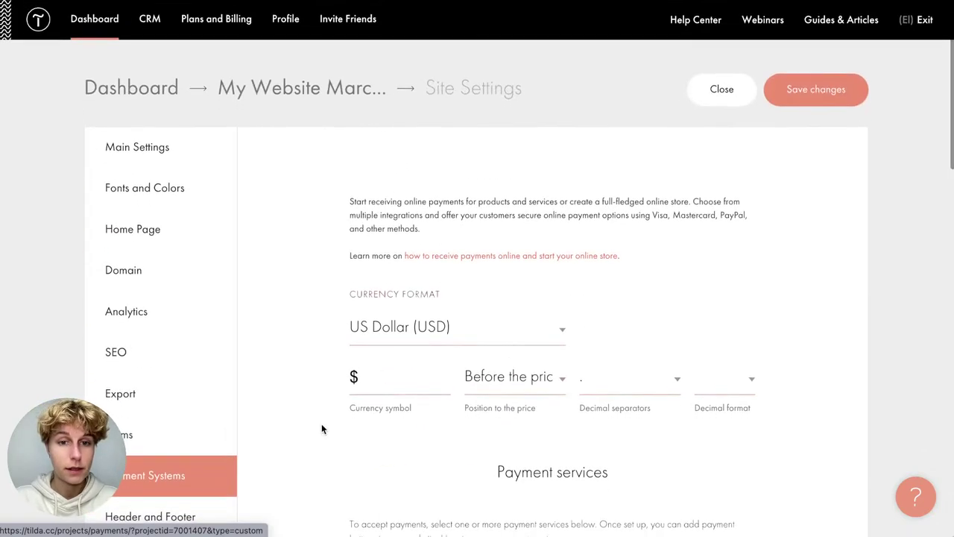
# Open the Header and Footer site settings and review the options for assigning a header and footer page
pyautogui.click(214, 329)
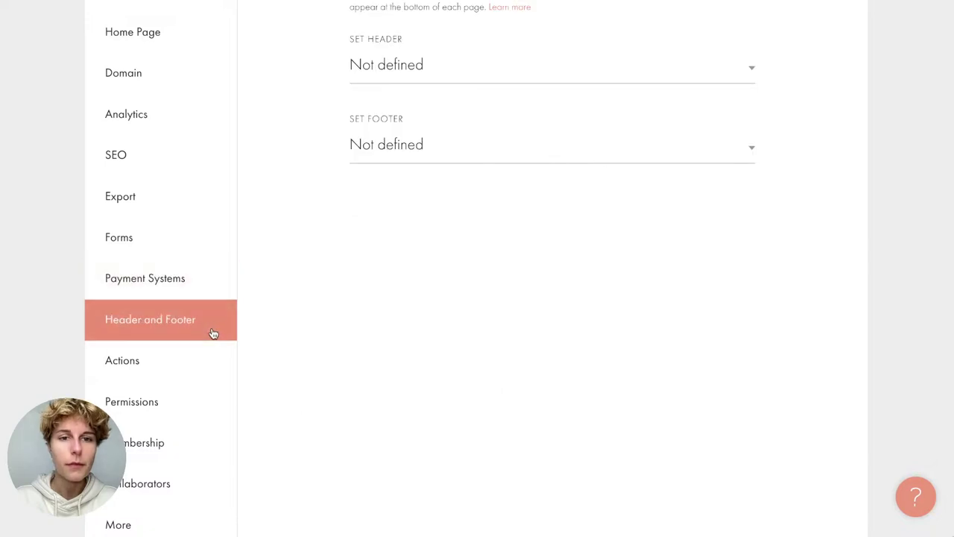
pyautogui.scroll(3, 415, 441)
pyautogui.scroll(-1, 416, 440)
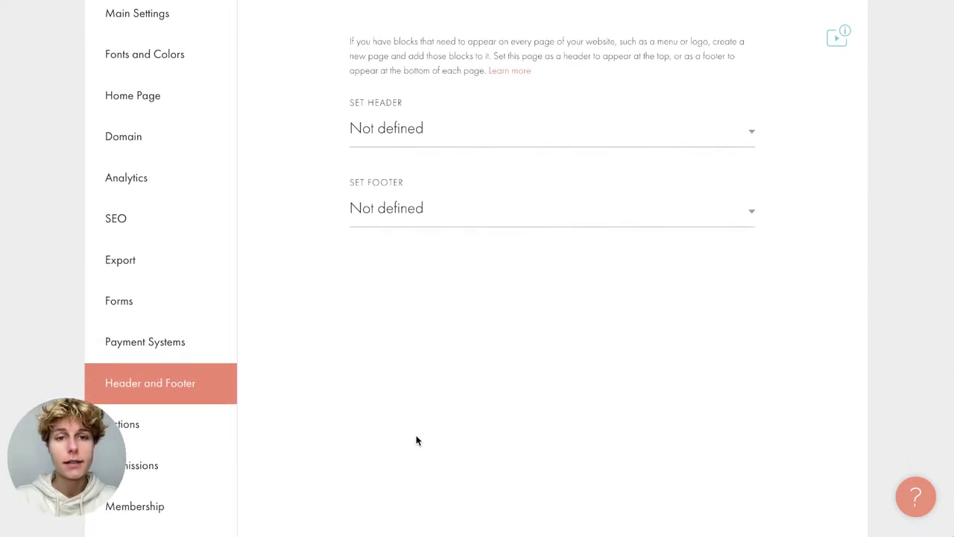
pyautogui.scroll(-1, 416, 441)
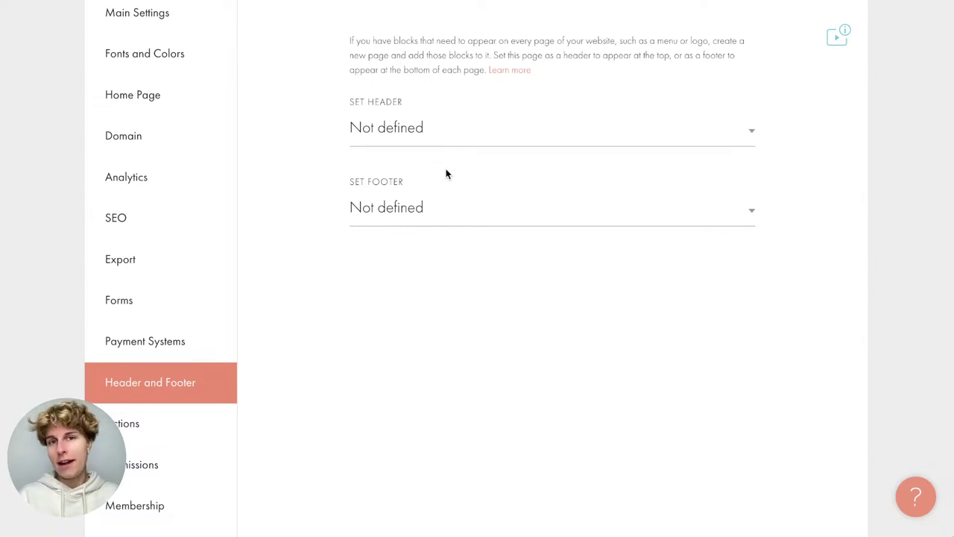
# View the site's Actions settings, and review the Permissions settings for password protection, IP address access and search engine indexing
pyautogui.click(179, 422)
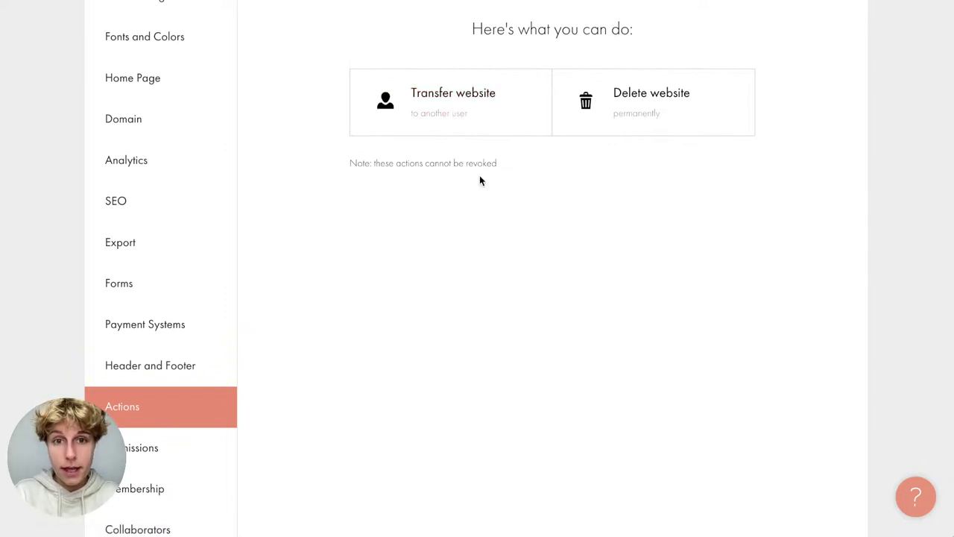
pyautogui.click(173, 446)
pyautogui.scroll(1, 379, 162)
pyautogui.scroll(-2, 379, 164)
pyautogui.scroll(1, 379, 165)
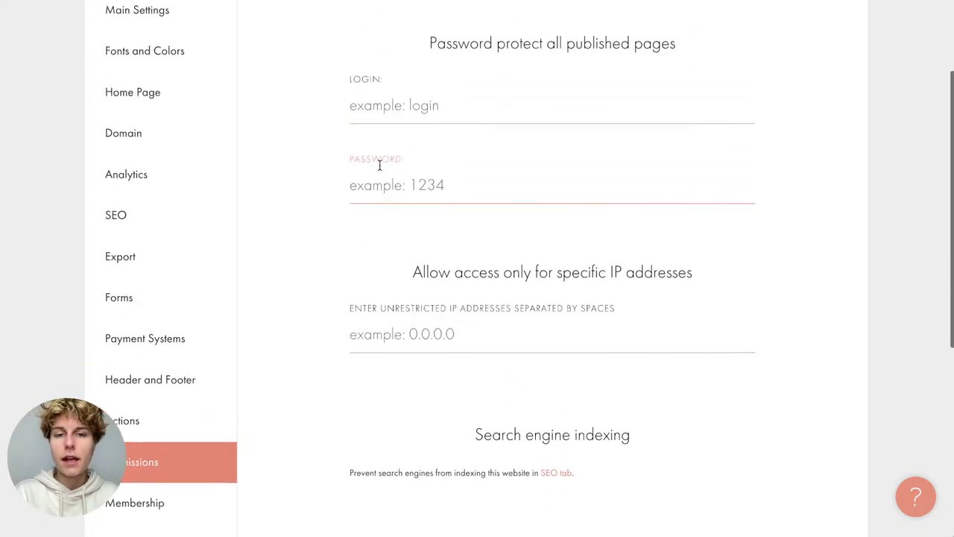
pyautogui.scroll(-1, 379, 164)
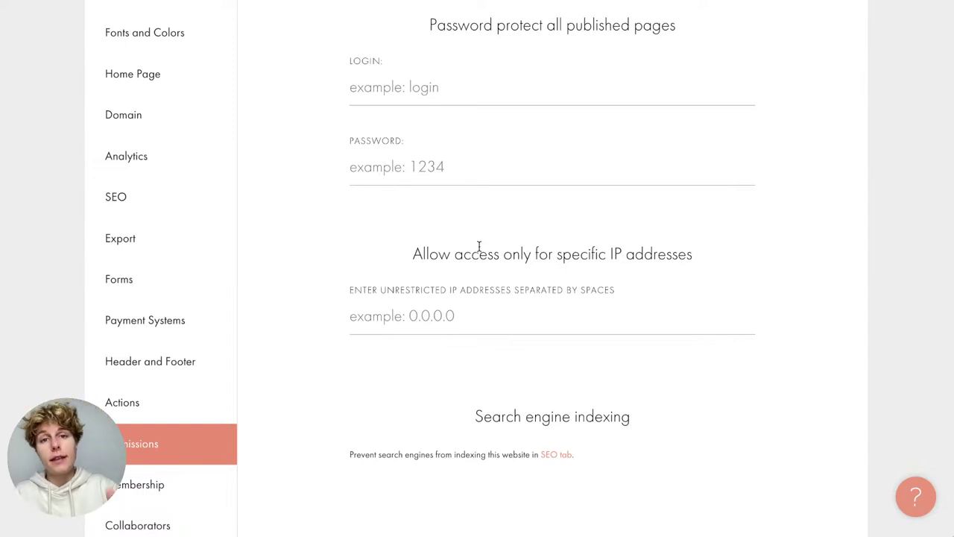
# Read about the members area in the Membership settings, and view the Collaborators settings
pyautogui.click(153, 486)
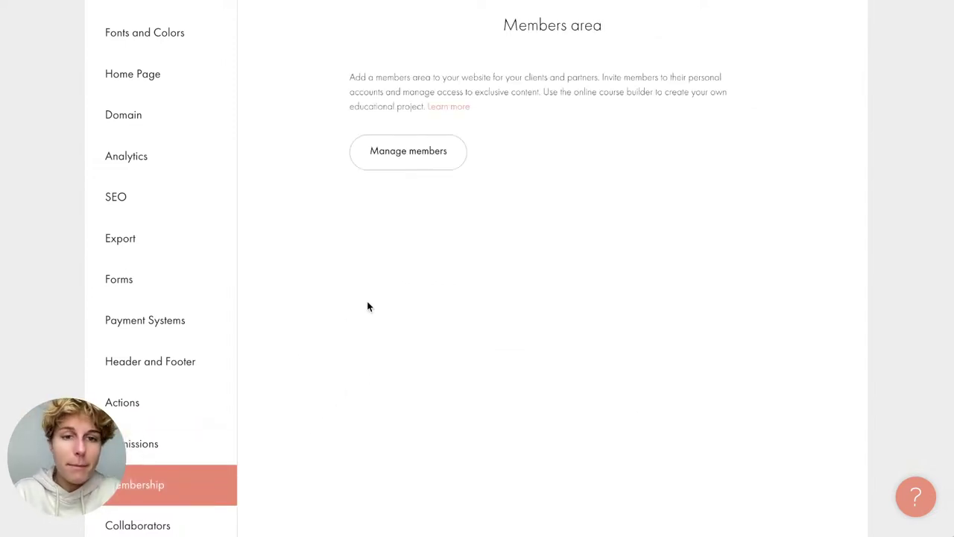
pyautogui.scroll(-1, 367, 306)
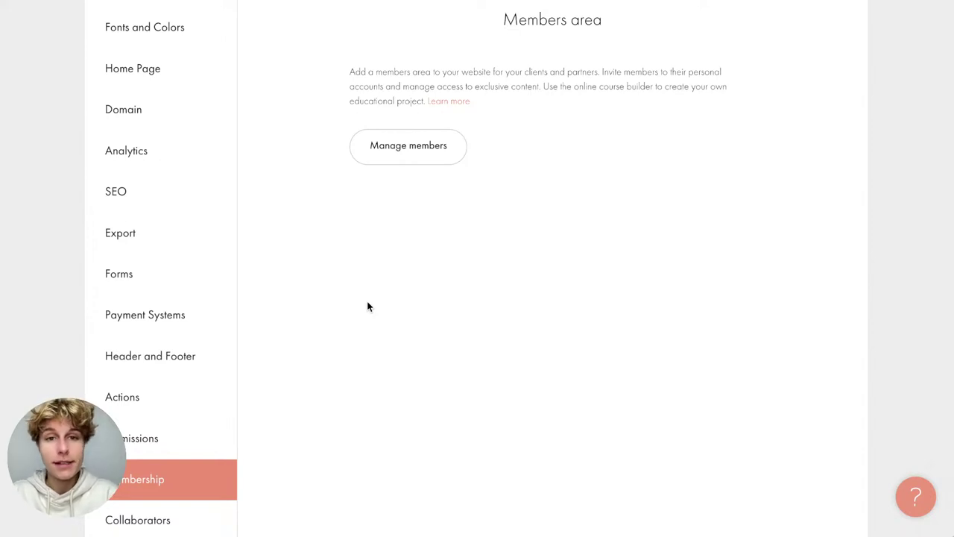
pyautogui.moveTo(504, 21); pyautogui.dragTo(602, 22)
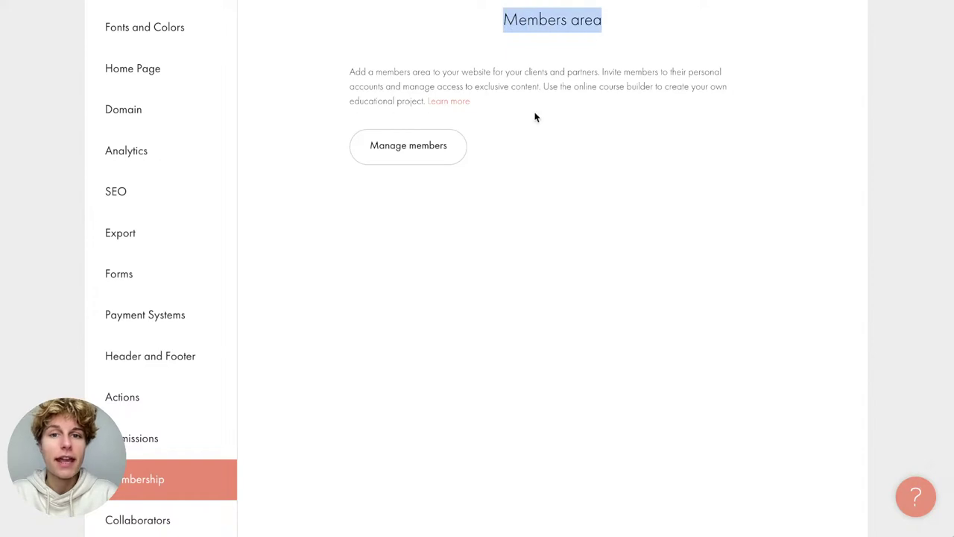
pyautogui.click(535, 234)
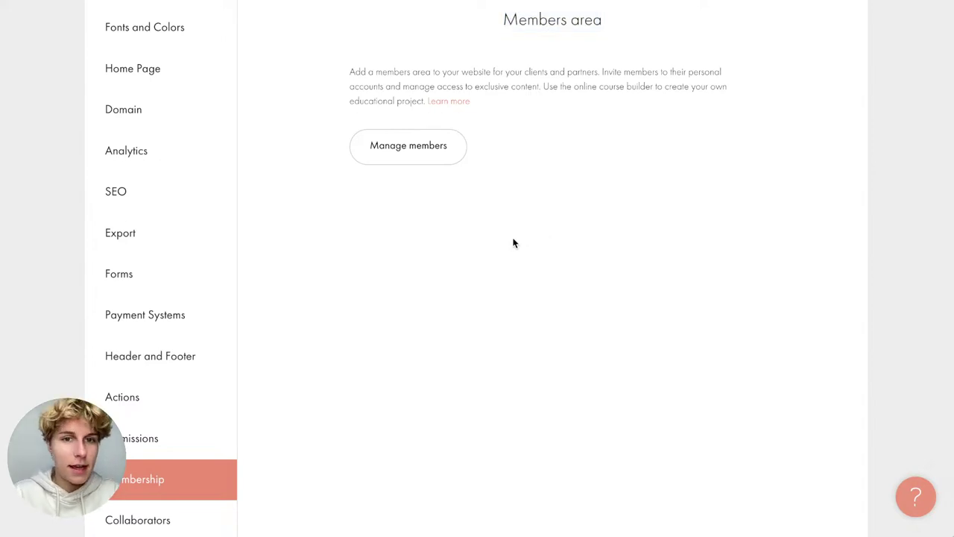
pyautogui.click(123, 519)
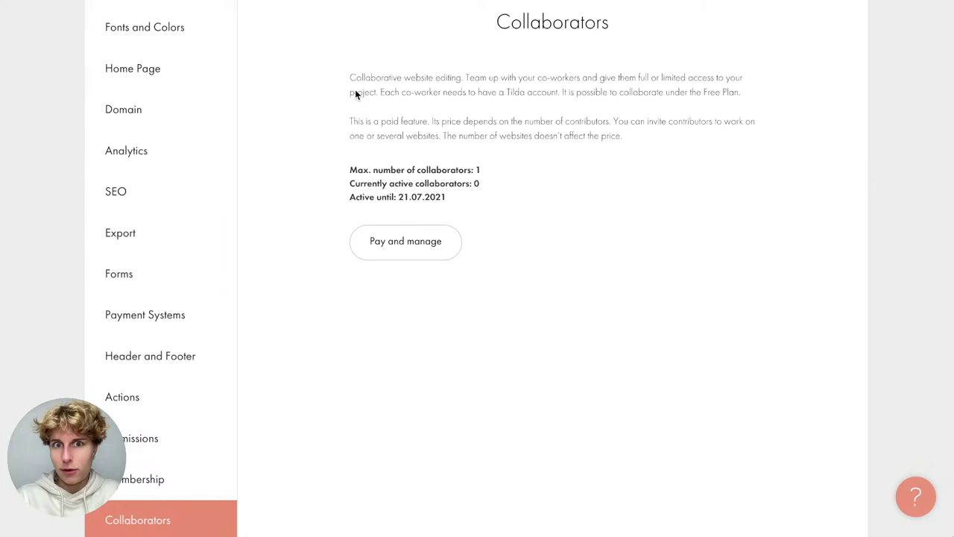
pyautogui.scroll(-5, 354, 88)
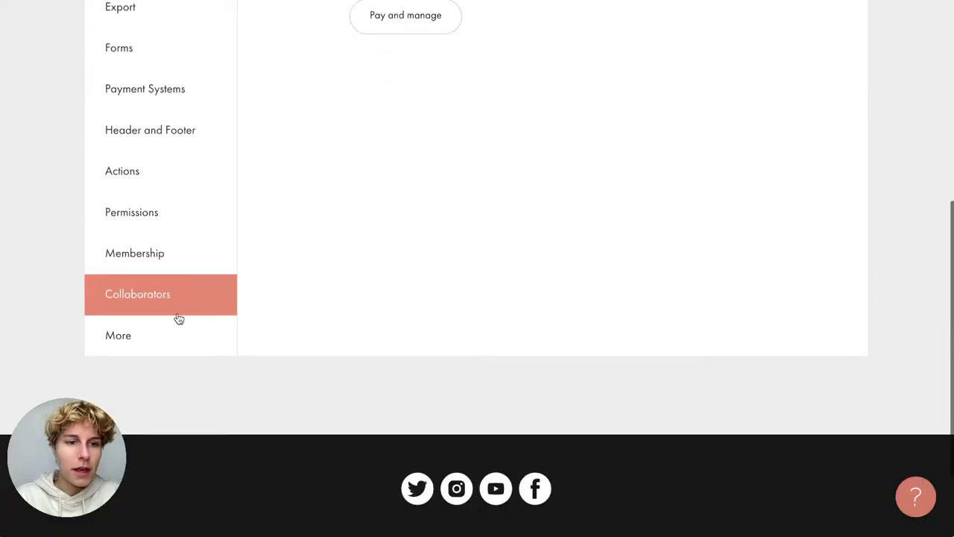
# Open the More site settings and examine the favicon, platform label and 404 error page options
pyautogui.click(179, 319)
pyautogui.scroll(5, 319, 146)
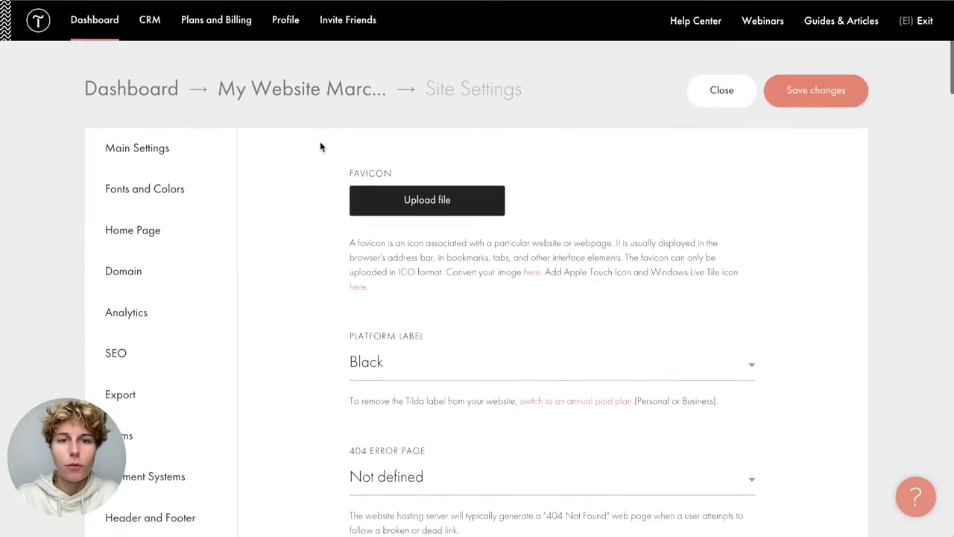
pyautogui.scroll(-1, 320, 145)
pyautogui.scroll(-2, 400, 243)
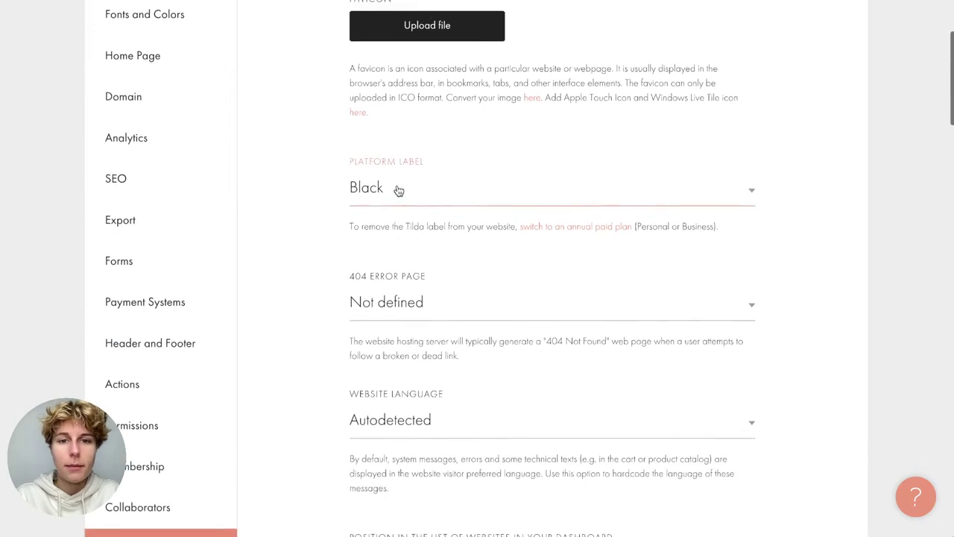
pyautogui.click(396, 190)
pyautogui.click(341, 235)
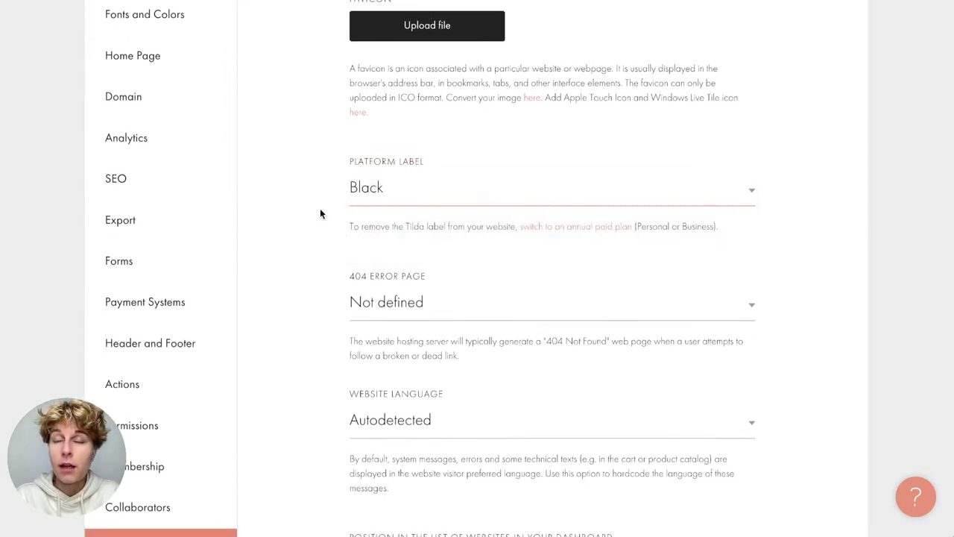
pyautogui.scroll(-2, 319, 213)
pyautogui.click(395, 211)
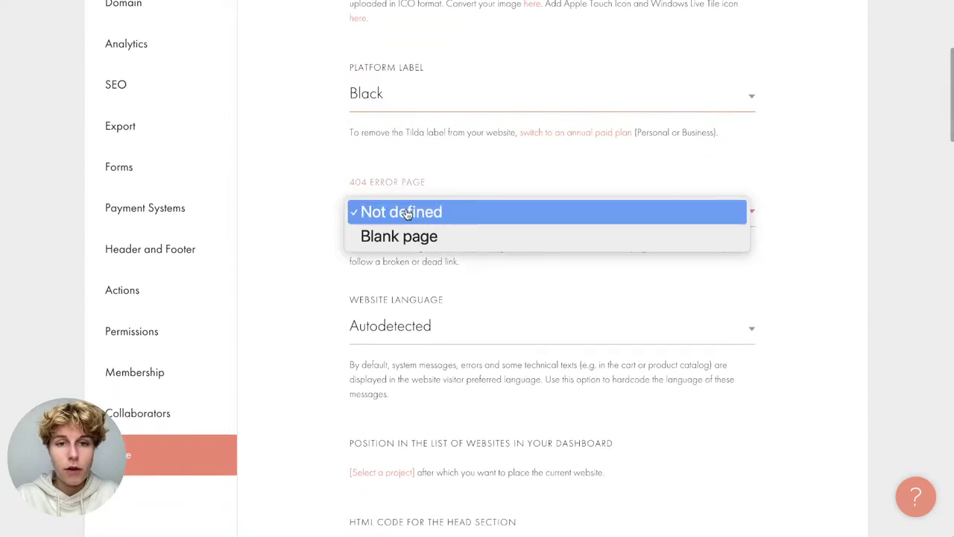
pyautogui.click(341, 175)
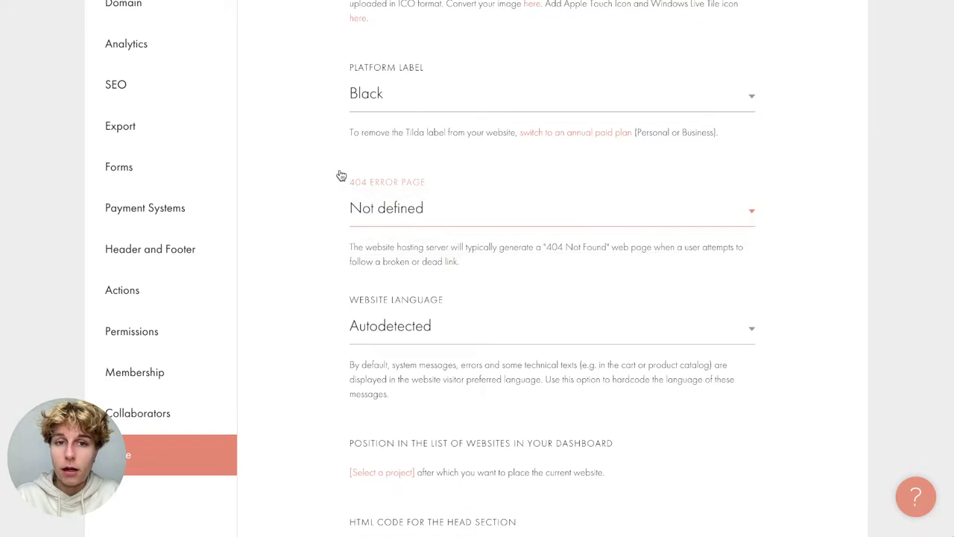
# Review the remaining additional settings, from custom HTML and CSS code to maps API keys, ownership verification and built-in services
pyautogui.scroll(-5, 317, 249)
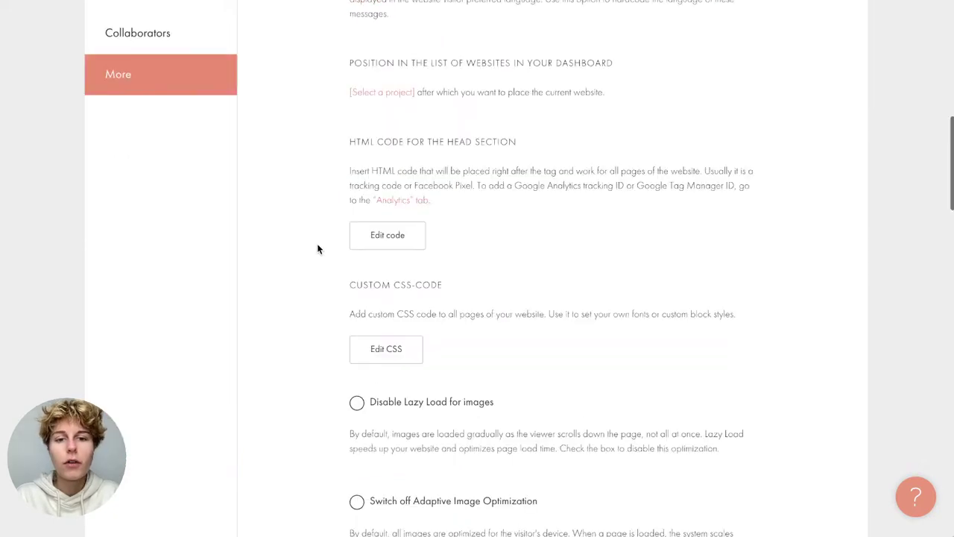
pyautogui.scroll(-9, 318, 249)
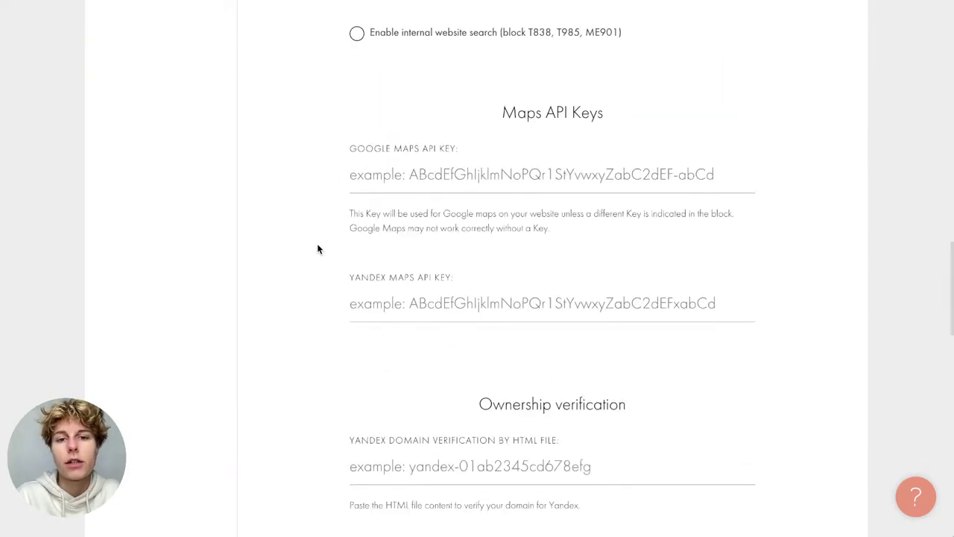
pyautogui.scroll(-1, 317, 248)
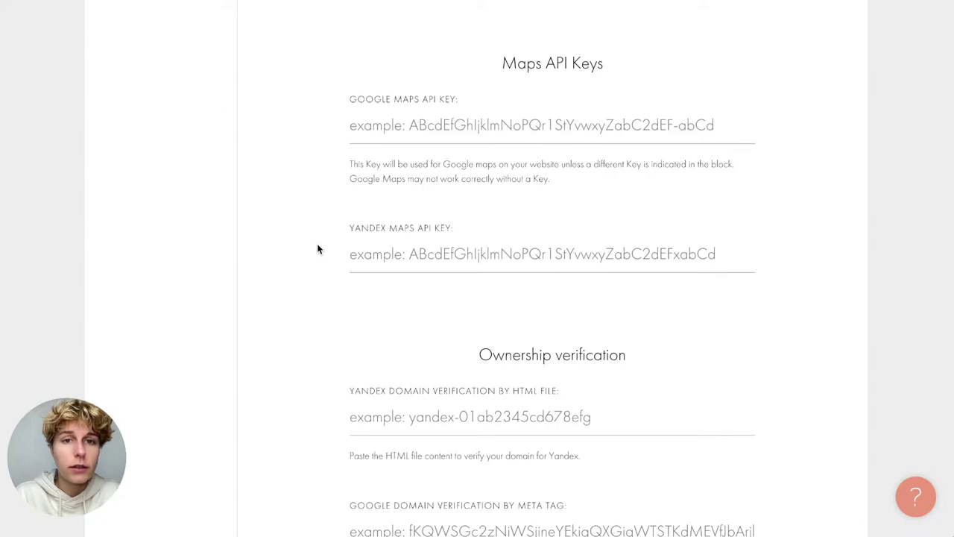
pyautogui.scroll(-6, 317, 249)
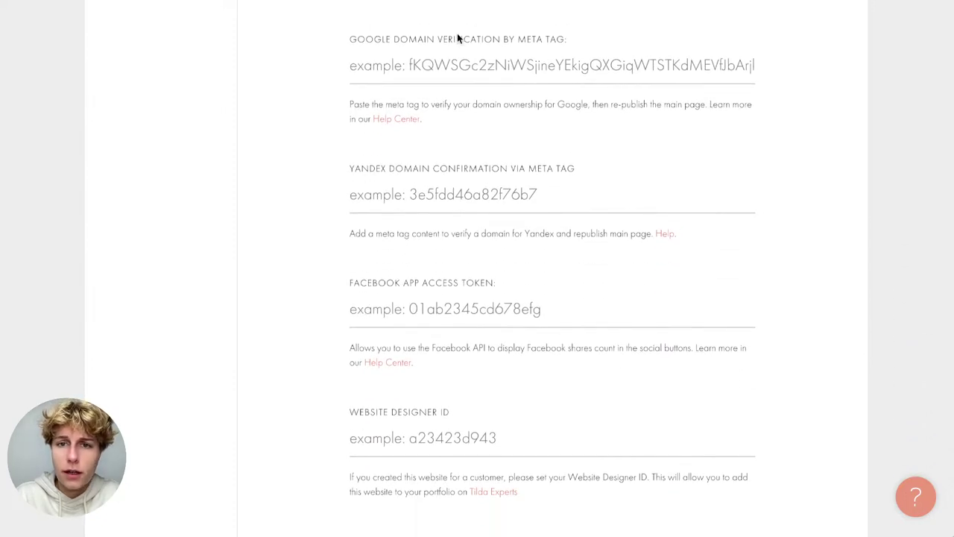
pyautogui.scroll(-1, 346, 340)
pyautogui.scroll(-6, 346, 340)
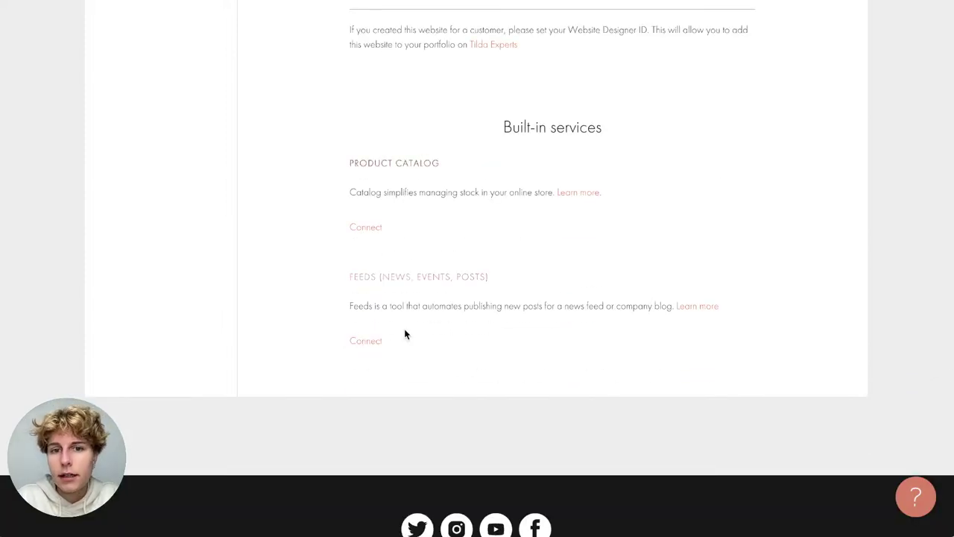
pyautogui.scroll(2, 405, 334)
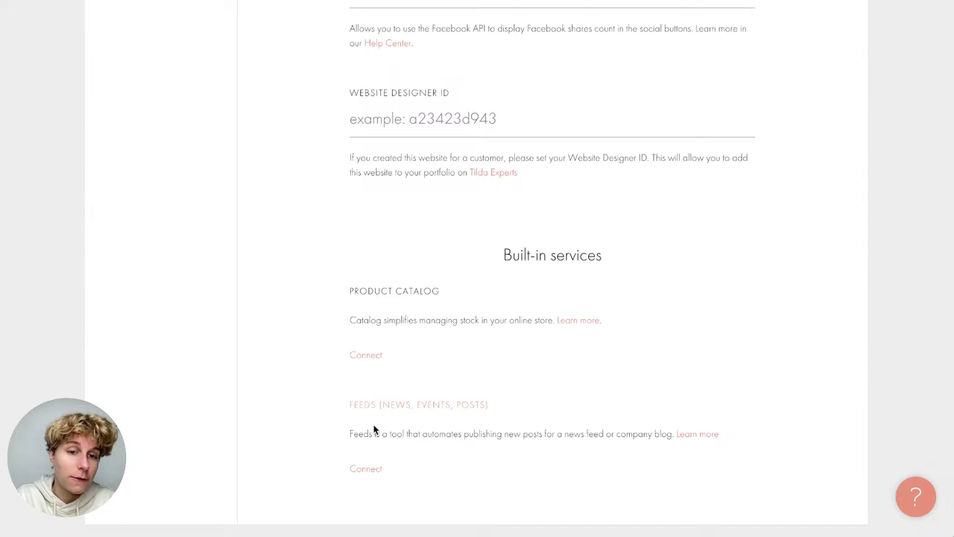
# Leave the site settings and return to the page list of My Website March 21
pyautogui.scroll(20, 343, 358)
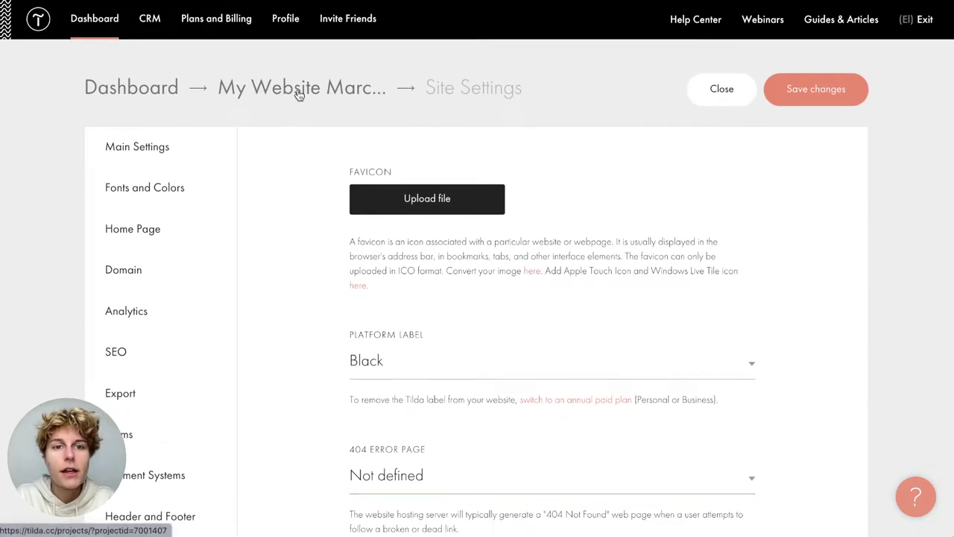
pyautogui.click(298, 94)
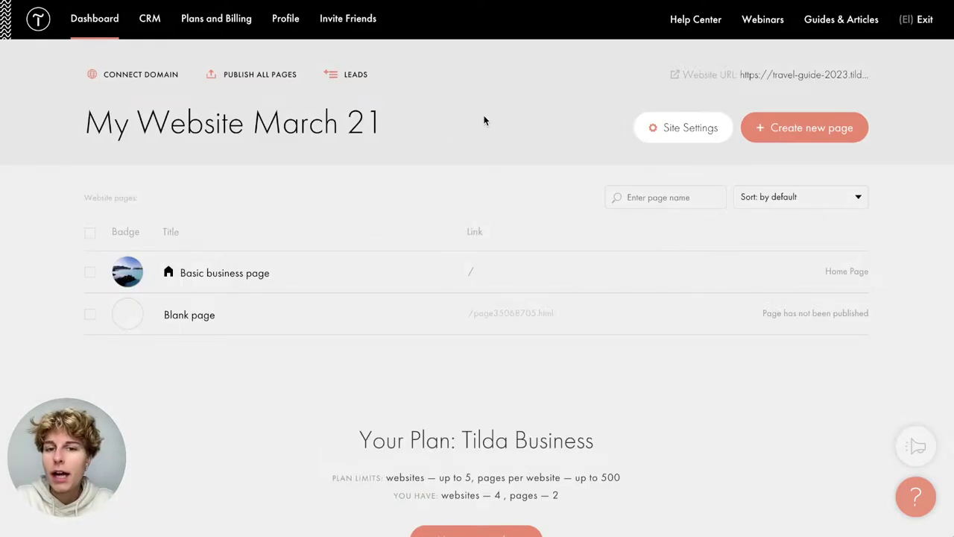
pyautogui.scroll(-2, 484, 120)
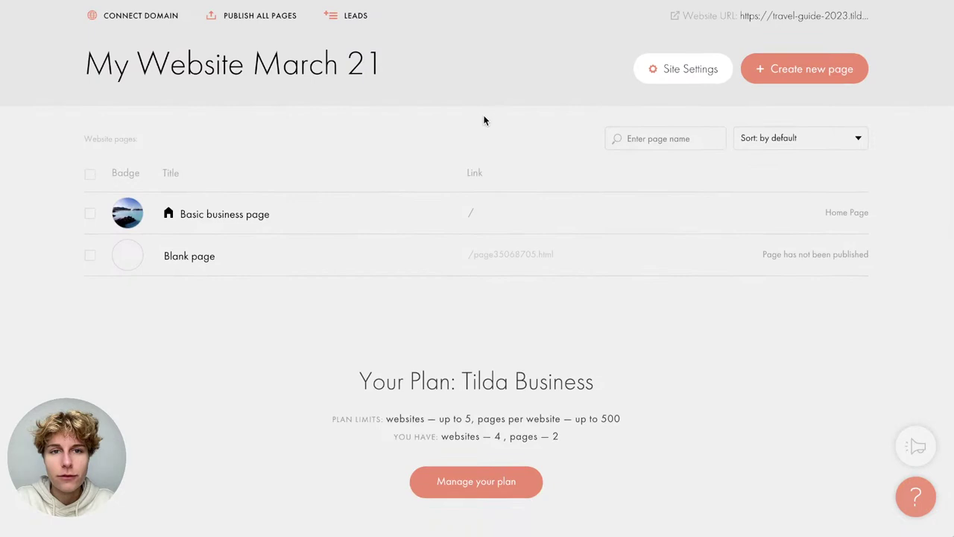